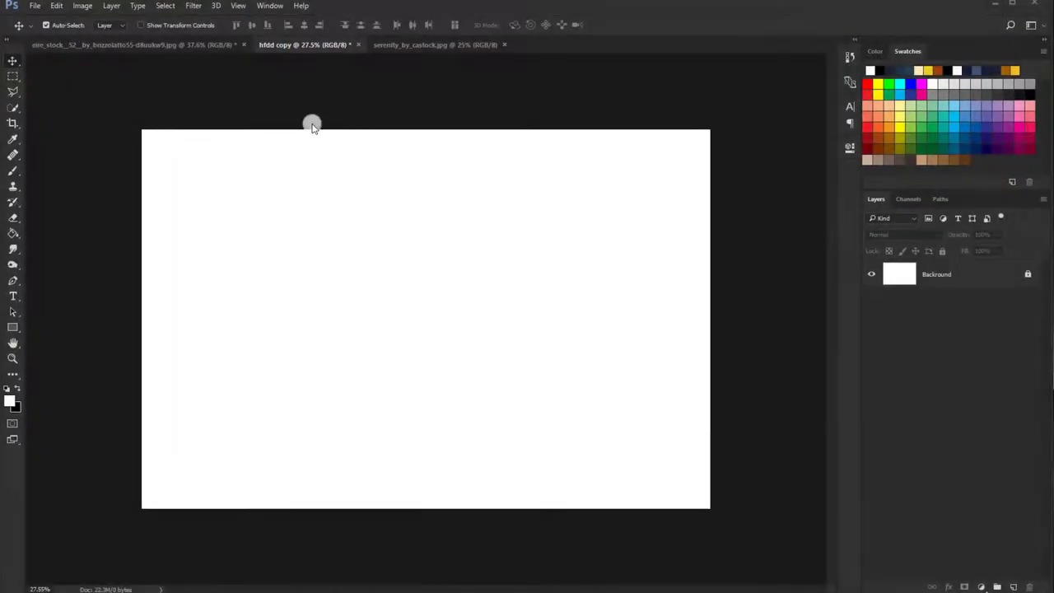
- Copy the green field photo into hfdd copy as Layer 1, scaled to fill the canvas and rotated -0.5°
click(190, 45)
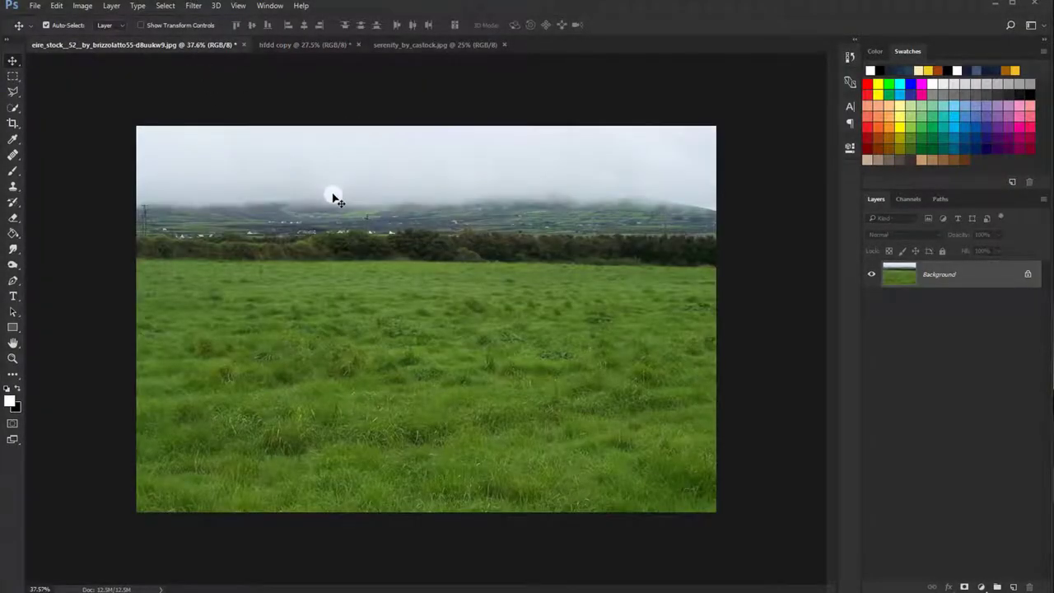
mouse_move(333, 197)
mouse_down()
mouse_move(299, 250)
mouse_move(318, 302)
mouse_up()
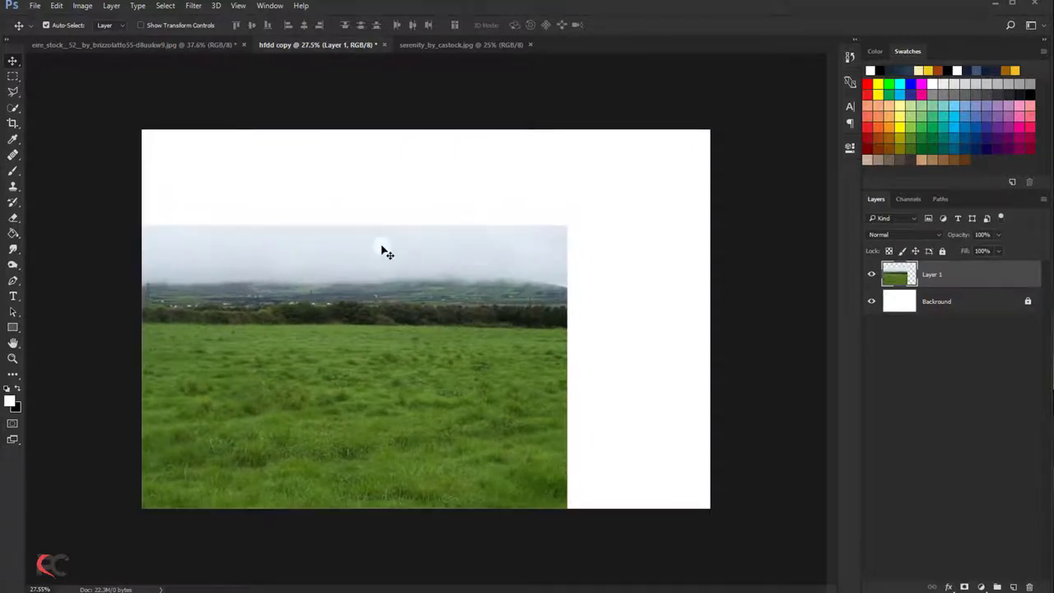
key(ctrl+t)
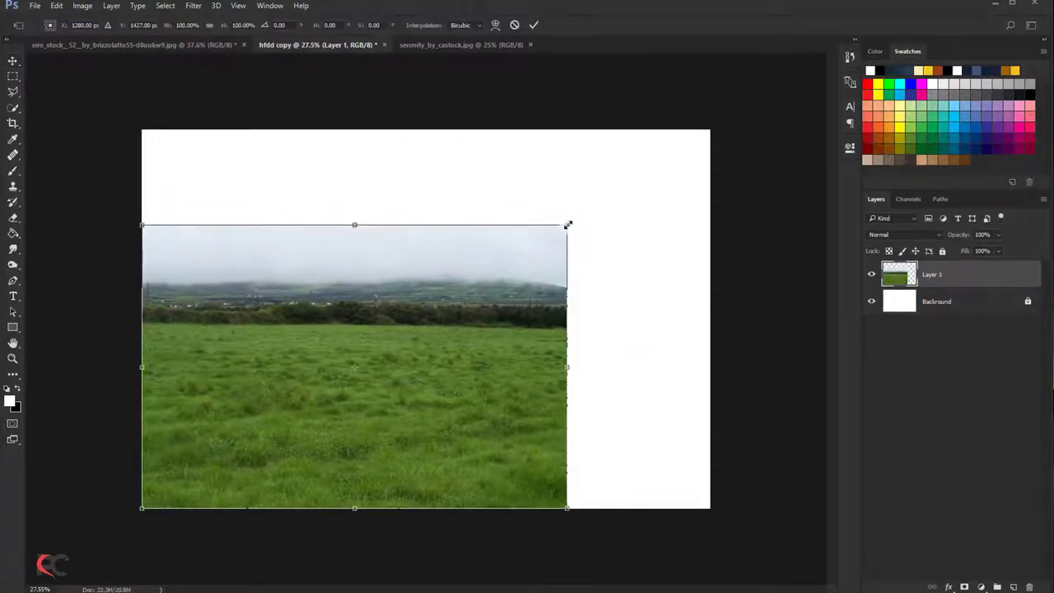
mouse_move(568, 224)
mouse_down()
mouse_move(717, 140)
mouse_move(713, 129)
mouse_up()
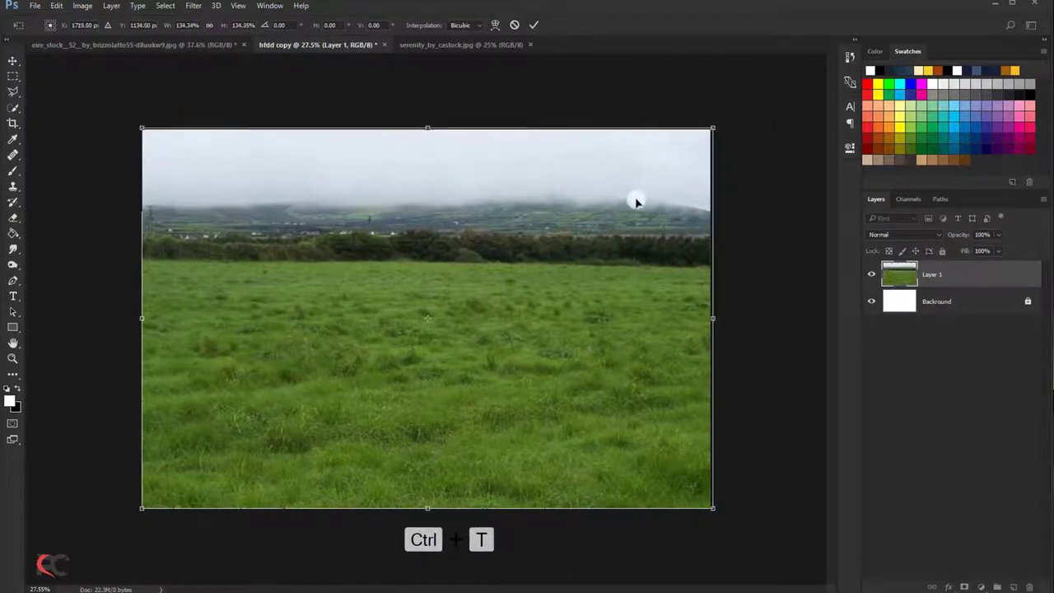
drag(713, 129, 725, 126)
drag(761, 214, 758, 210)
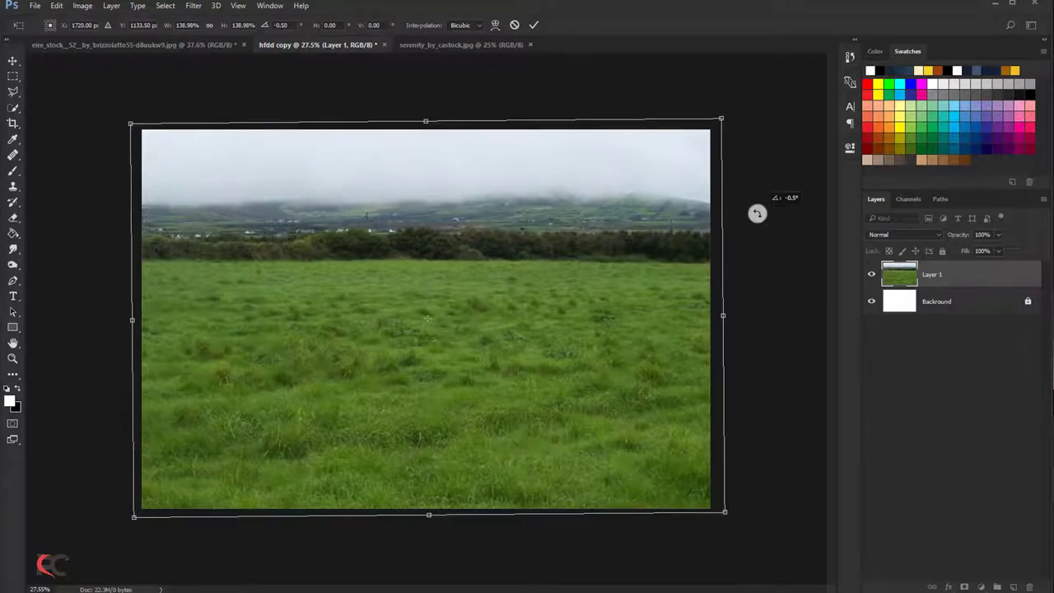
key(Return)
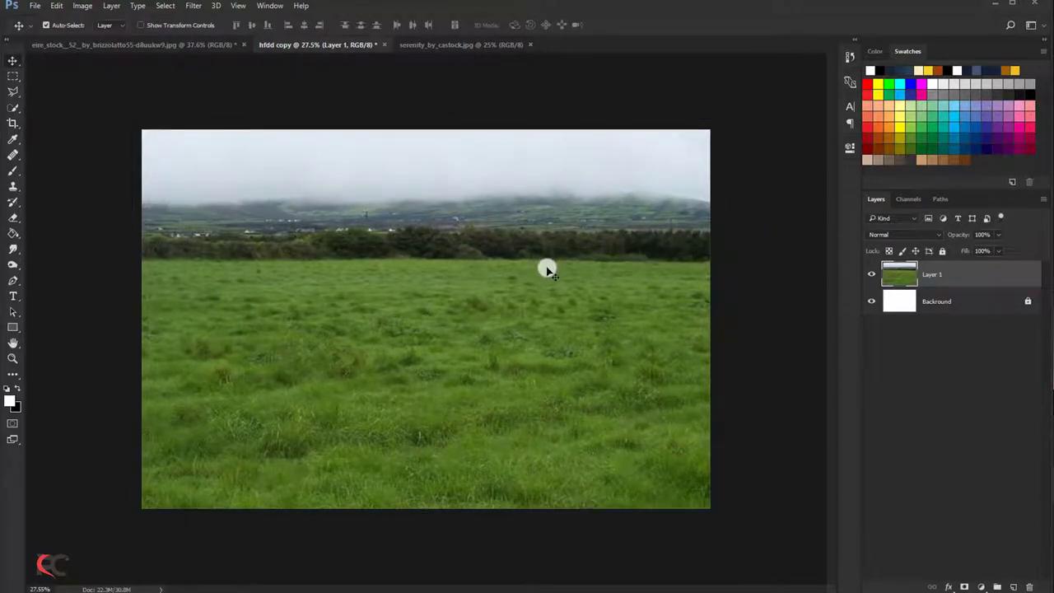
scroll(478, 289, down, 2)
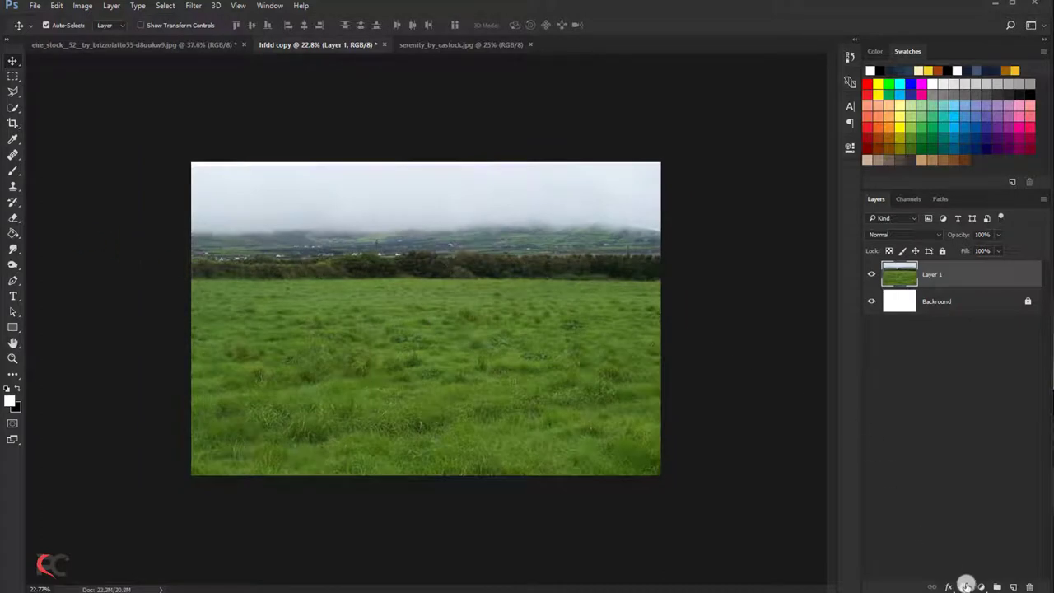
- Add a mask to Layer 1 and paint black with a soft brush over the sky and treeline
click(966, 584)
click(13, 172)
key(x)
mouse_move(419, 247)
mouse_down()
mouse_move(292, 253)
mouse_move(692, 261)
mouse_move(464, 195)
mouse_move(419, 205)
mouse_move(366, 189)
mouse_move(207, 212)
mouse_move(478, 209)
mouse_move(511, 231)
mouse_move(184, 203)
mouse_move(384, 235)
mouse_move(584, 245)
mouse_move(90, 249)
mouse_move(255, 240)
mouse_move(473, 271)
mouse_up()
key(bracketright)
key(bracketright)
key(bracketright)
key(bracketleft)
key(bracketleft)
key(bracketleft)
key(bracketleft)
key(bracketleft)
key(bracketleft)
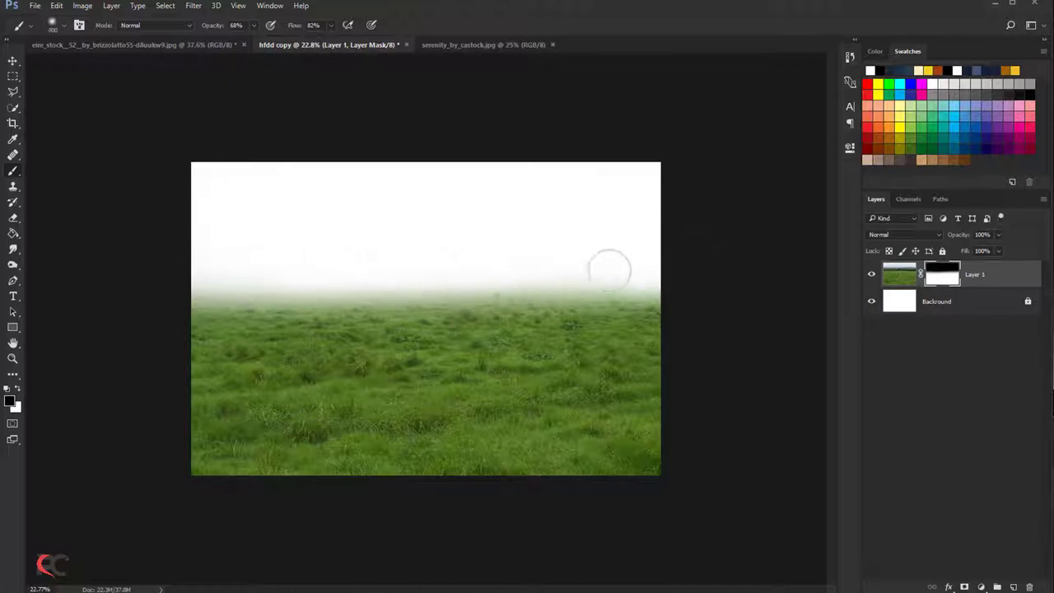
drag(610, 269, 235, 271)
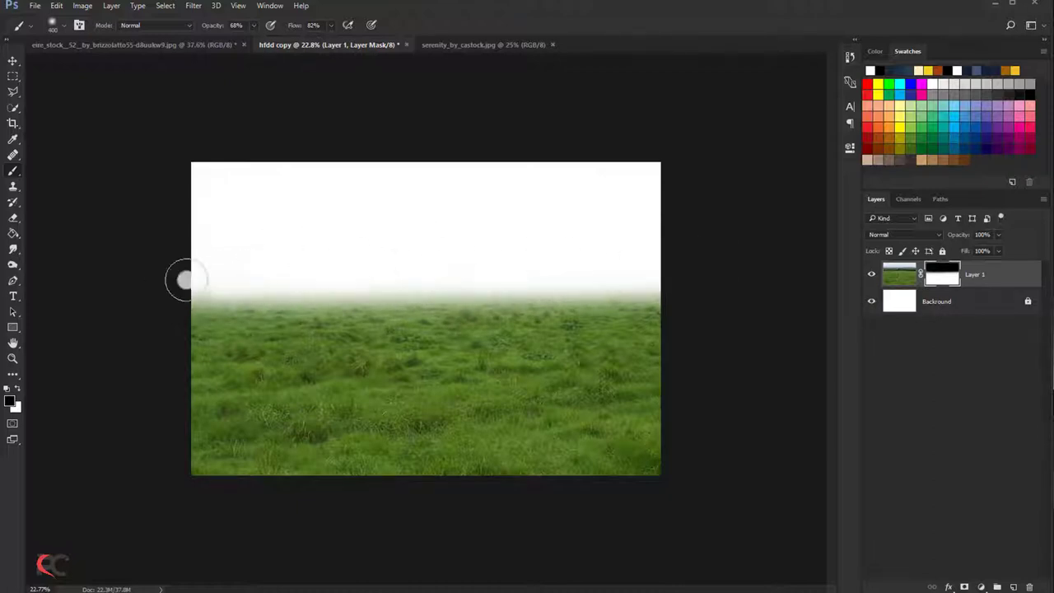
- Squash the grass layer down from its top edge to lower the misty horizon
key(ctrl+t)
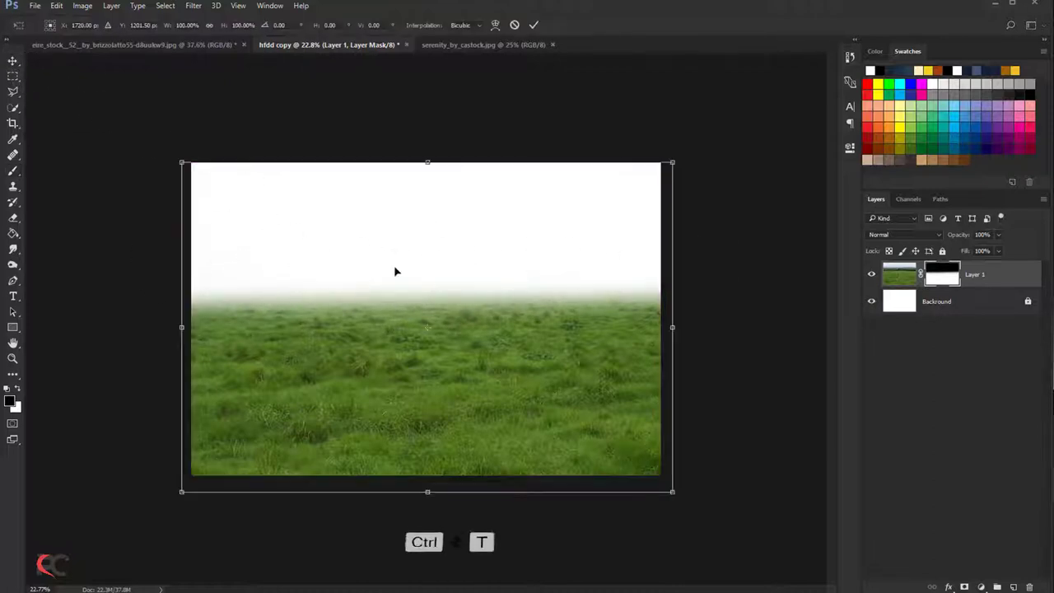
click(479, 306)
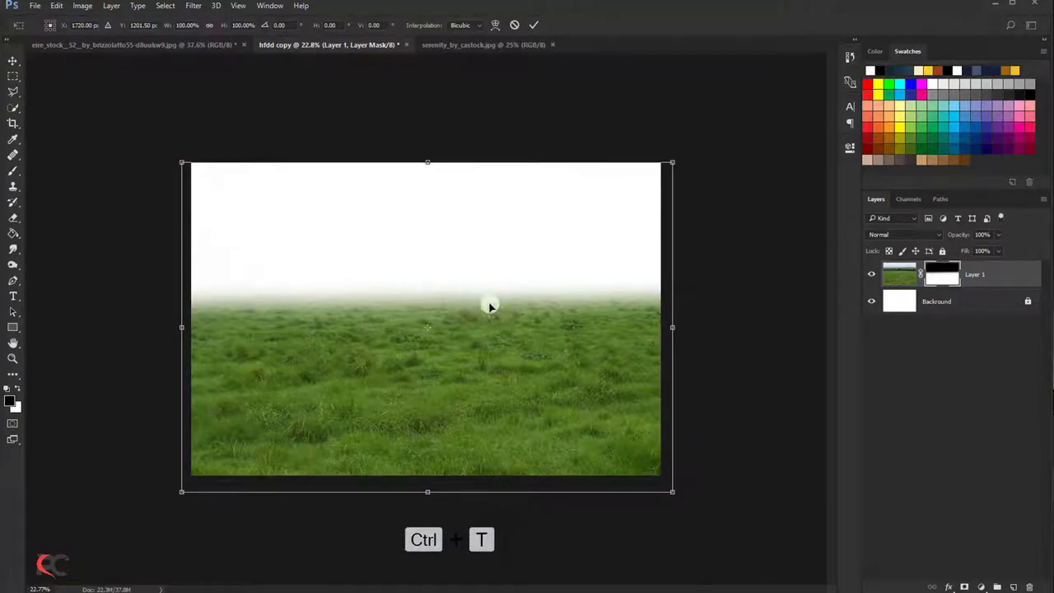
drag(428, 163, 429, 198)
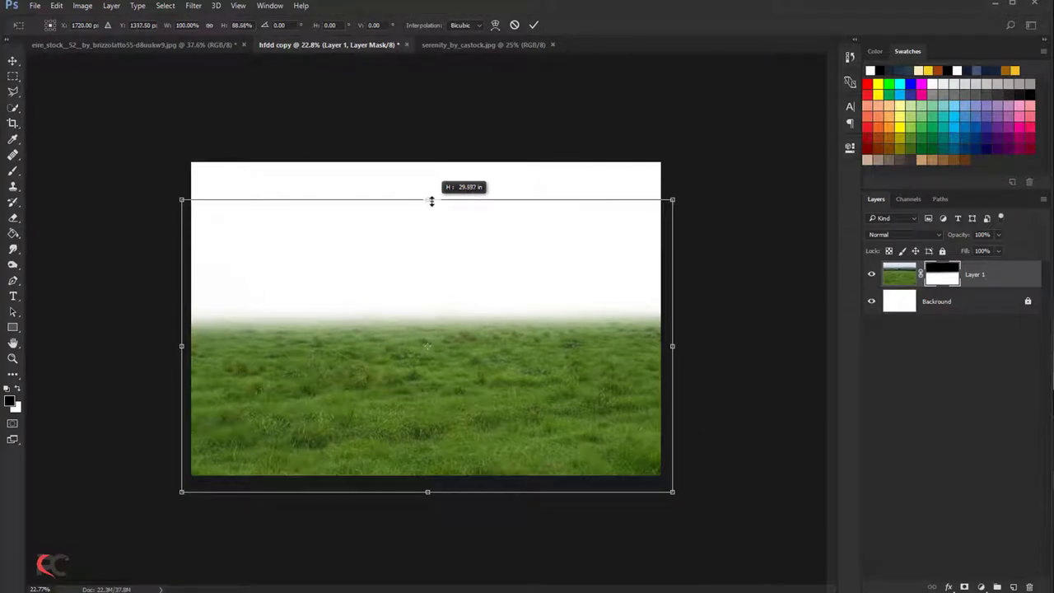
drag(429, 197, 432, 209)
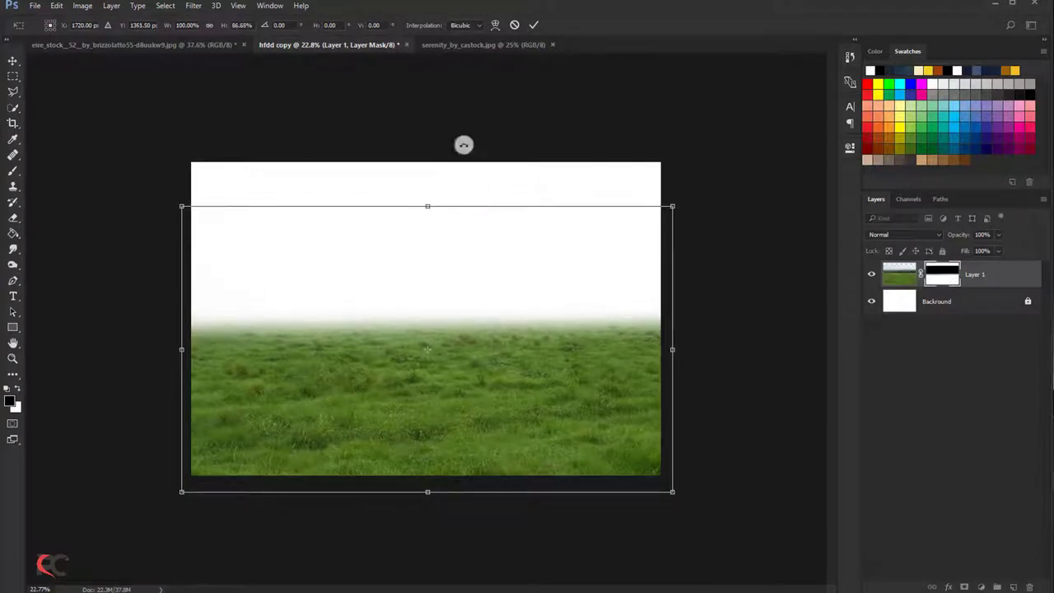
click(534, 24)
key(ctrl+plus)
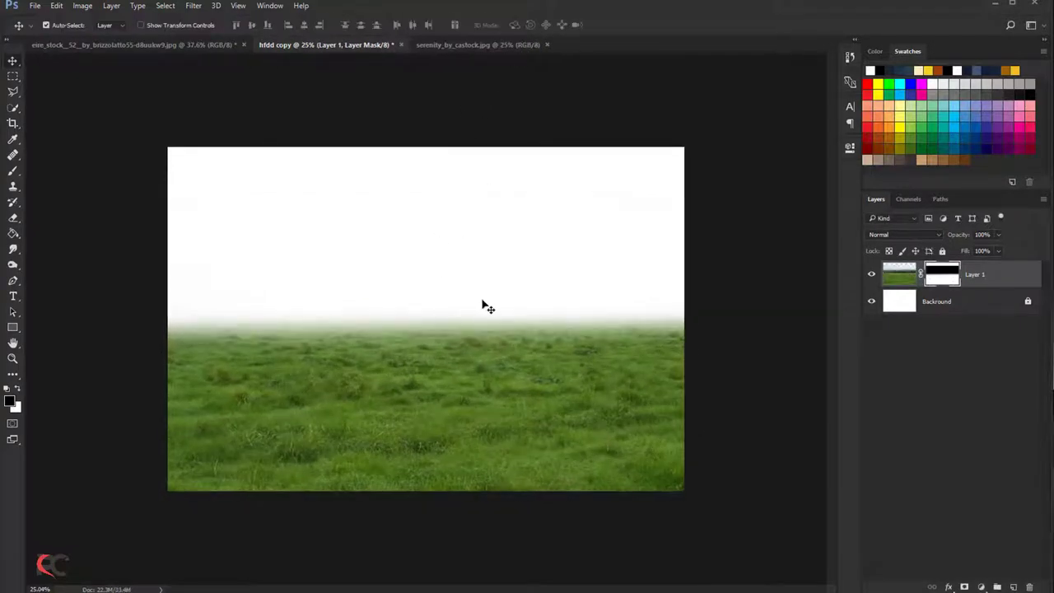
- Add a Solid Color fill layer in e9ccb4 above the Background, then reselect Layer 1
click(949, 318)
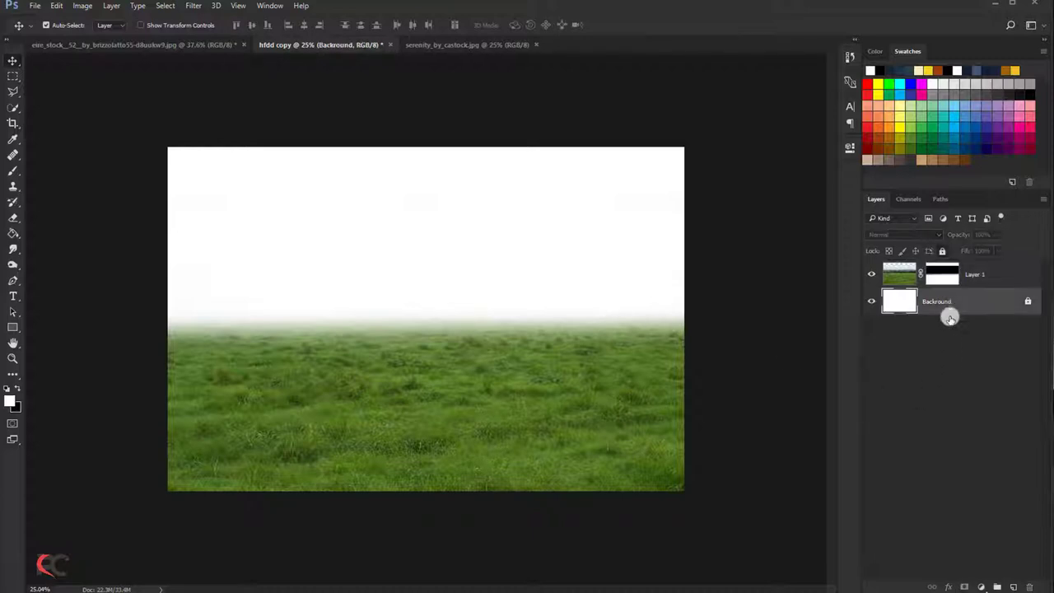
click(984, 580)
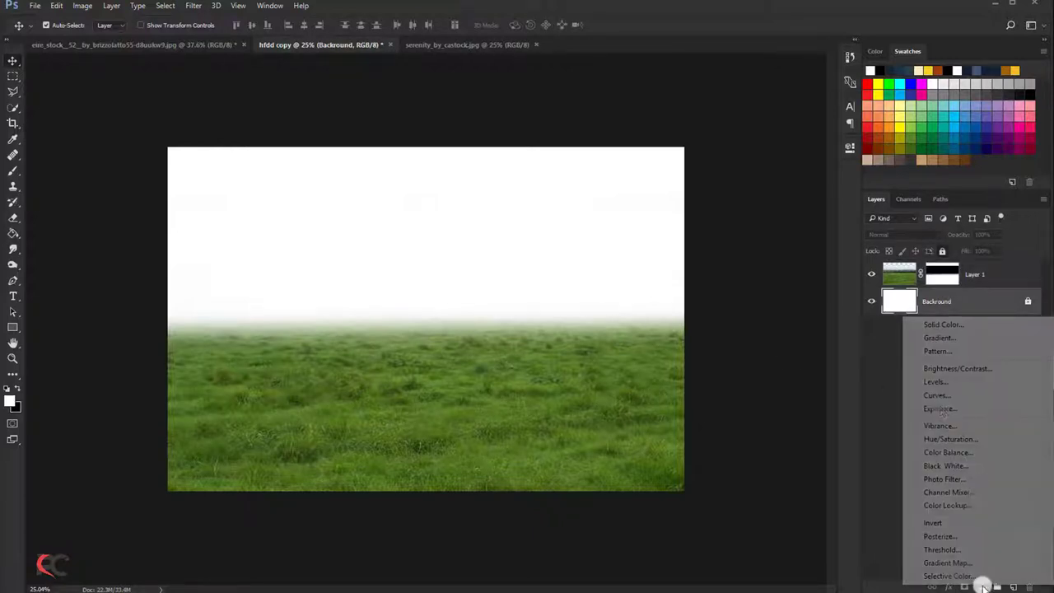
click(930, 328)
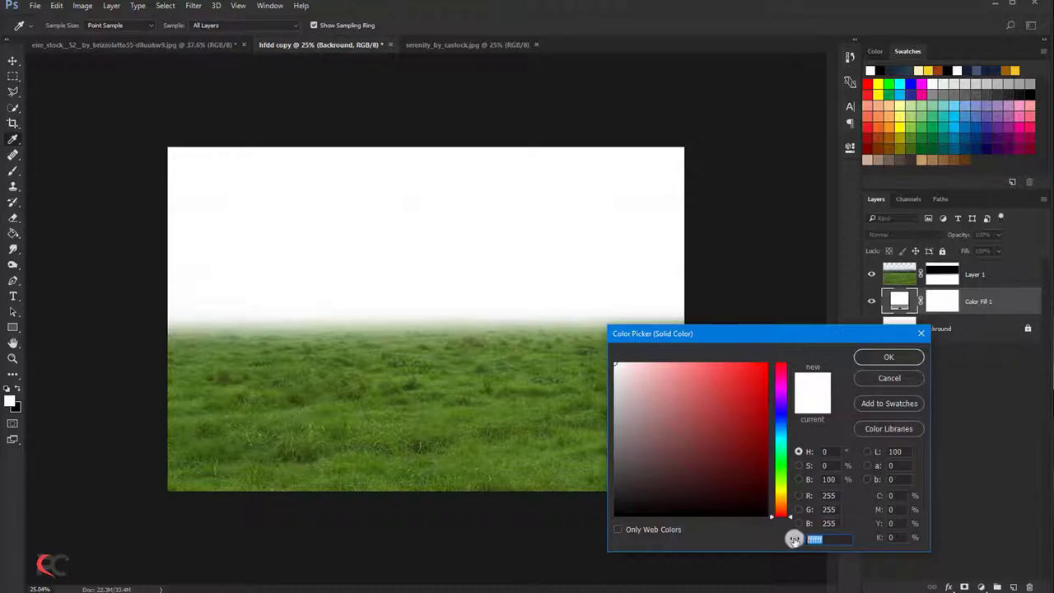
text(e9)
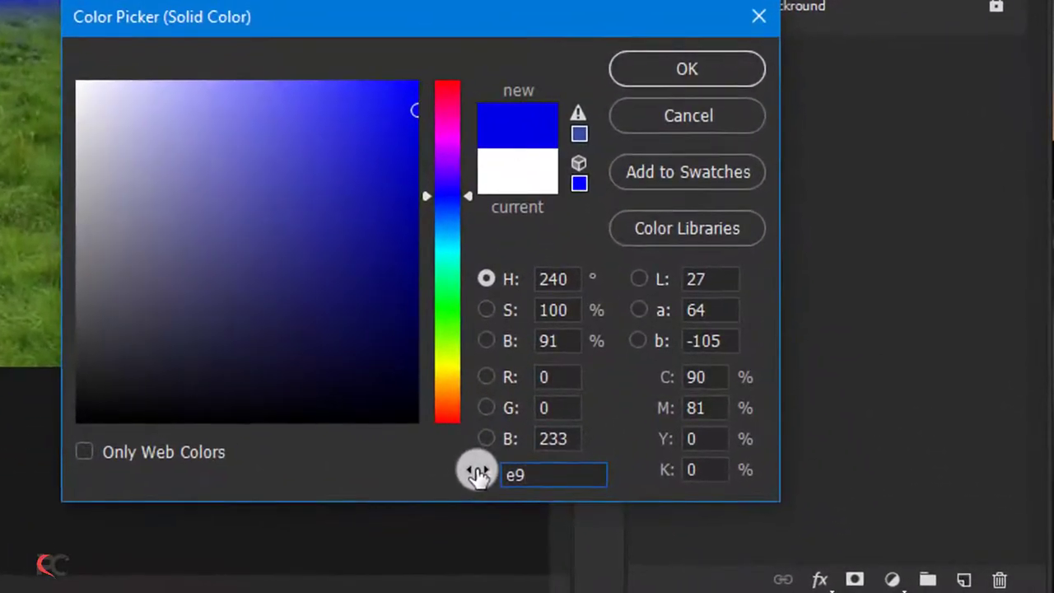
text(ccb)
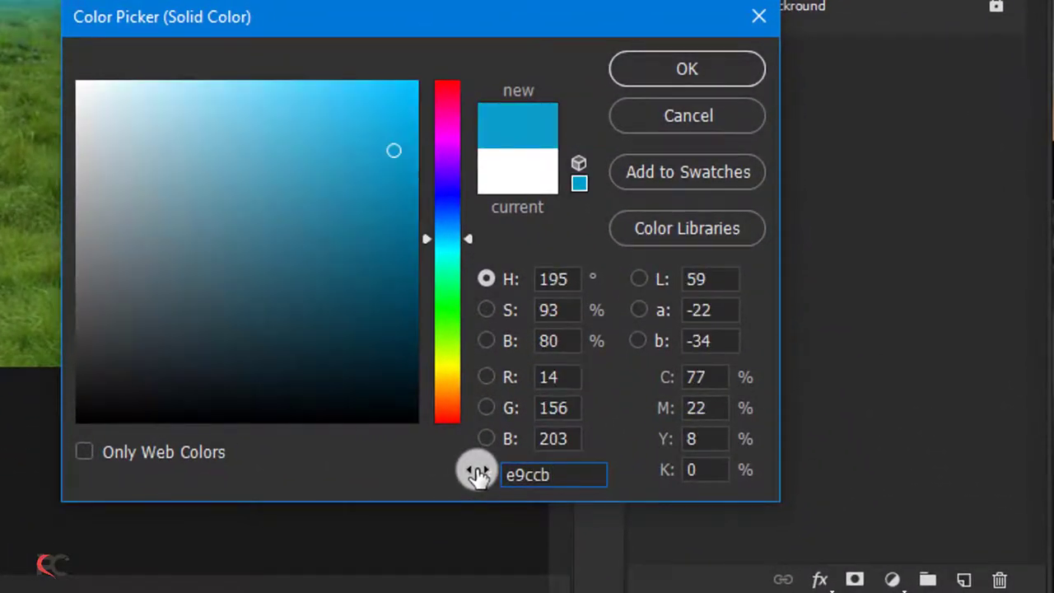
text(4)
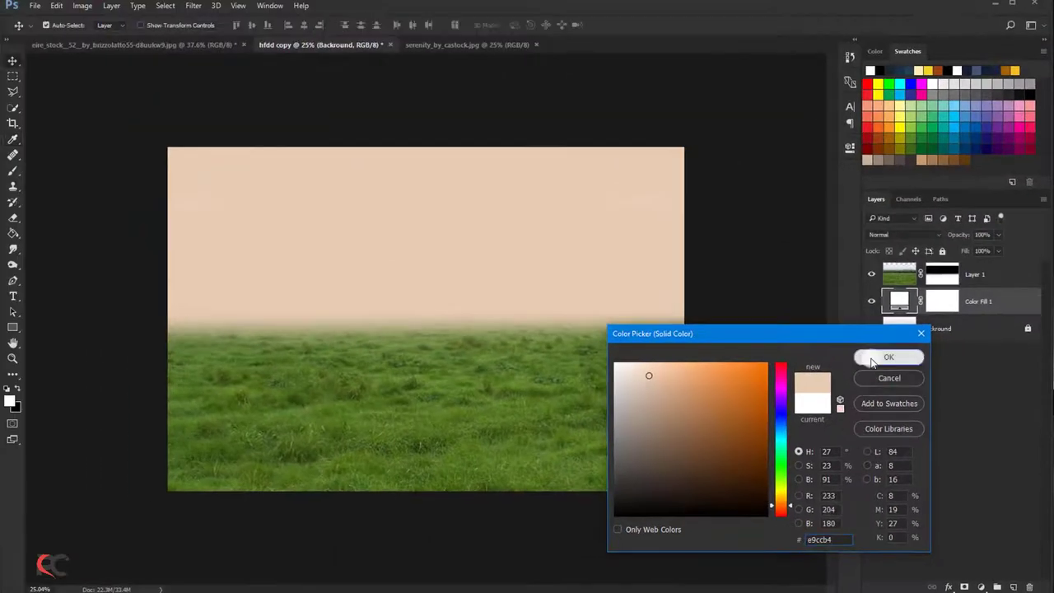
click(872, 363)
click(974, 277)
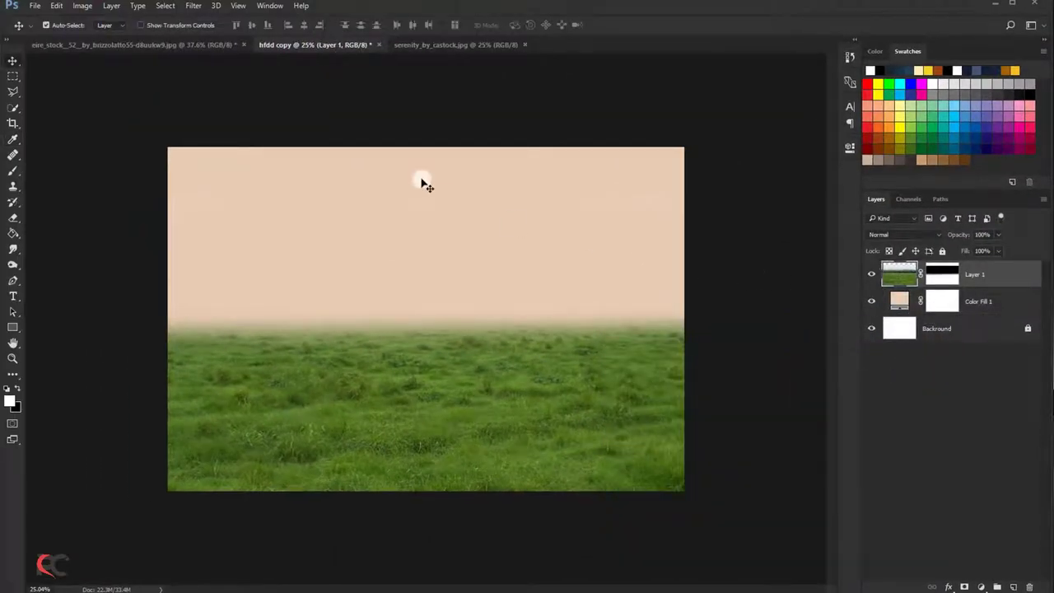
- Bring the cloudy sky photo in as Layer 2, raise it, and place it beneath Layer 1
click(431, 46)
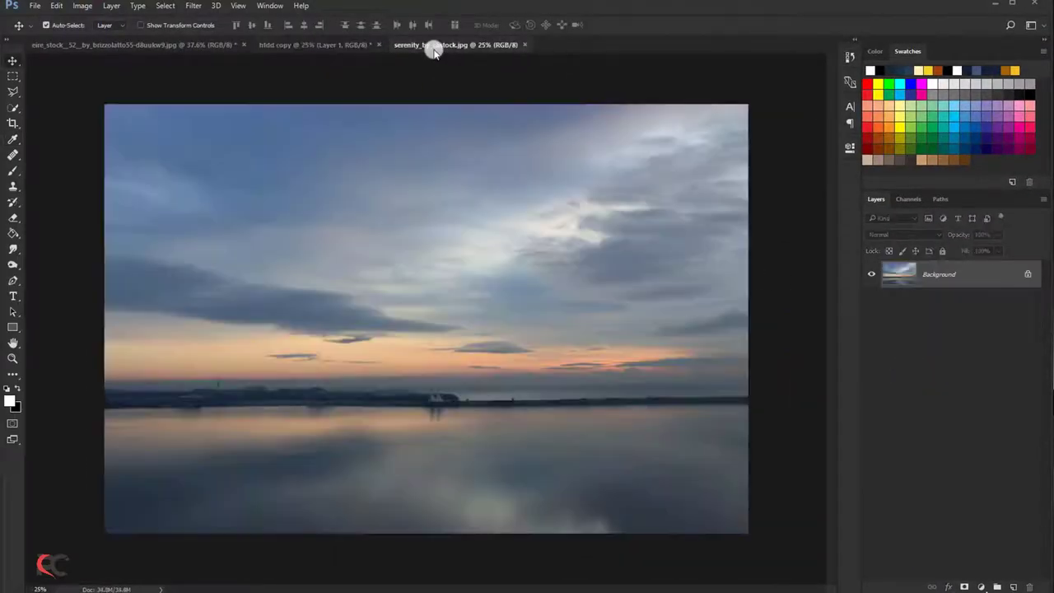
drag(378, 178, 338, 180)
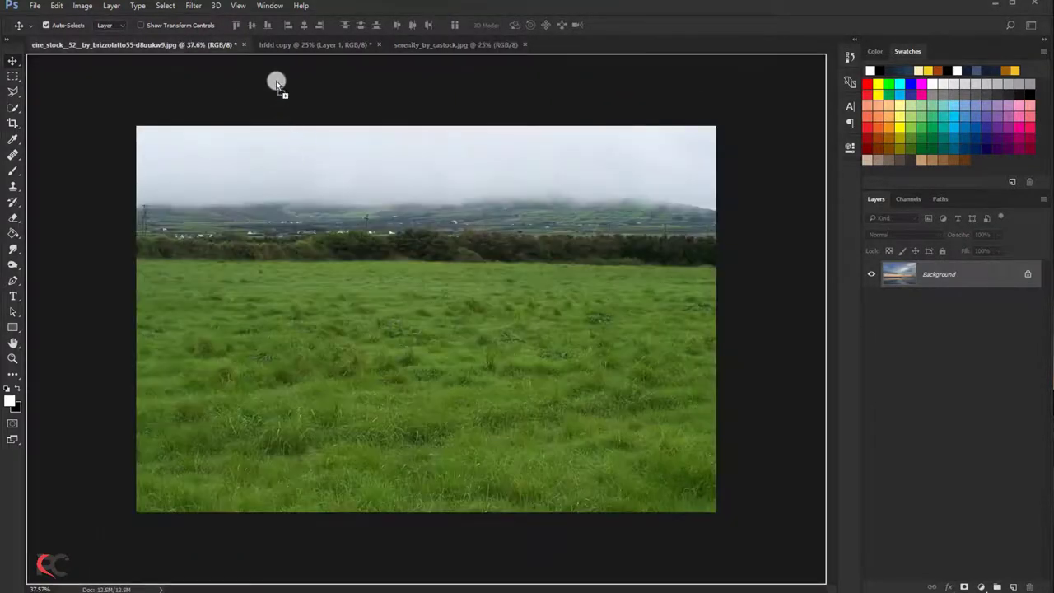
drag(336, 178, 379, 230)
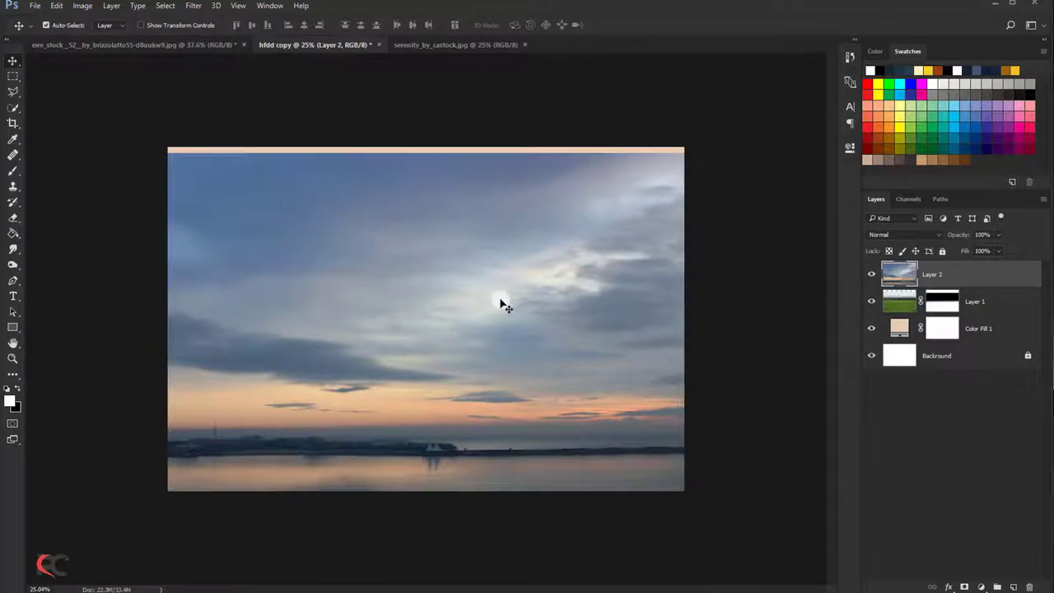
drag(501, 302, 499, 254)
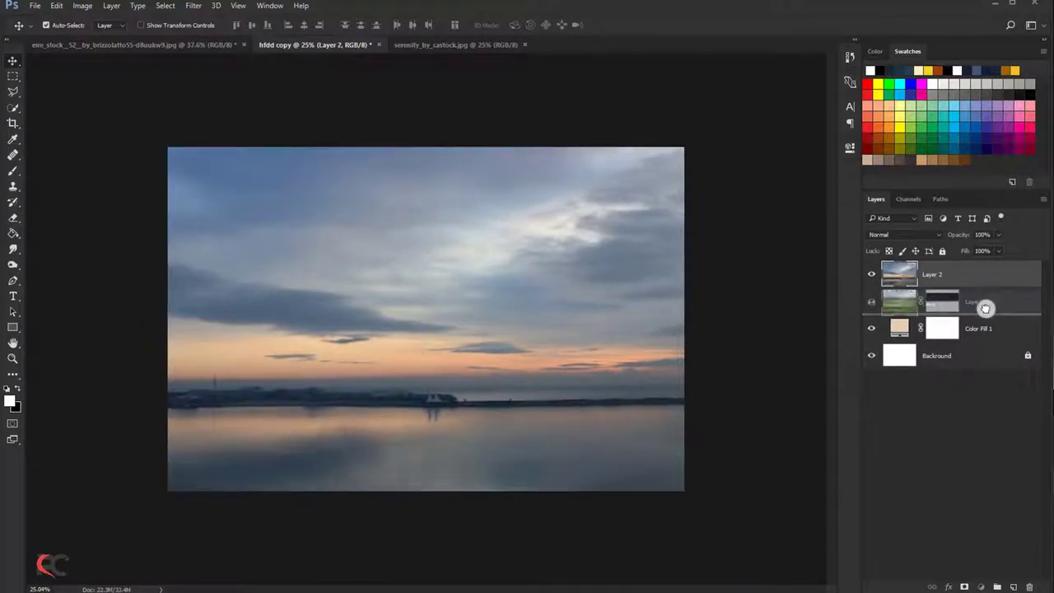
drag(984, 278, 988, 311)
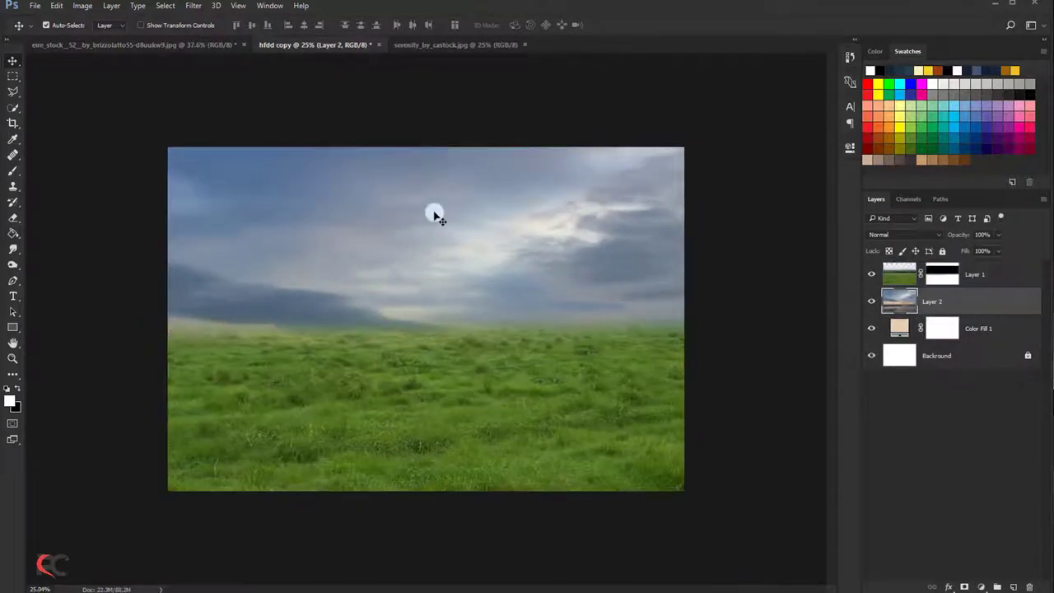
- Toggle the grass layer's visibility to compare, then apply its layer mask permanently
click(872, 274)
right_click(942, 274)
click(936, 297)
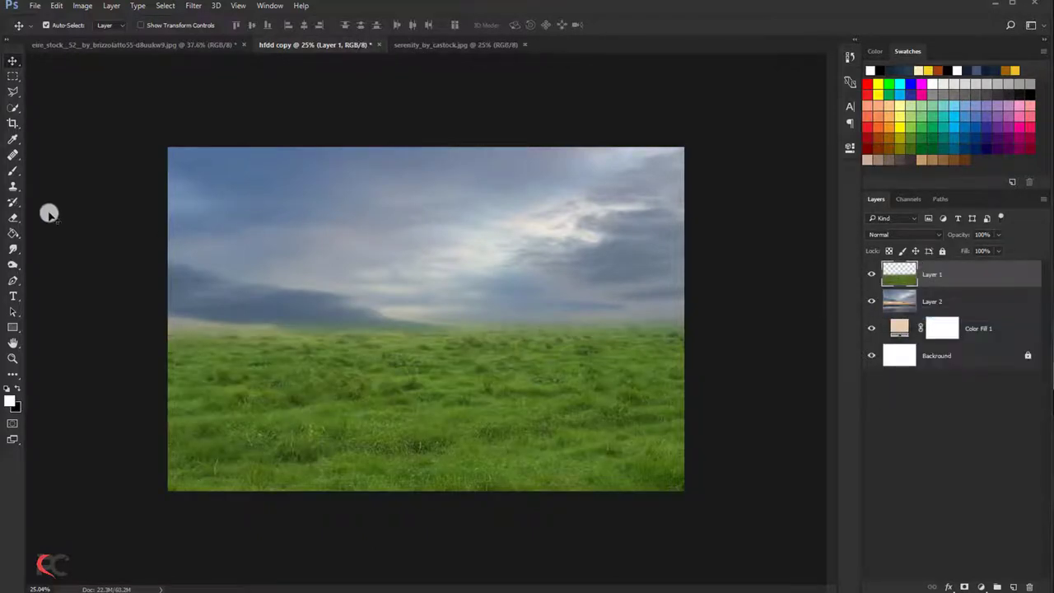
- Erase along the horizon with an enlarged eraser to soften the grass's top edge
click(13, 218)
key(bracketright)
key(bracketright)
key(bracketright)
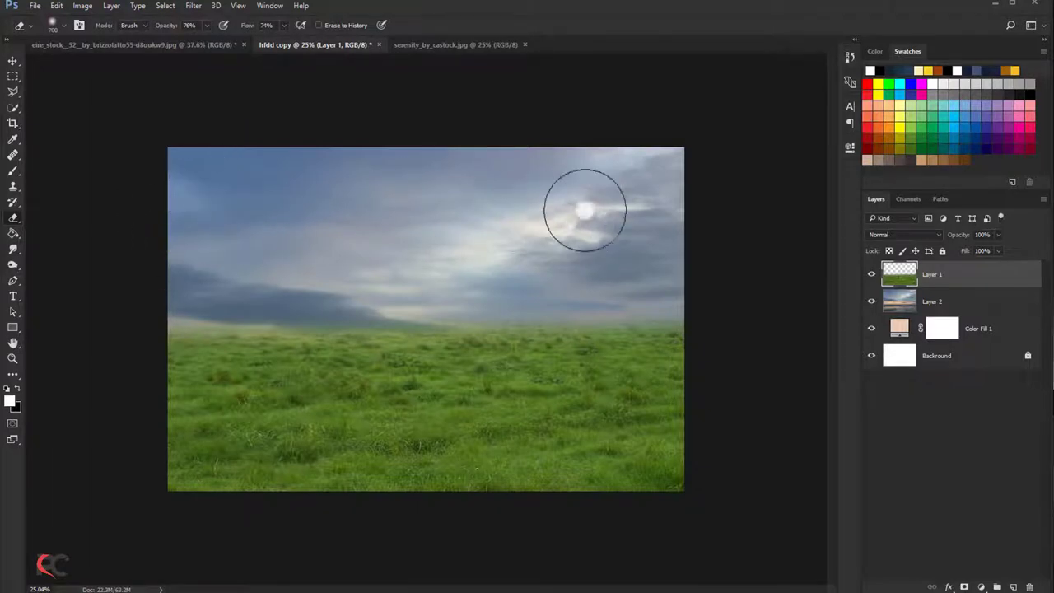
click(13, 61)
scroll(377, 259, up, 1)
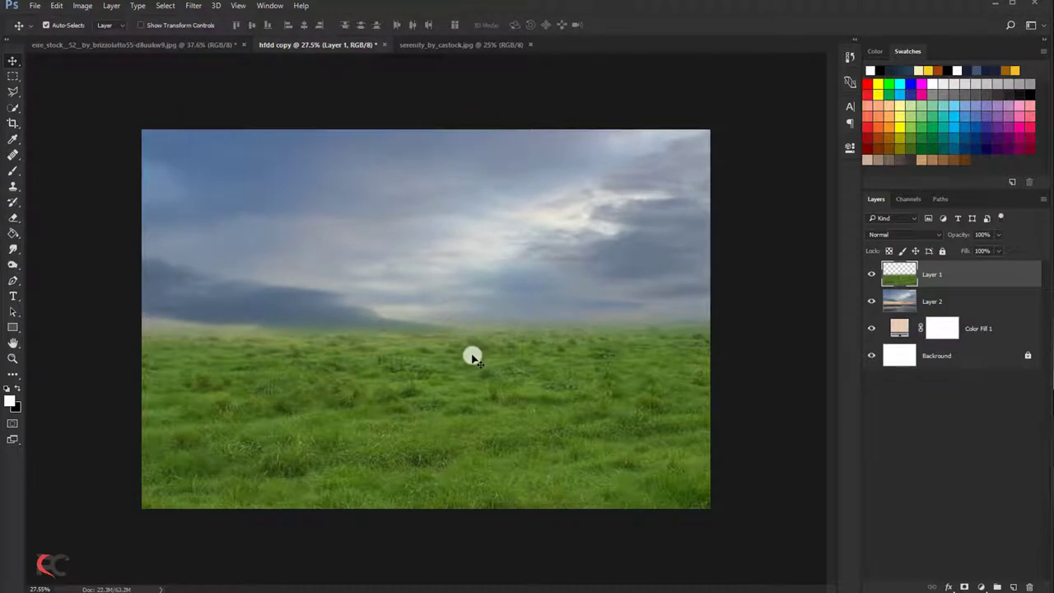
click(13, 217)
drag(438, 284, 779, 284)
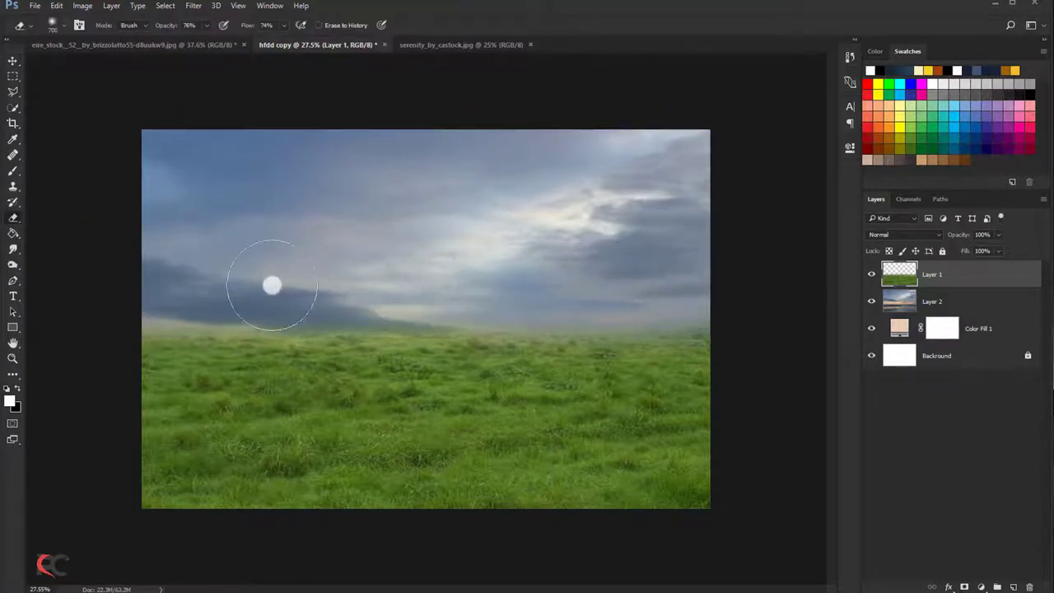
- Zoom out slightly and commit a free transform on the grass layer
click(12, 62)
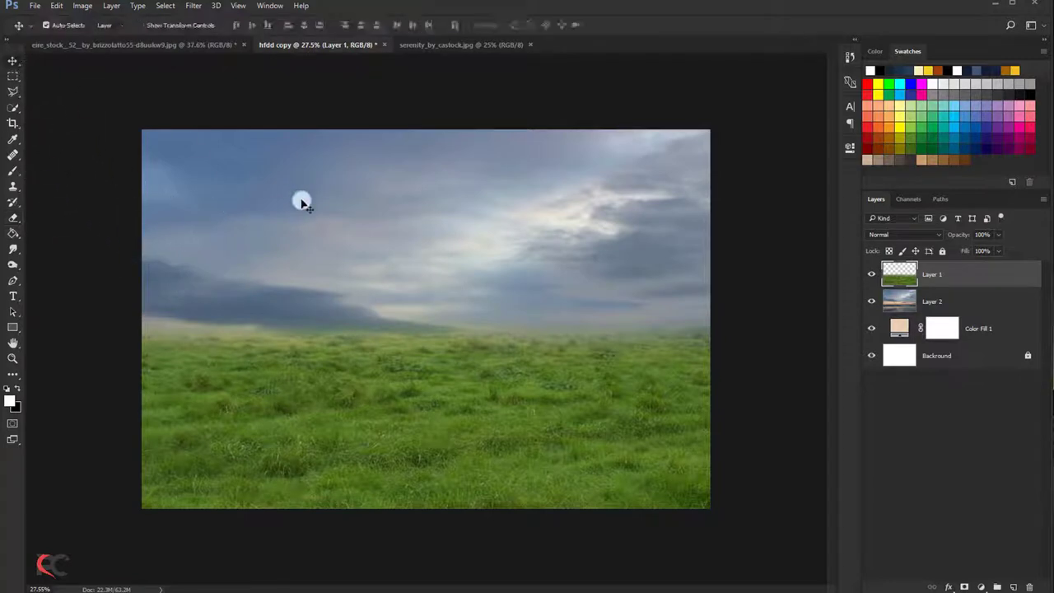
key(ctrl+minus)
key(ctrl+t)
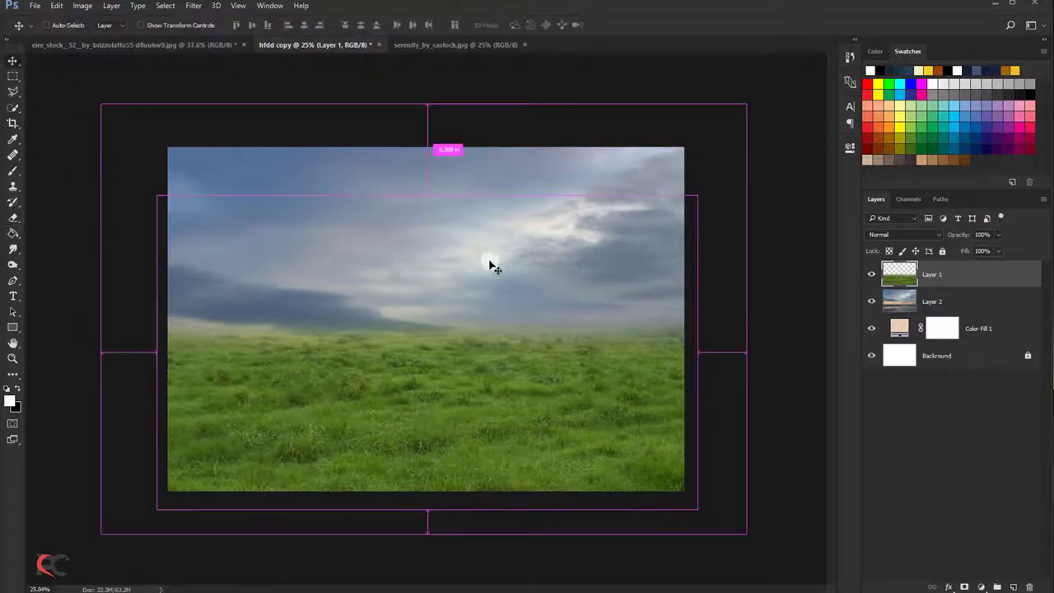
key(Return)
- Move the Layer 2 sky up and left, nudging it slightly higher
click(900, 301)
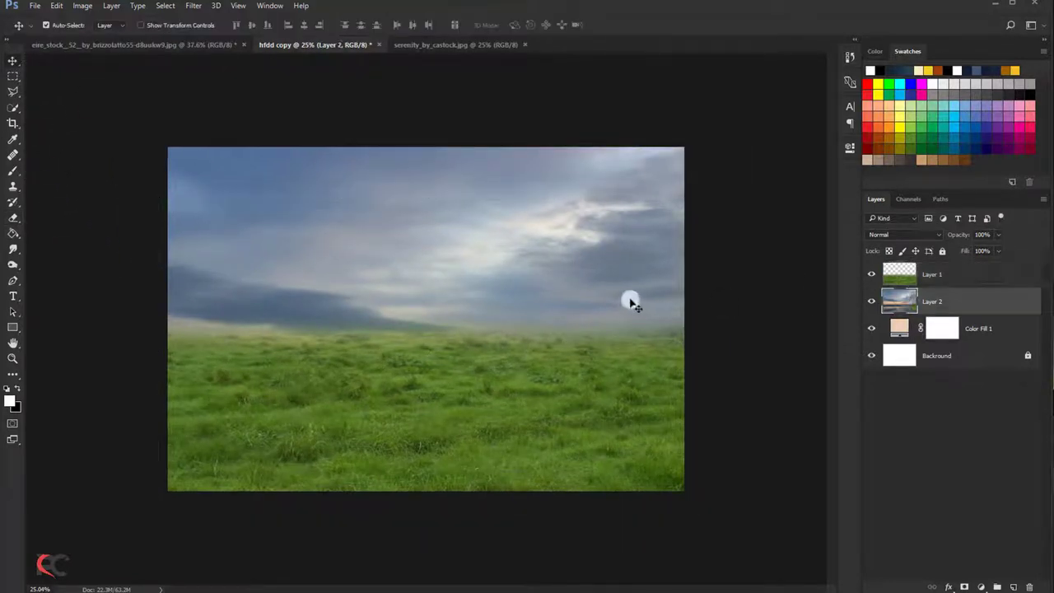
key(ctrl+t)
mouse_move(560, 277)
mouse_down()
mouse_move(522, 295)
mouse_move(531, 297)
mouse_up()
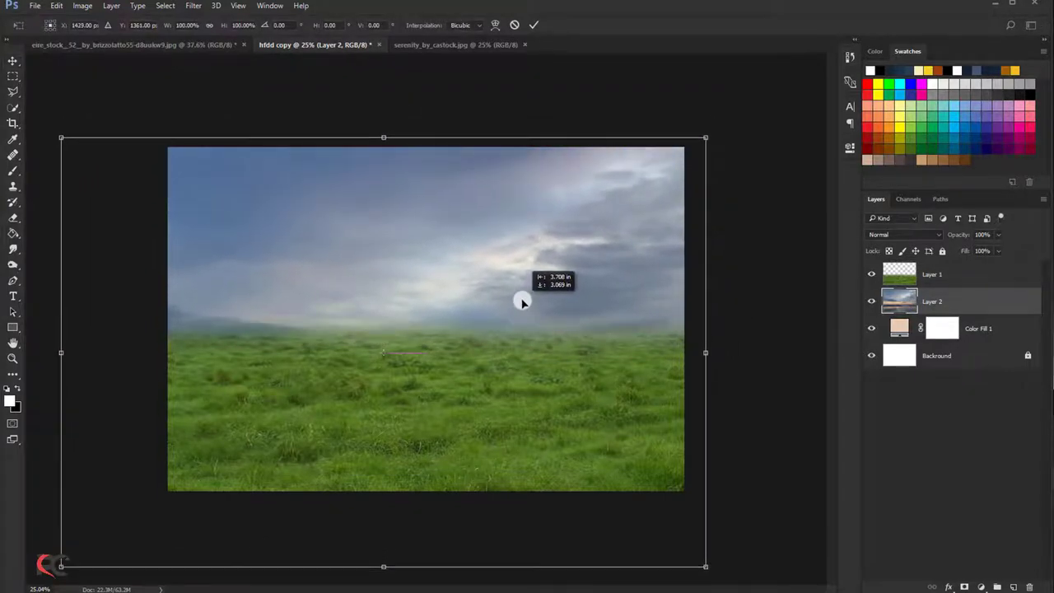
key(Up)
key(Up)
key(Up)
key(Up)
key(Up)
key(Up)
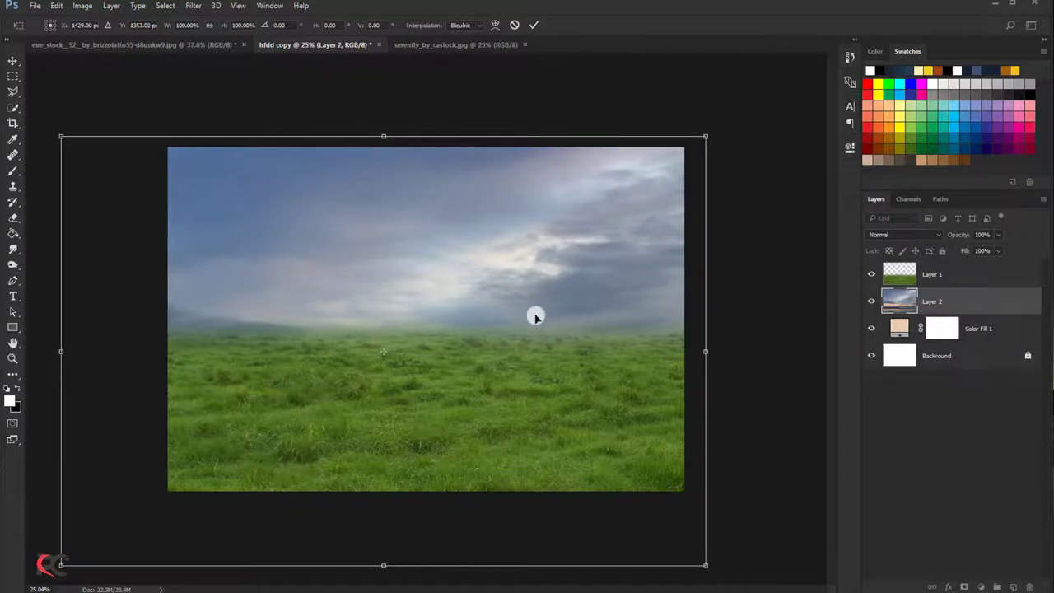
scroll(534, 291, down, 2)
scroll(534, 292, down, 1)
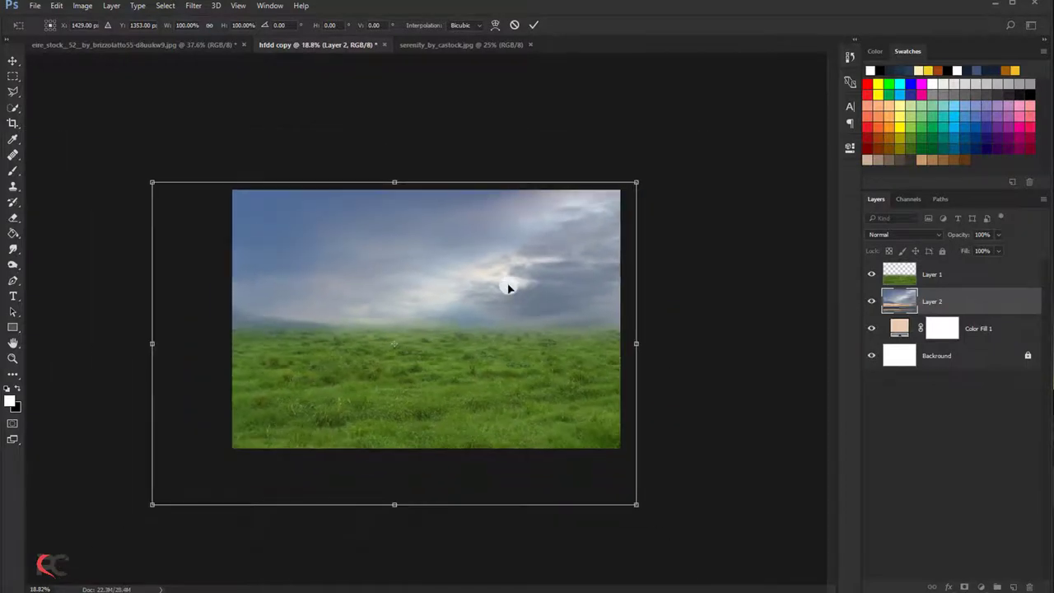
- Stretch the sky to about 111.6% height, commit, and reselect Layer 1
drag(396, 503, 395, 539)
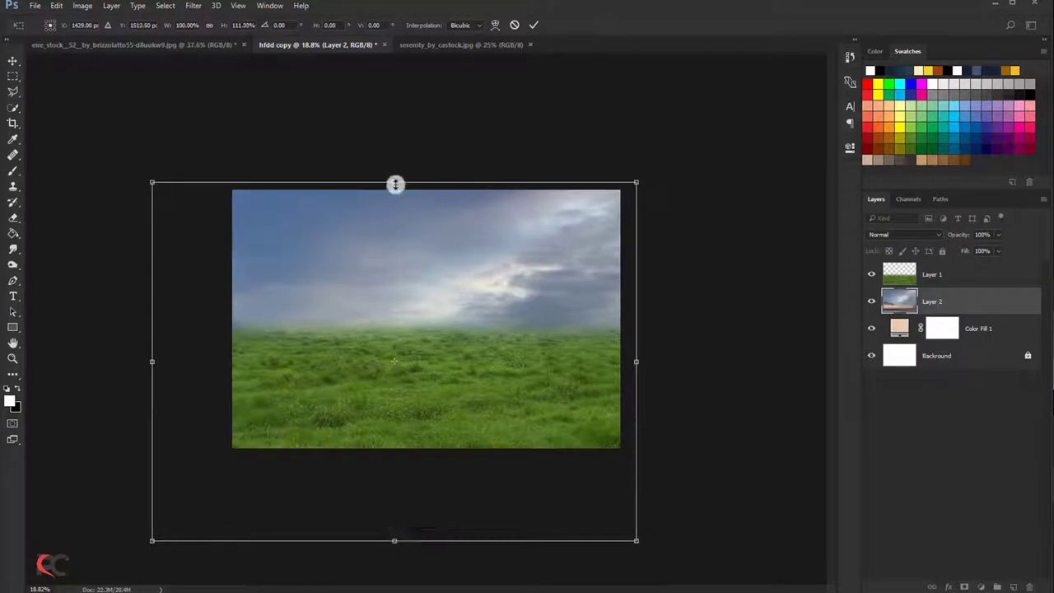
drag(394, 182, 394, 183)
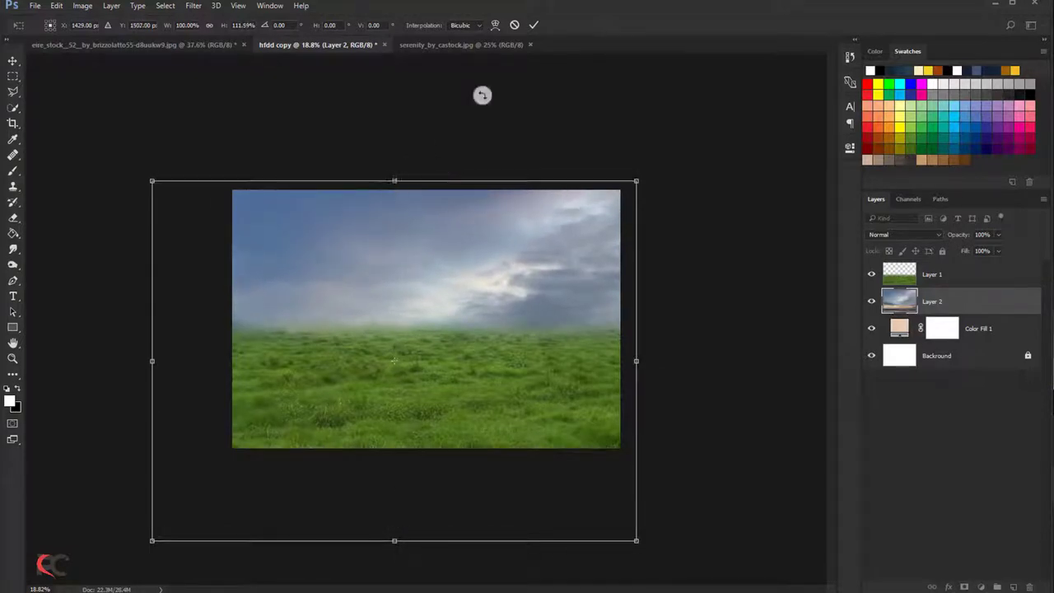
click(531, 25)
scroll(440, 242, up, 3)
scroll(439, 242, up, 1)
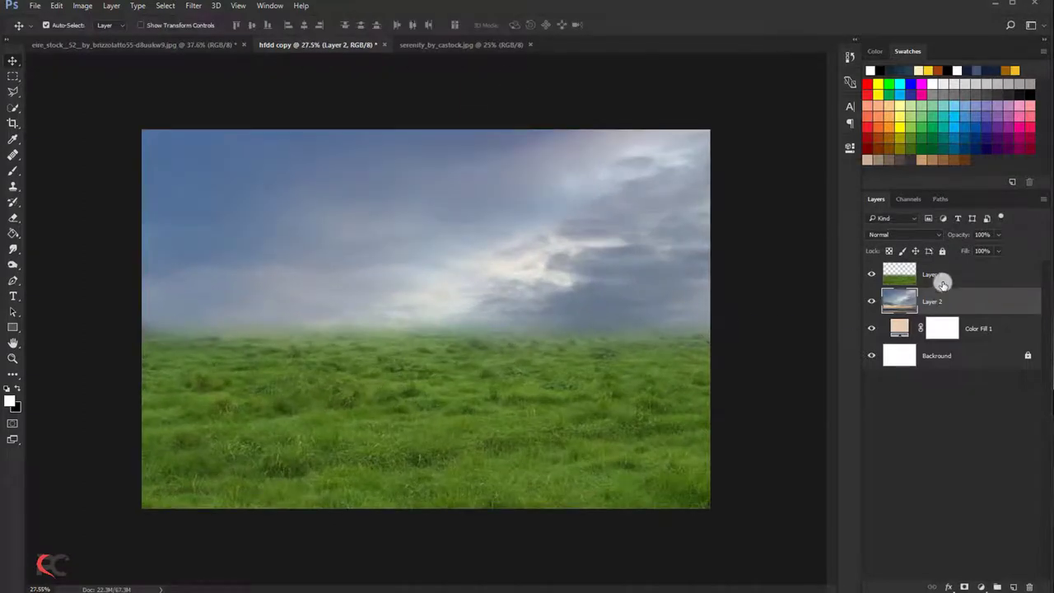
click(939, 280)
- Add a Channel Mixer clipped to Layer 1 with Red -48, Green +172, Blue -2
click(981, 583)
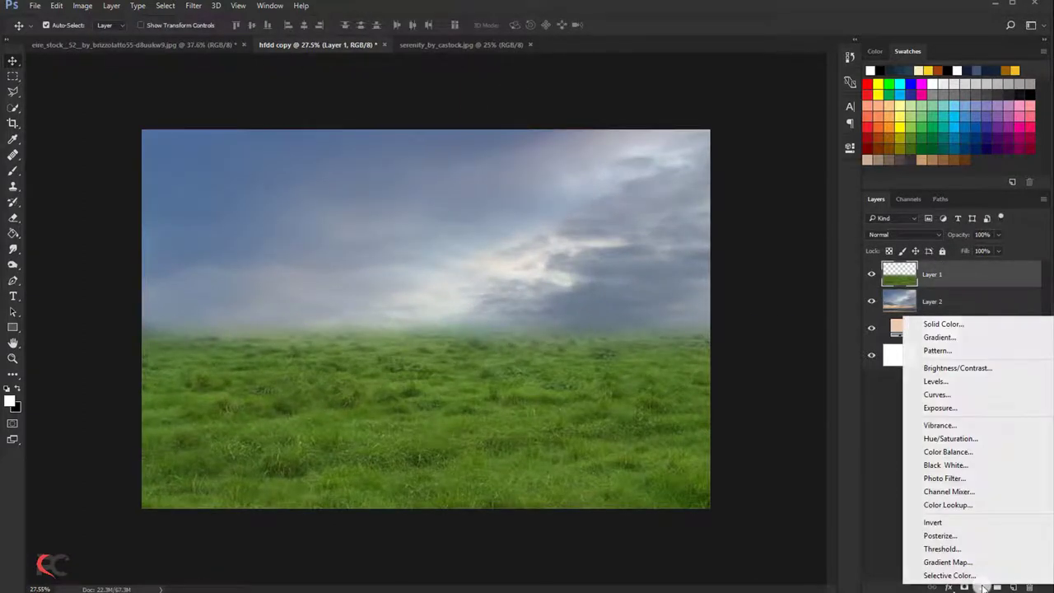
click(955, 492)
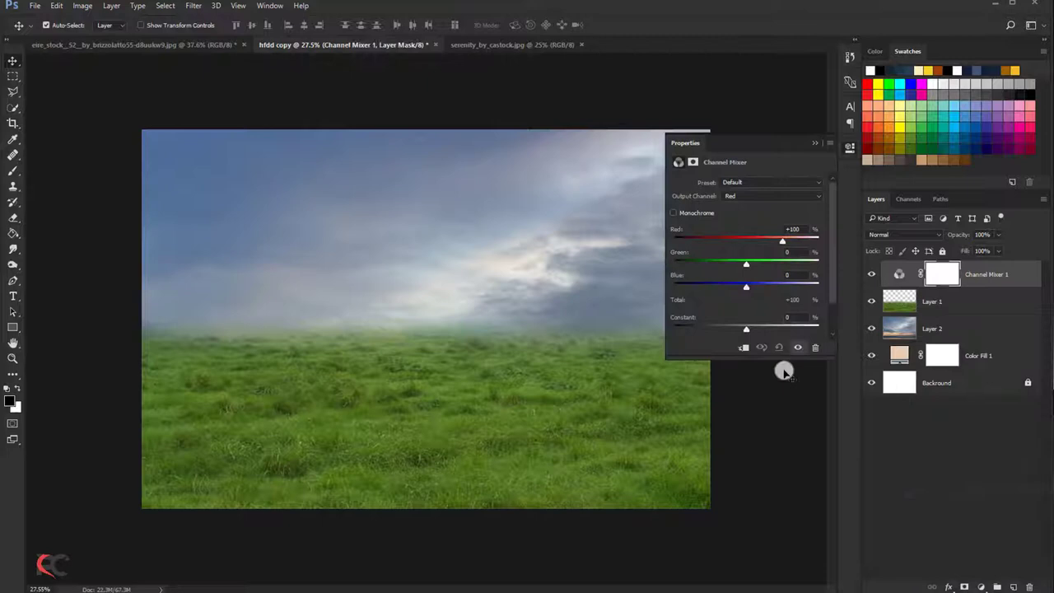
click(743, 347)
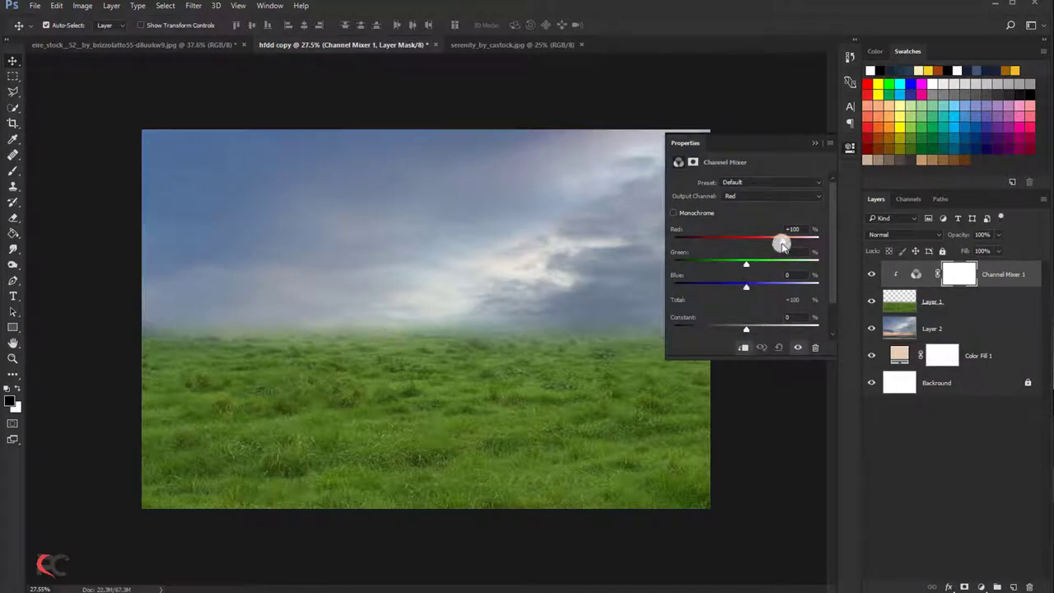
mouse_move(782, 245)
mouse_down()
mouse_move(729, 243)
mouse_move(797, 266)
mouse_up()
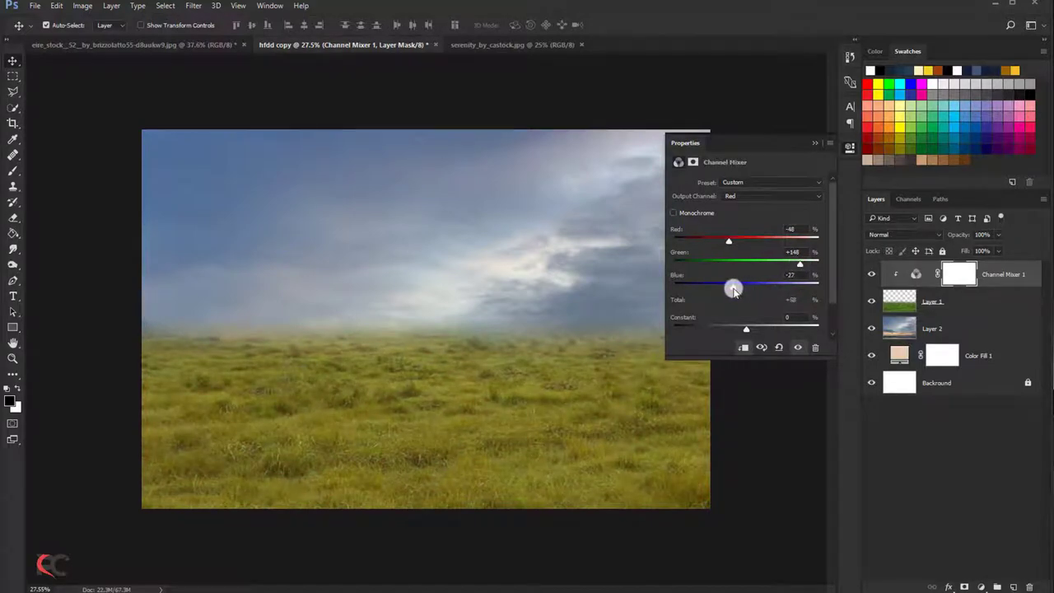
drag(740, 290, 809, 267)
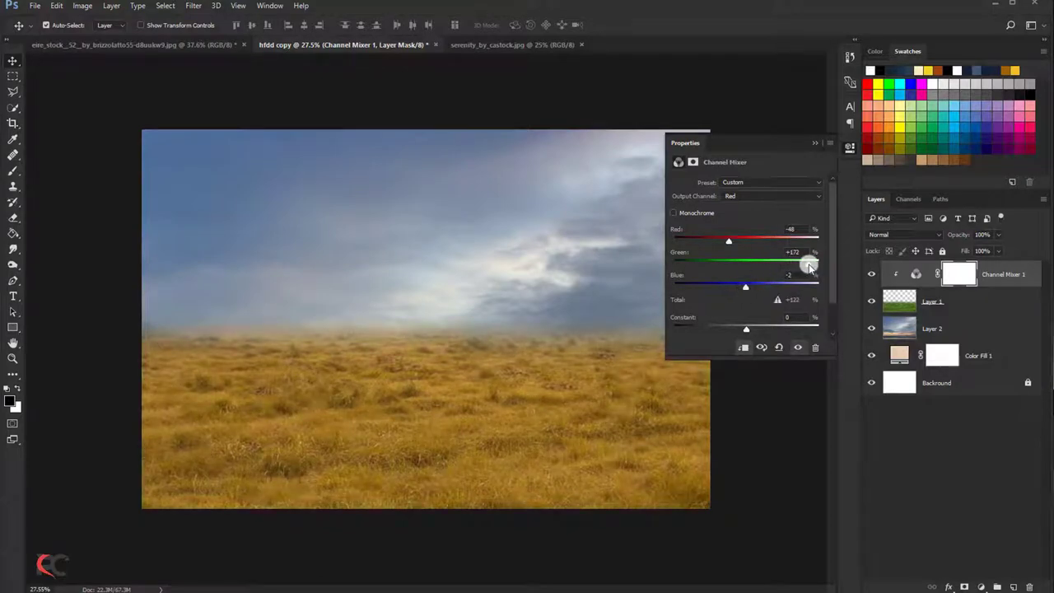
click(820, 140)
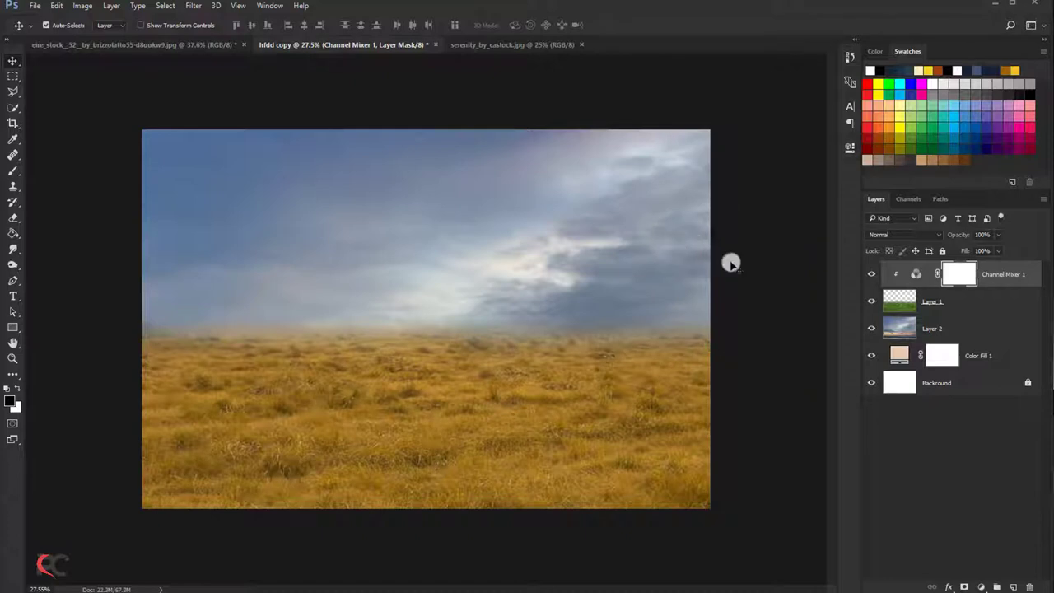
- Merge the Channel Mixer into Layer 1 and set the Levels midtones to 0.87
click(945, 309)
key(ctrl+e)
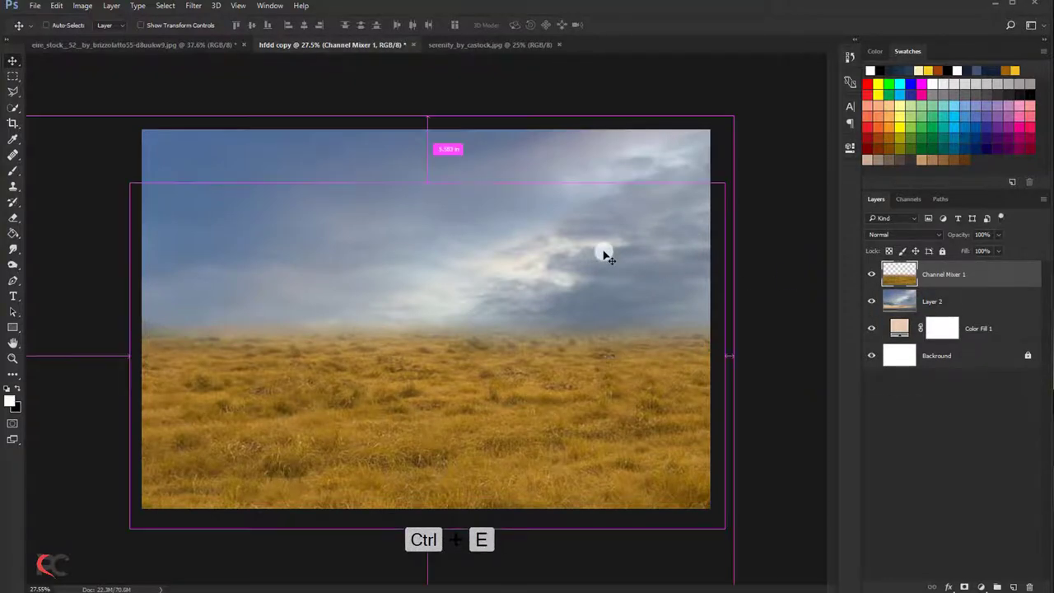
key(ctrl+l)
drag(764, 440, 772, 441)
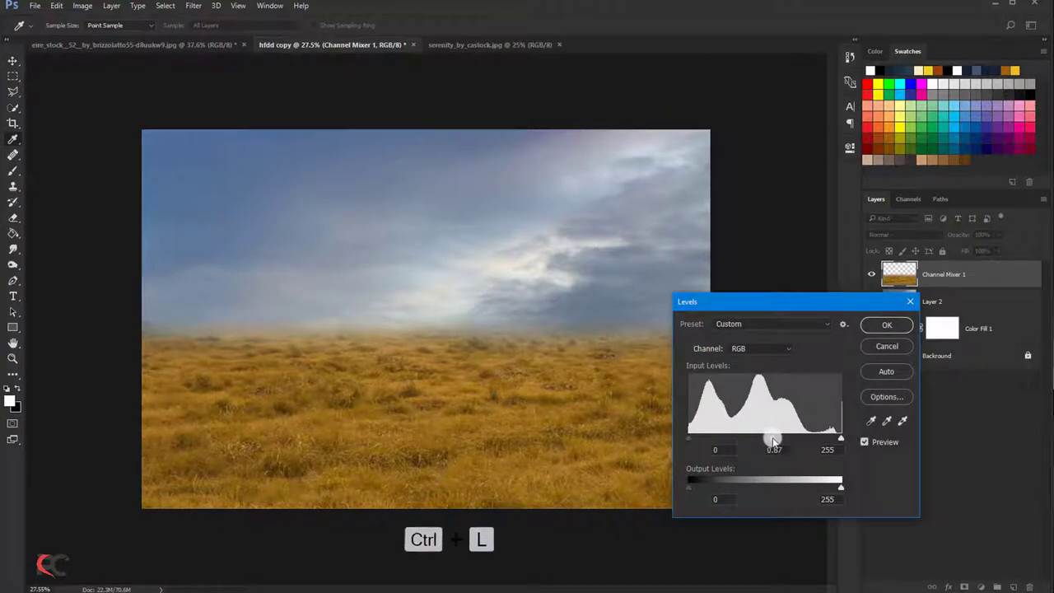
click(867, 326)
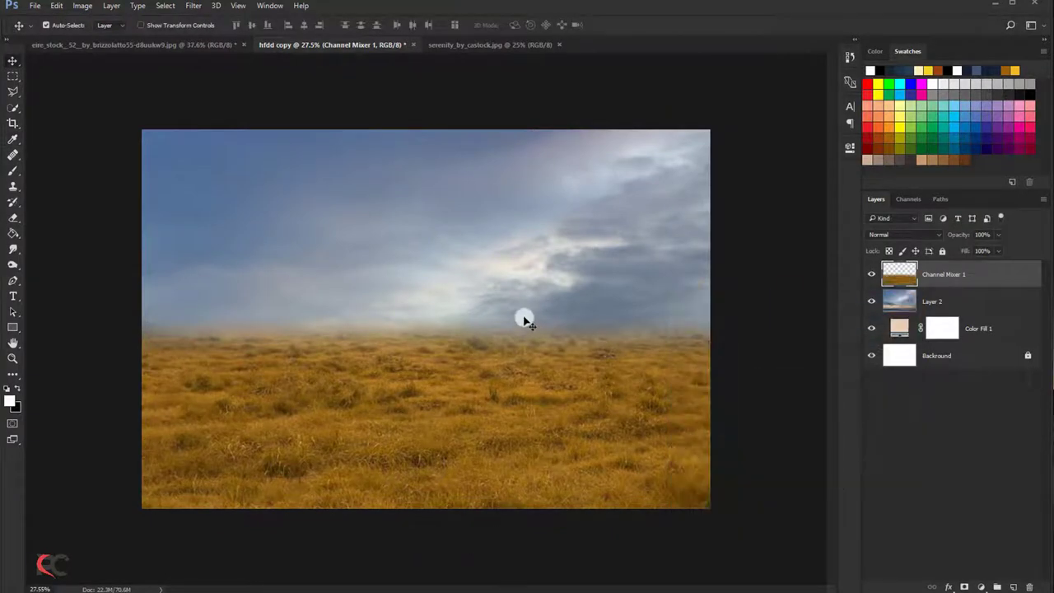
key(ctrl)
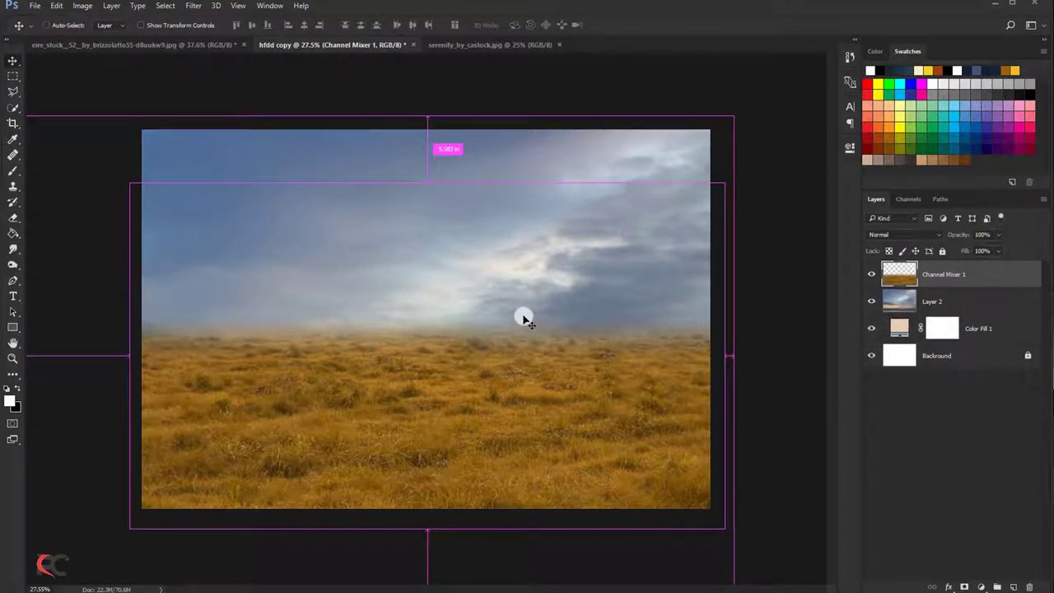
- Warm the grass highlights with a Color Balance of +9, -3, +32
key(ctrl+b)
click(710, 474)
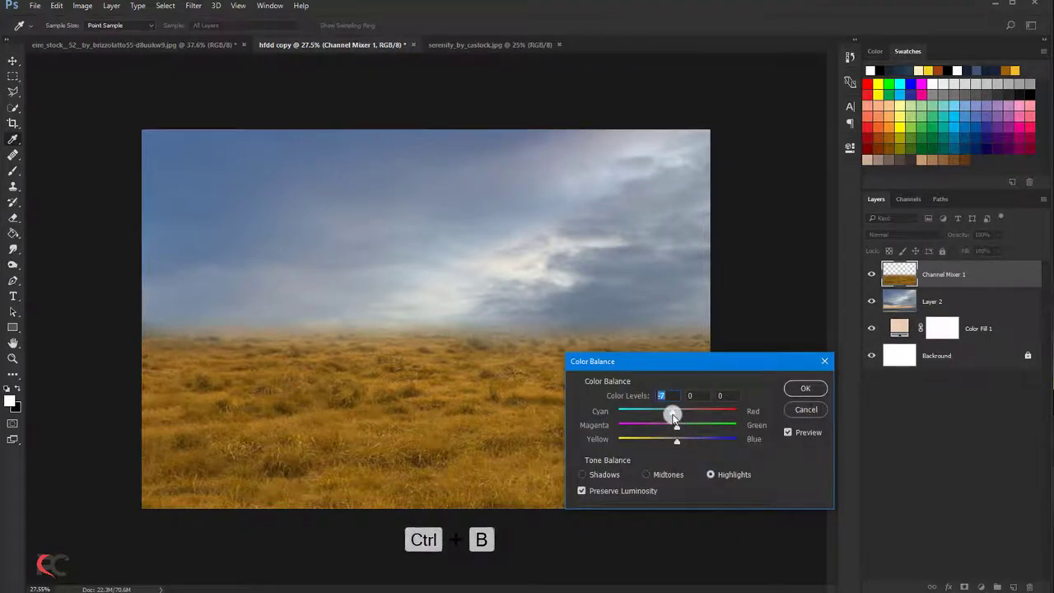
drag(679, 418, 673, 443)
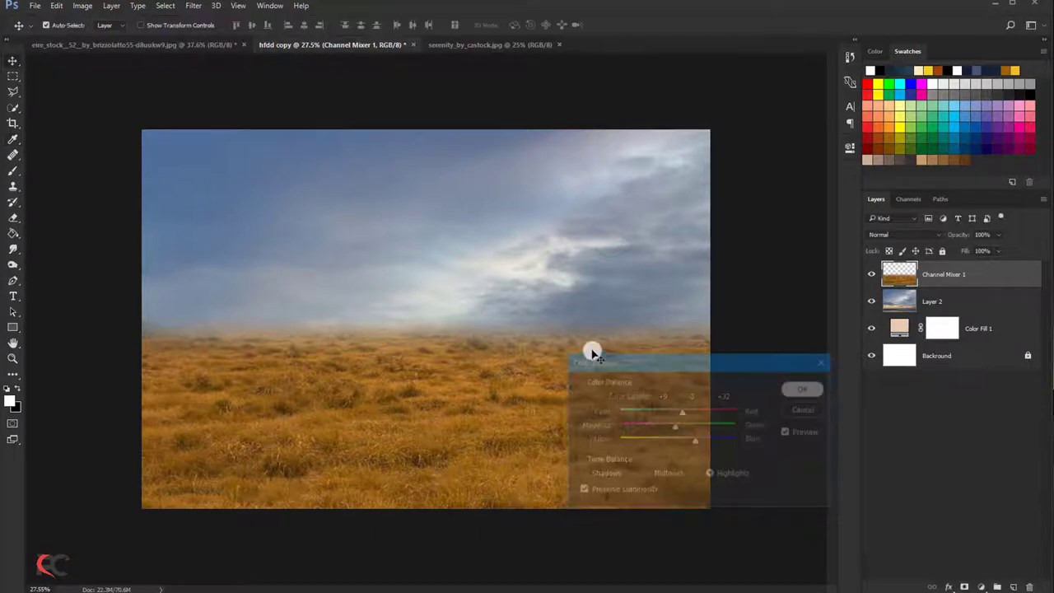
click(793, 389)
- Set up the Eraser with 52% opacity and 50% flow
key(v)
key(ctrl+minus)
scroll(462, 258, up, 1)
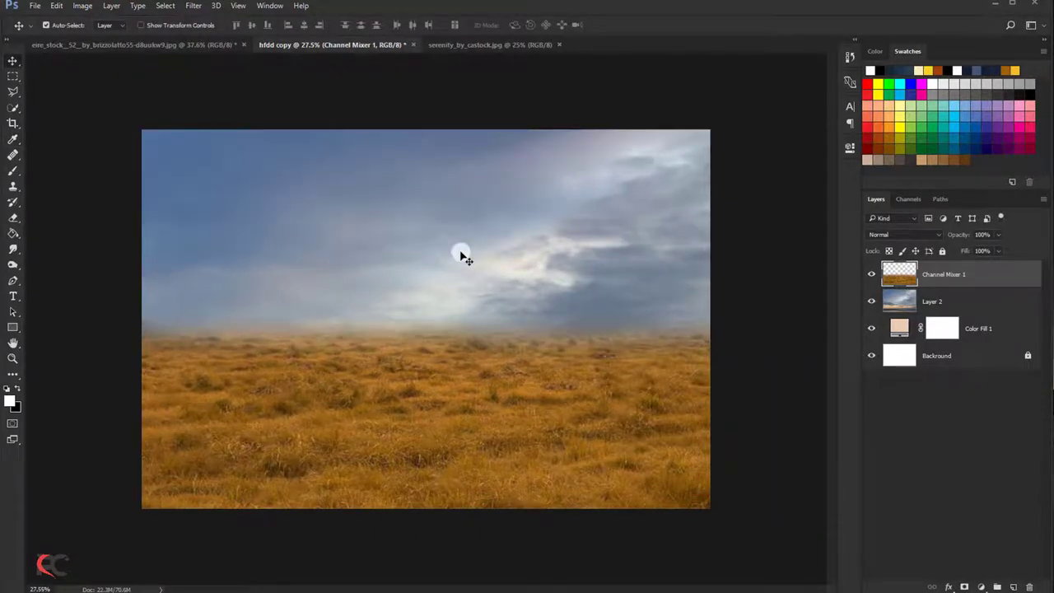
scroll(462, 258, up, 1)
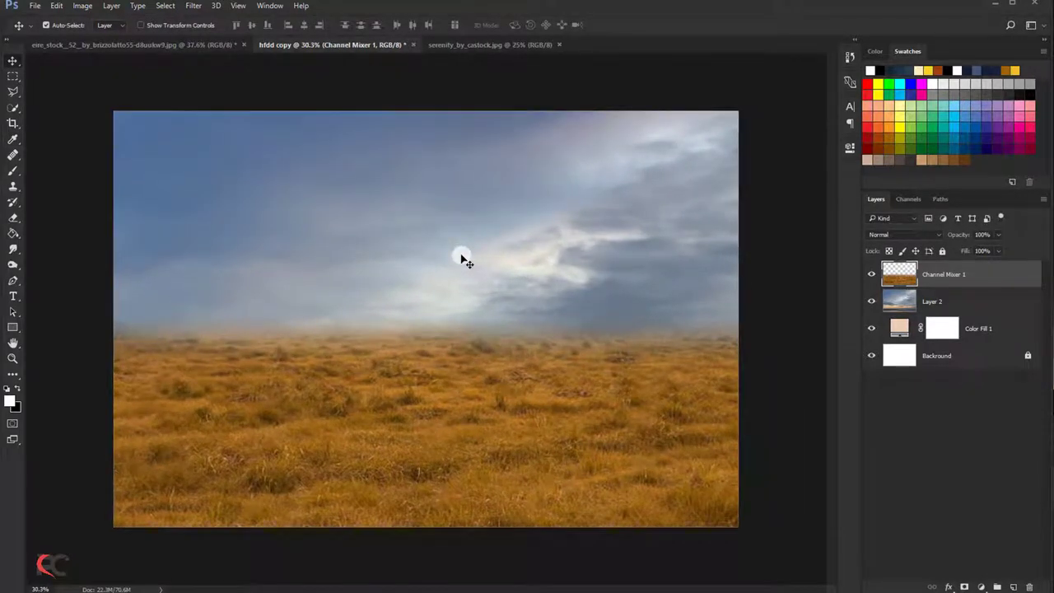
scroll(462, 258, down, 1)
scroll(462, 258, up, 1)
click(16, 218)
click(206, 25)
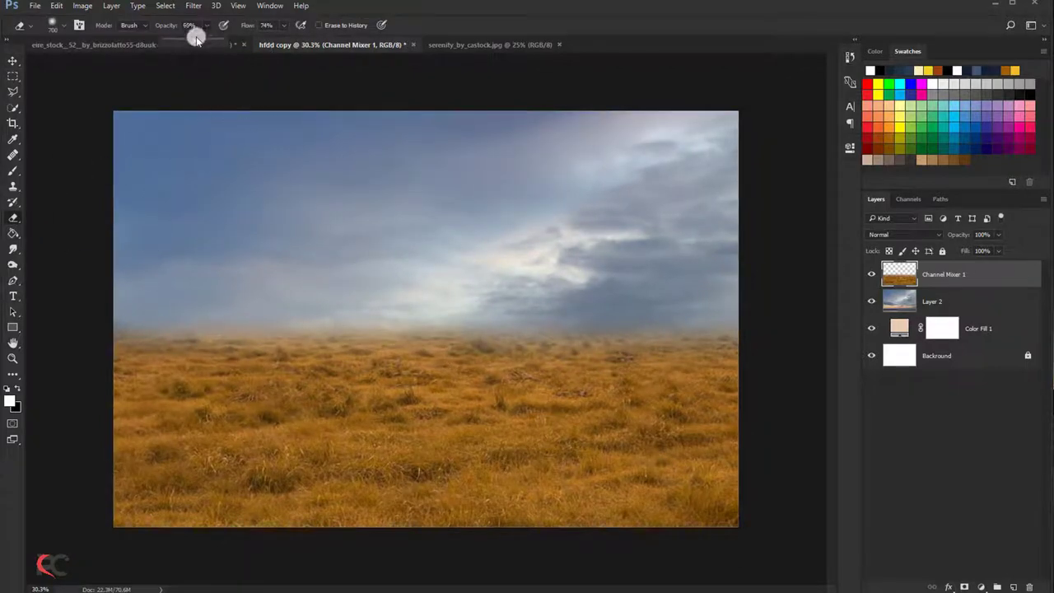
drag(288, 27, 275, 38)
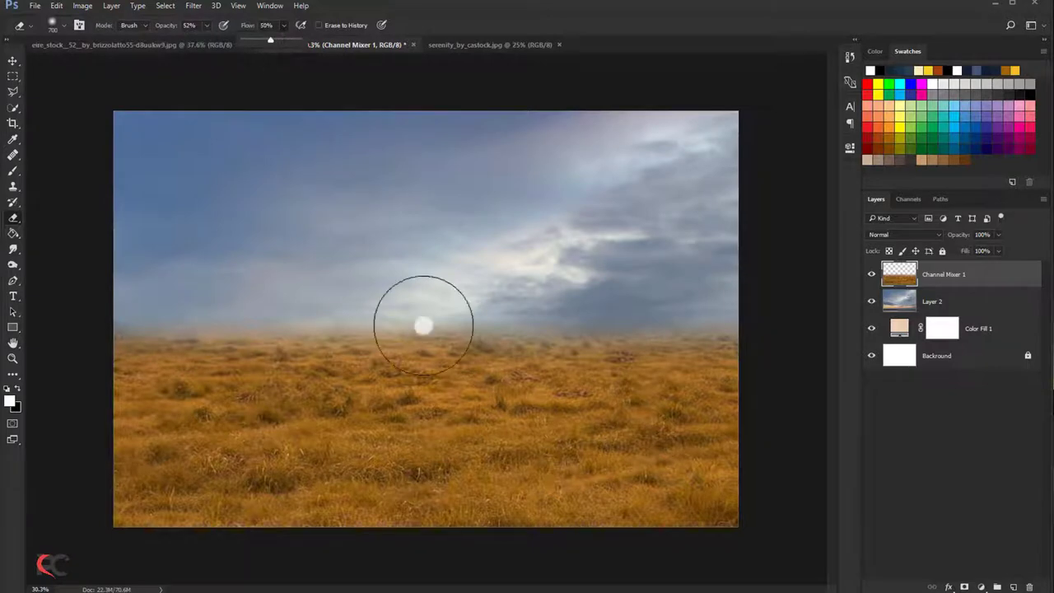
- Erase along the horizon so the golden grass blends into the fog
drag(633, 319, 123, 292)
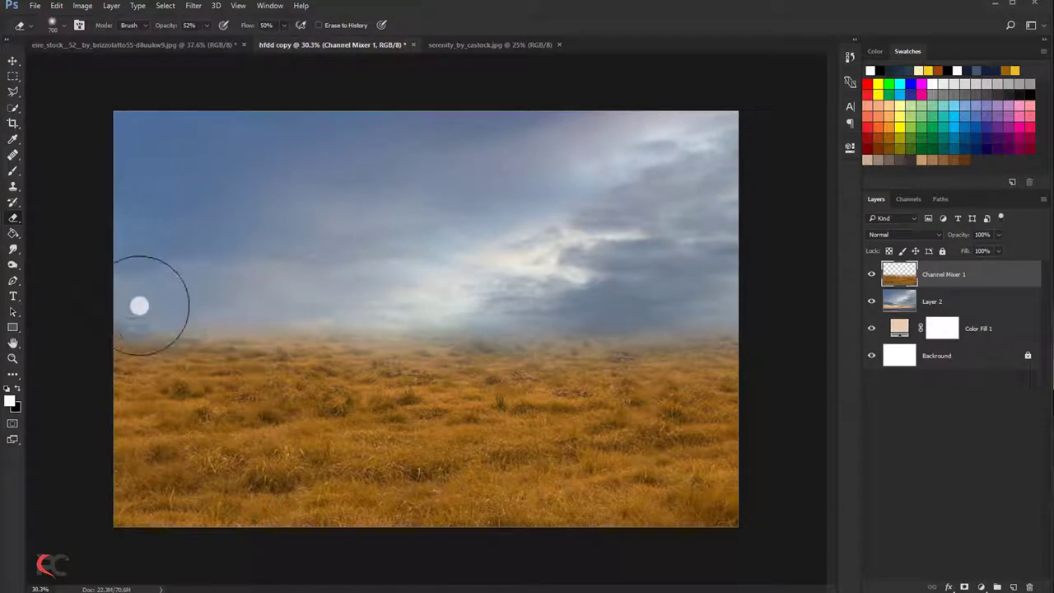
scroll(83, 151, down, 1)
click(14, 65)
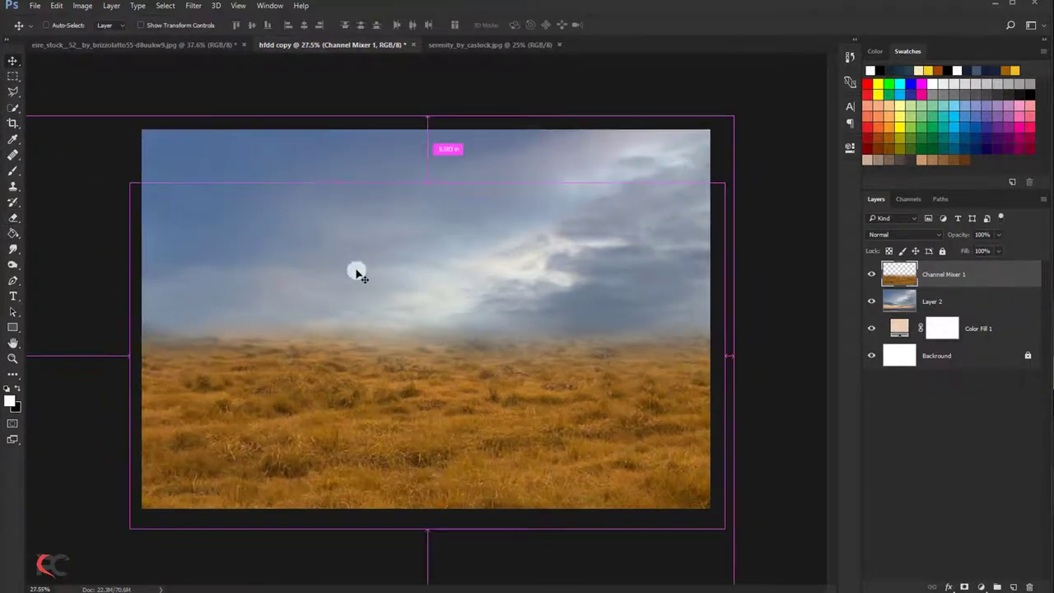
key(ctrl+t)
- Commit the grass transform, then stretch Layer 2 to about 102.17% height and apply it
key(Return)
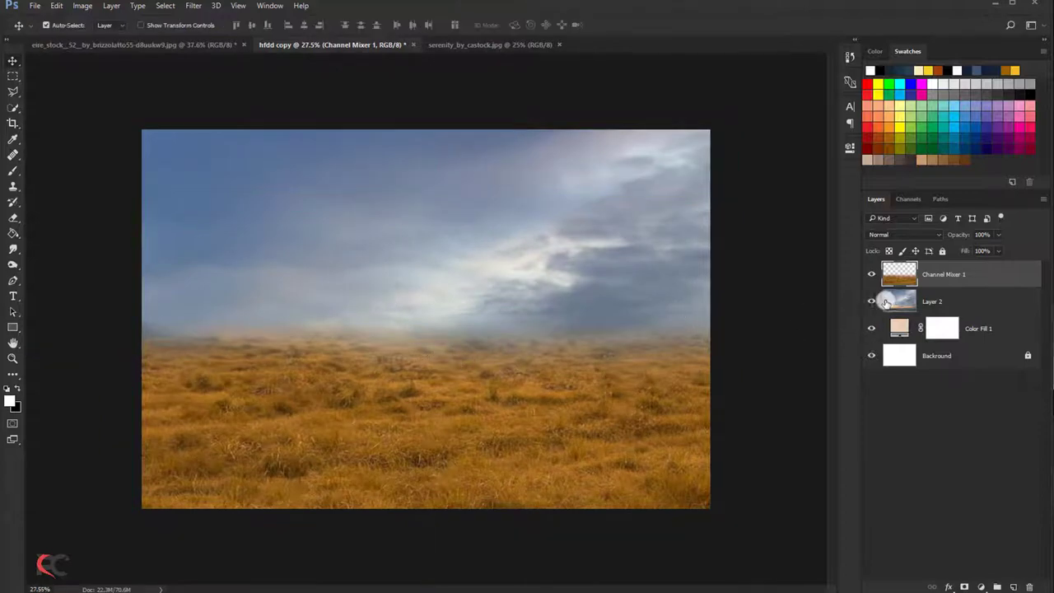
click(898, 301)
key(ctrl+t)
key(ctrl+minus)
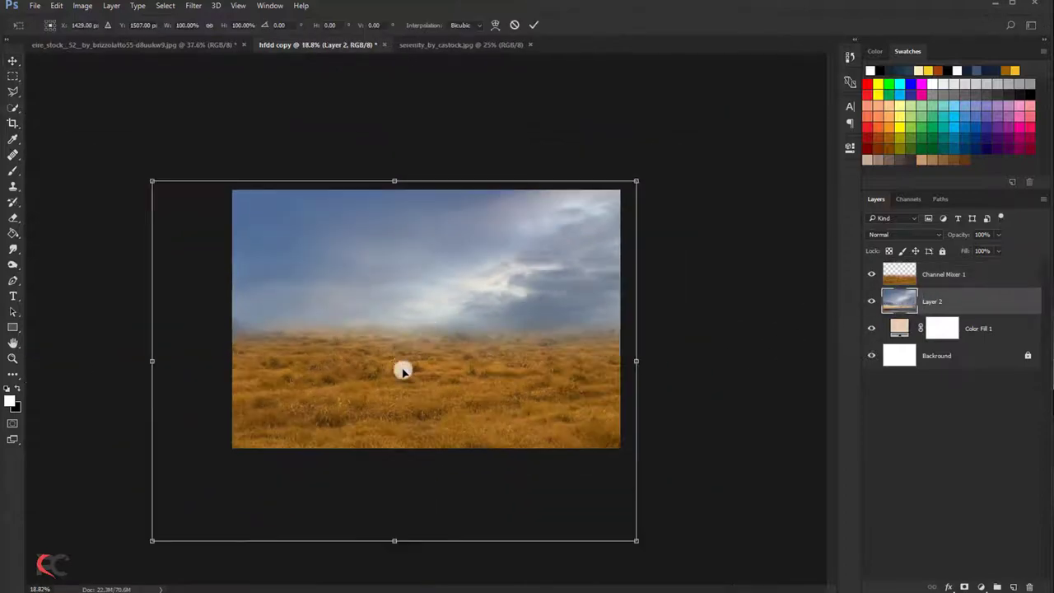
drag(398, 541, 399, 548)
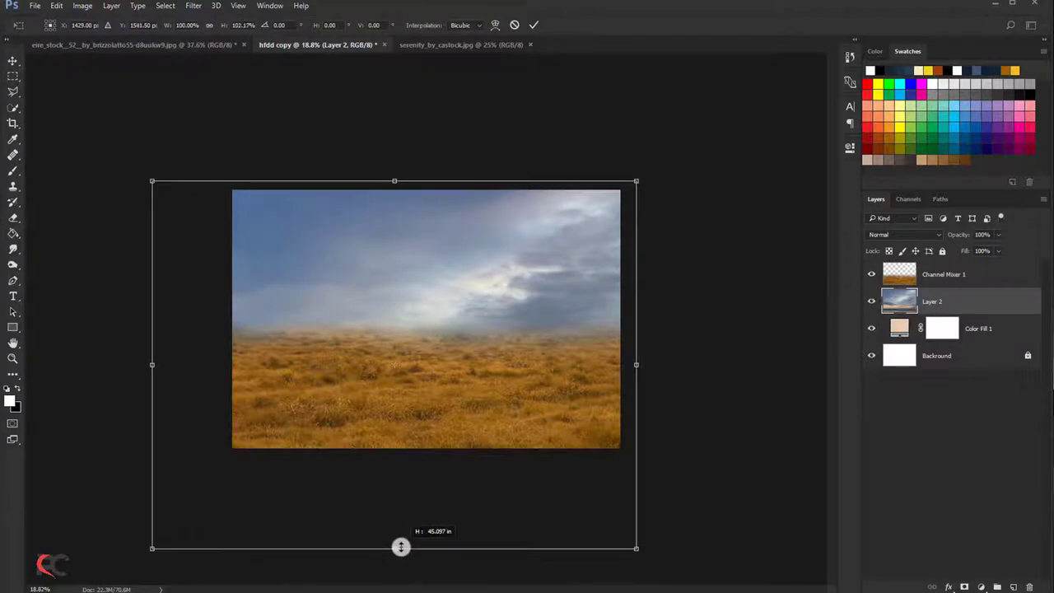
key(ctrl+plus)
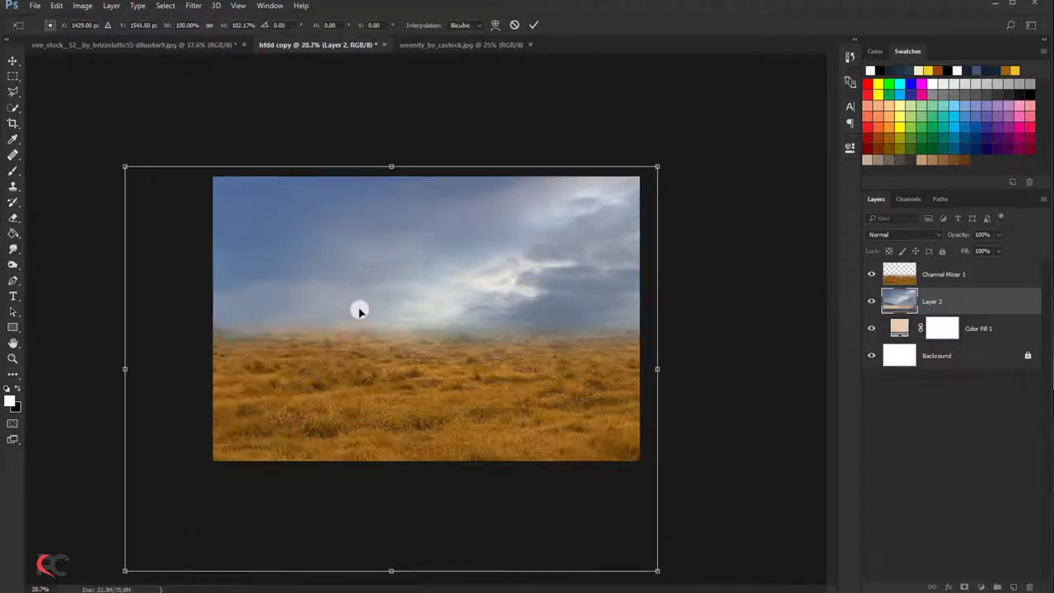
key(ctrl+plus)
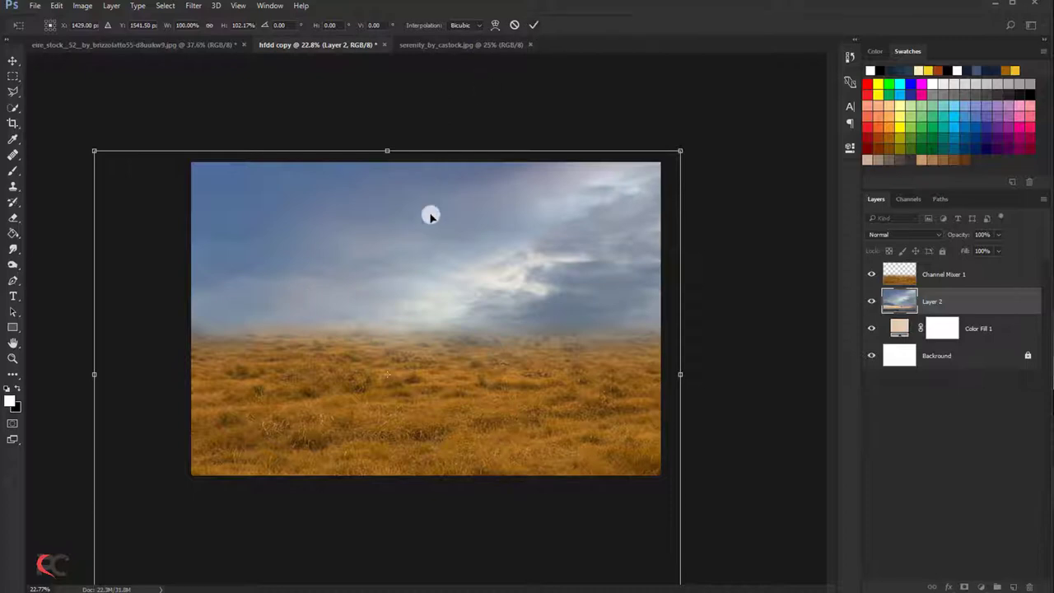
click(533, 26)
key(ctrl+plus)
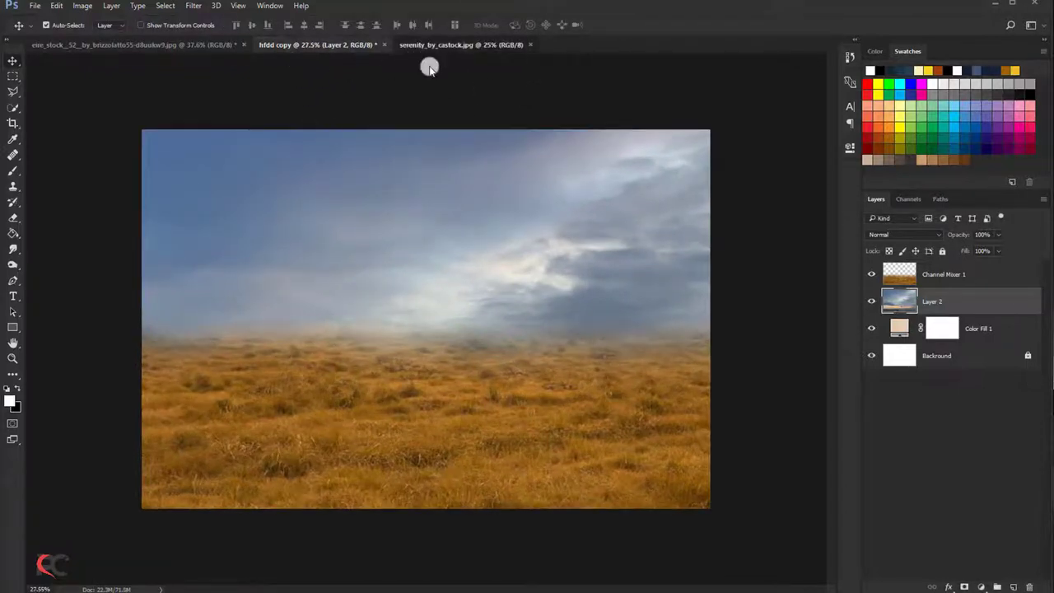
- Close the serenity sea and eire_stock green-field images without saving
click(453, 44)
click(530, 45)
click(196, 45)
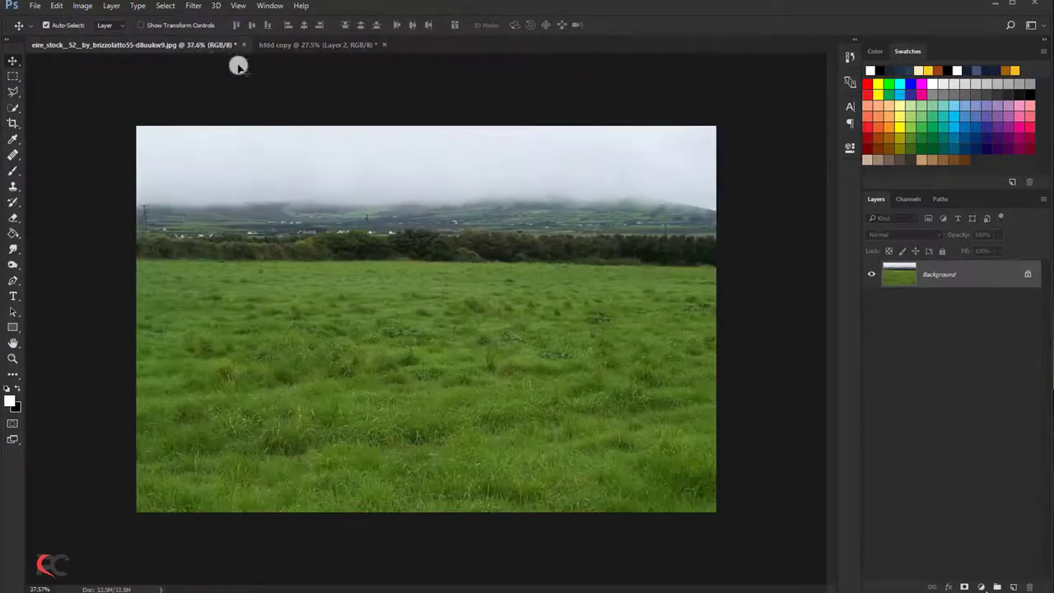
click(244, 45)
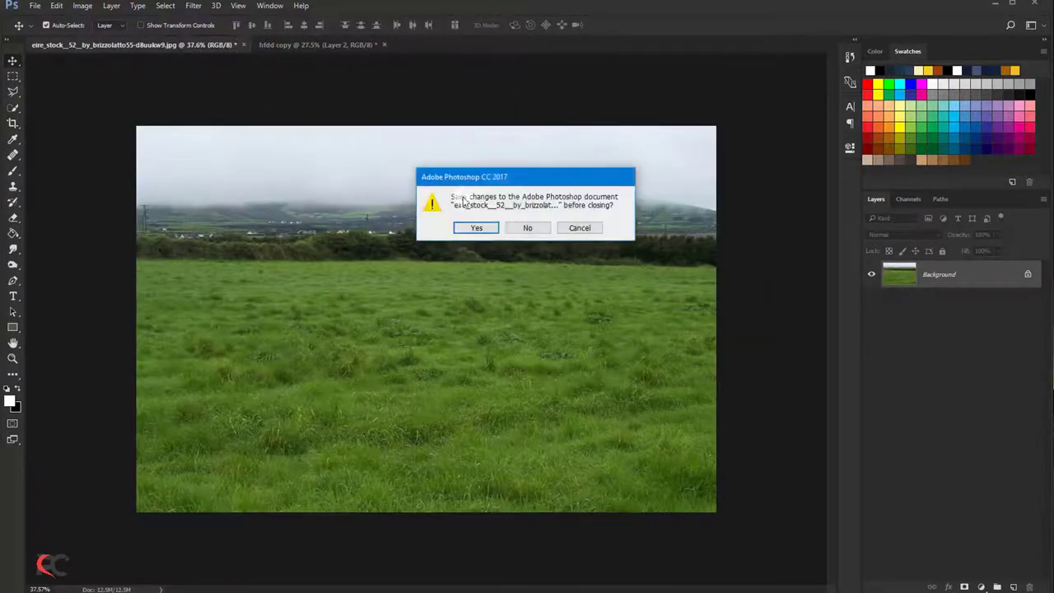
click(523, 228)
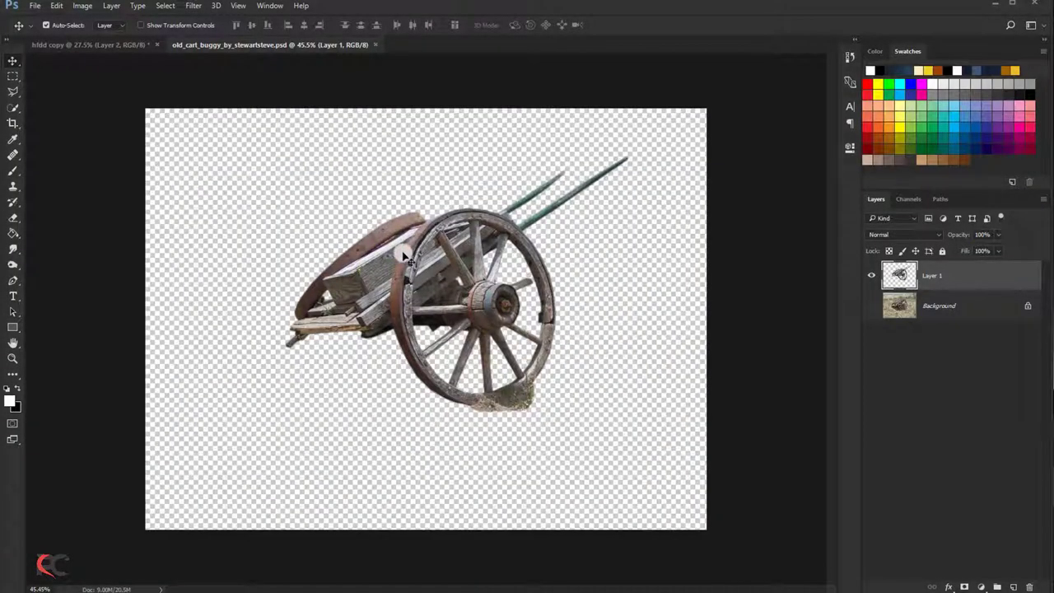
- Bring the old cart into hfdd copy as Layer 3, placed above Channel Mixer 1
mouse_move(387, 246)
mouse_down()
mouse_move(143, 50)
mouse_move(411, 290)
mouse_up()
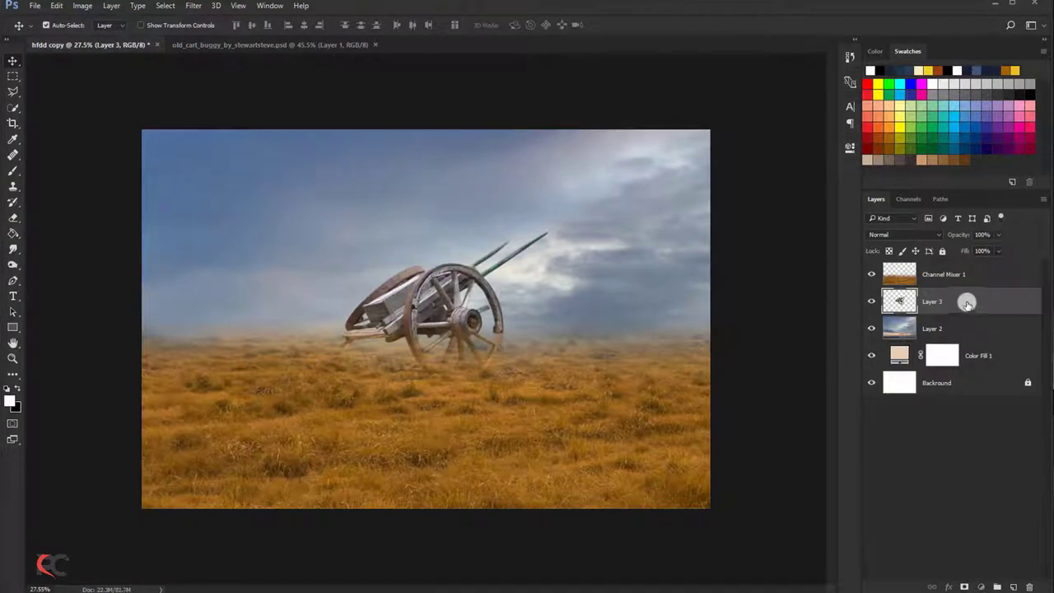
drag(968, 303, 965, 273)
mouse_move(477, 297)
mouse_down()
mouse_move(487, 327)
mouse_move(511, 348)
mouse_up()
key(ctrl+t)
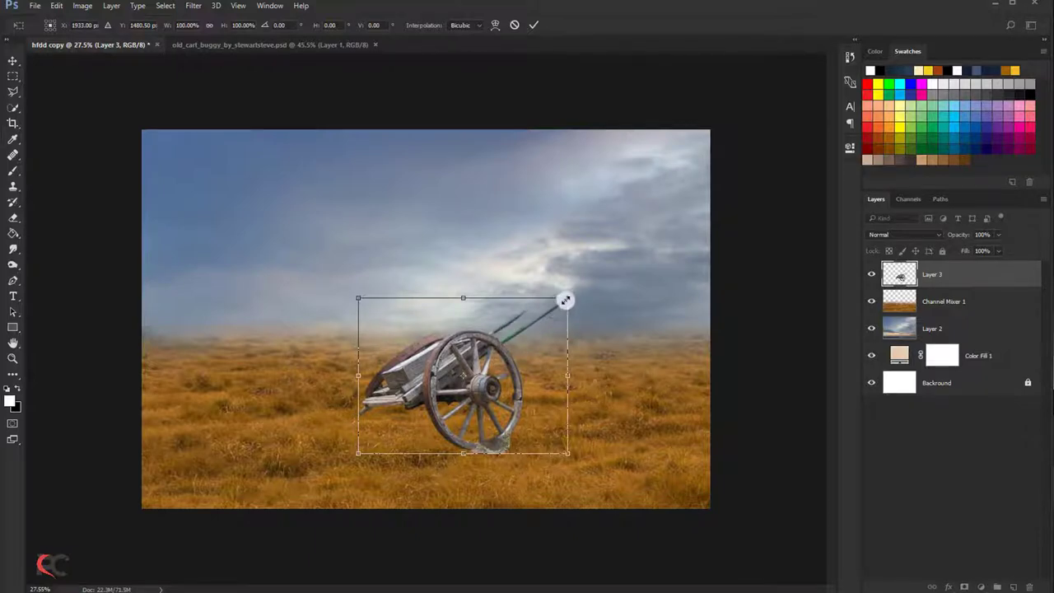
- Scale the cart up to about 120%, settle it into the grass and commit the transform
mouse_move(565, 299)
mouse_down()
mouse_move(595, 274)
mouse_move(538, 322)
mouse_up()
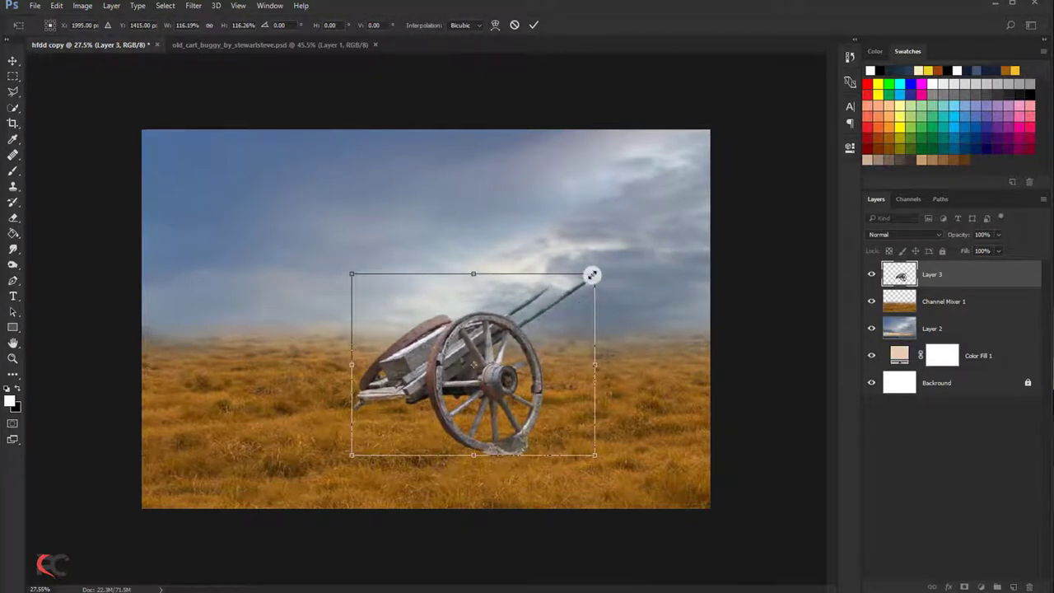
drag(592, 274, 602, 271)
drag(557, 301, 552, 312)
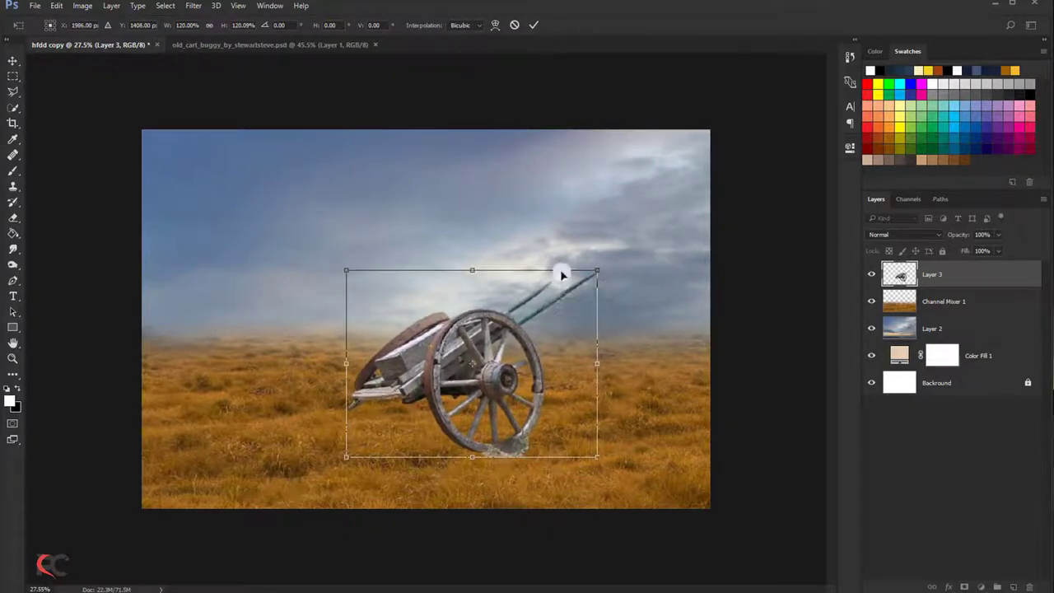
click(527, 30)
scroll(536, 329, up, 2)
- Erase the grey residue along the base and rim of the cart's front wheel
scroll(494, 404, up, 2)
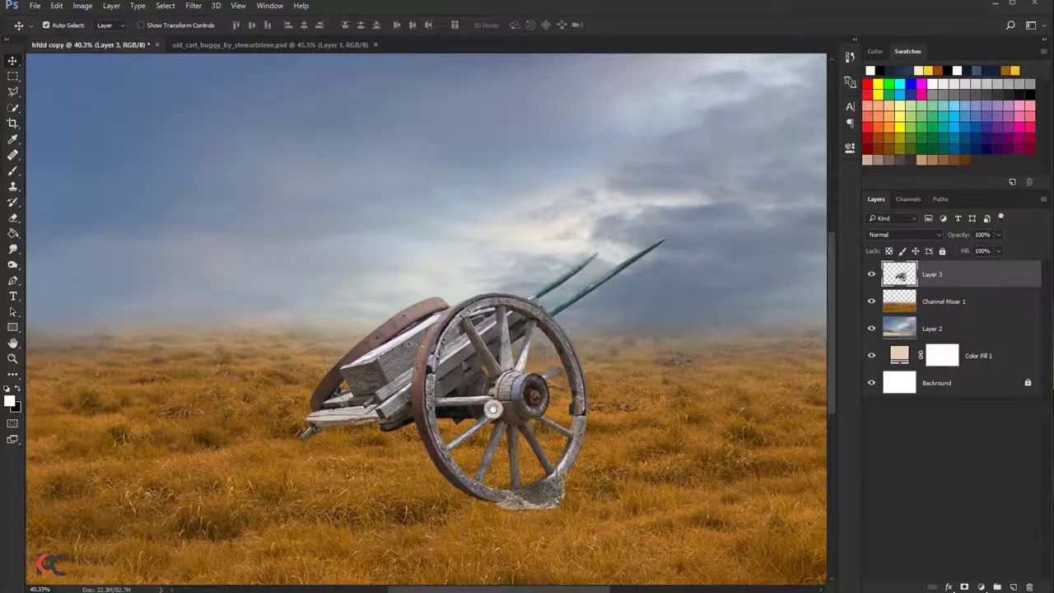
scroll(492, 410, up, 1)
scroll(330, 371, up, 1)
scroll(169, 332, up, 1)
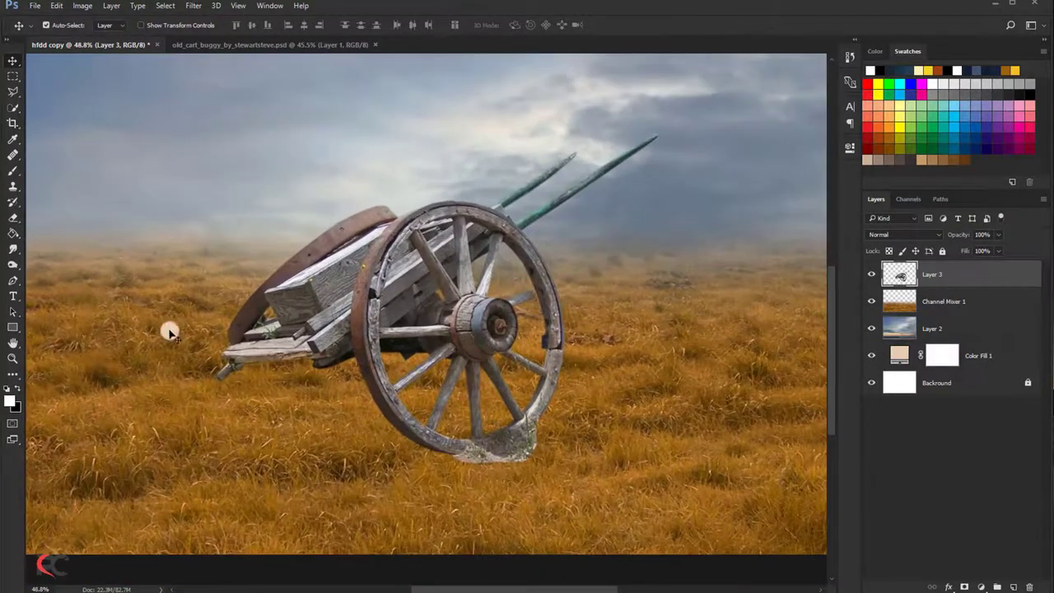
click(9, 219)
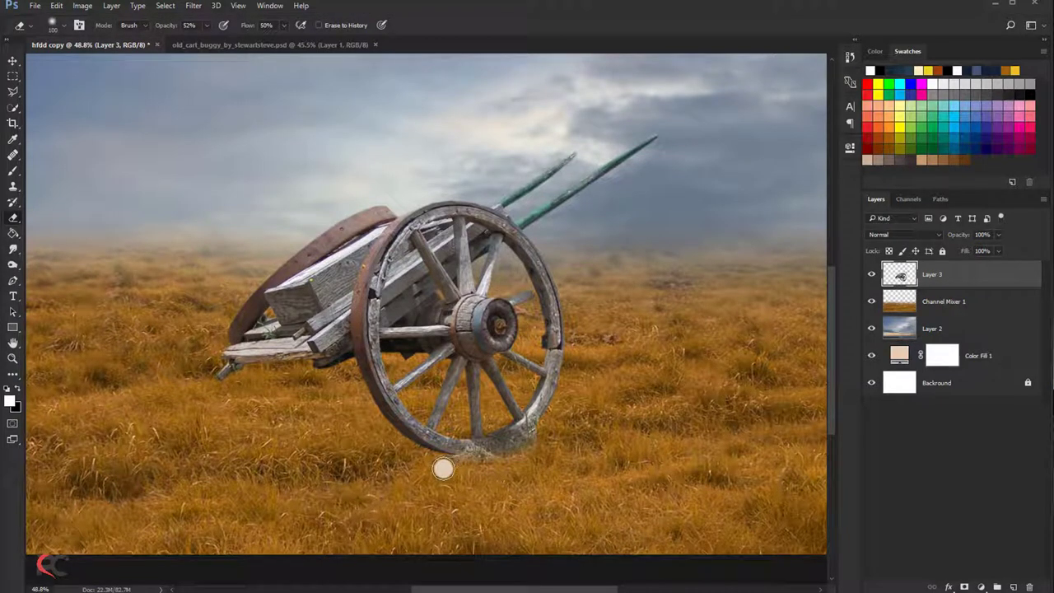
drag(443, 468, 484, 467)
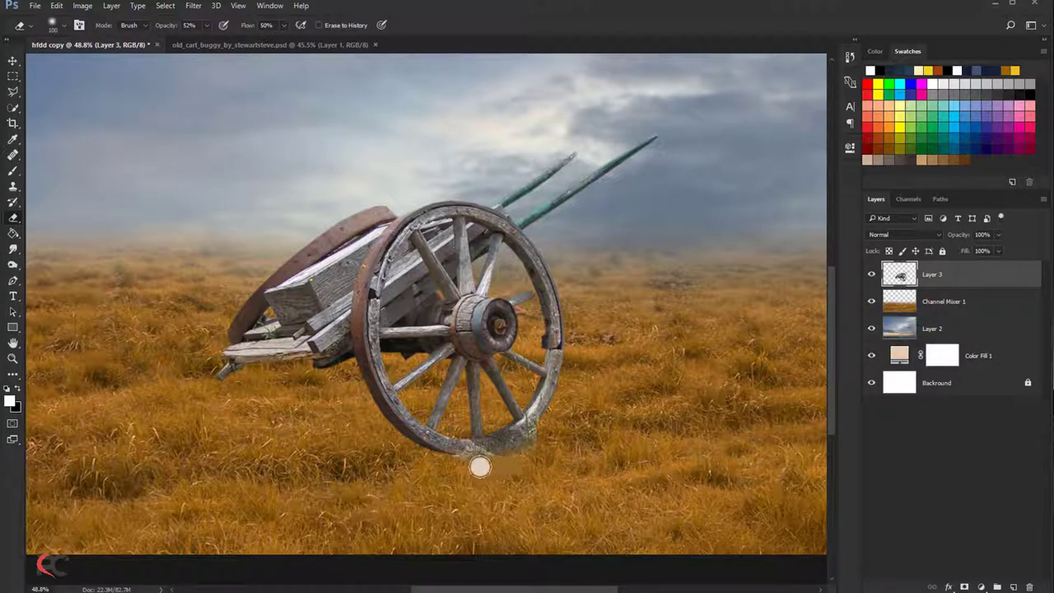
drag(505, 466, 545, 445)
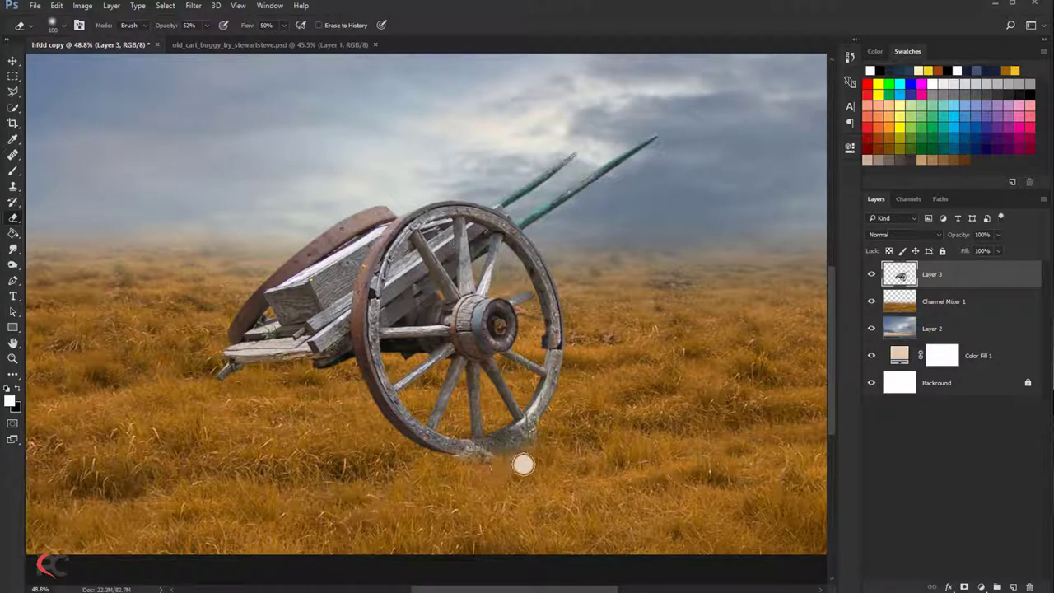
- Erase the hazy patch under the wheel with a larger soft round eraser, returning to Move
scroll(500, 445, down, 1)
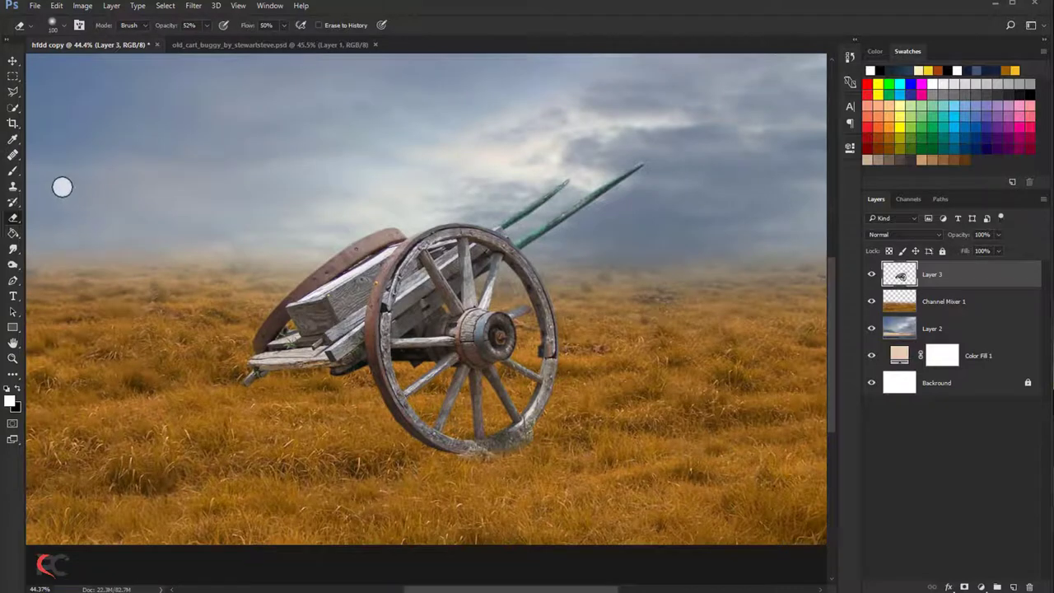
click(54, 25)
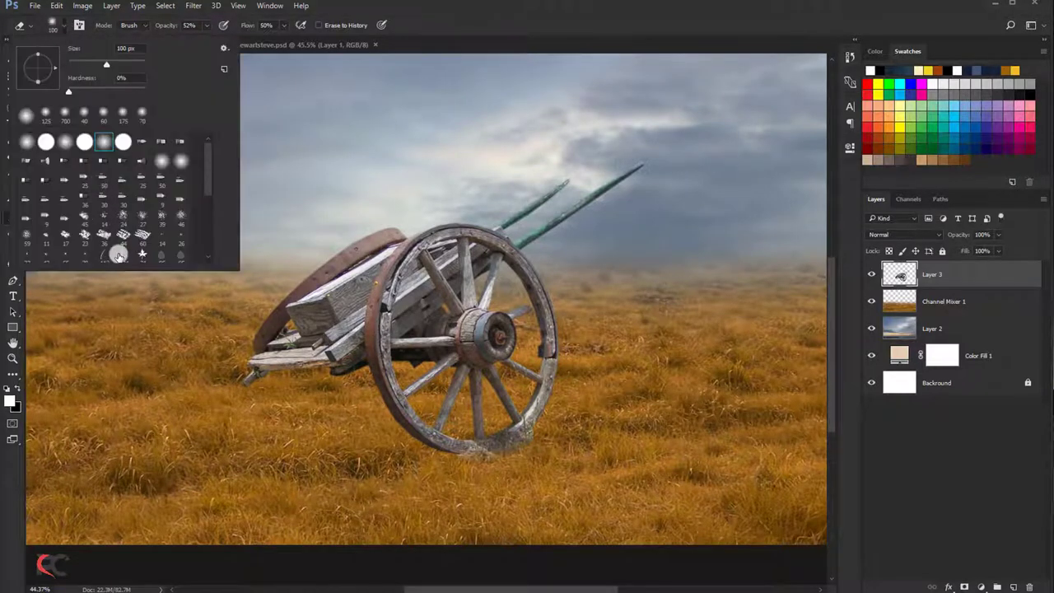
click(119, 255)
click(443, 151)
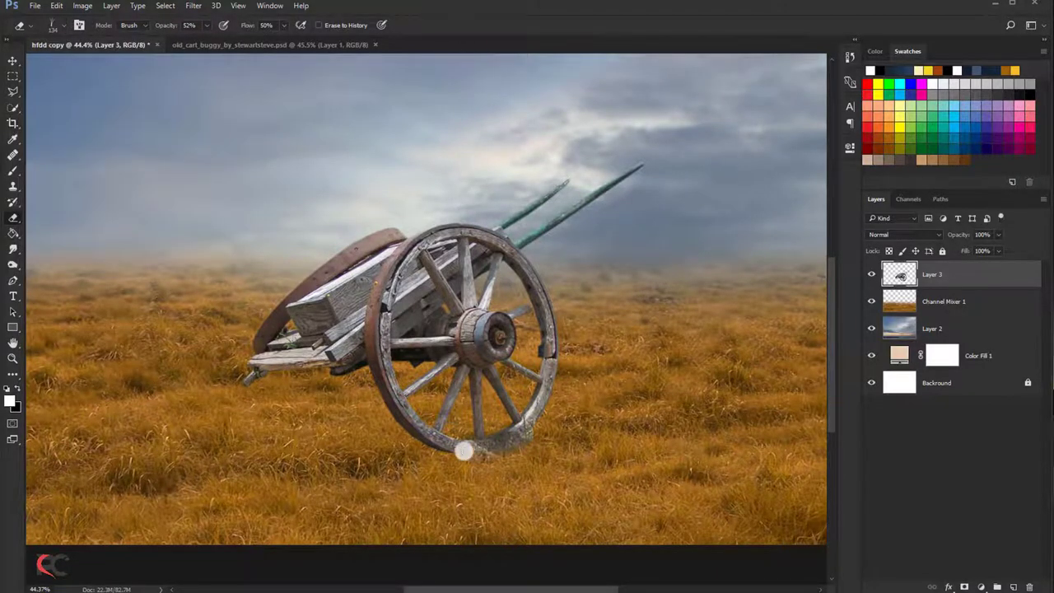
scroll(464, 450, up, 1)
scroll(464, 450, up, 1)
scroll(464, 450, up, 1)
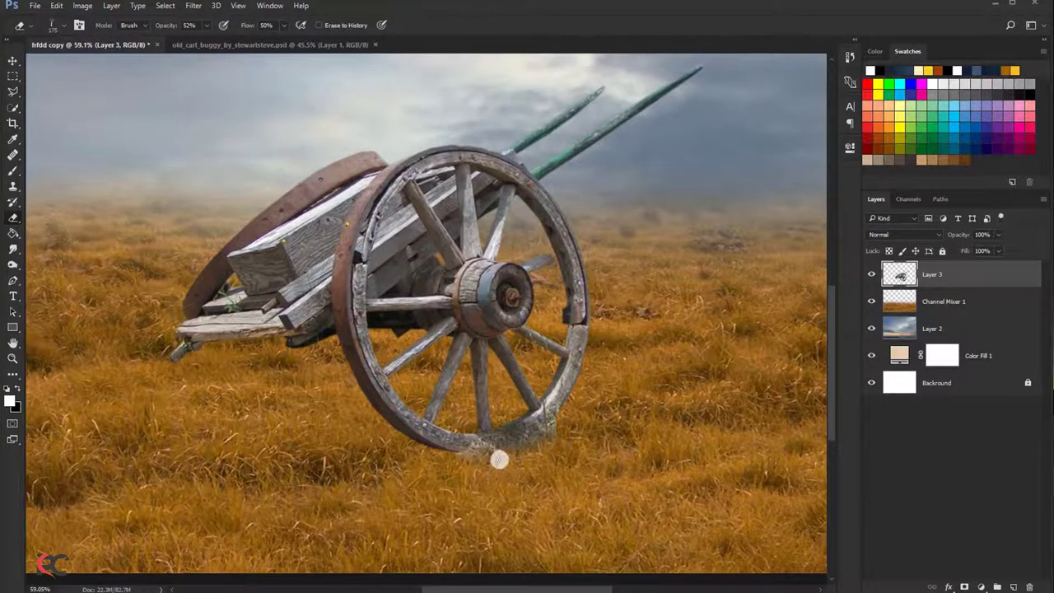
key(bracketright)
key(bracketright)
mouse_move(551, 434)
mouse_down()
mouse_move(485, 459)
mouse_move(470, 447)
mouse_move(501, 454)
mouse_move(552, 436)
mouse_move(462, 458)
mouse_up()
scroll(437, 448, down, 3)
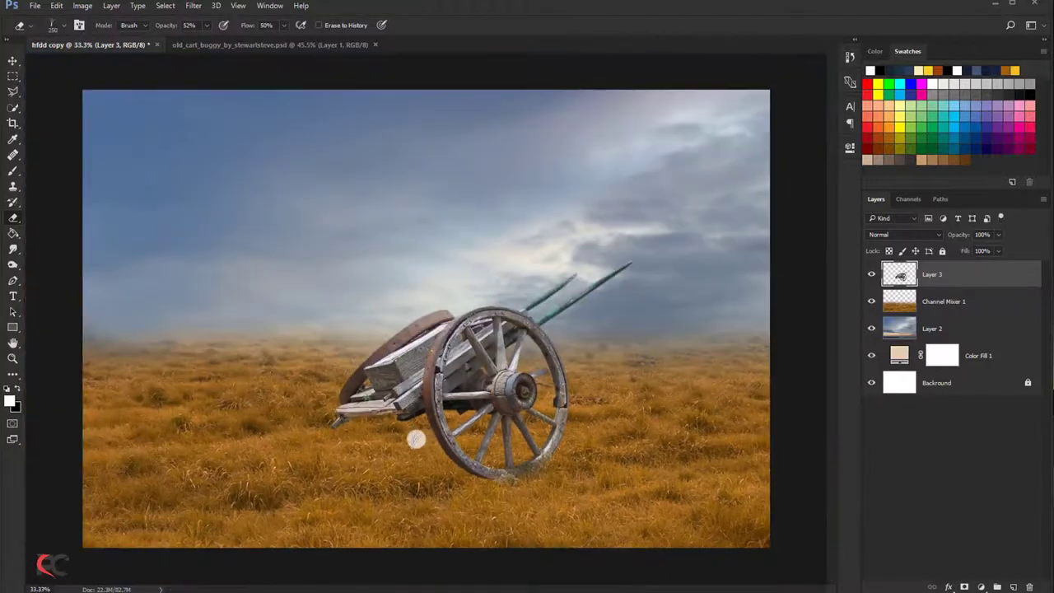
click(12, 62)
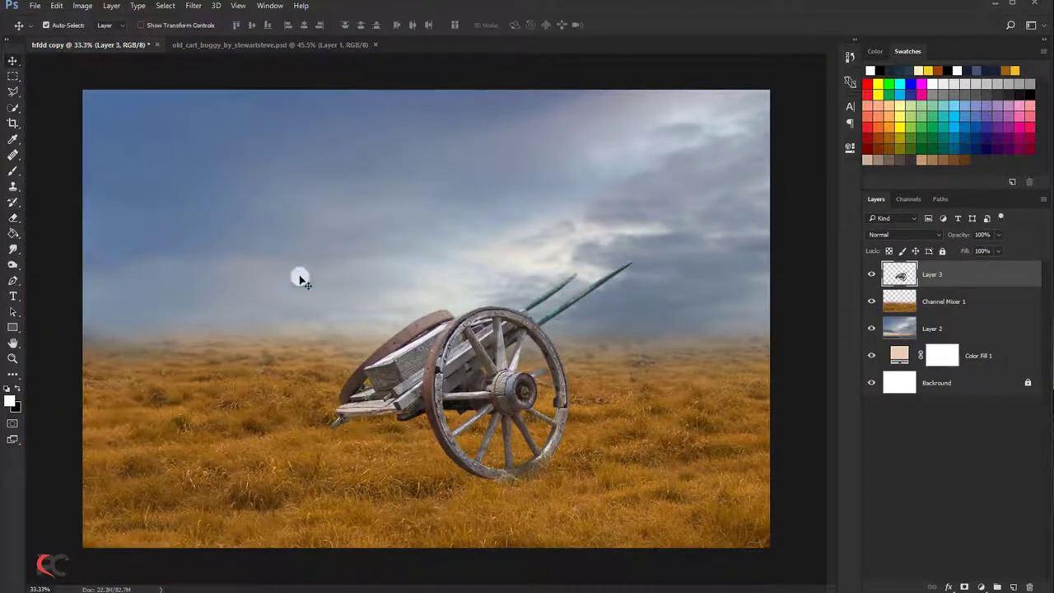
- Stretch the Channel Mixer 1 grass layer upward toward the horizon
scroll(402, 333, up, 1)
scroll(403, 334, down, 1)
click(926, 303)
key(ctrl+t)
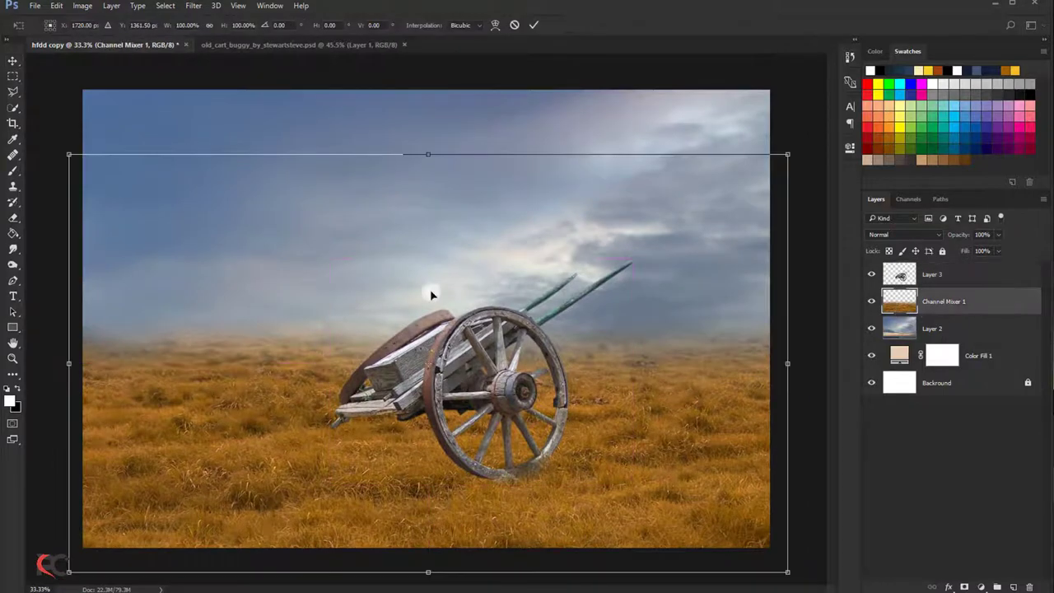
drag(425, 150, 425, 139)
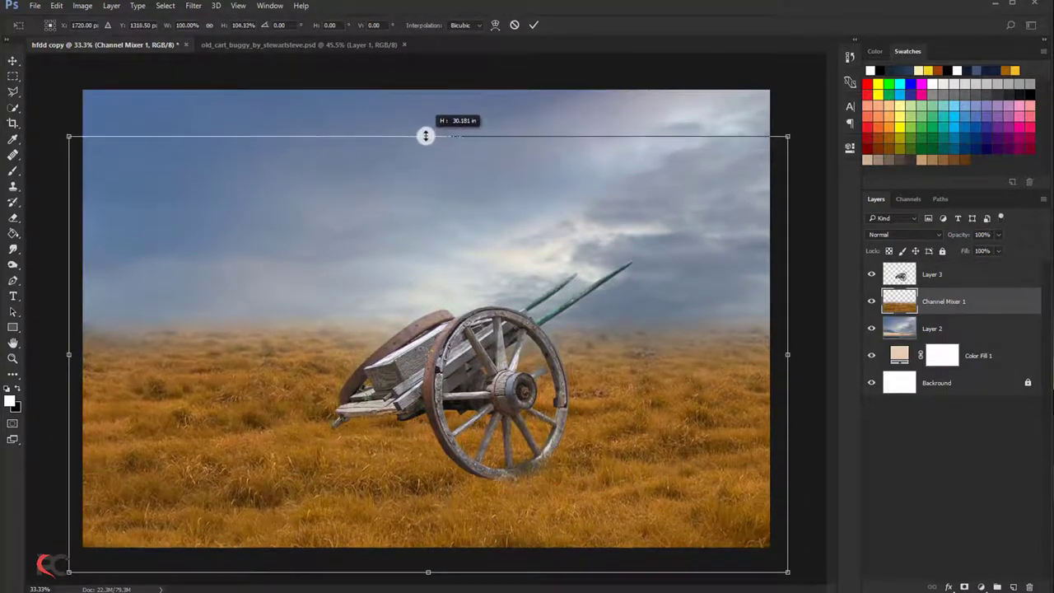
click(533, 30)
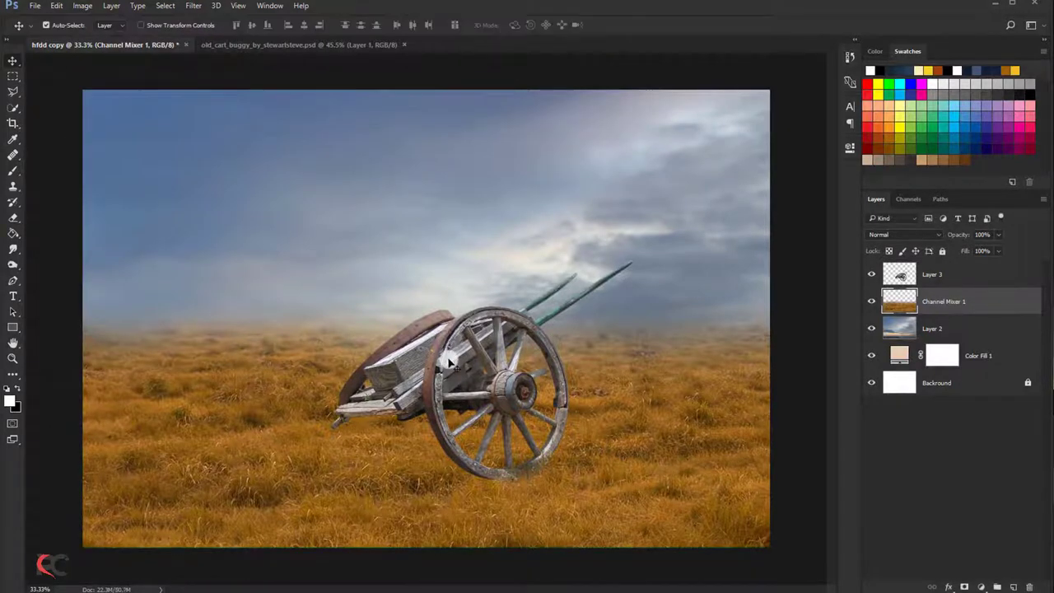
- Nudge the cart layer a few pixels up and left
click(926, 279)
drag(528, 413, 524, 407)
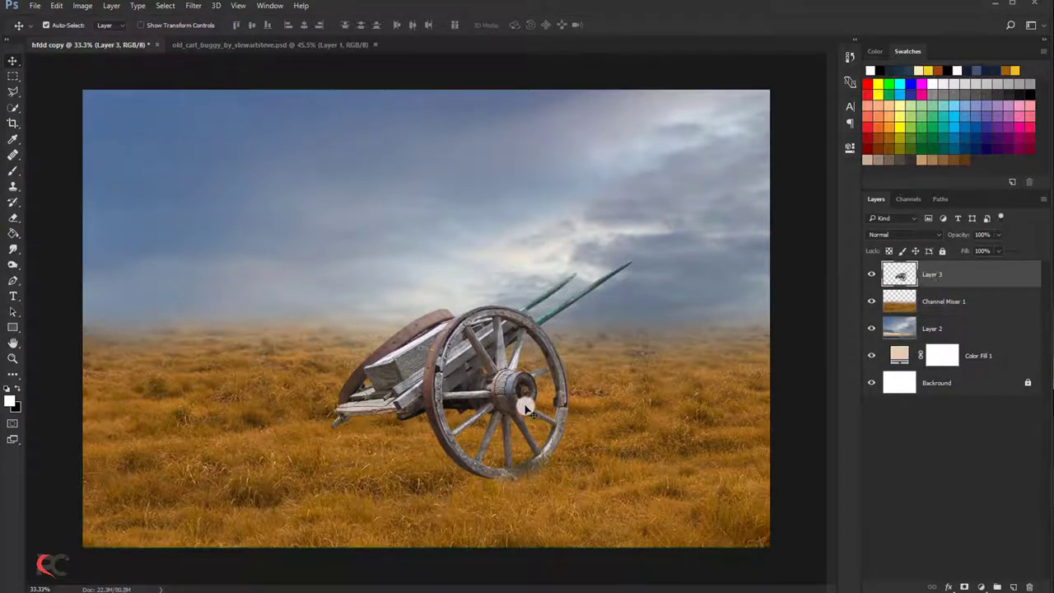
key(Up)
key(Up)
key(Up)
key(Up)
key(Up)
key(Up)
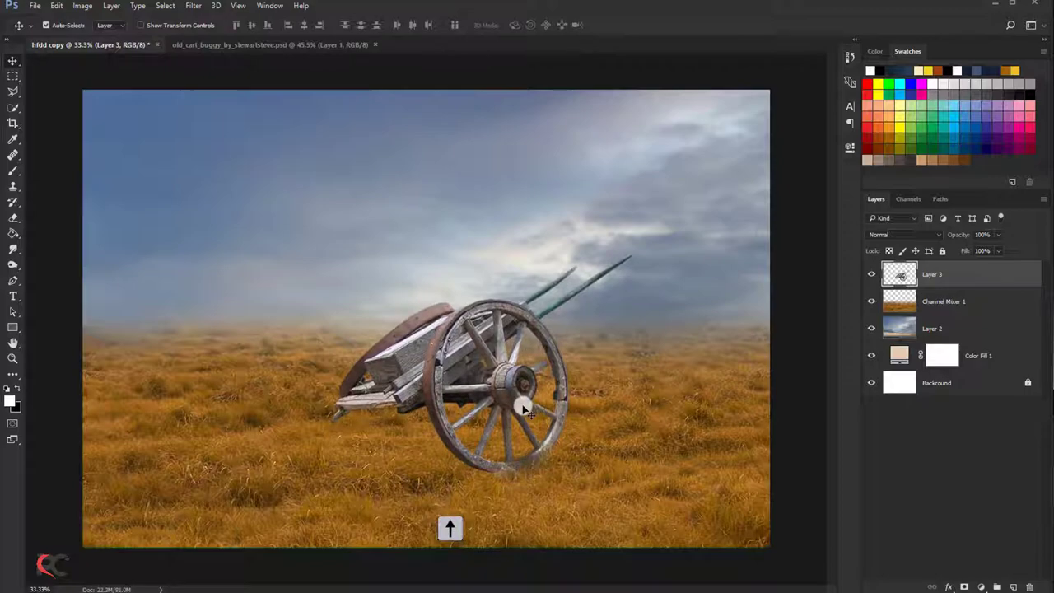
key(Up)
- Erase grass strands along the wheel's bottom rim with a slightly smaller eraser
scroll(500, 501, up, 2)
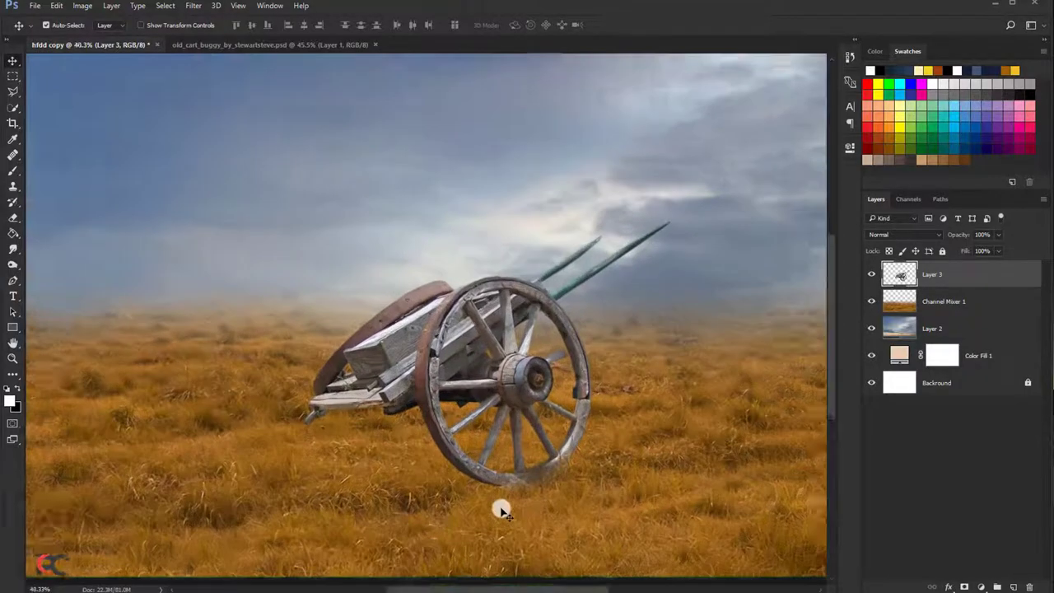
scroll(527, 503, up, 2)
scroll(506, 494, up, 2)
scroll(506, 494, up, 1)
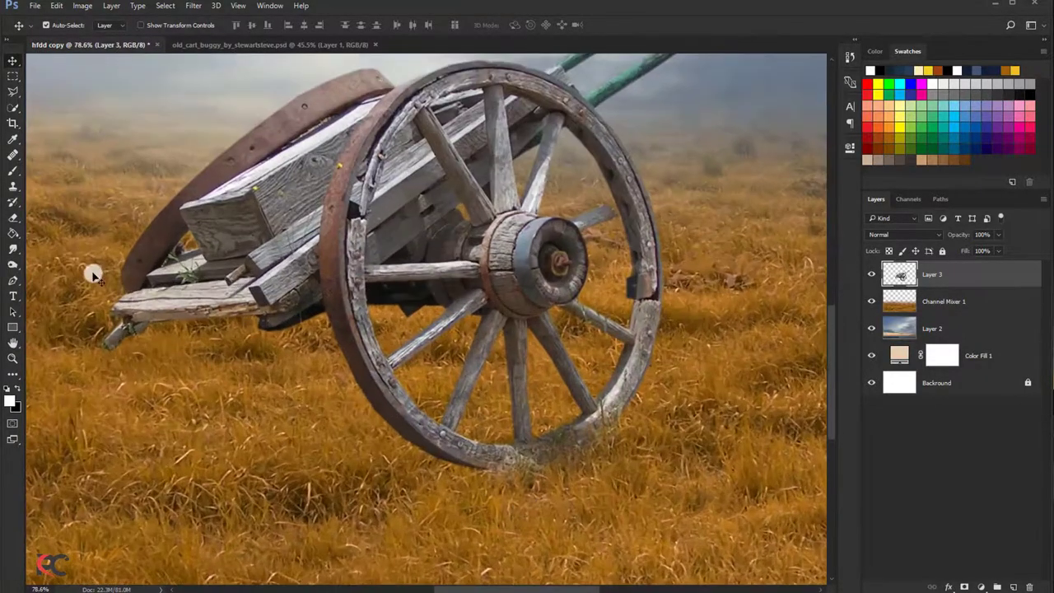
click(12, 218)
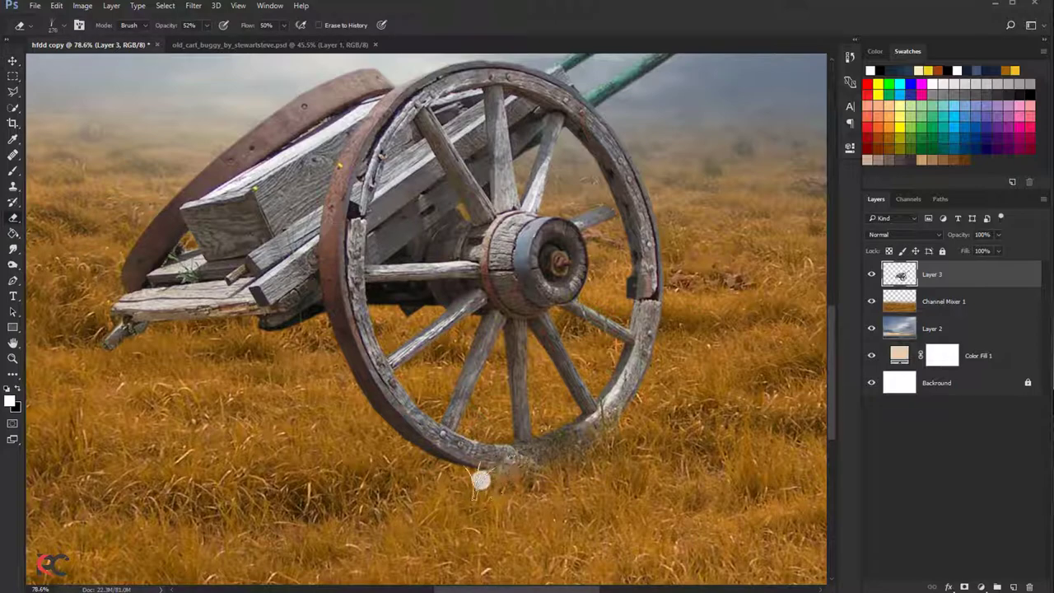
key(bracketleft)
drag(529, 471, 607, 435)
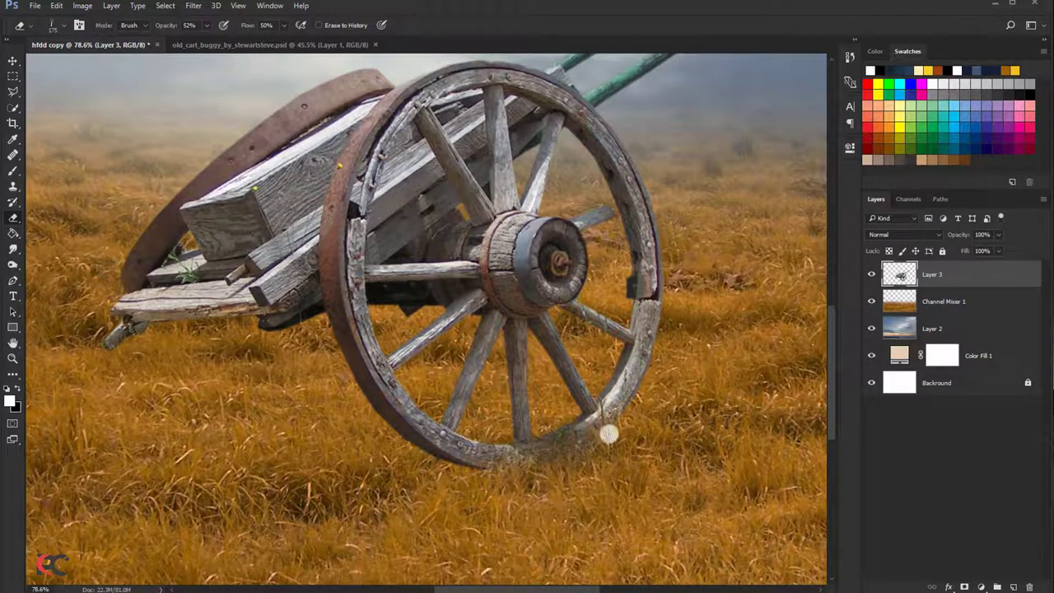
- Close the separate cart source document, leaving the hfdd copy composite
scroll(464, 450, down, 7)
scroll(431, 438, down, 3)
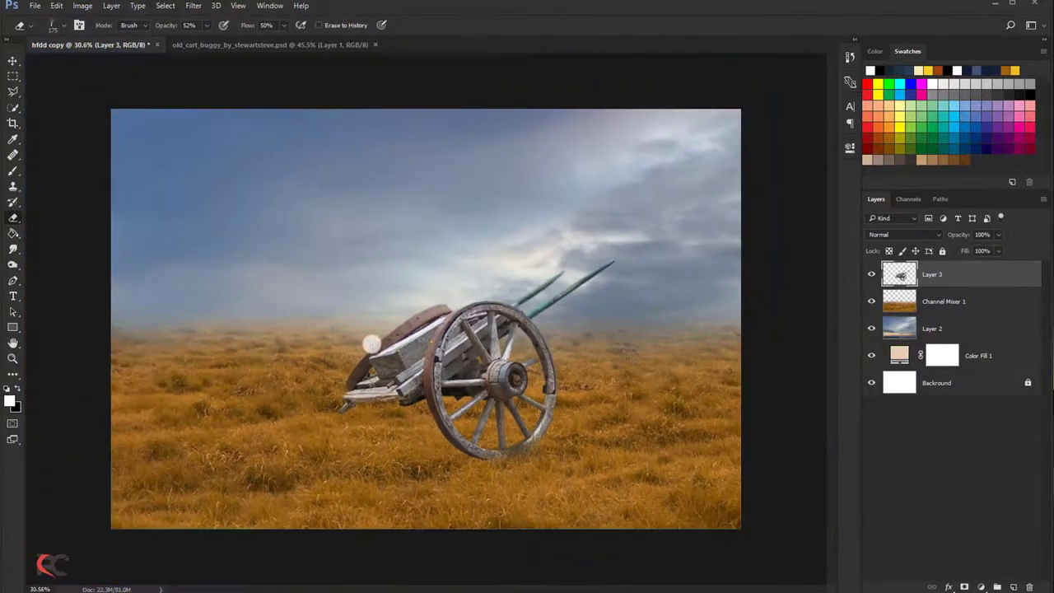
scroll(371, 343, up, 1)
click(13, 61)
click(186, 45)
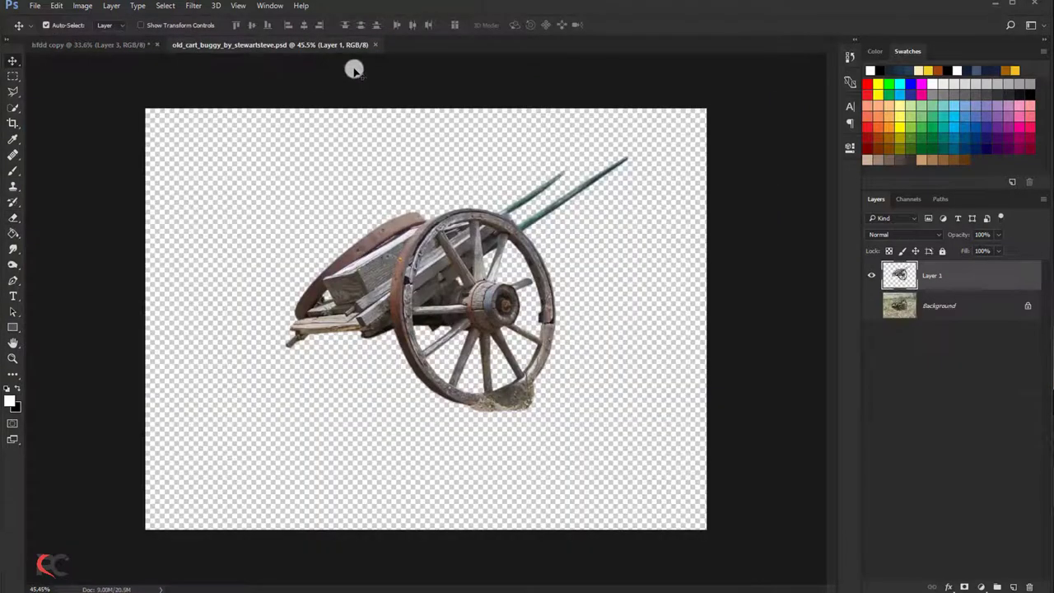
click(369, 45)
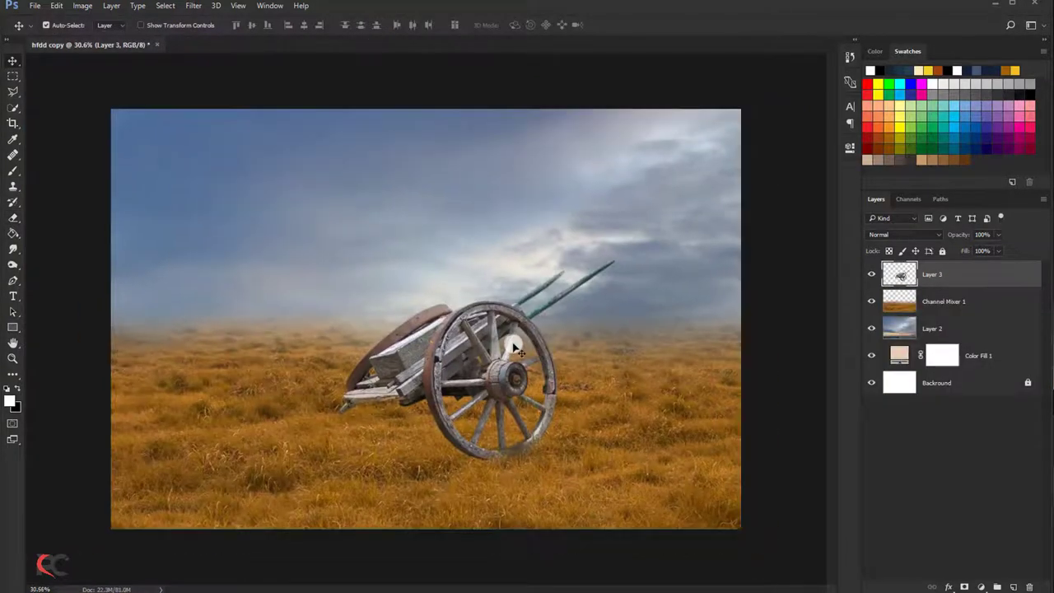
- Darken the cart with a Curves layer clipped to Layer 3 by lowering its top point
click(980, 587)
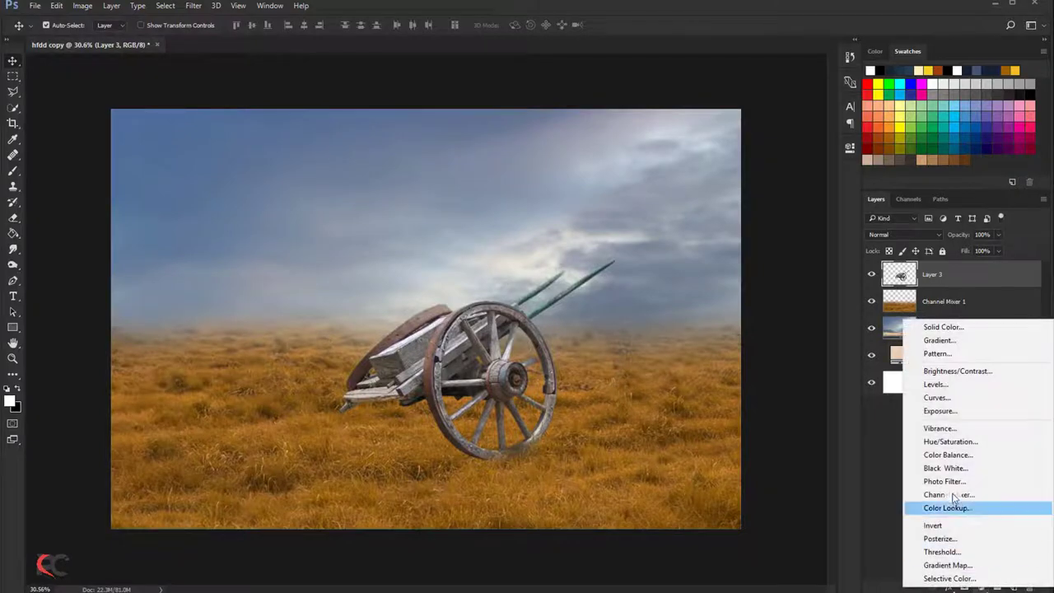
click(935, 399)
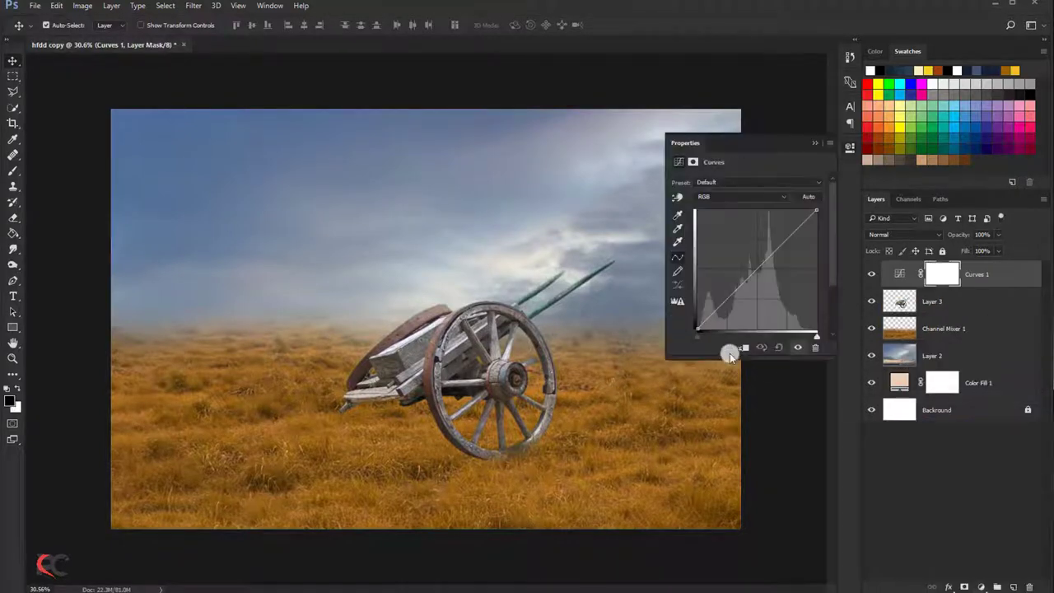
click(744, 344)
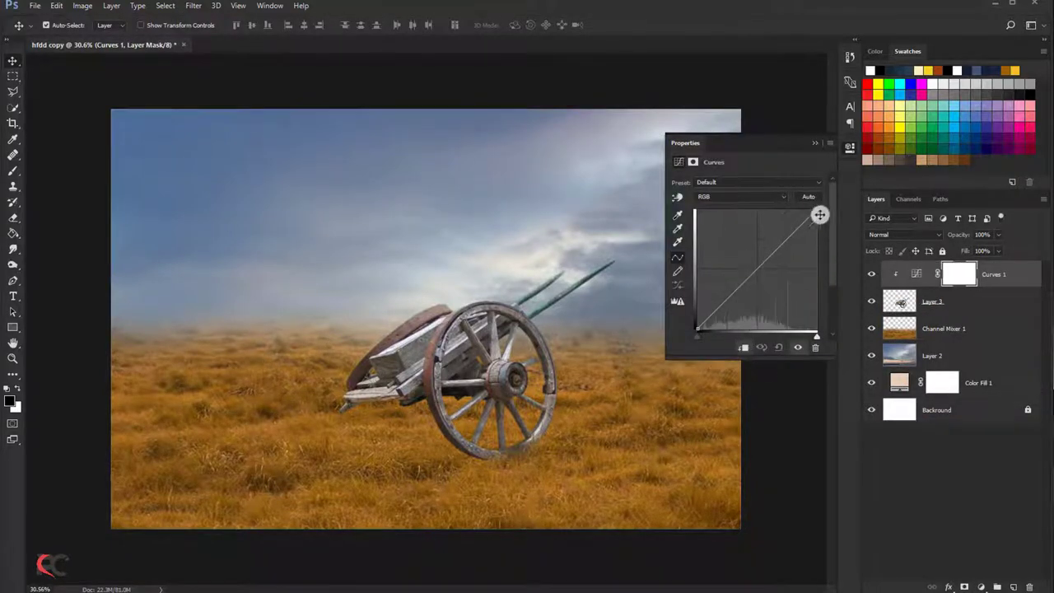
drag(817, 208, 816, 249)
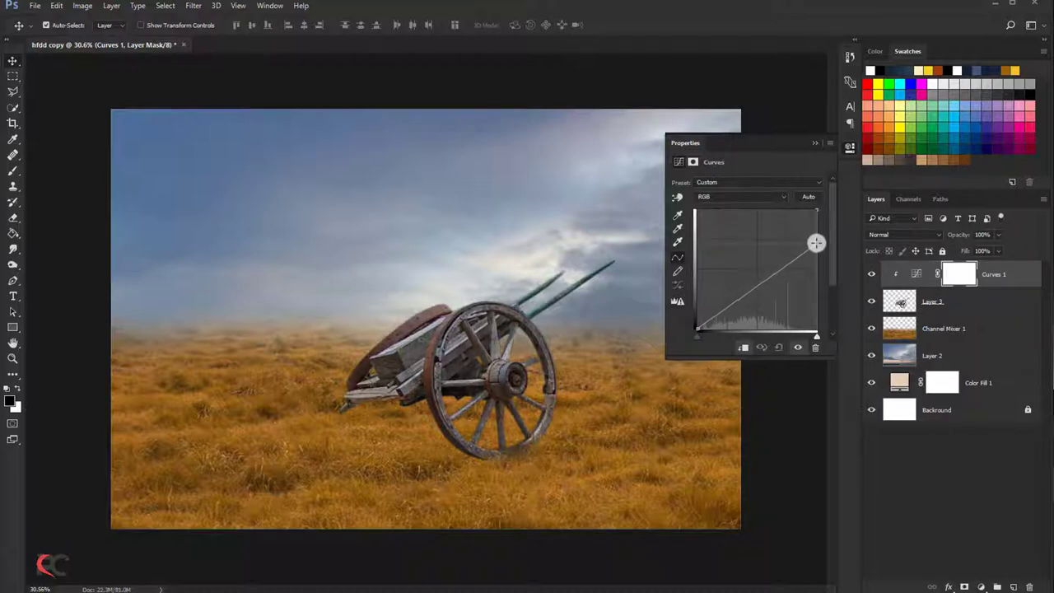
drag(816, 249, 816, 245)
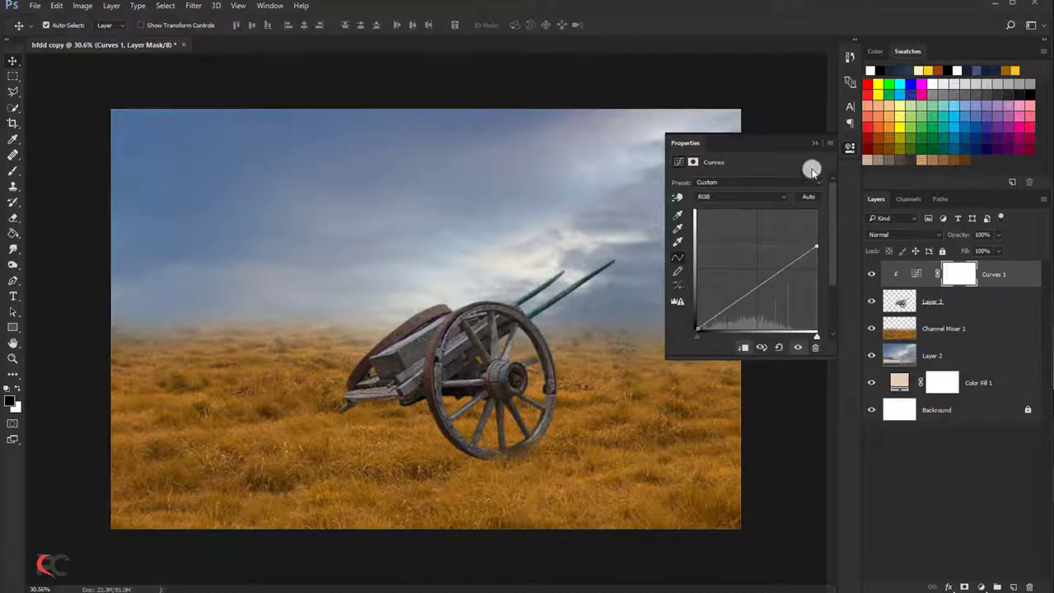
click(811, 145)
click(871, 273)
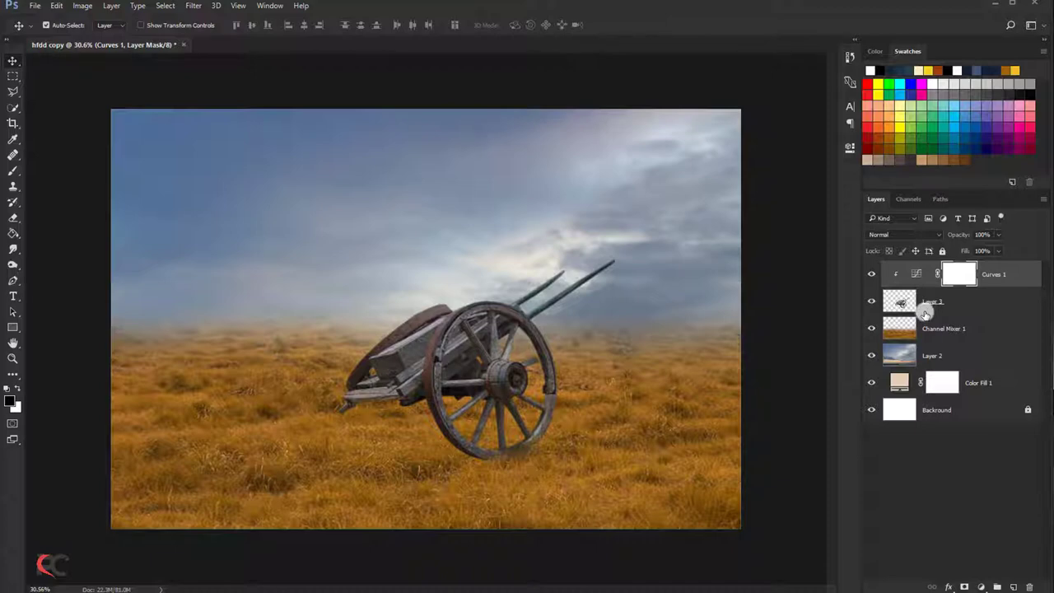
- Lower the Channel Mixer 1 grass saturation to -17 and confirm a Levels pass
click(932, 331)
key(ctrl+u)
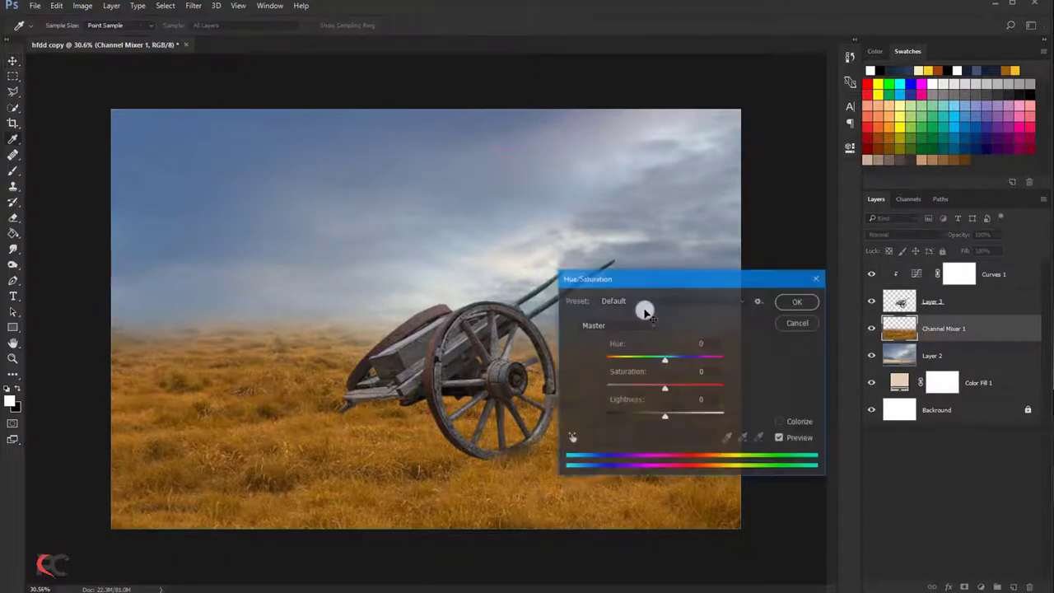
drag(667, 384, 655, 390)
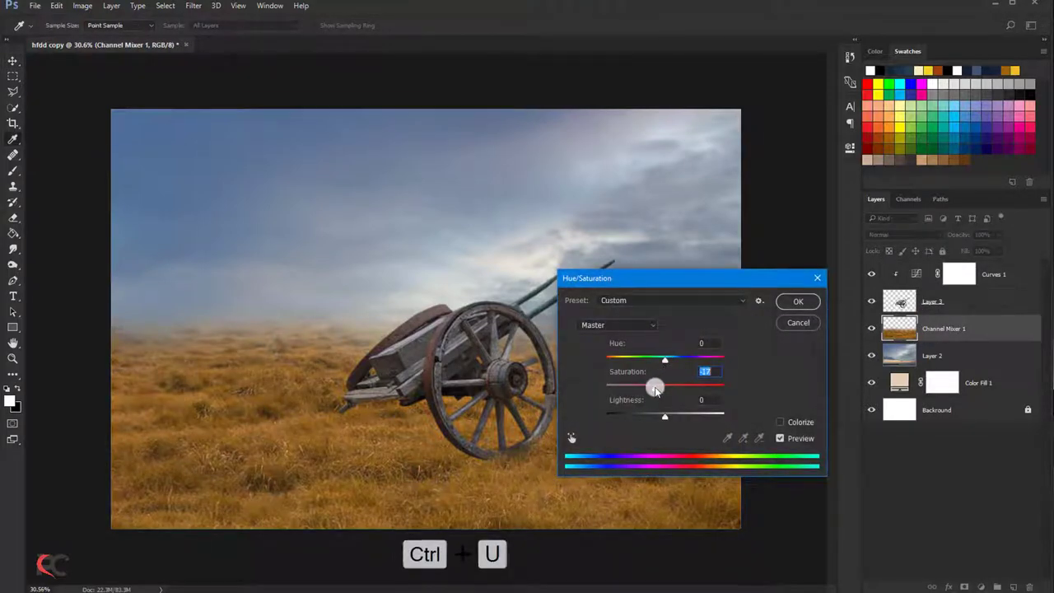
click(776, 303)
key(ctrl+l)
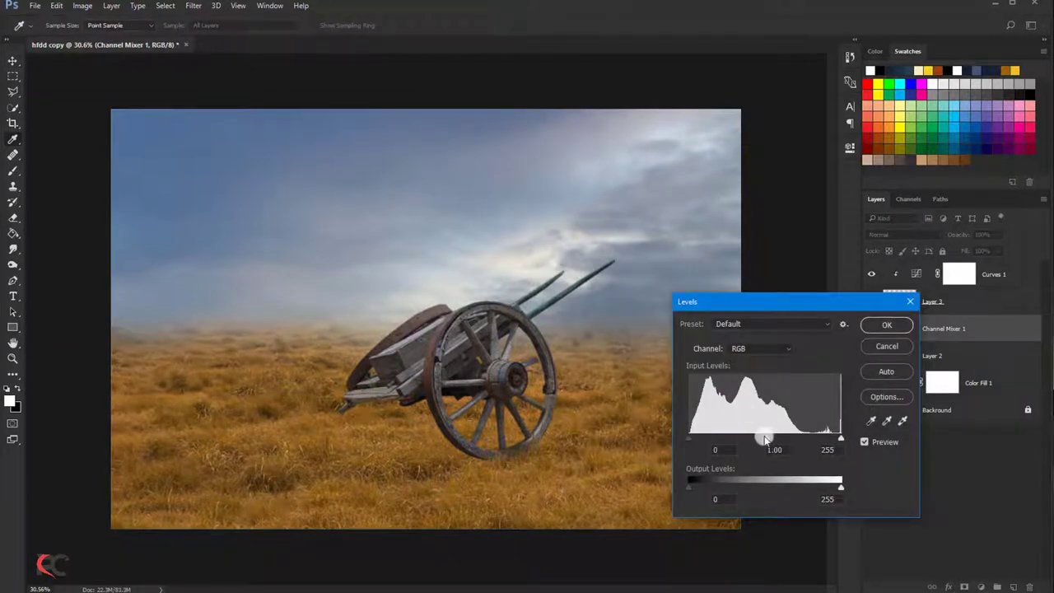
click(883, 324)
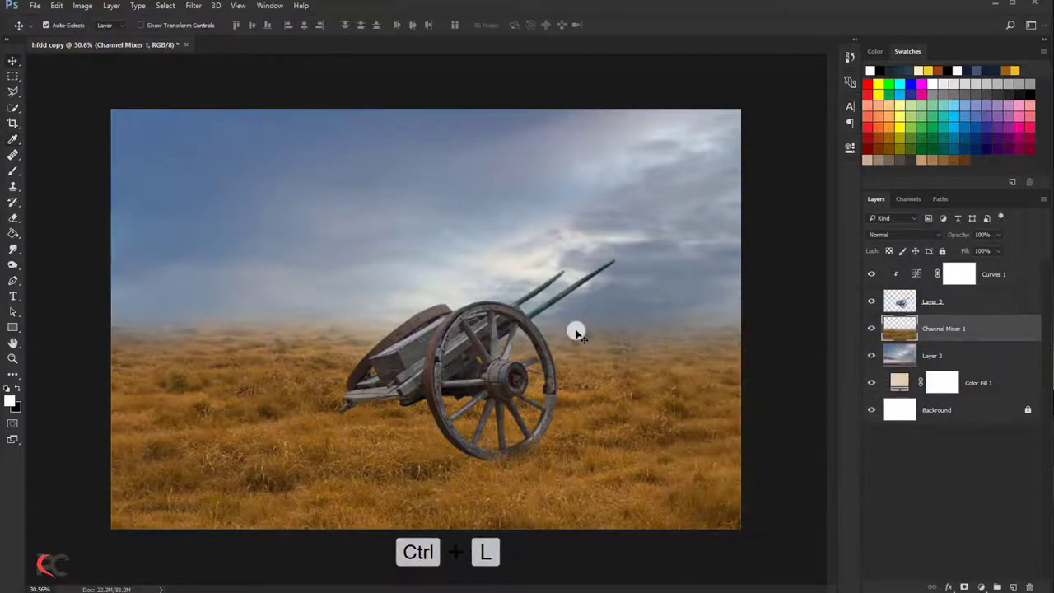
key(ctrl+0)
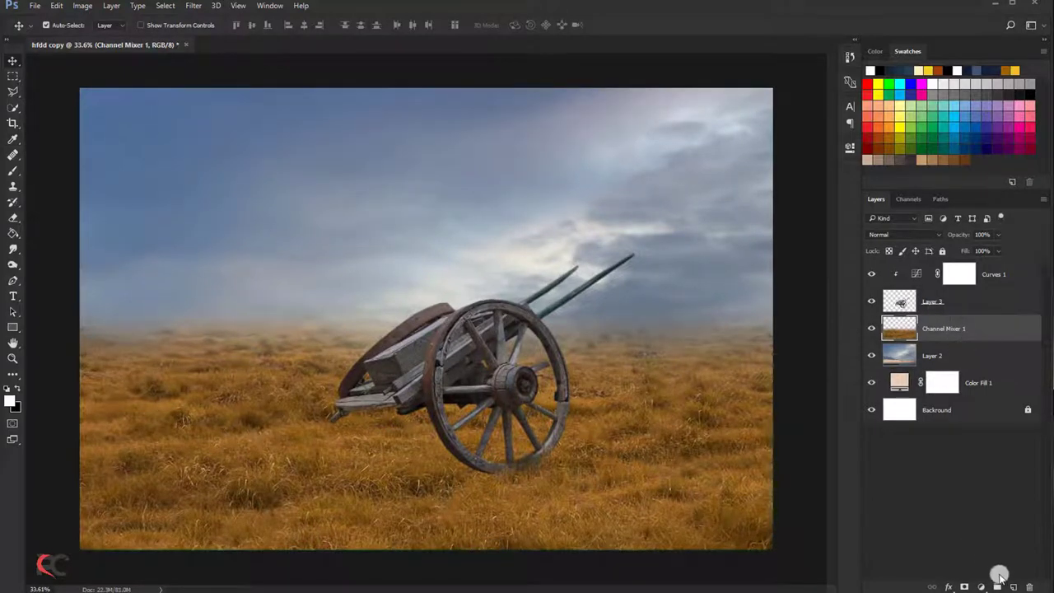
- Add Layer 4 below the cart and test a black brush shadow stroke, then undo it
click(997, 584)
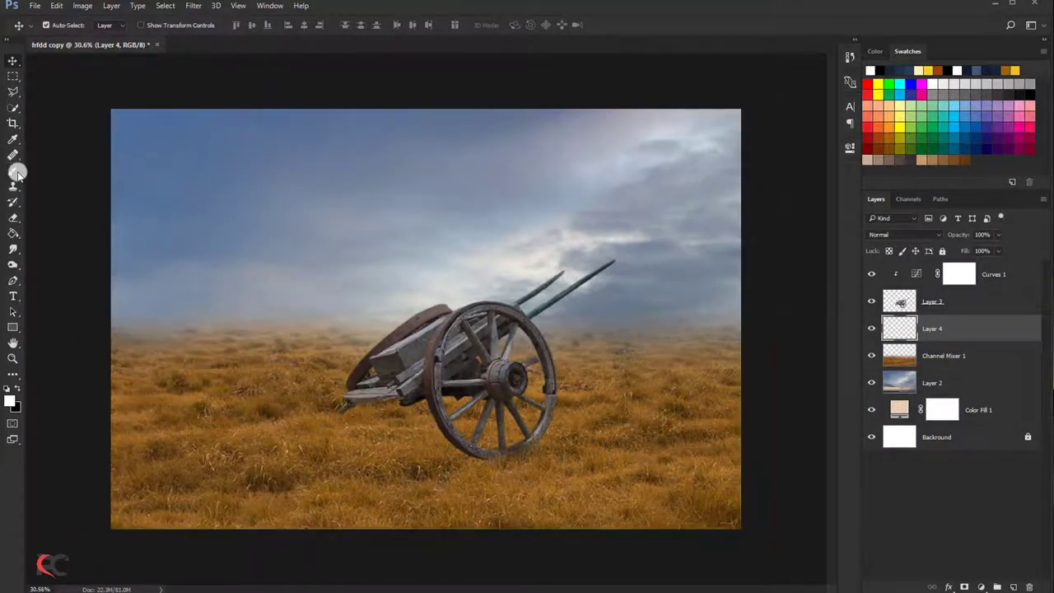
click(18, 173)
click(16, 387)
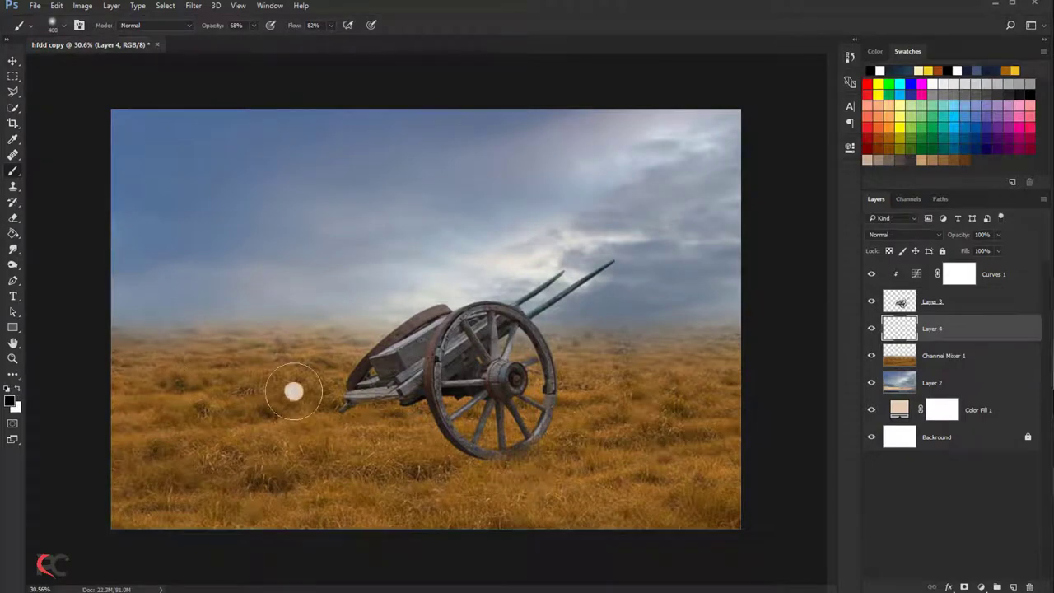
key([)
key([)
key([)
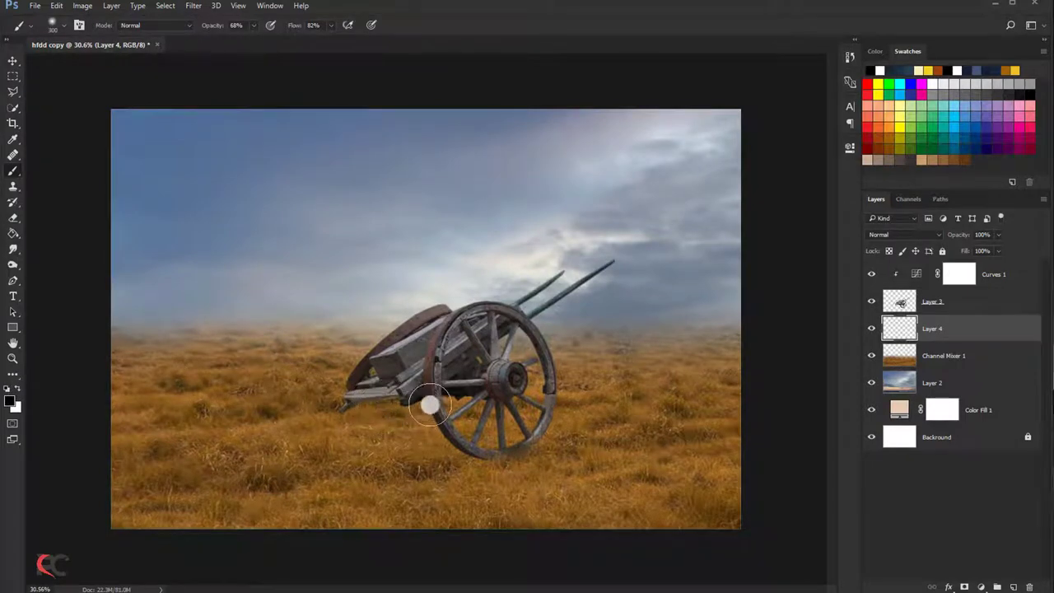
drag(395, 405, 351, 411)
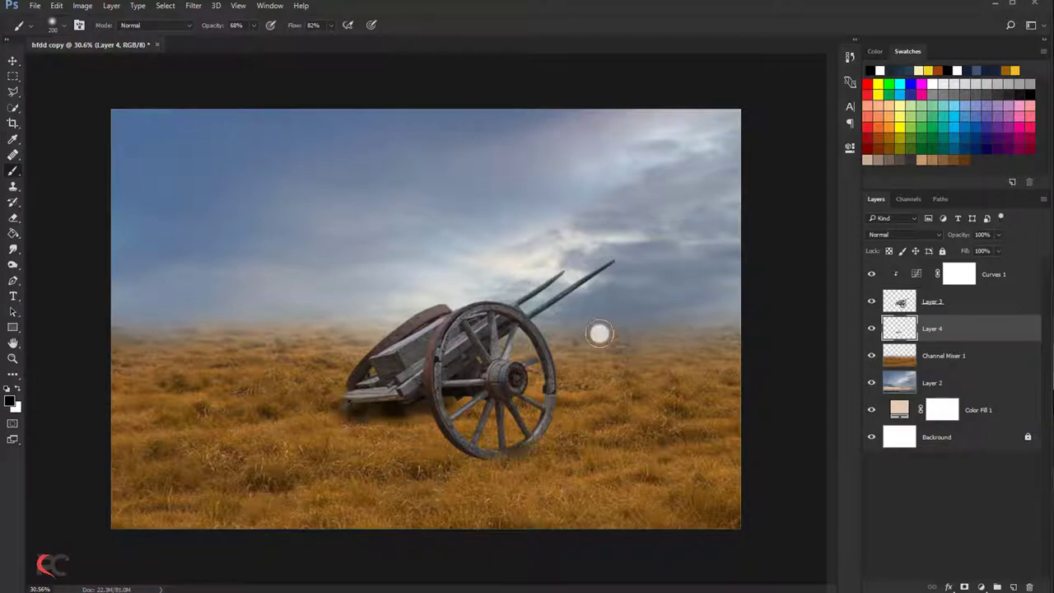
key(alt+ctrl+z)
key(alt+ctrl+z)
key(alt+ctrl+z)
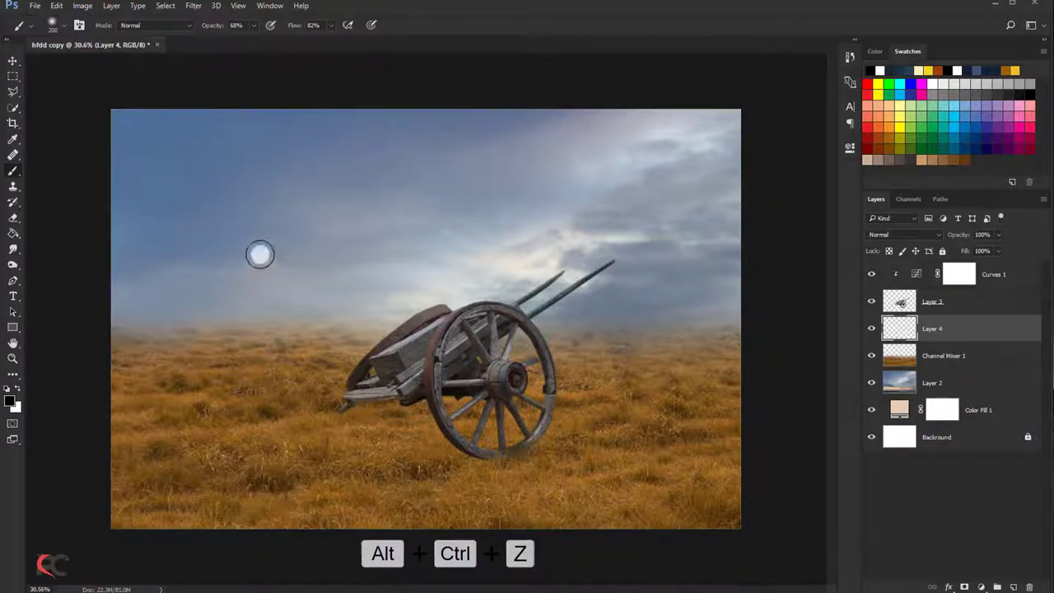
- Paint a faint shadow beneath the cart with the black brush at 25% opacity
drag(248, 37, 231, 38)
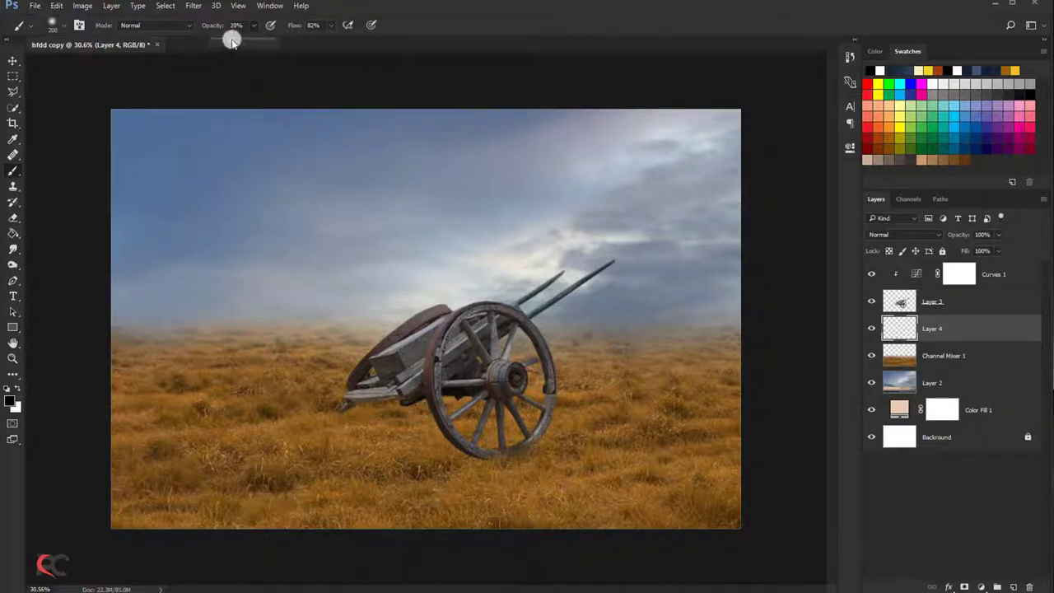
click(328, 35)
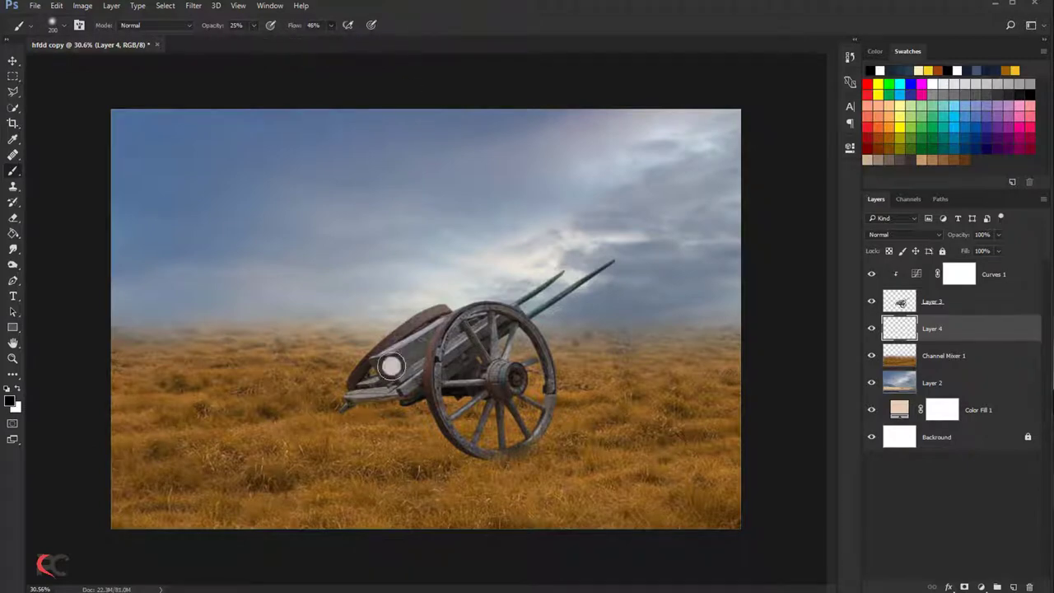
mouse_move(351, 411)
mouse_down()
mouse_move(389, 405)
mouse_move(464, 422)
mouse_move(461, 437)
mouse_move(353, 405)
mouse_move(491, 454)
mouse_up()
key(bracketright)
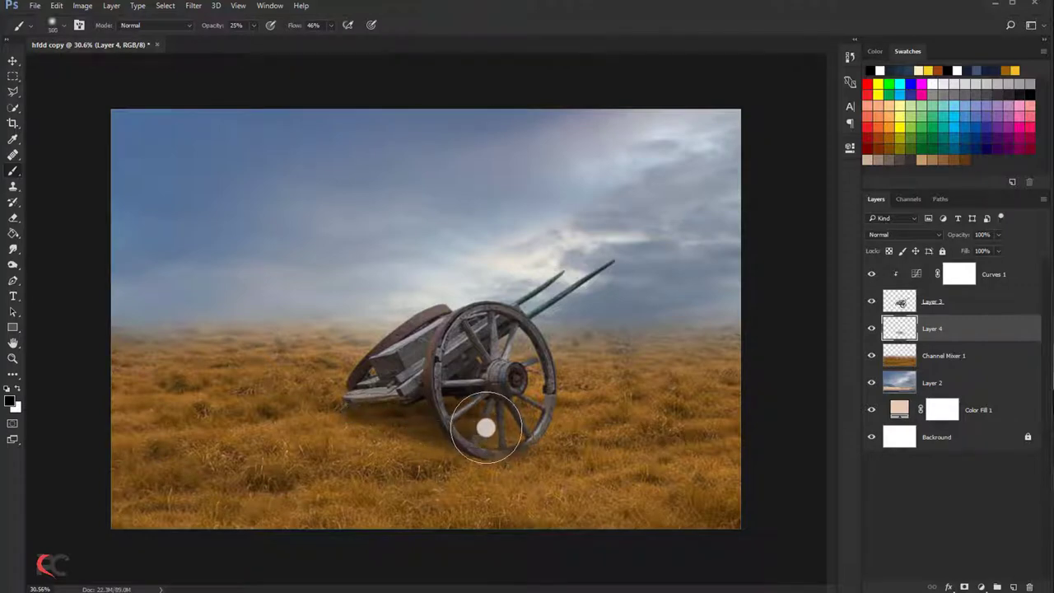
key(bracketright)
key(bracketright)
key(bracketright)
key(bracketleft)
key(bracketleft)
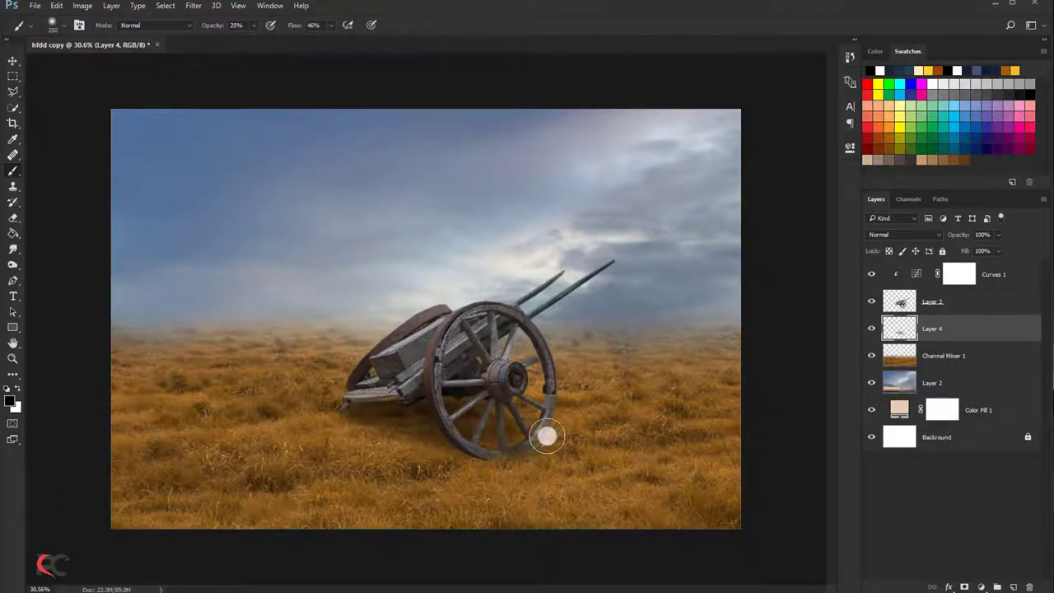
scroll(453, 410, down, 2)
scroll(429, 380, up, 1)
scroll(429, 380, up, 1)
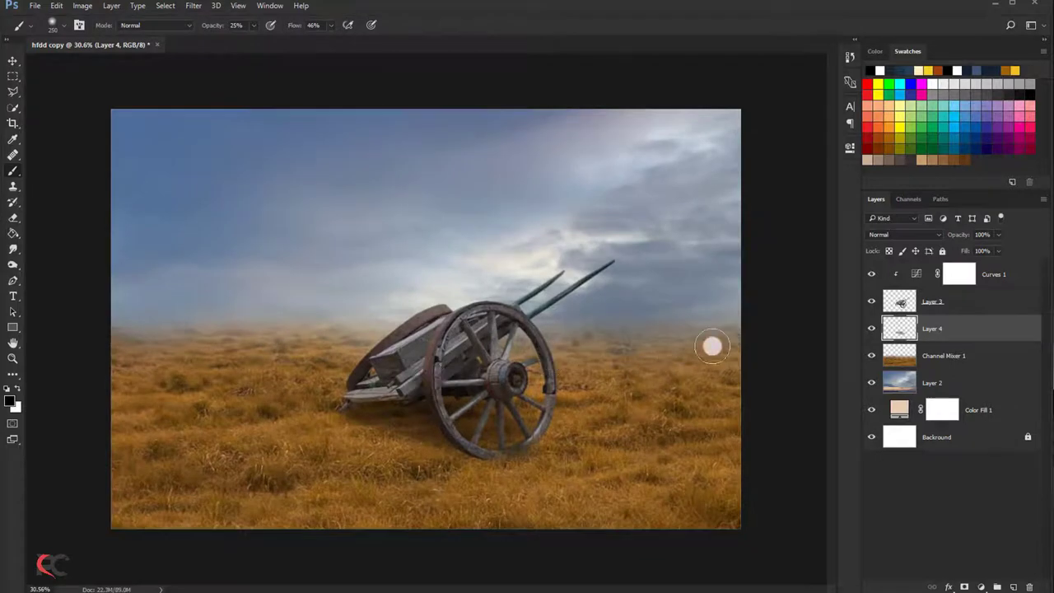
click(930, 302)
scroll(329, 411, up, 1)
- Shift the cart's highlights slightly toward red with Color Balance
scroll(305, 426, up, 2)
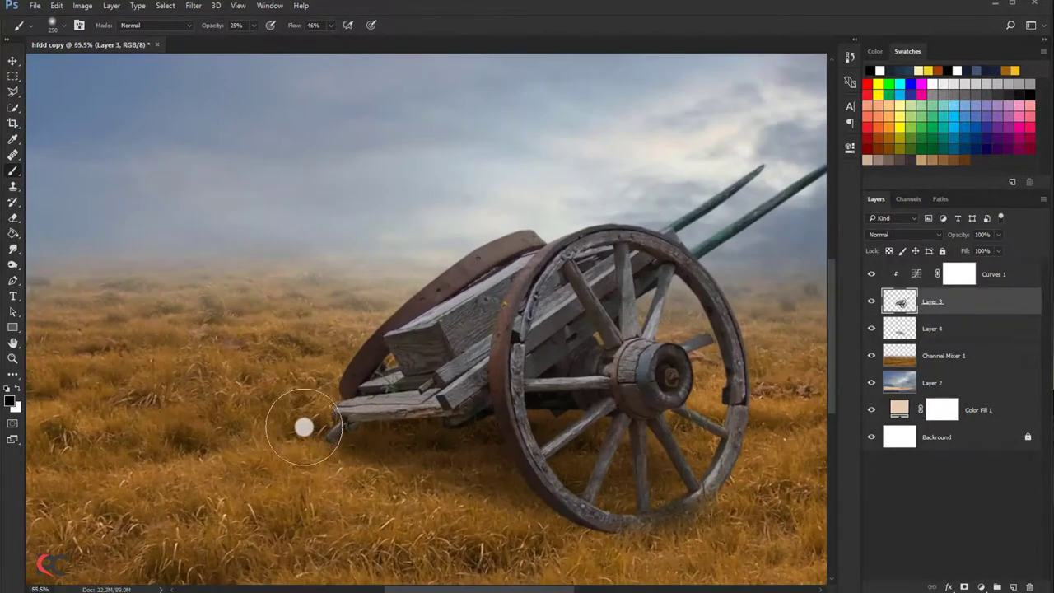
scroll(305, 426, up, 1)
click(12, 221)
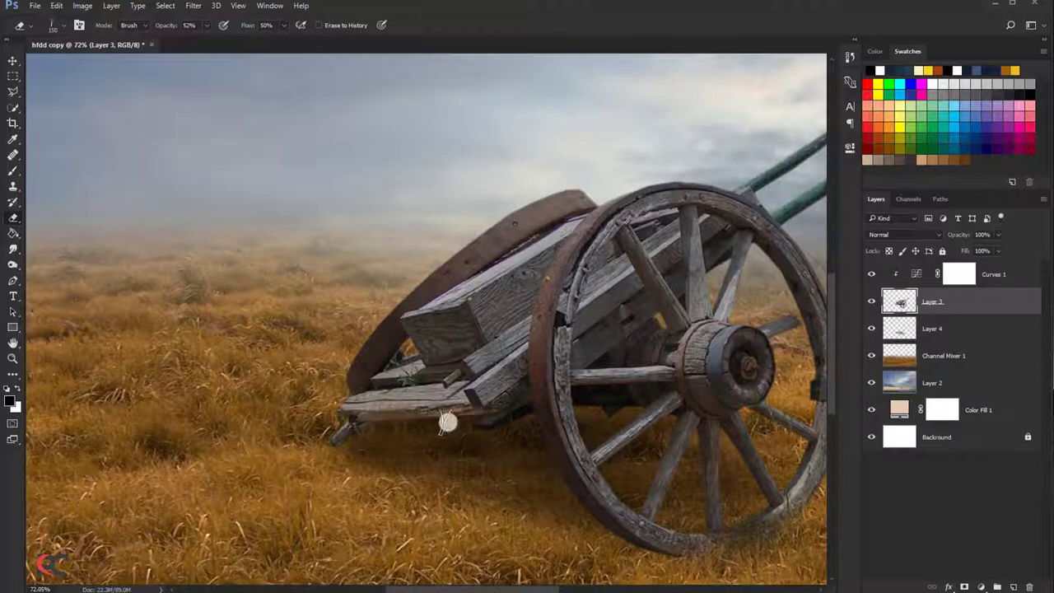
scroll(308, 431, down, 2)
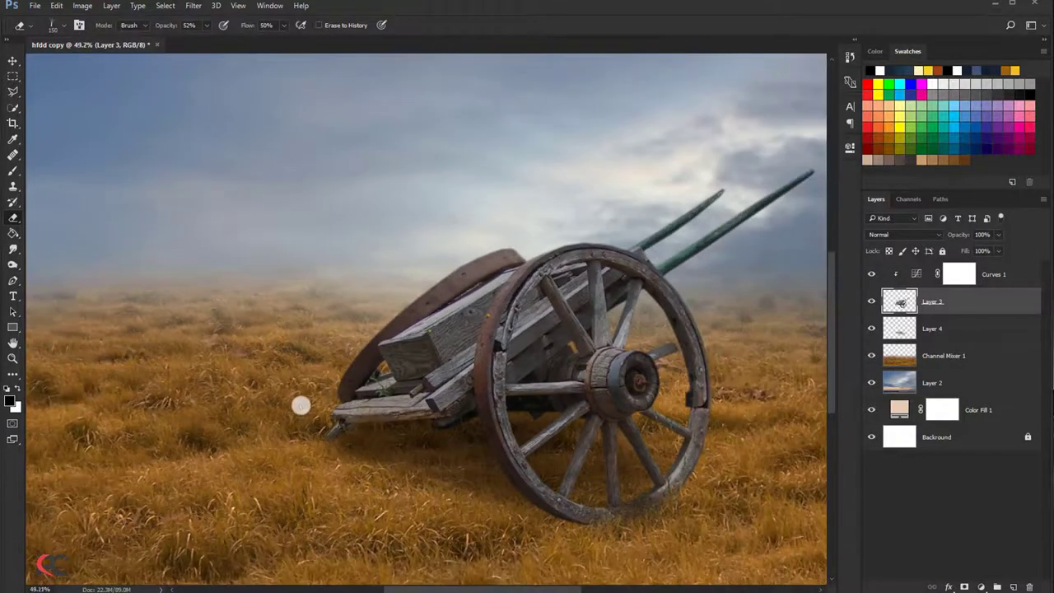
scroll(299, 404, down, 2)
scroll(296, 388, down, 1)
scroll(280, 305, up, 1)
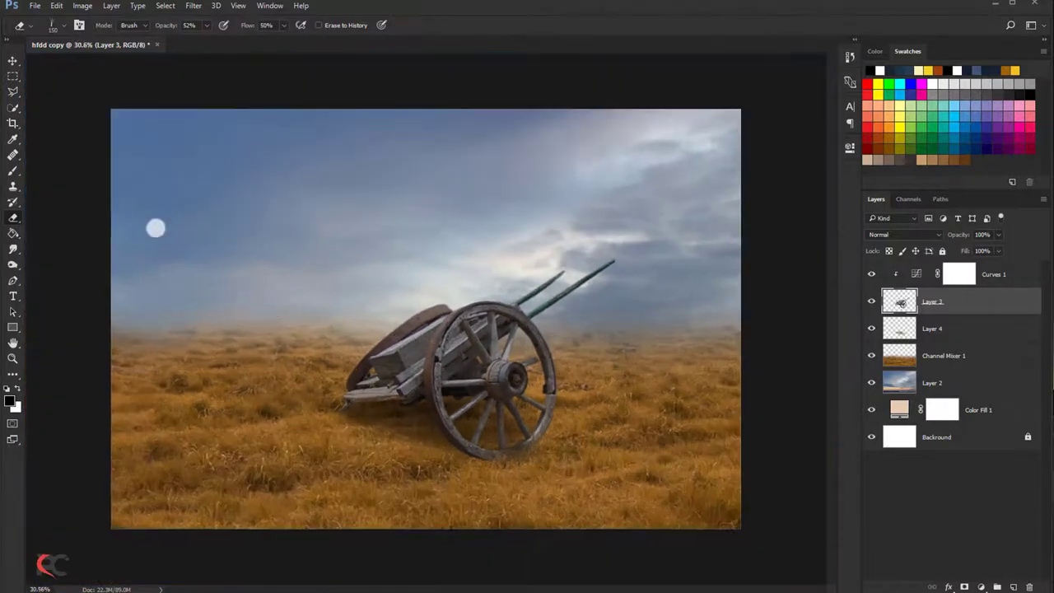
click(13, 61)
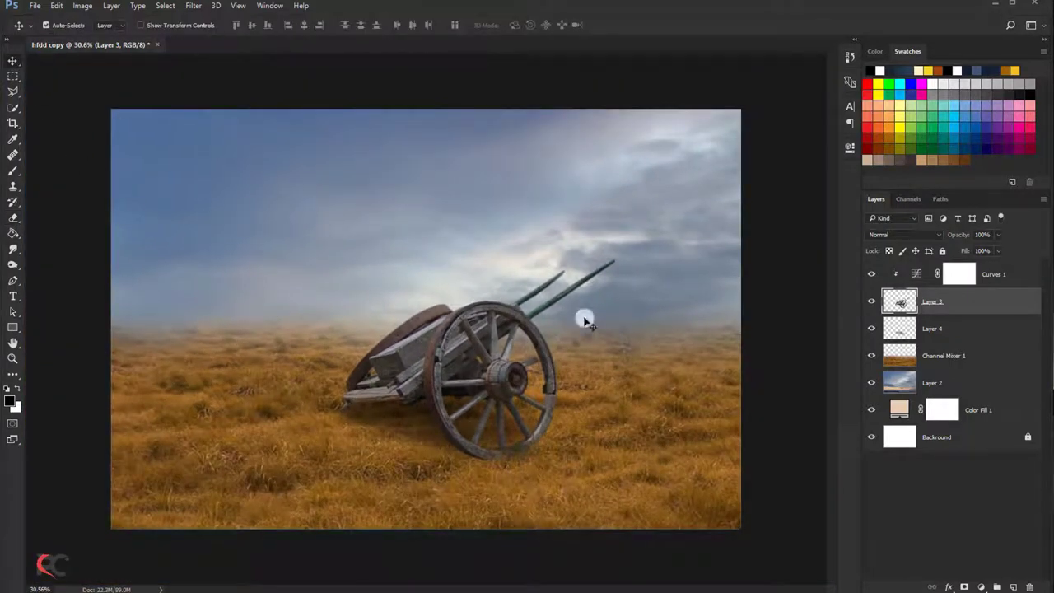
key(ctrl)
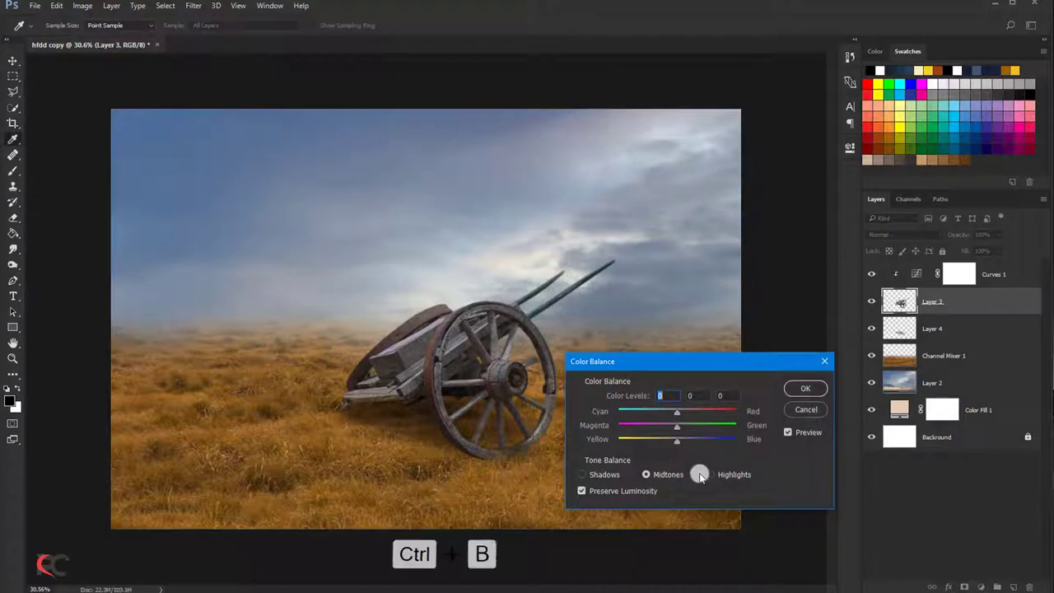
click(711, 474)
drag(682, 417, 684, 418)
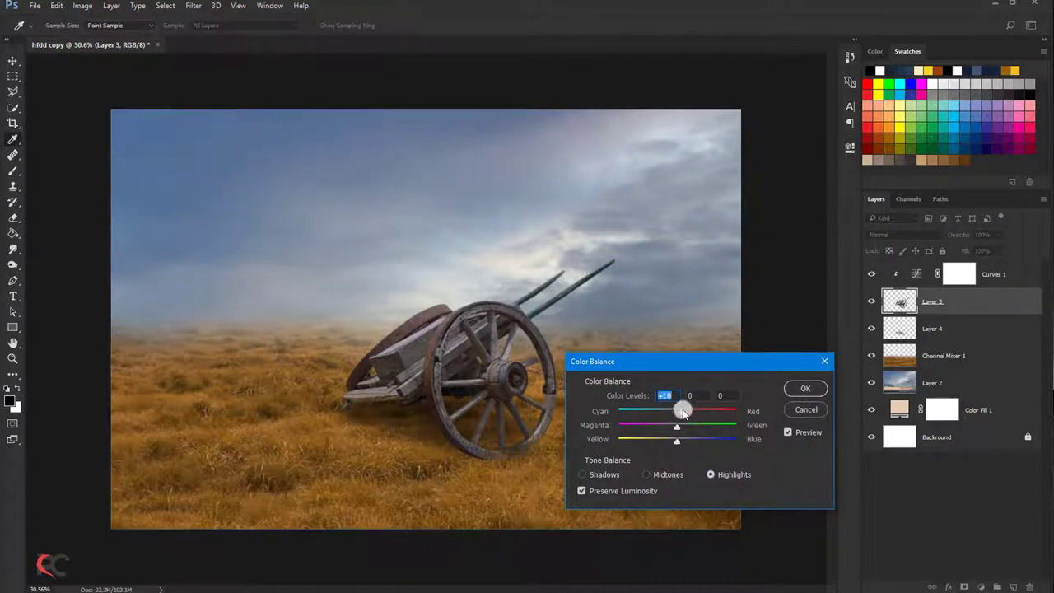
click(806, 388)
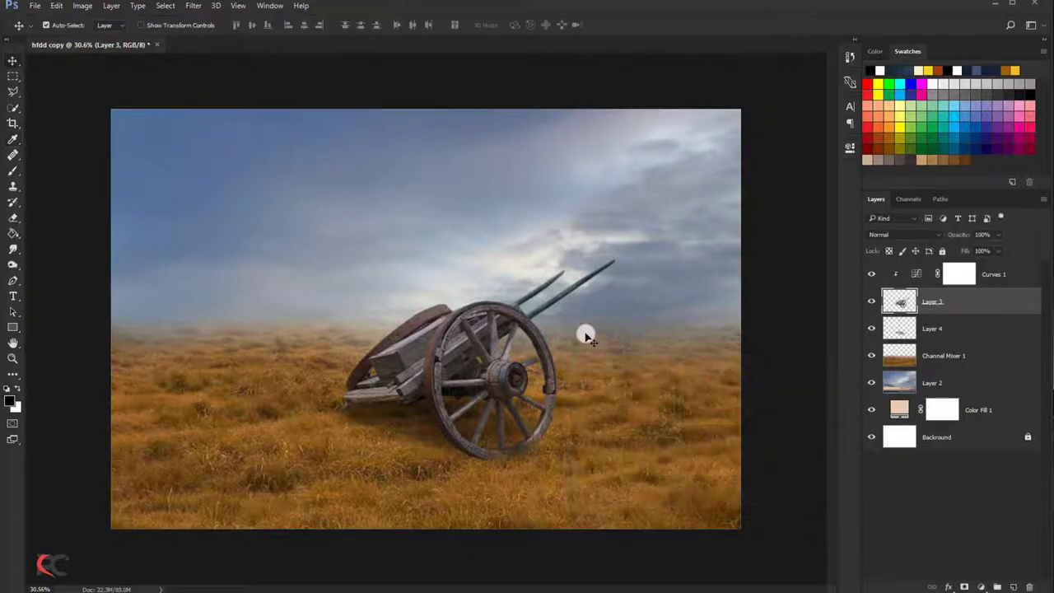
- Move the cart, Curves 1 and Layer 4 shadow together a few pixels left
scroll(585, 334, down, 1)
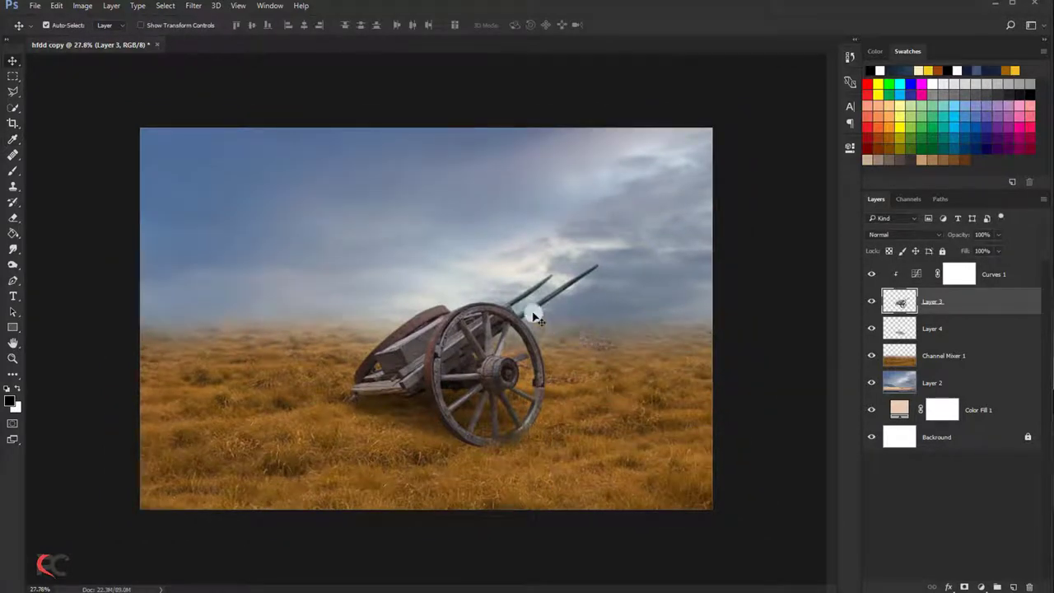
scroll(383, 262, up, 1)
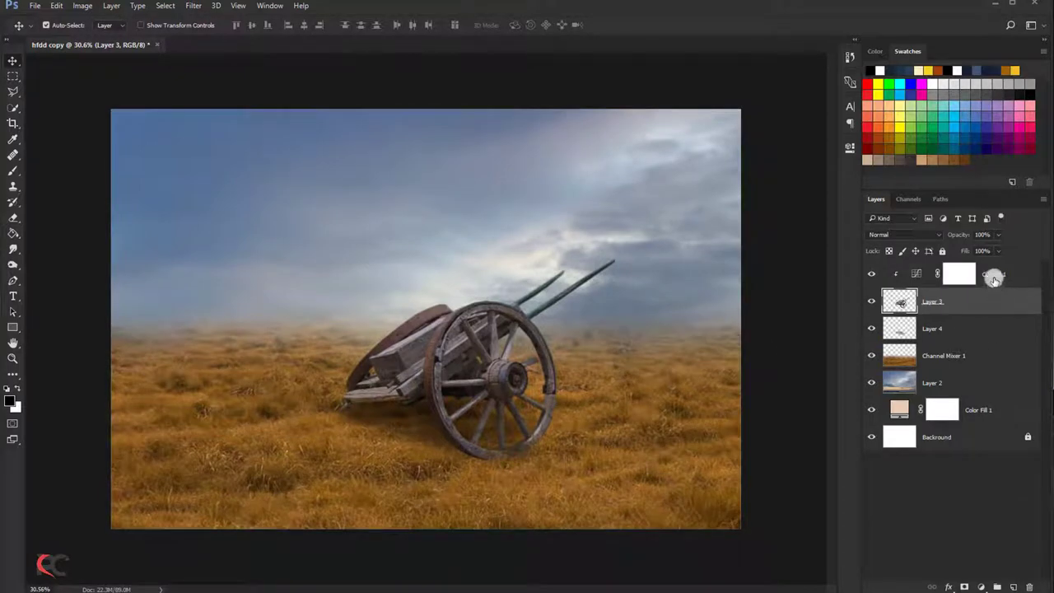
click(964, 325)
shift+click(941, 275)
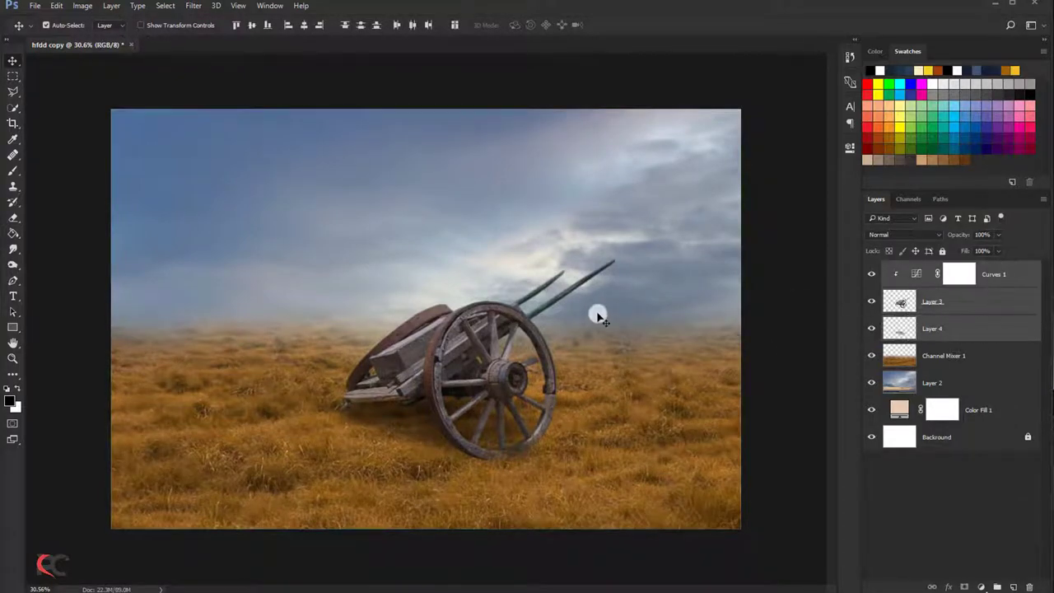
drag(565, 316, 560, 317)
key(shift+Left)
key(shift+Left)
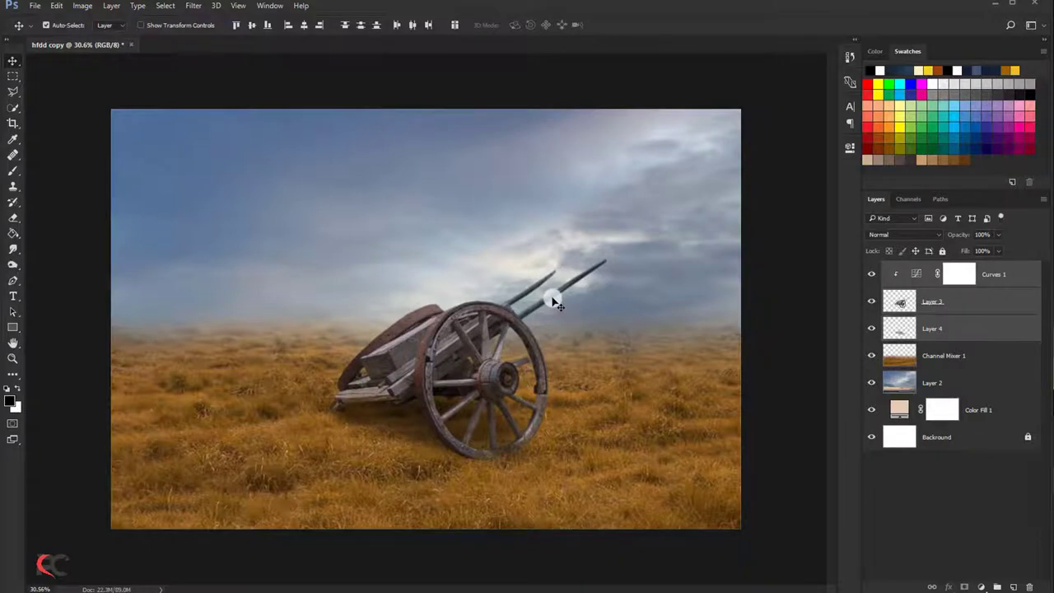
click(1000, 276)
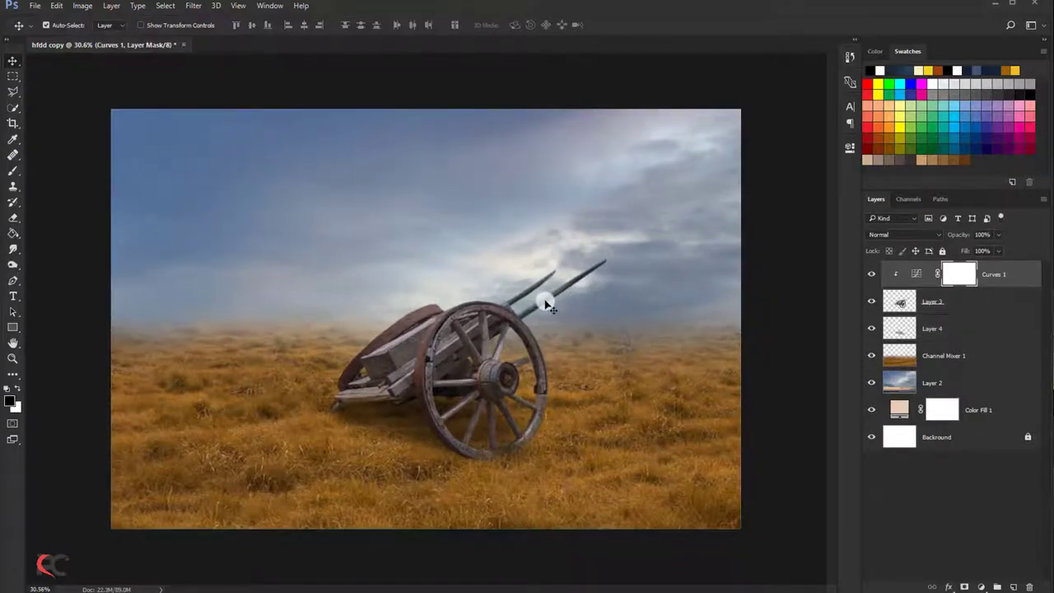
scroll(541, 299, down, 1)
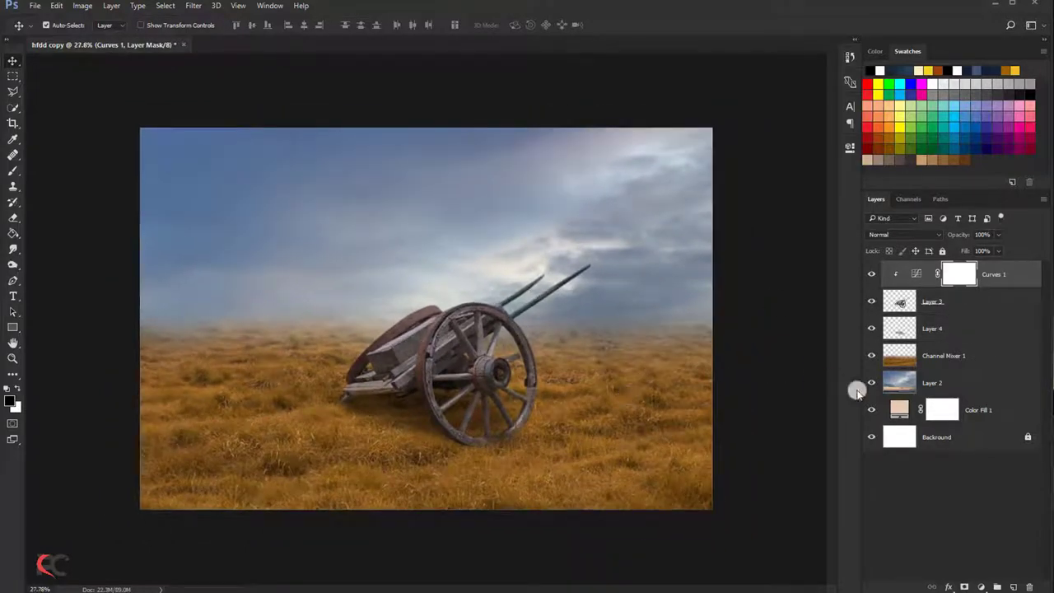
click(947, 385)
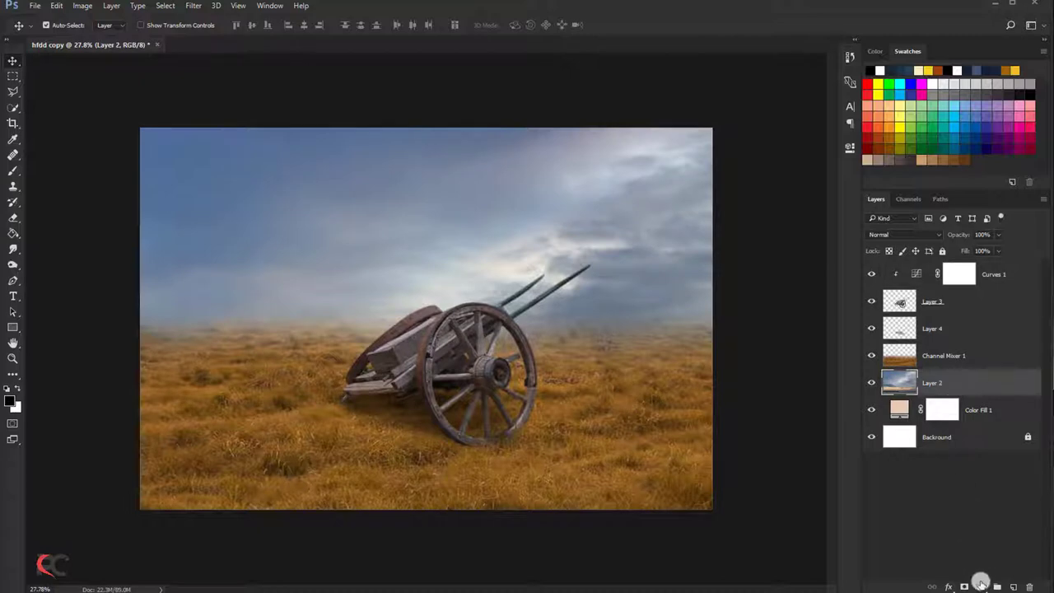
- Add a Curves 2 layer clipped to Layer 2, lowering the top and midtones to darken the sky
click(980, 585)
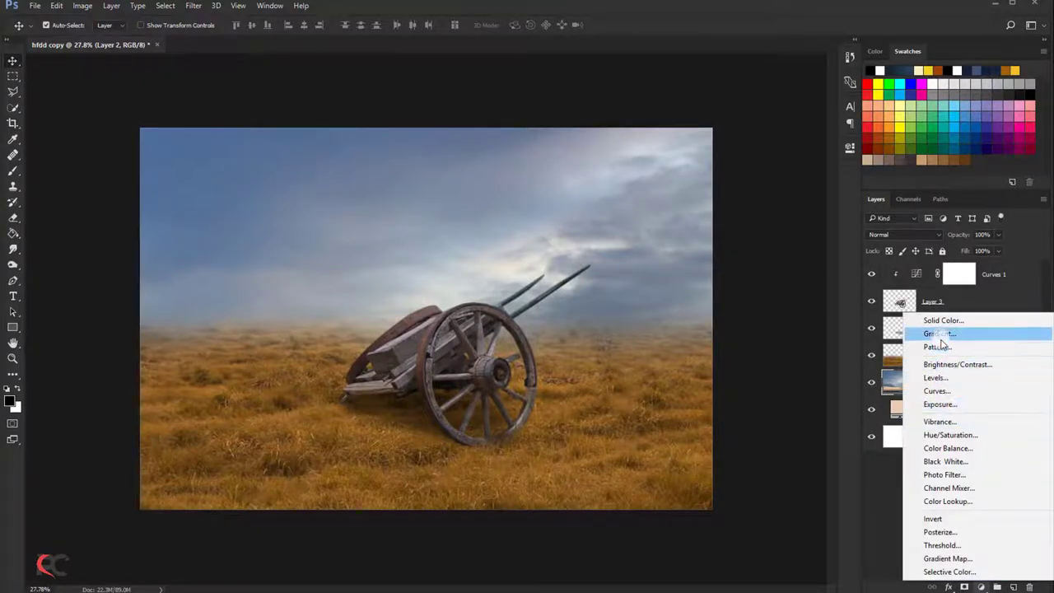
click(938, 390)
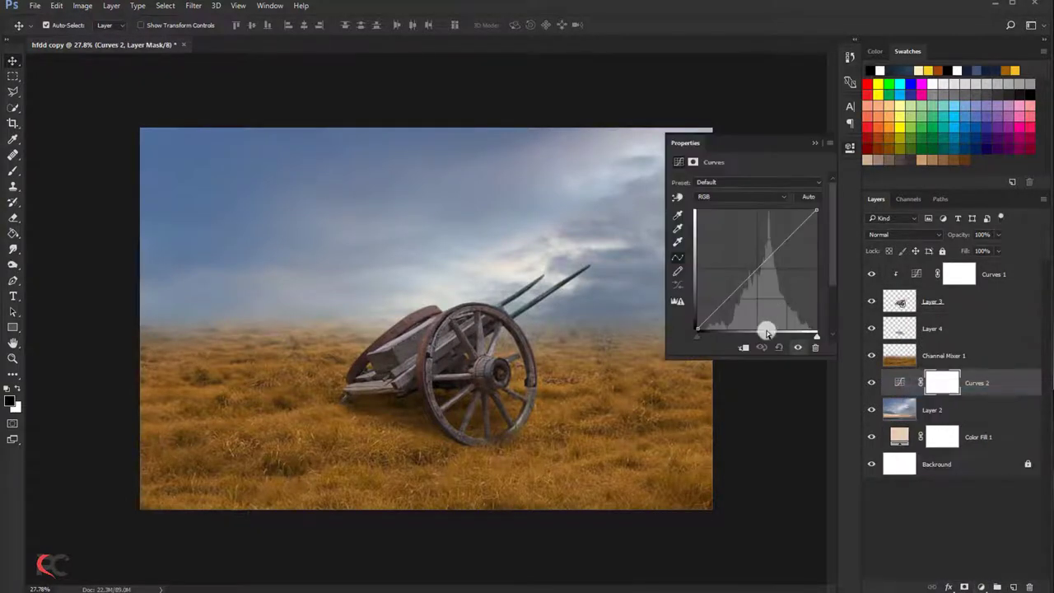
click(748, 347)
drag(818, 214, 816, 233)
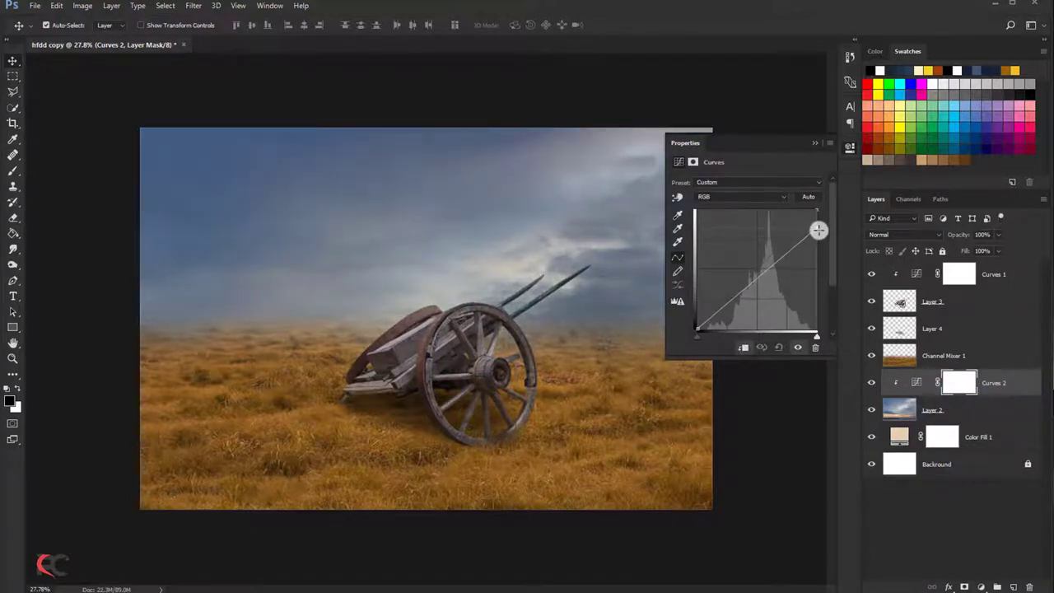
click(775, 267)
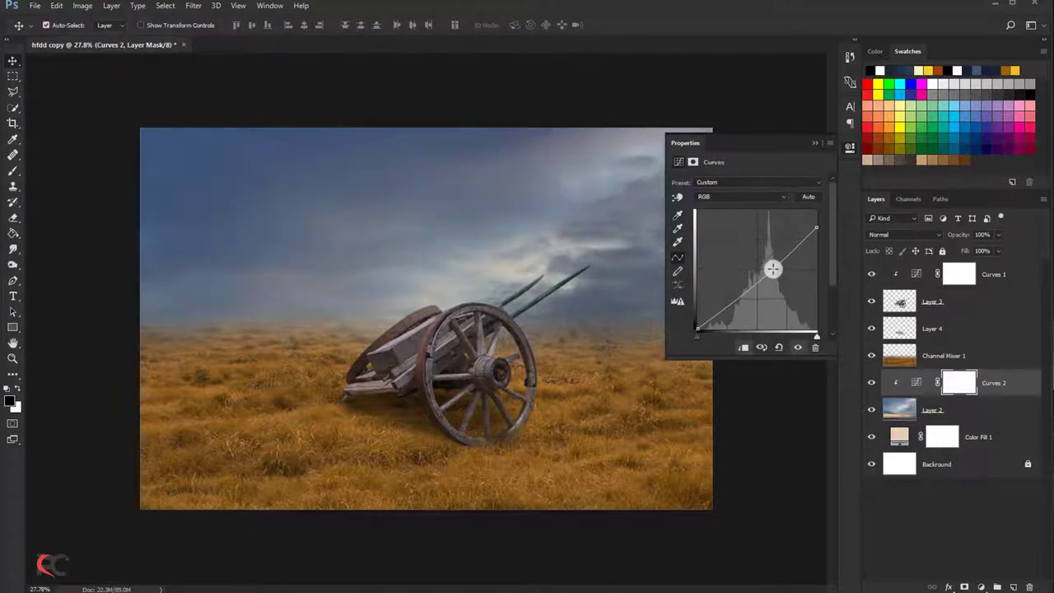
drag(773, 268, 771, 268)
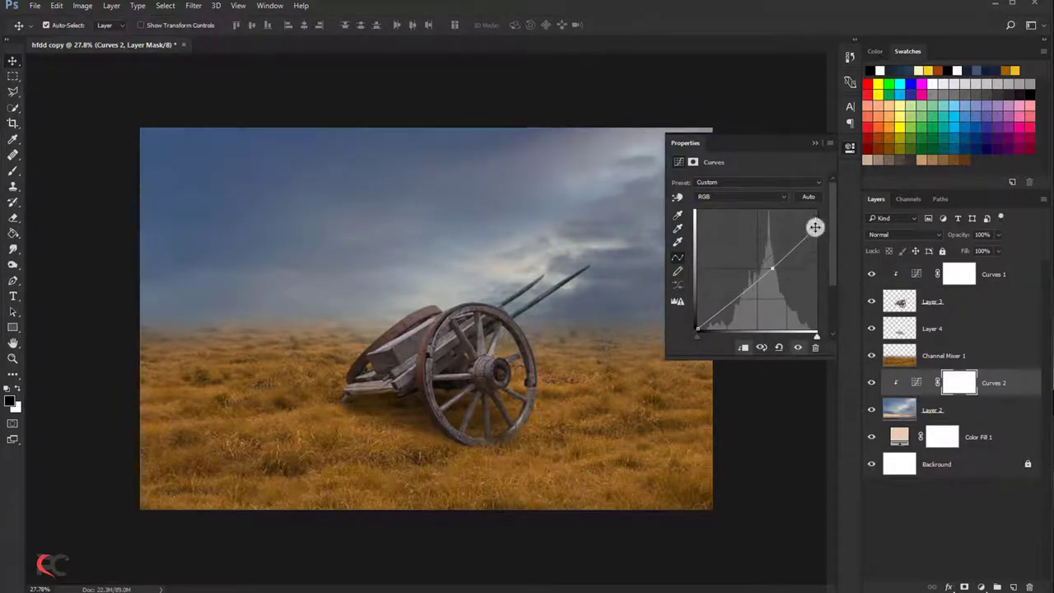
click(810, 145)
click(872, 382)
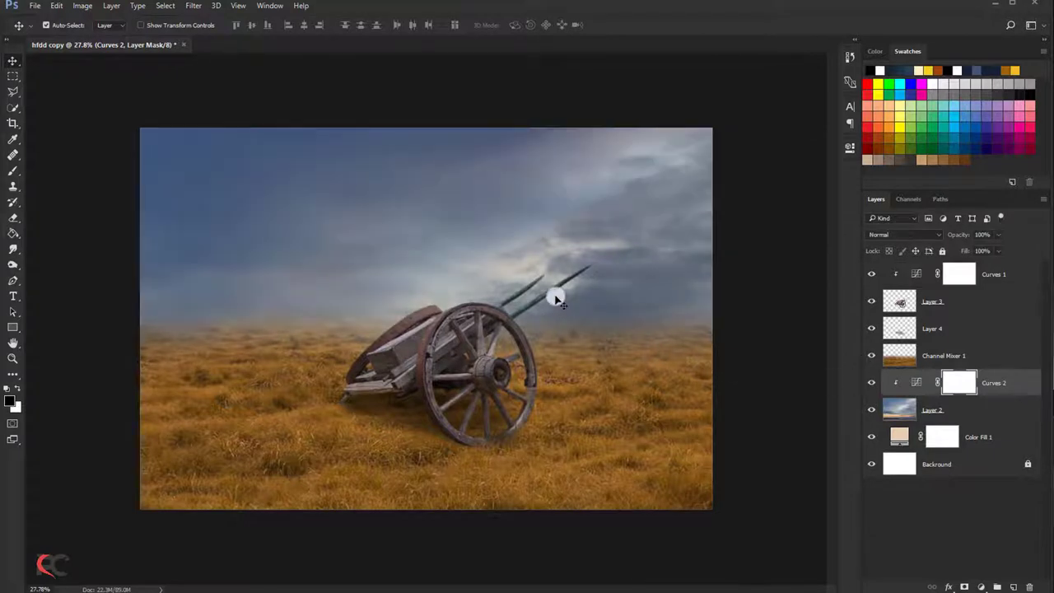
scroll(553, 295, up, 1)
scroll(553, 295, down, 1)
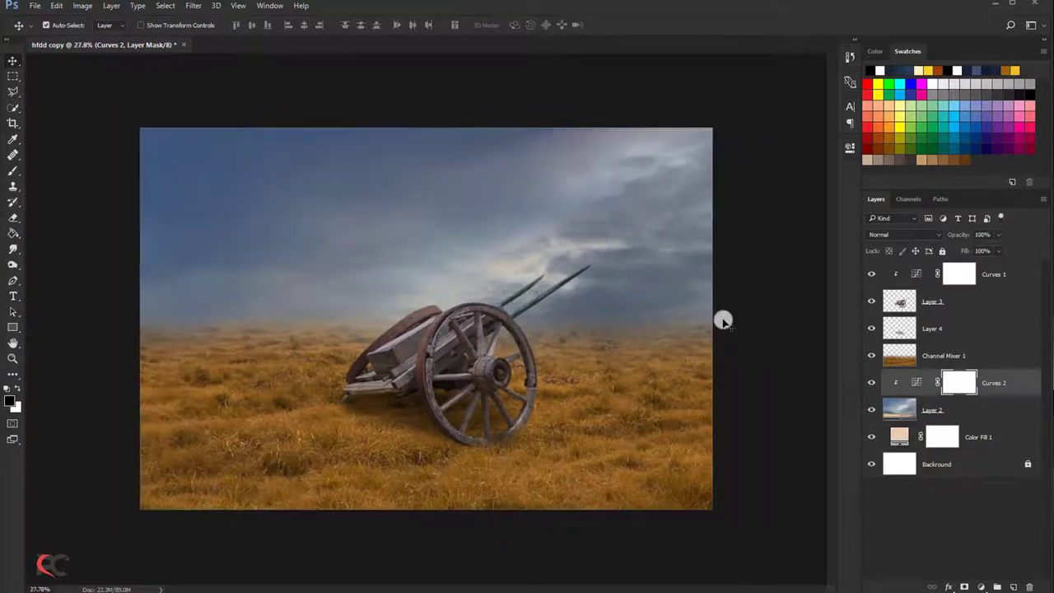
click(991, 276)
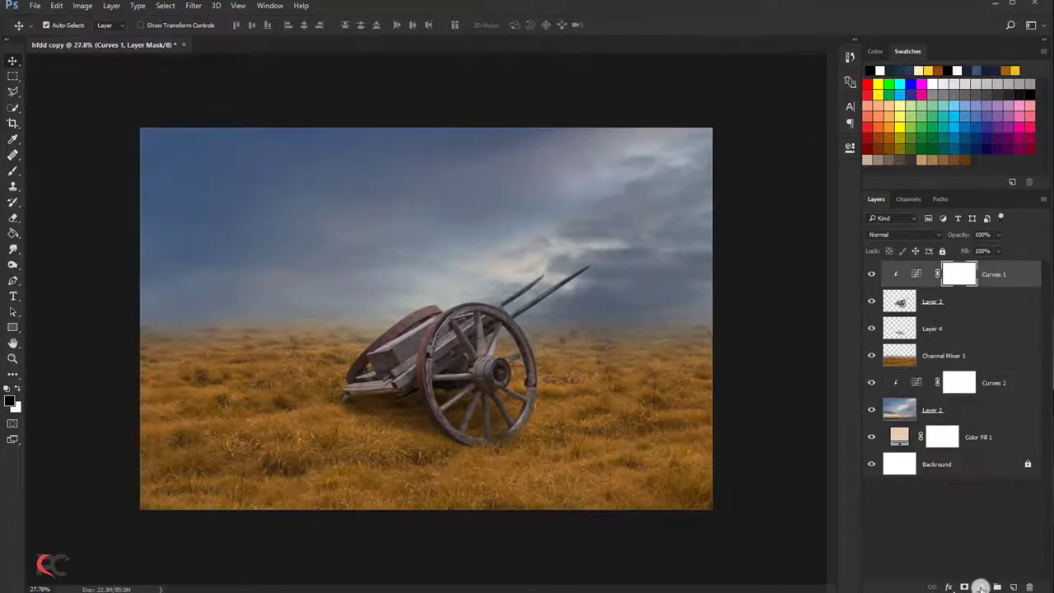
click(980, 587)
- Add a Gradient Fill layer, radial and reversed, scaled to 275
click(947, 337)
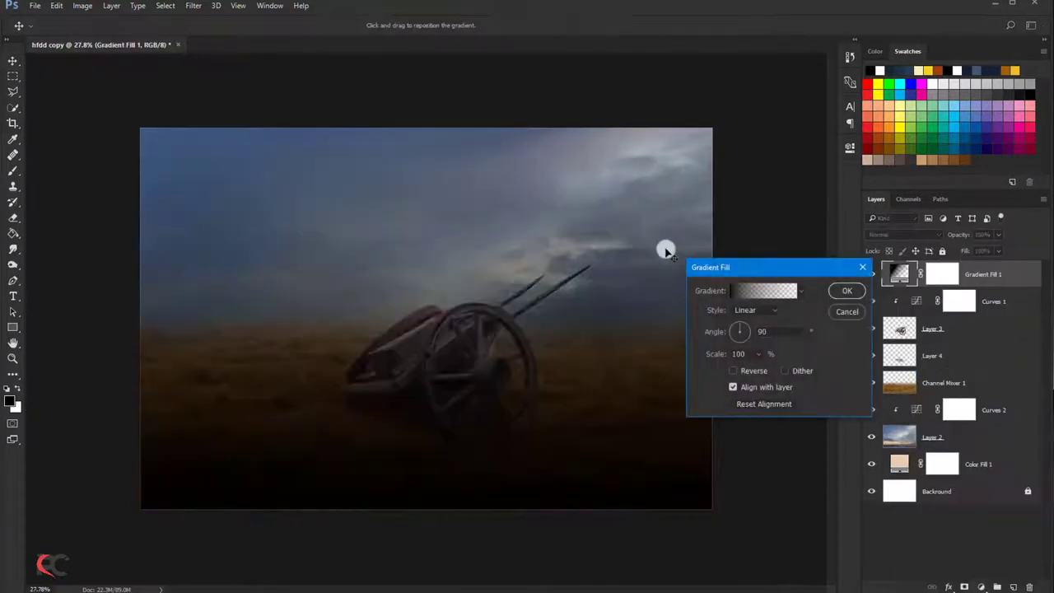
click(738, 309)
click(741, 319)
click(733, 370)
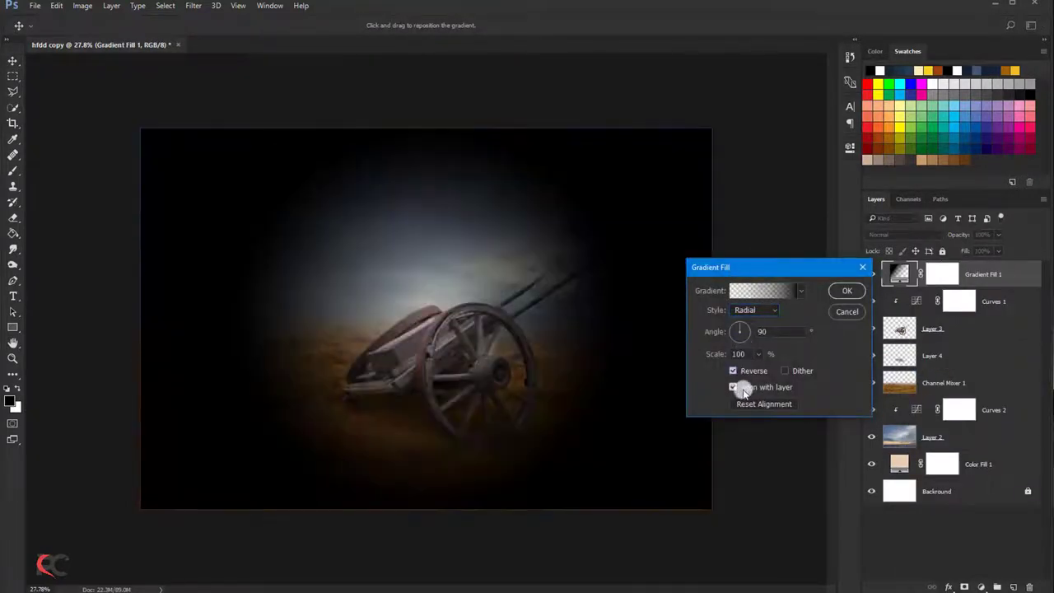
drag(756, 357, 767, 371)
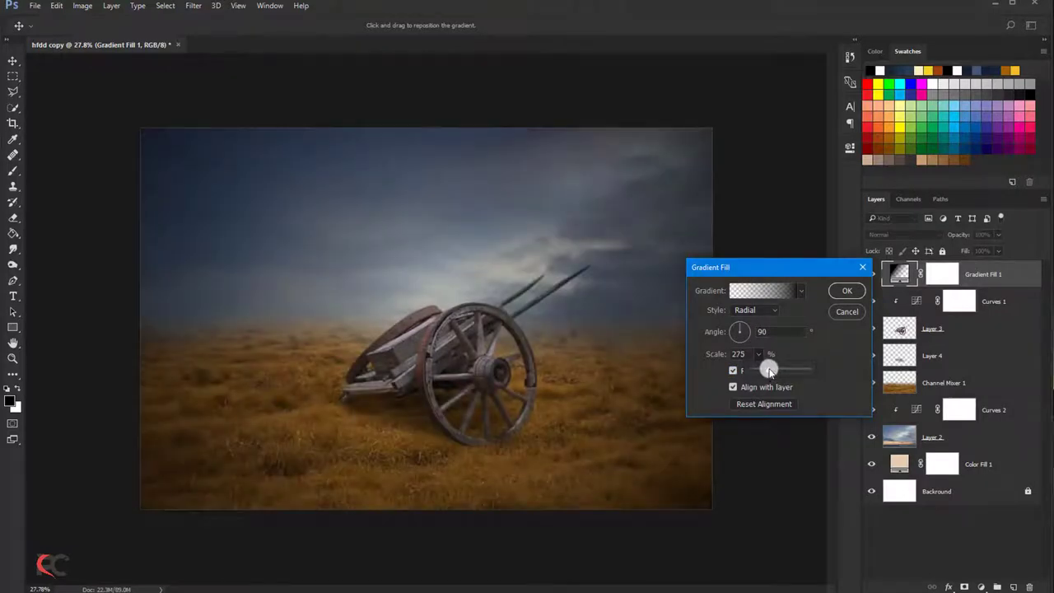
click(841, 290)
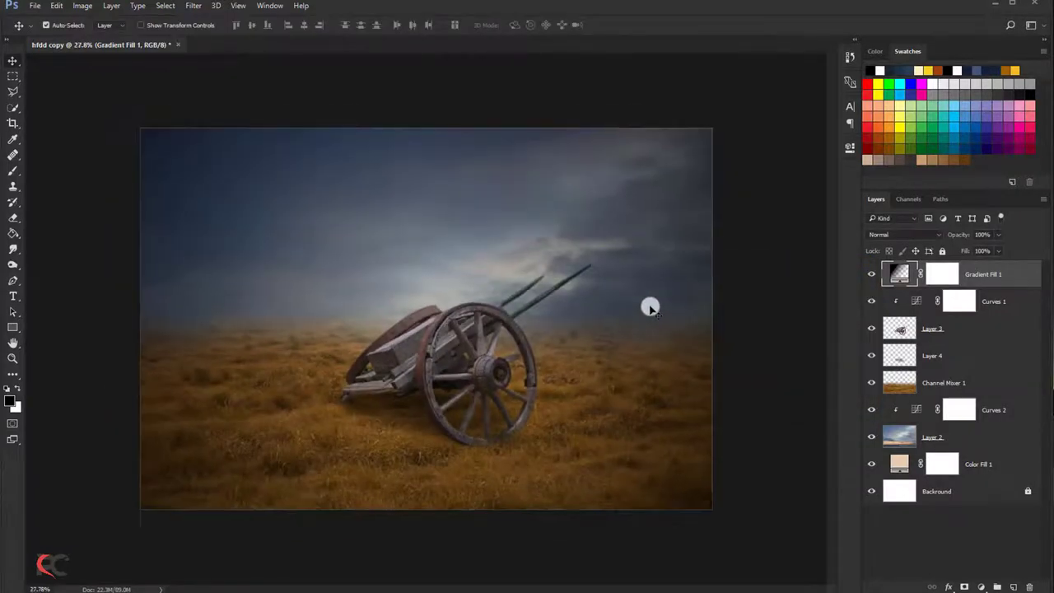
- Paint the gradient's mask with a very large soft brush, raising flow to 64%
click(931, 282)
key(ctrl+minus)
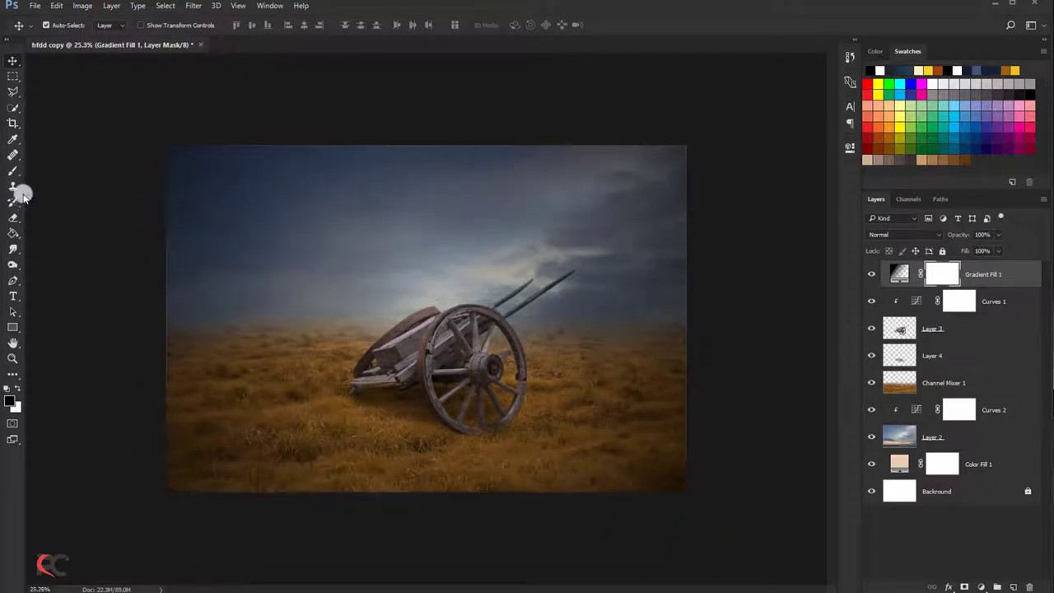
click(12, 171)
key(bracketright)
key(bracketright)
key(bracketright)
drag(424, 252, 673, 315)
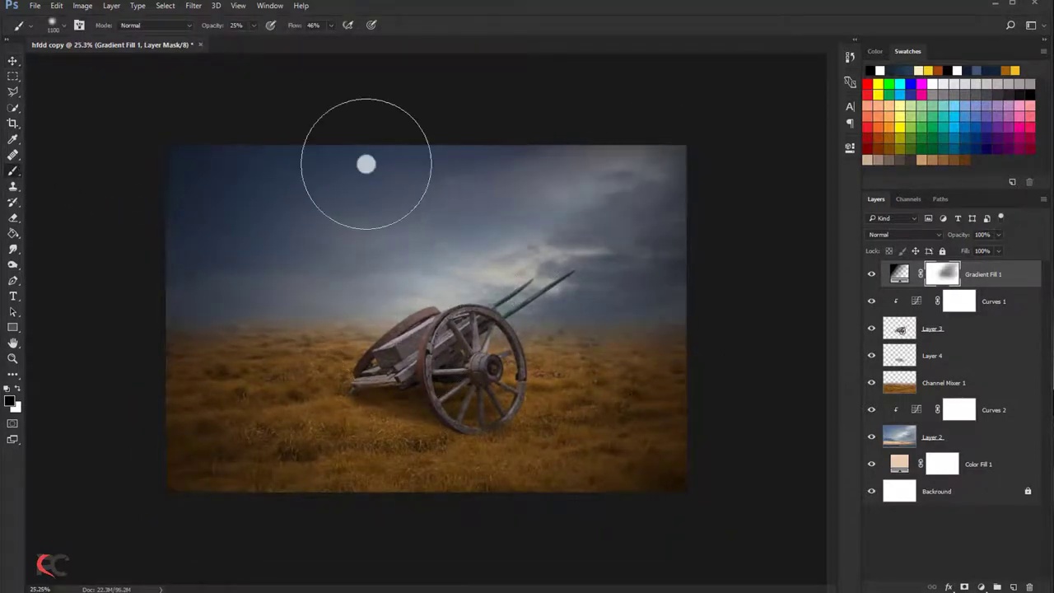
click(253, 29)
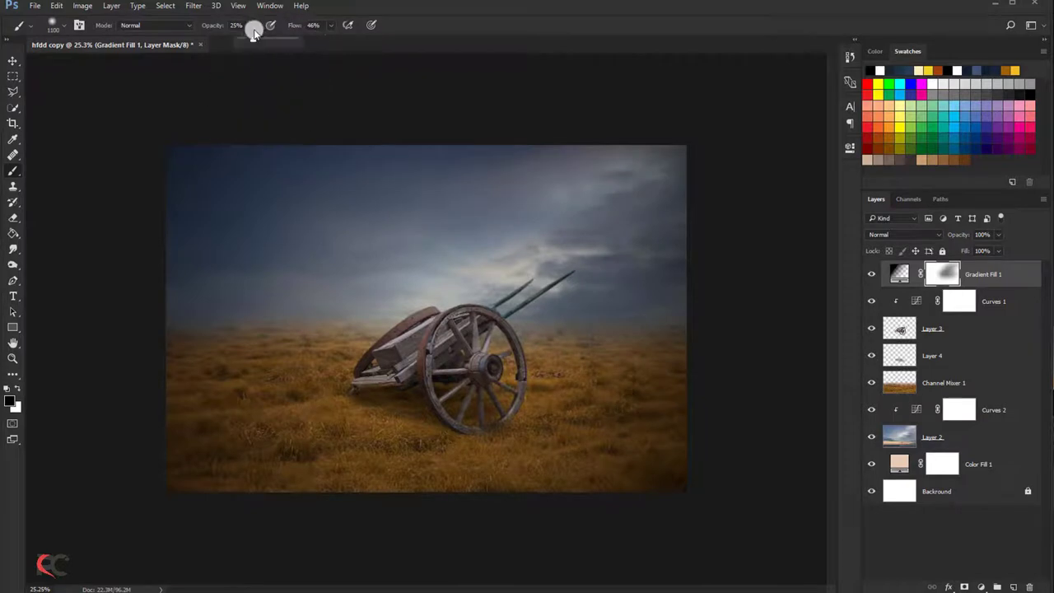
click(330, 26)
drag(332, 37, 346, 38)
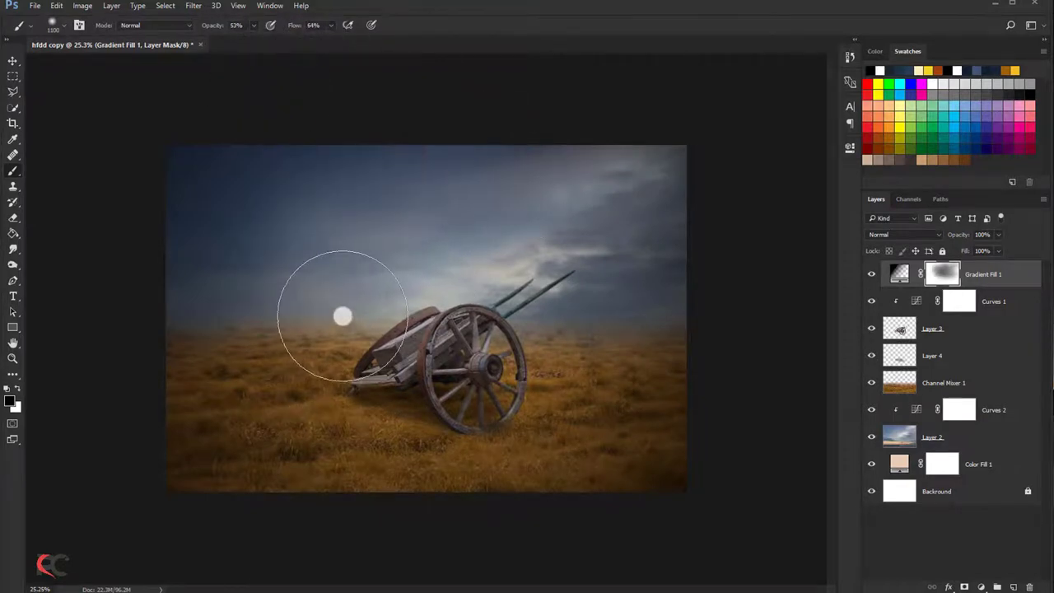
- Mask the vignette off the sky, horizon haze and upper-right clouds, then hide it to compare
mouse_move(343, 315)
mouse_down()
mouse_move(577, 287)
mouse_move(252, 354)
mouse_move(299, 294)
mouse_move(465, 341)
mouse_move(258, 289)
mouse_move(294, 236)
mouse_move(675, 209)
mouse_up()
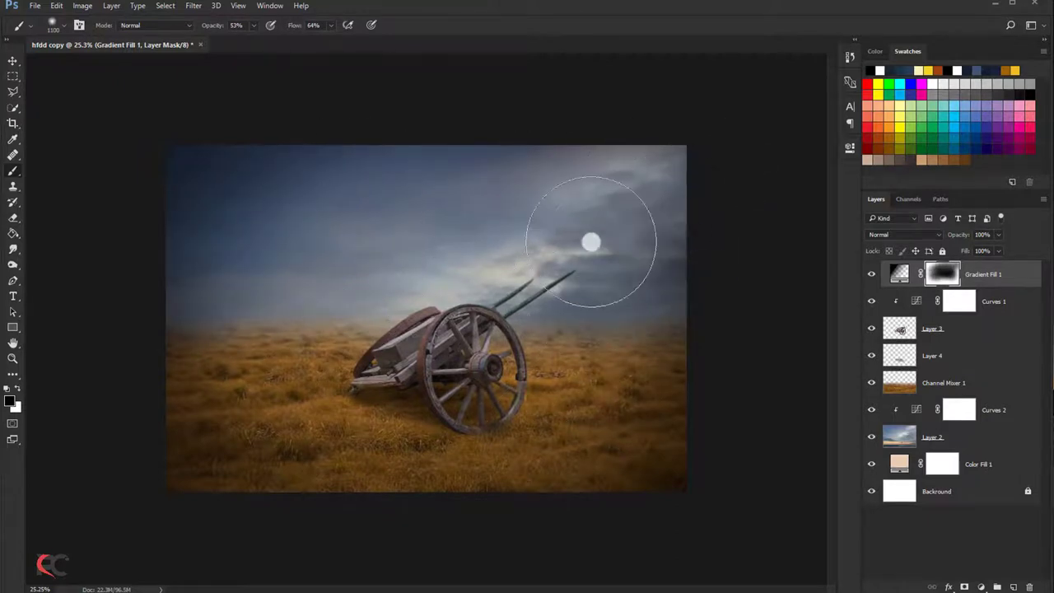
mouse_move(591, 241)
mouse_down()
mouse_move(532, 277)
mouse_move(515, 275)
mouse_up()
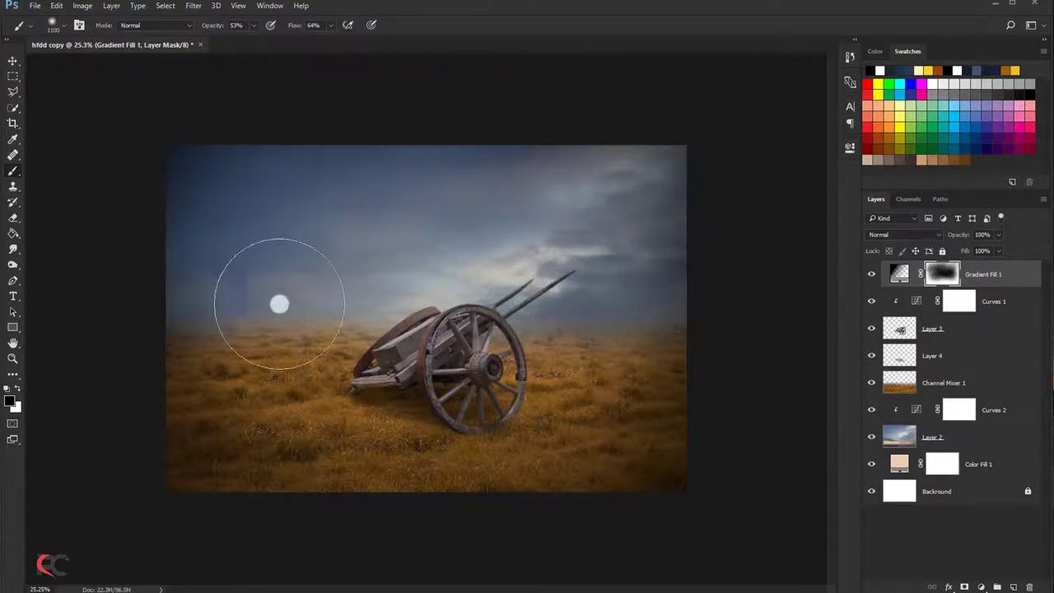
mouse_move(280, 305)
mouse_down()
mouse_move(463, 236)
mouse_move(202, 230)
mouse_up()
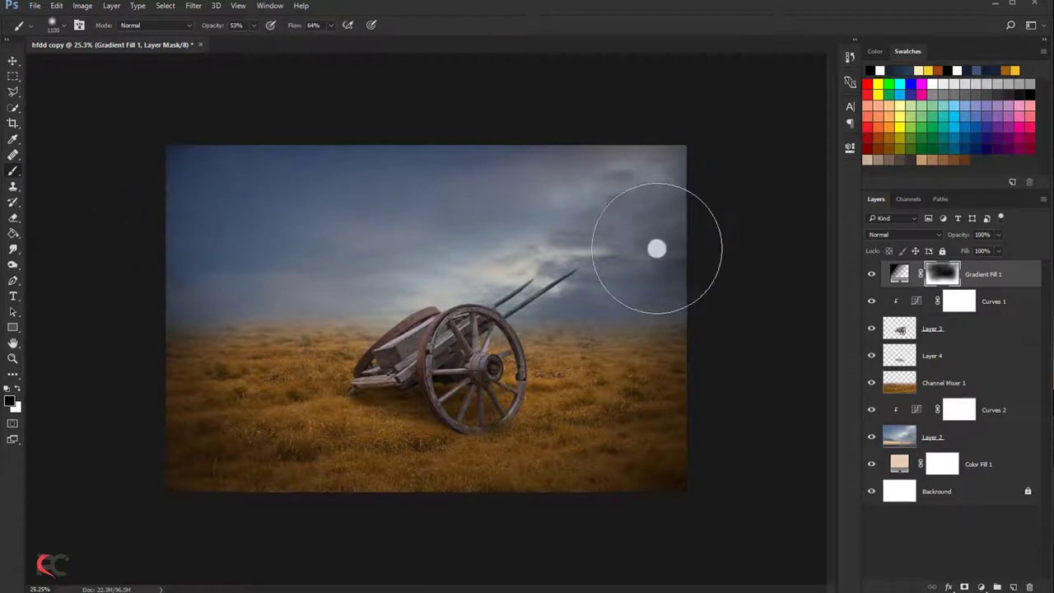
mouse_move(657, 248)
mouse_down()
mouse_move(544, 294)
mouse_move(468, 238)
mouse_move(555, 338)
mouse_up()
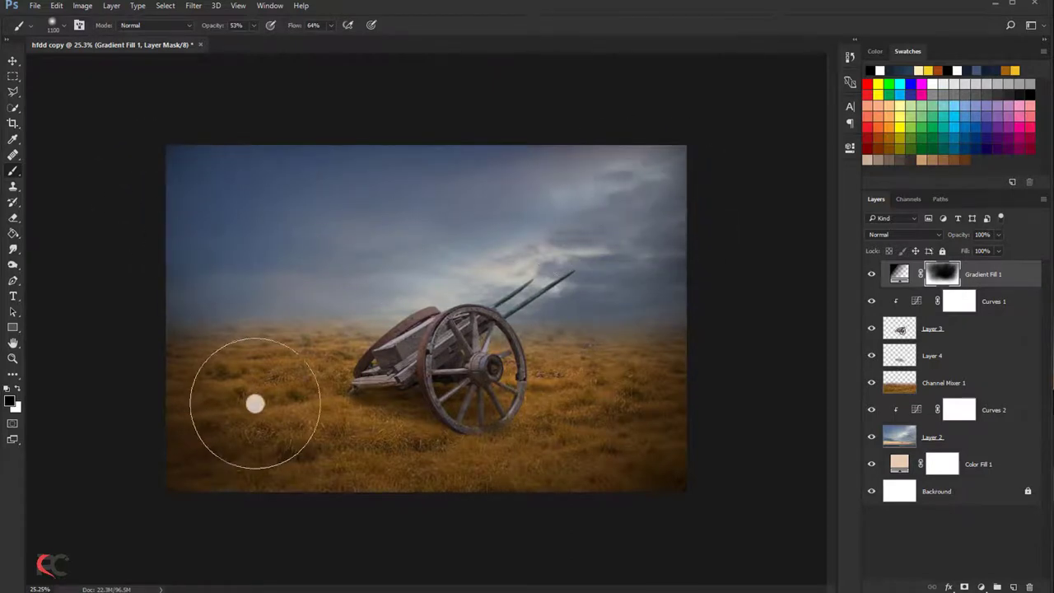
click(872, 275)
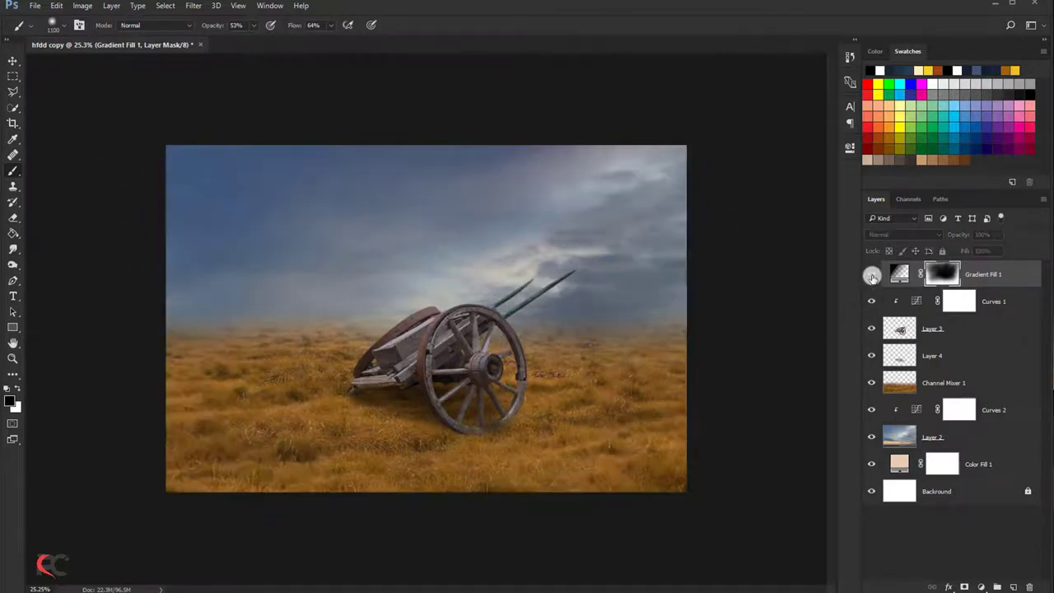
- Show Gradient Fill 1 again and apply Camera Raw: Shadows +40, Exposure +0.65, Temperature -11
click(13, 60)
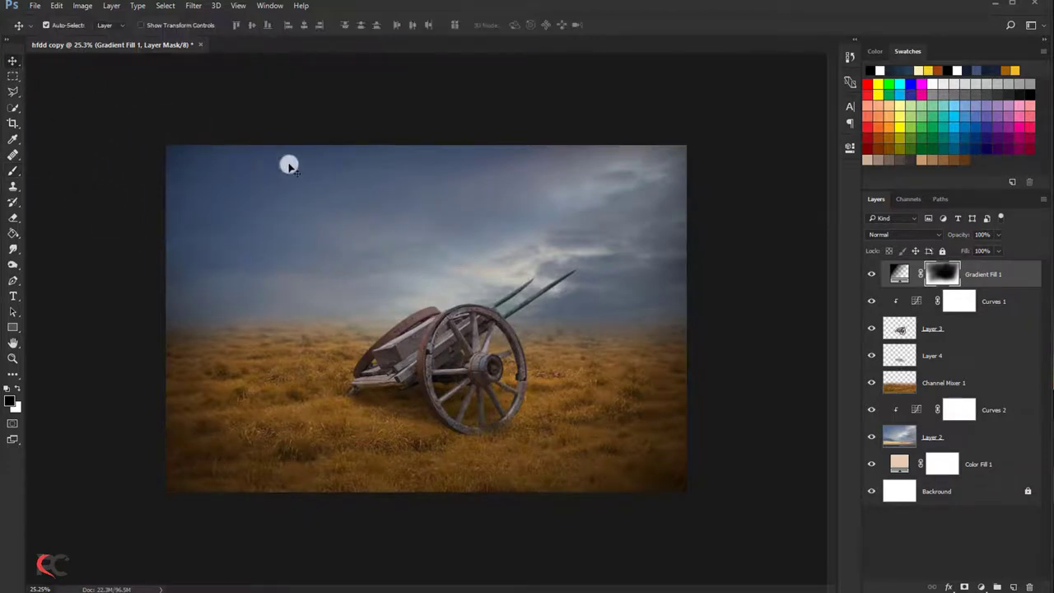
scroll(288, 166, down, 1)
scroll(288, 166, up, 1)
scroll(288, 166, up, 1)
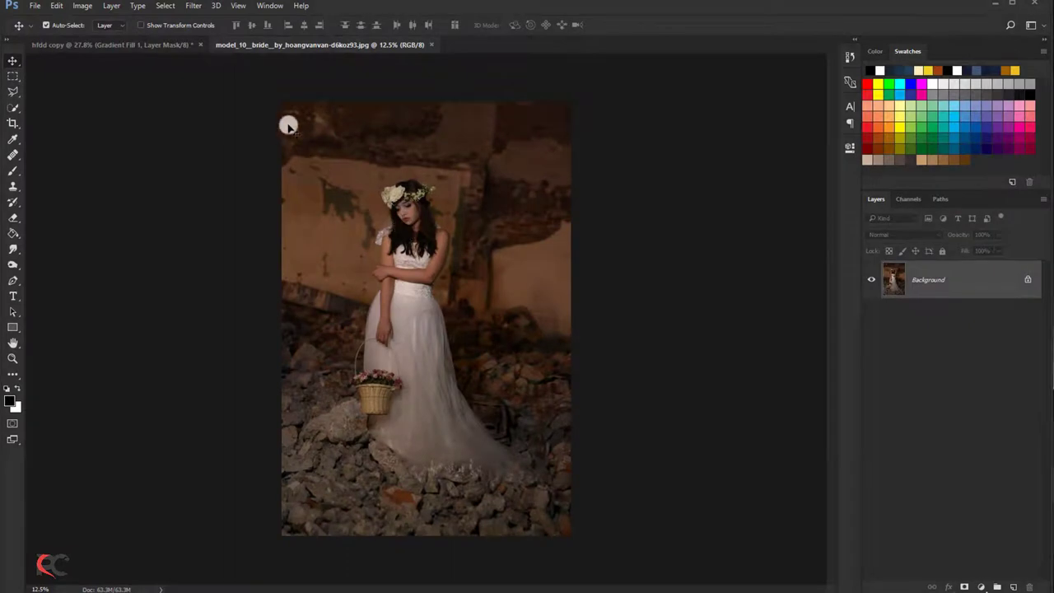
click(198, 6)
click(218, 73)
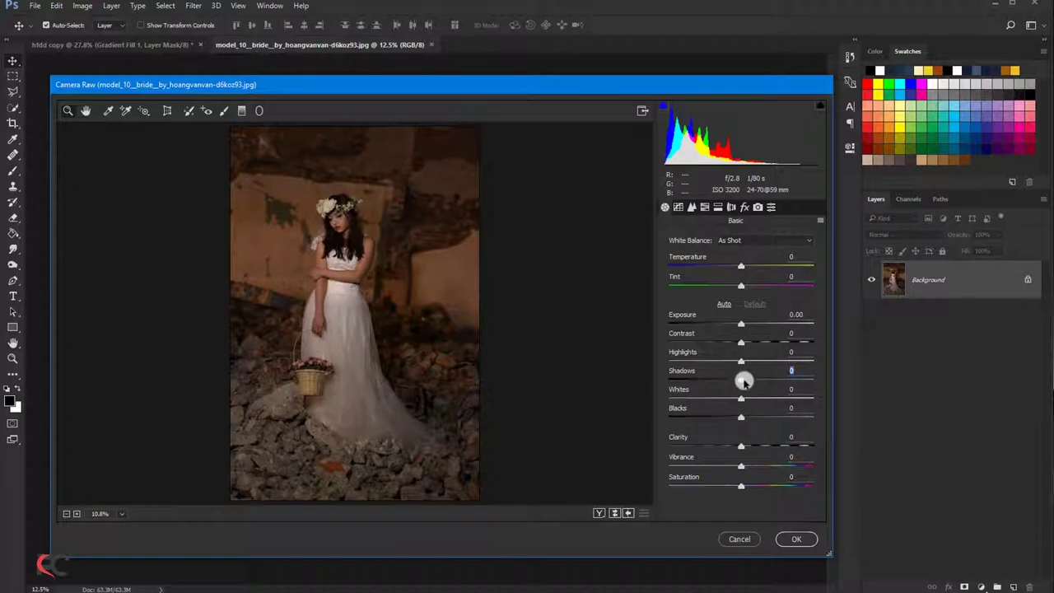
drag(743, 381, 769, 381)
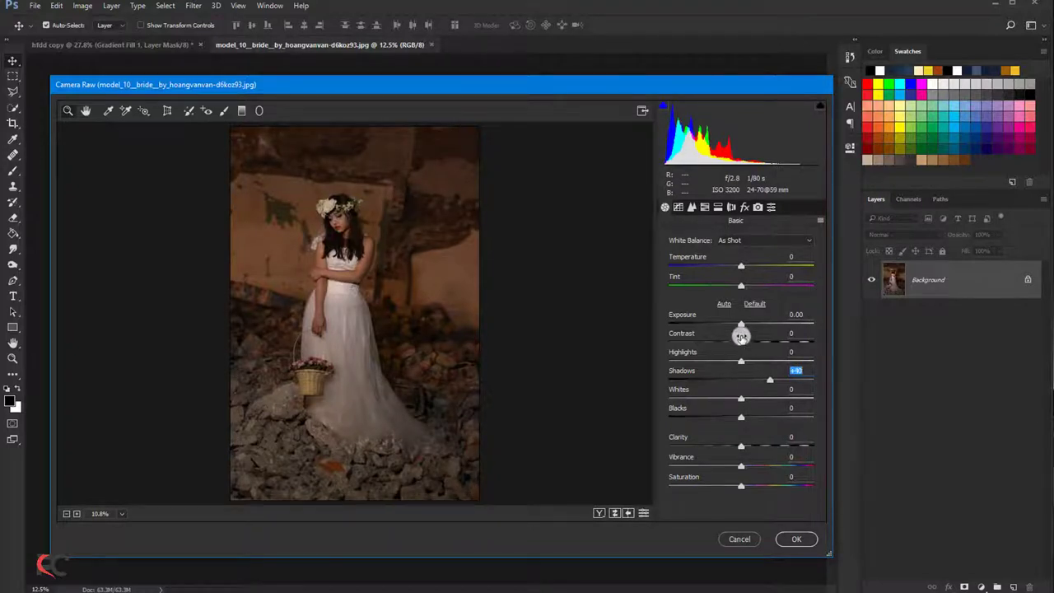
drag(742, 326, 751, 326)
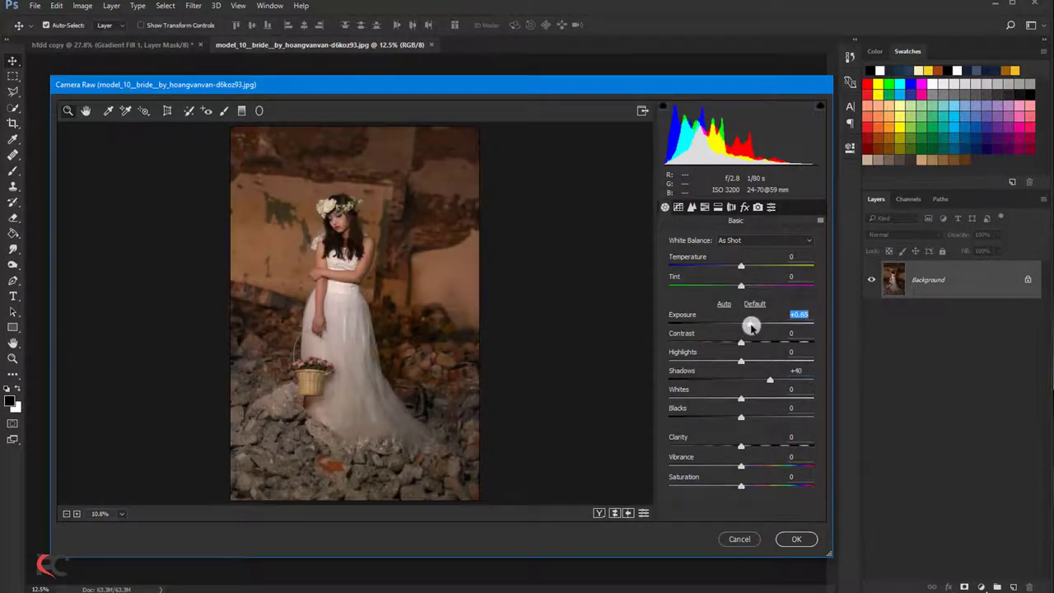
drag(735, 271, 733, 269)
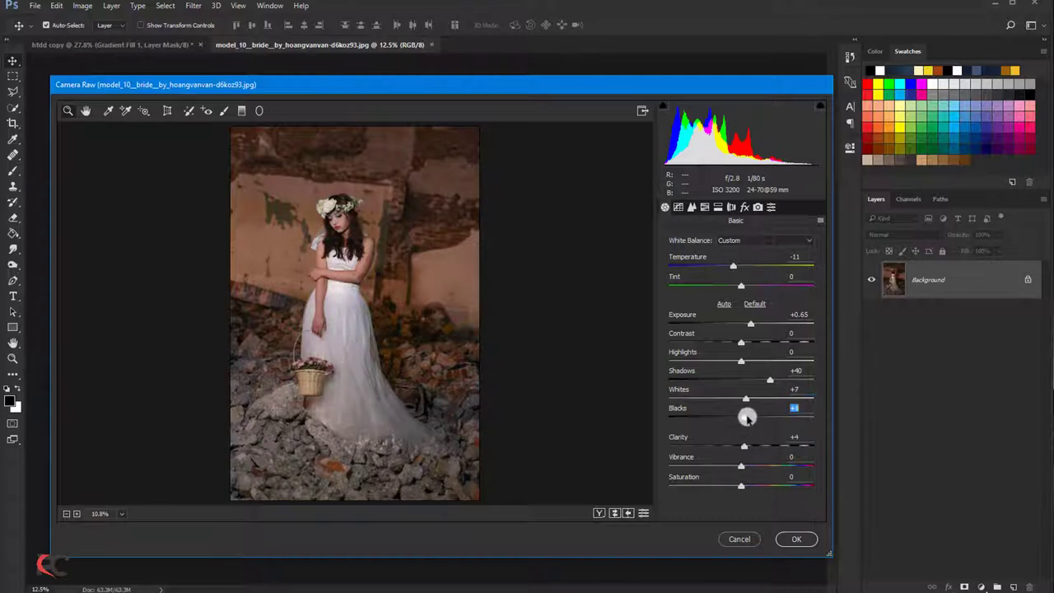
click(797, 538)
- Color-balance the photo's highlights to -8, 0, +10
key(ctrl+0)
scroll(458, 336, up, 1)
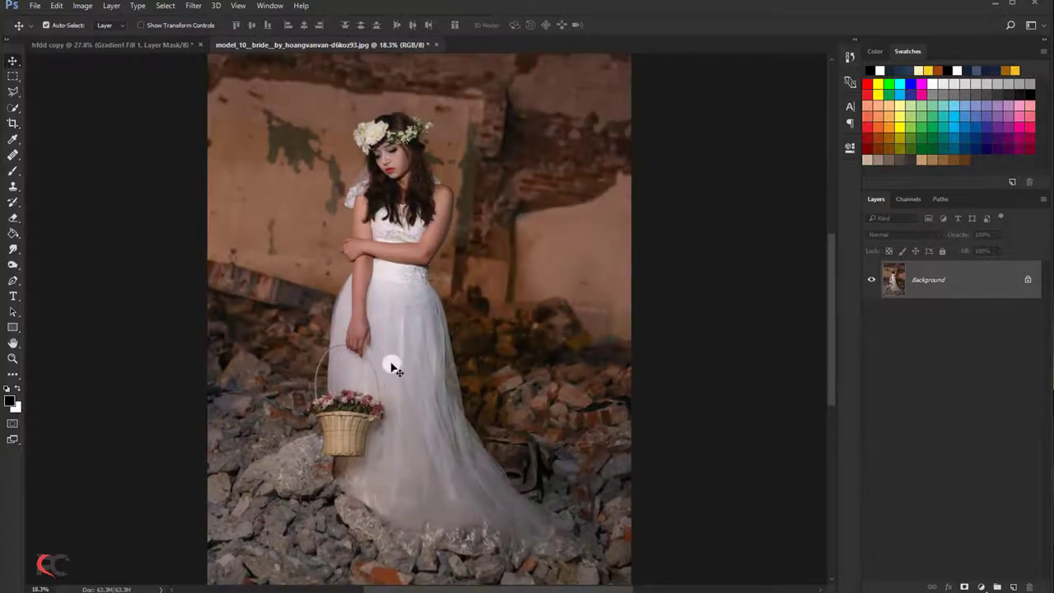
scroll(394, 381, up, 1)
scroll(394, 383, up, 1)
scroll(393, 382, down, 2)
scroll(394, 382, down, 1)
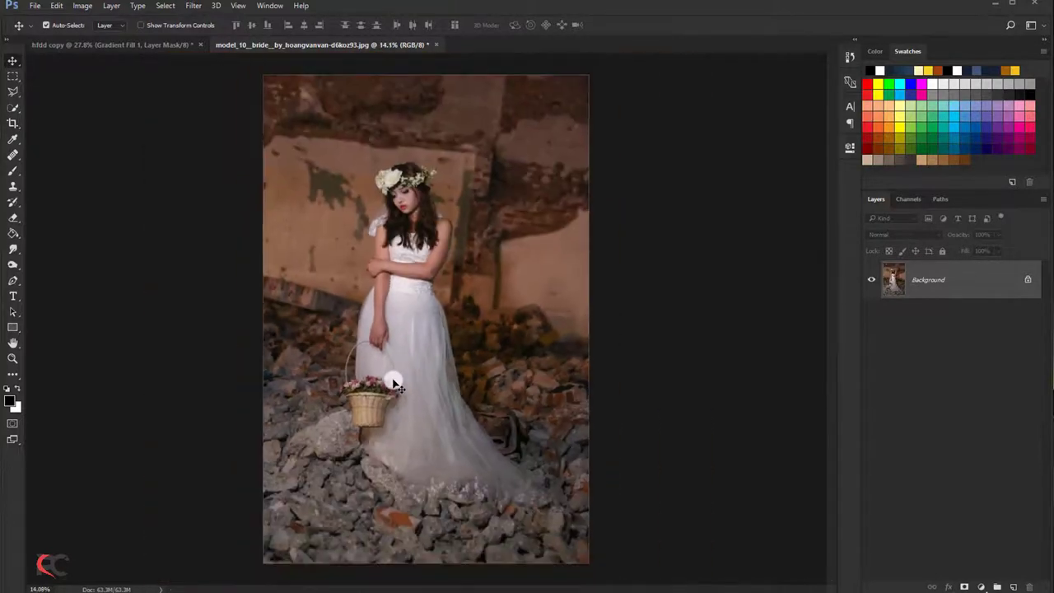
key(ctrl+b)
click(713, 476)
drag(677, 411, 672, 412)
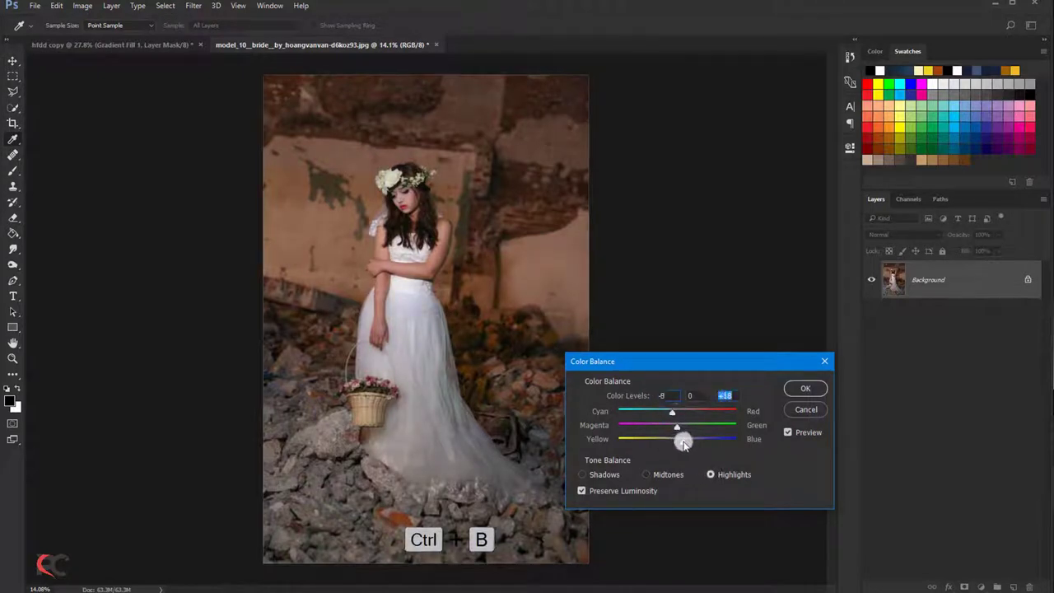
click(797, 394)
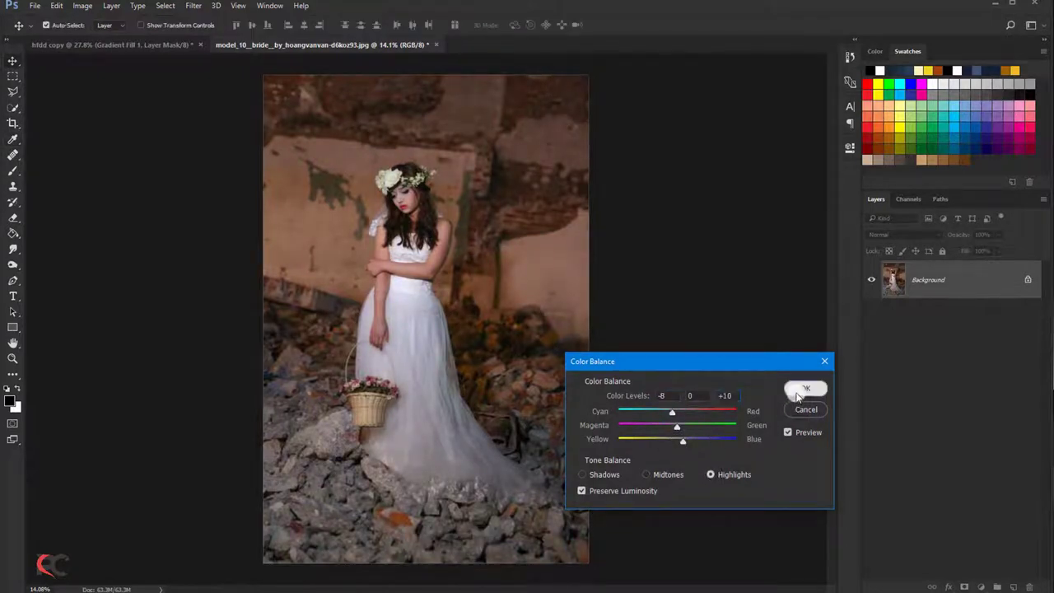
scroll(367, 341, up, 1)
- Start a Pen path at the dress edge, tracing around the arm, hand and shoulder
scroll(367, 340, up, 1)
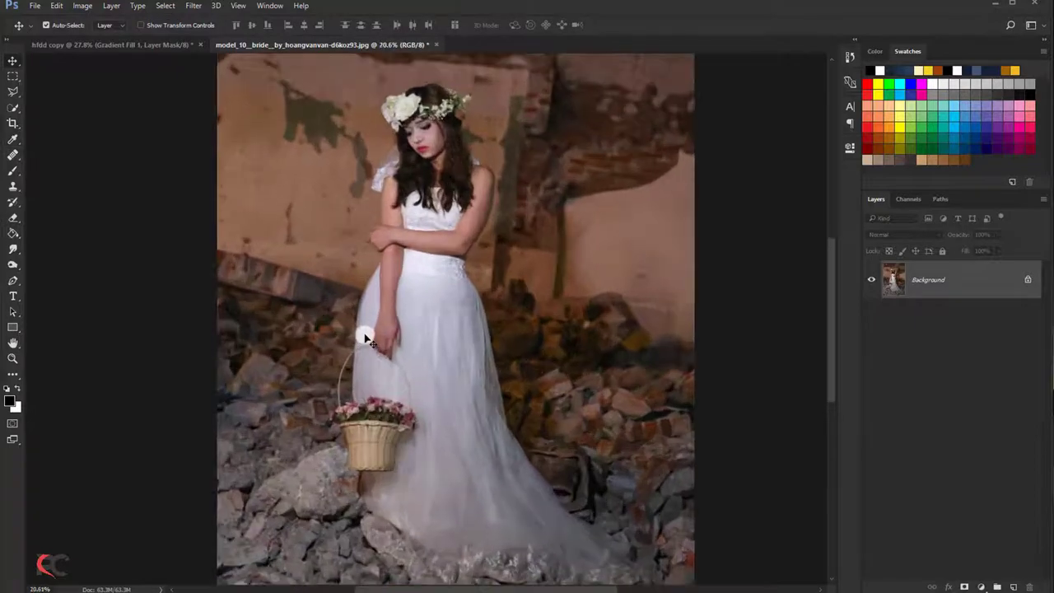
scroll(362, 333, up, 1)
scroll(360, 332, up, 1)
scroll(354, 333, up, 1)
scroll(332, 342, up, 1)
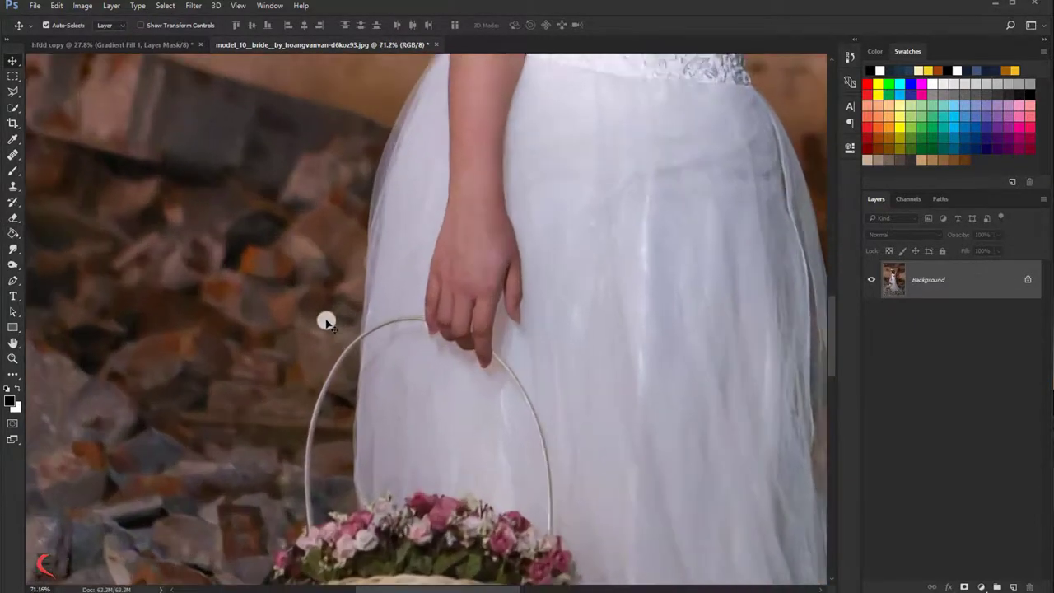
drag(313, 294, 271, 354)
click(12, 281)
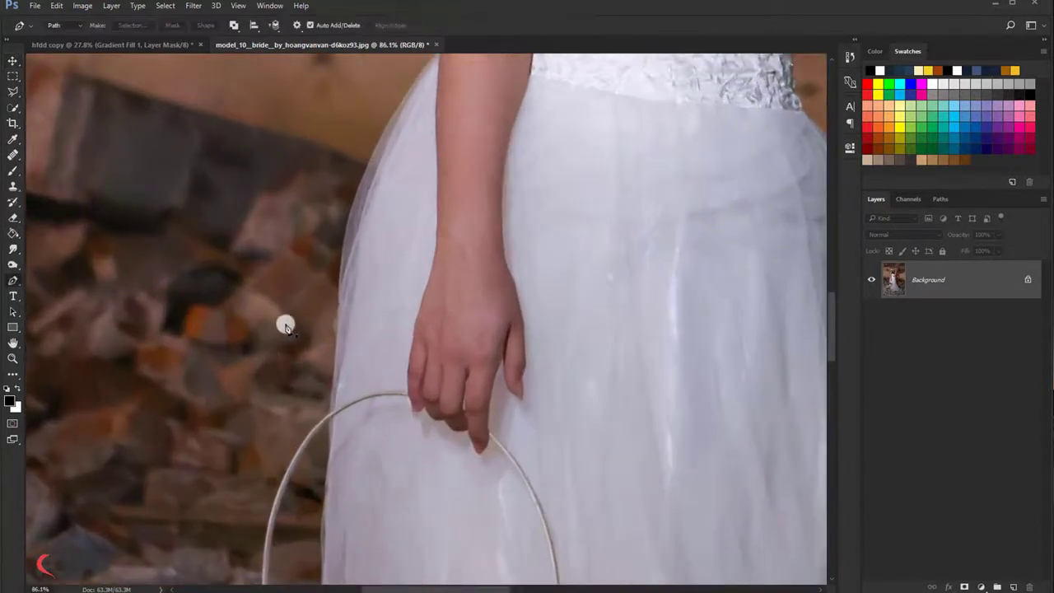
scroll(282, 322, up, 1)
click(343, 404)
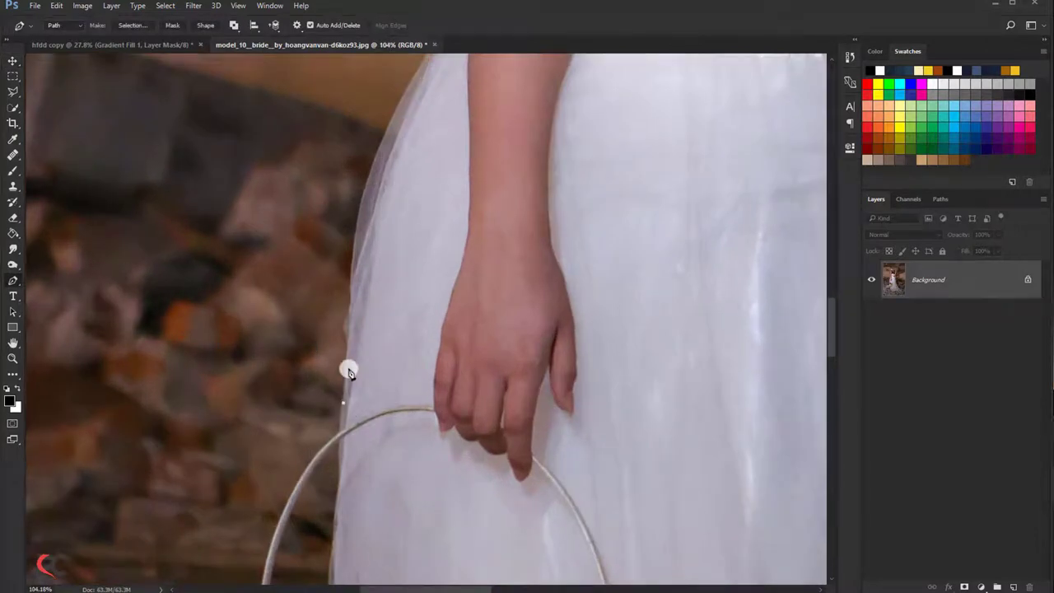
click(350, 300)
scroll(313, 313, up, 2)
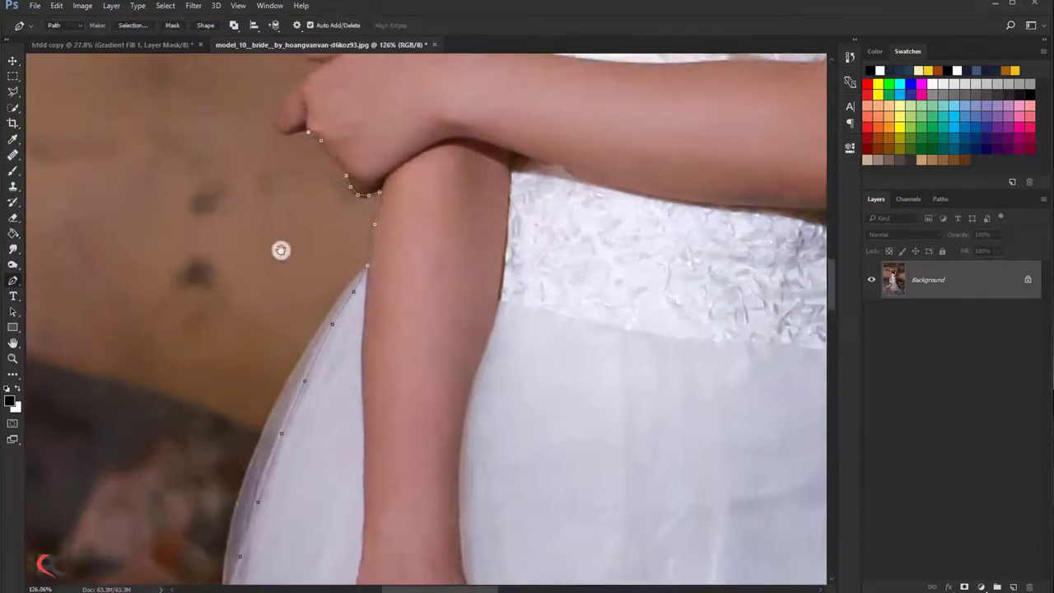
scroll(286, 181, up, 5)
scroll(188, 272, up, 5)
scroll(318, 236, up, 5)
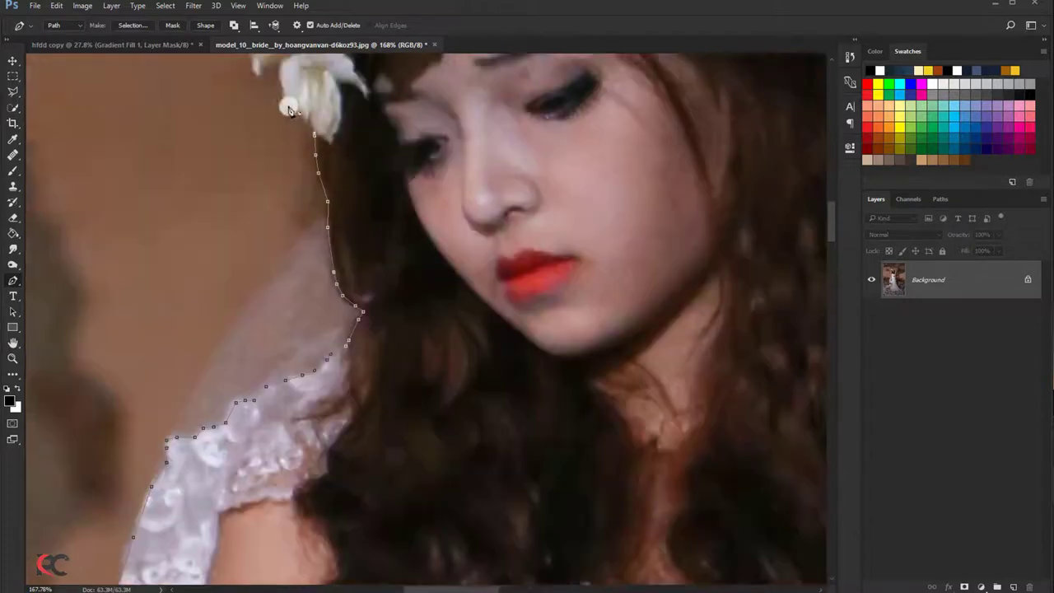
scroll(190, 138, up, 5)
click(190, 139)
- Continue the path over the hair and flower crown, down the waist, dress hem and basket handle
scroll(191, 139, up, 5)
click(727, 143)
scroll(727, 143, right, 5)
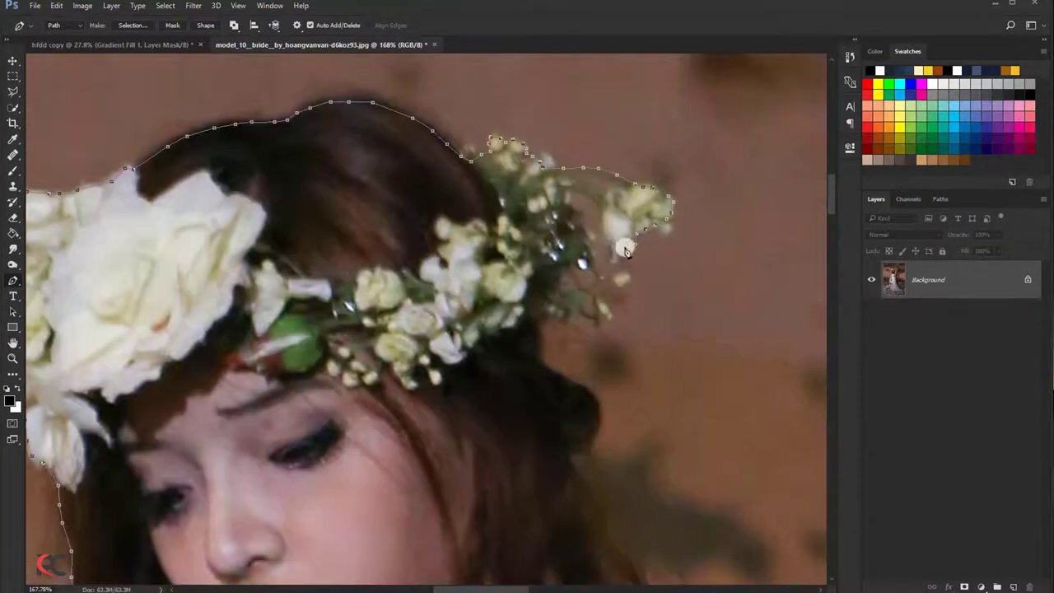
click(541, 360)
scroll(559, 378, down, 5)
click(663, 499)
scroll(664, 499, down, 5)
click(481, 459)
scroll(478, 477, down, 5)
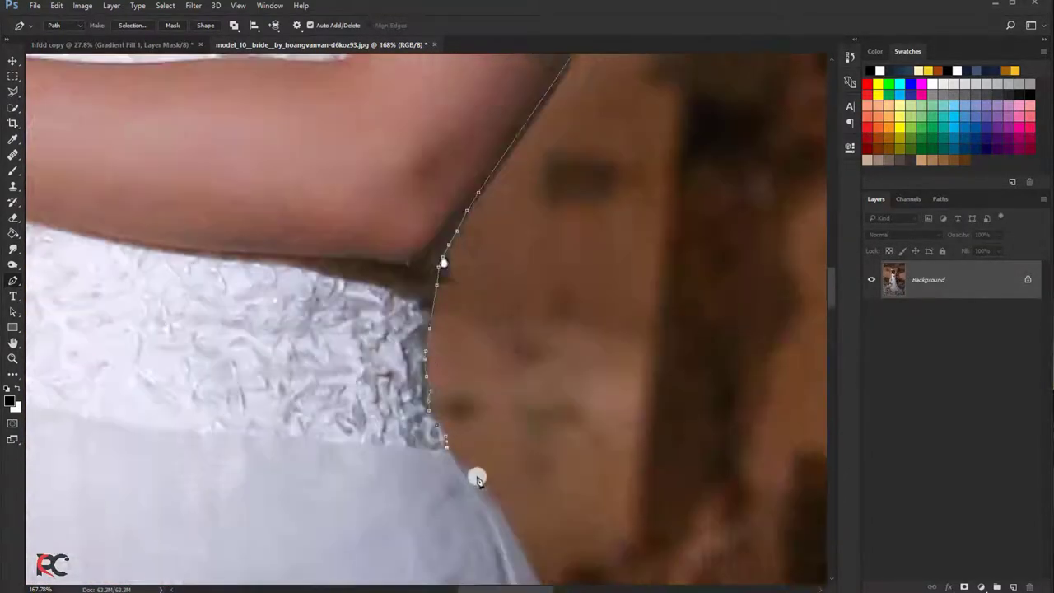
scroll(416, 253, down, 5)
scroll(416, 252, down, 5)
scroll(585, 494, down, 5)
scroll(614, 362, down, 5)
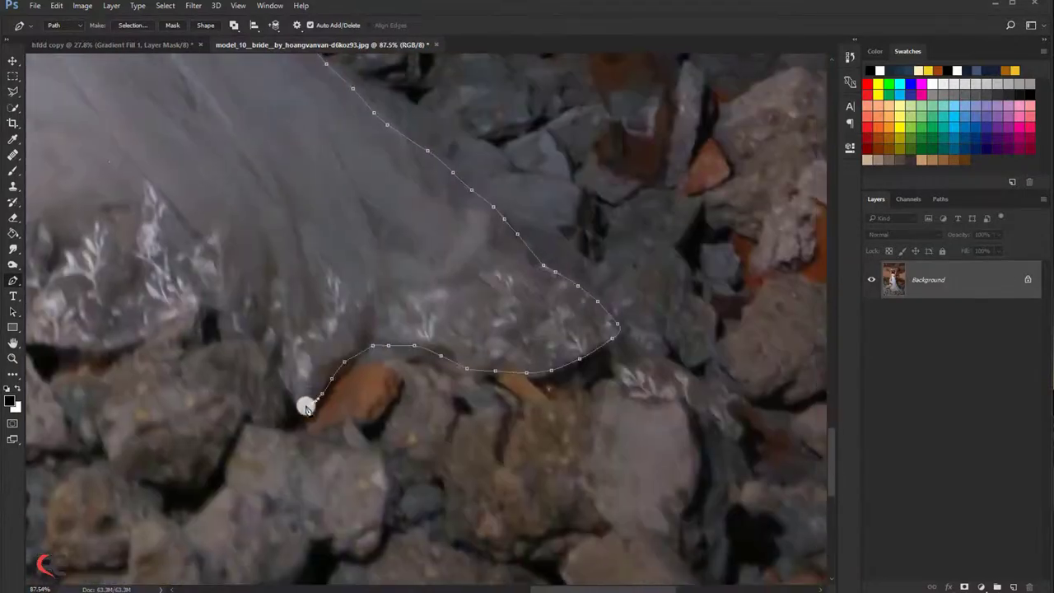
click(452, 382)
scroll(195, 242, up, 5)
scroll(195, 243, up, 3)
scroll(188, 252, up, 5)
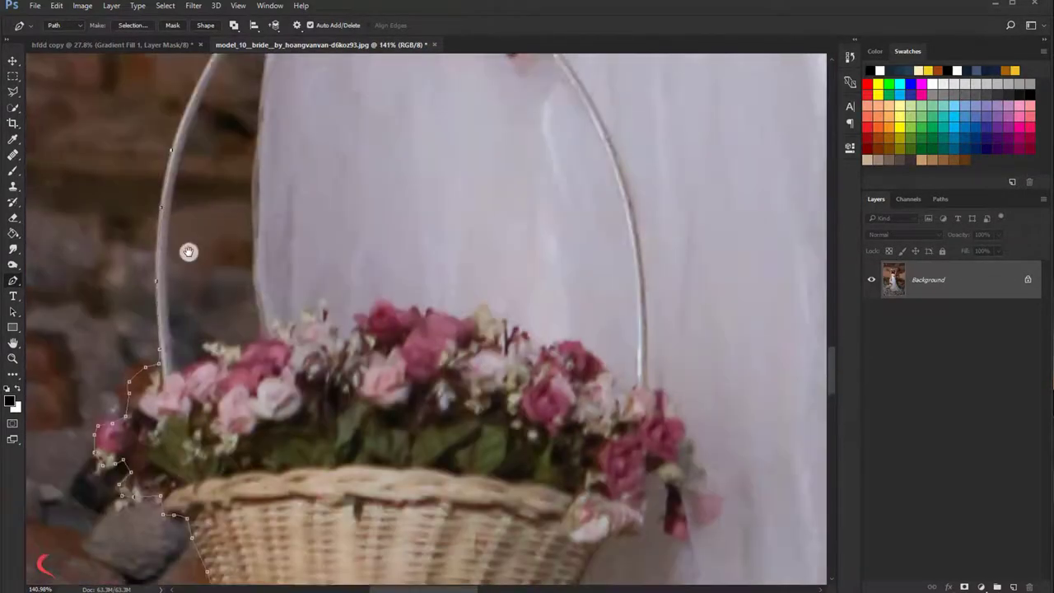
scroll(196, 363, up, 2)
click(198, 332)
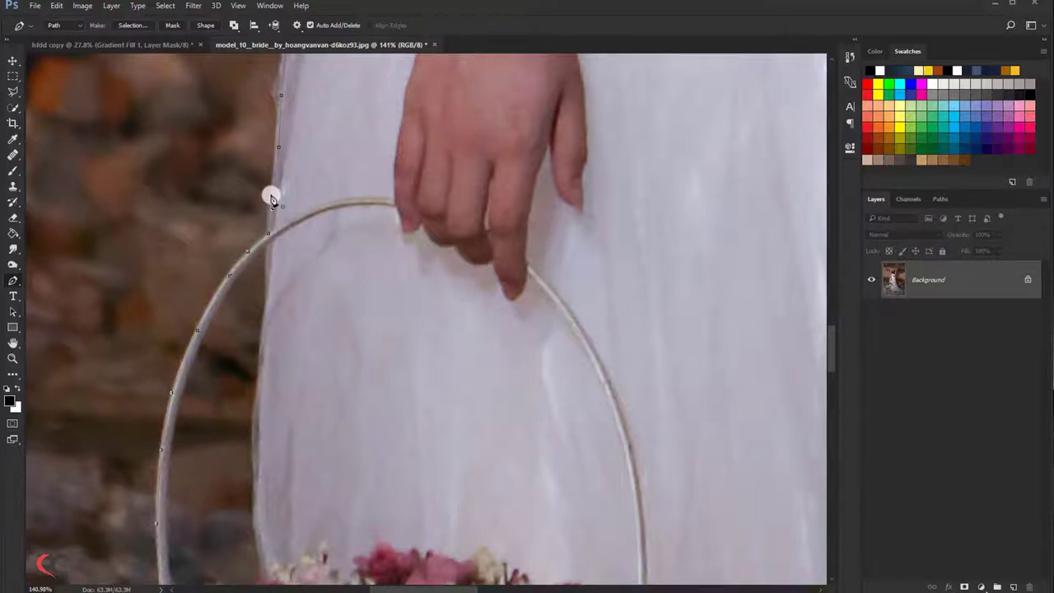
scroll(272, 198, down, 3)
scroll(305, 275, down, 3)
scroll(313, 275, down, 2)
- Turn the path into a selection, mask the layer, and apply the mask to cut out the bride
scroll(322, 266, down, 2)
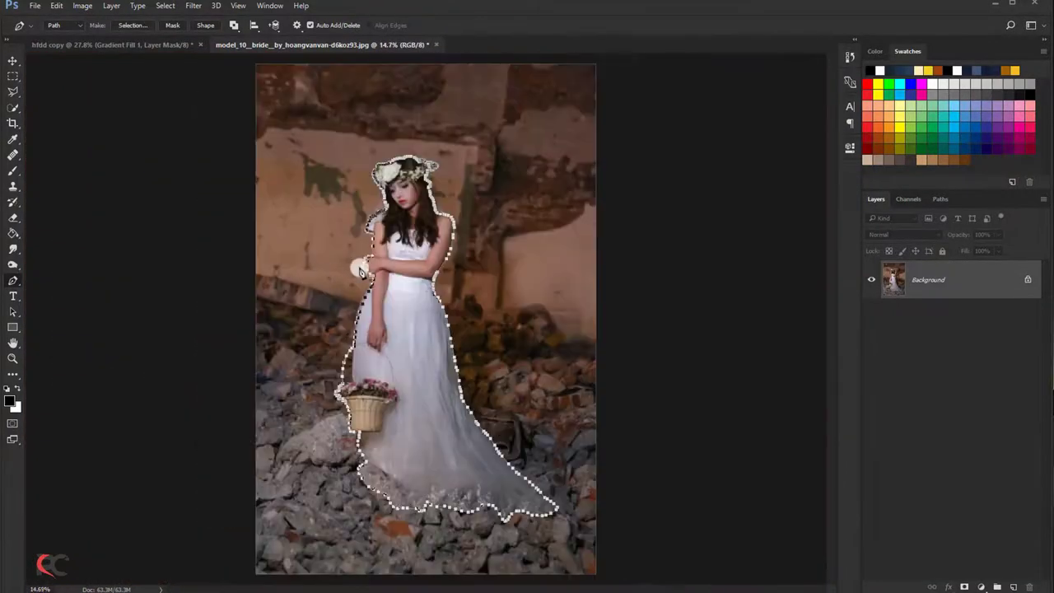
right_click(403, 233)
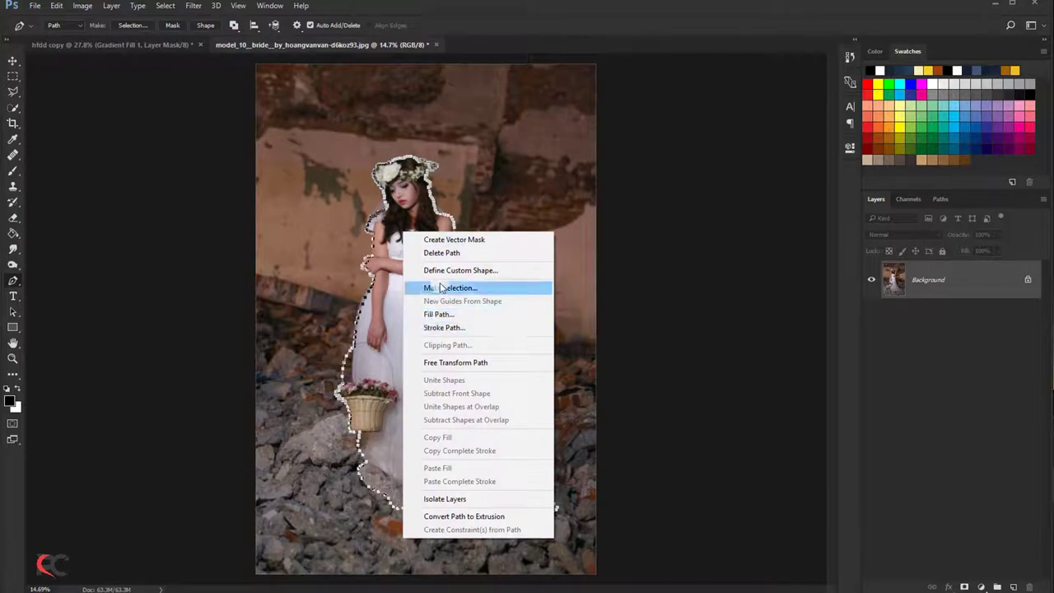
click(440, 287)
click(697, 251)
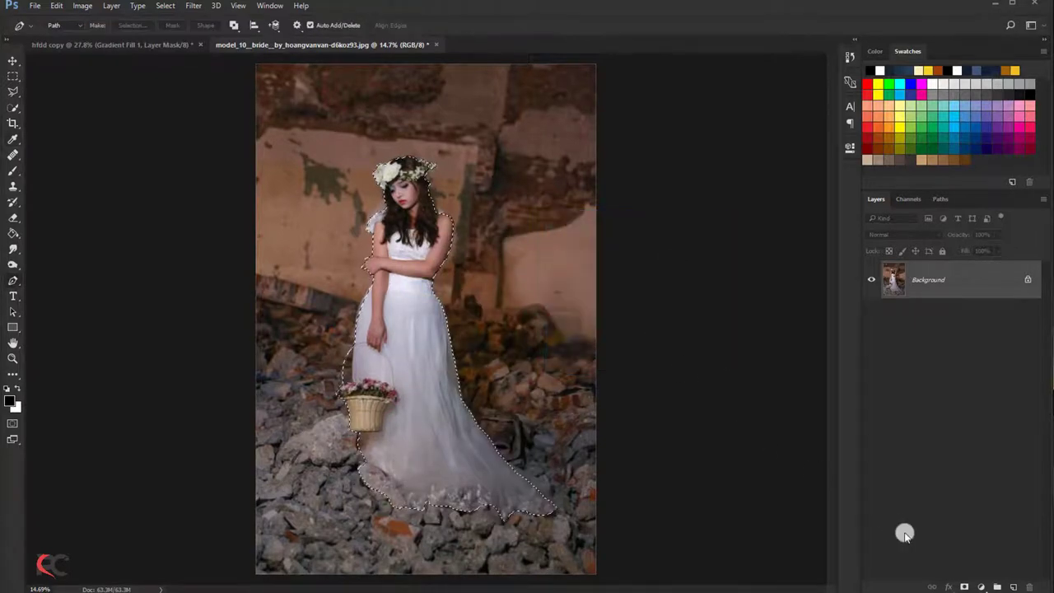
click(964, 586)
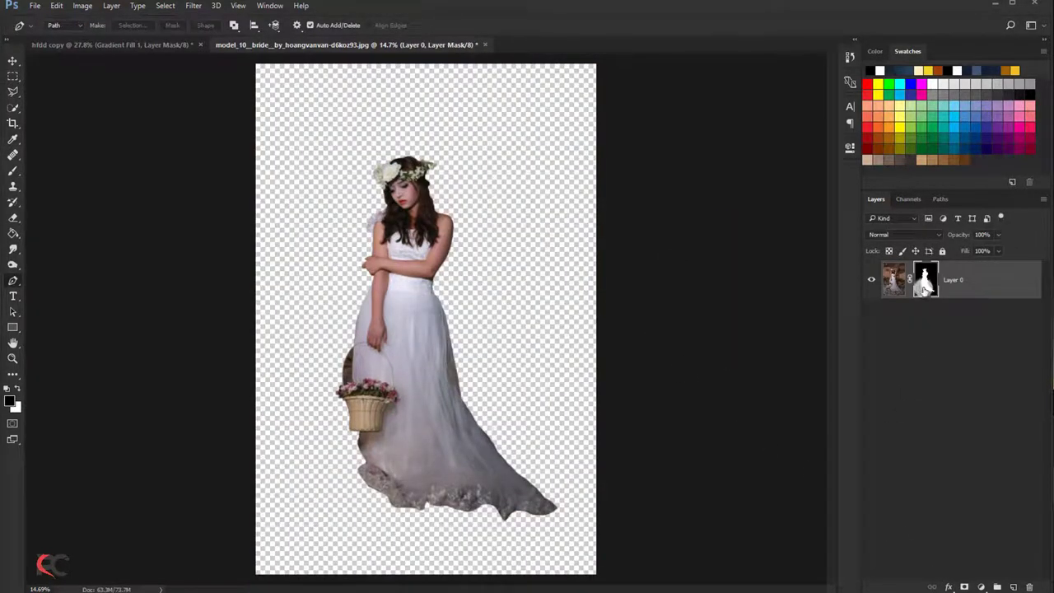
right_click(924, 286)
click(934, 324)
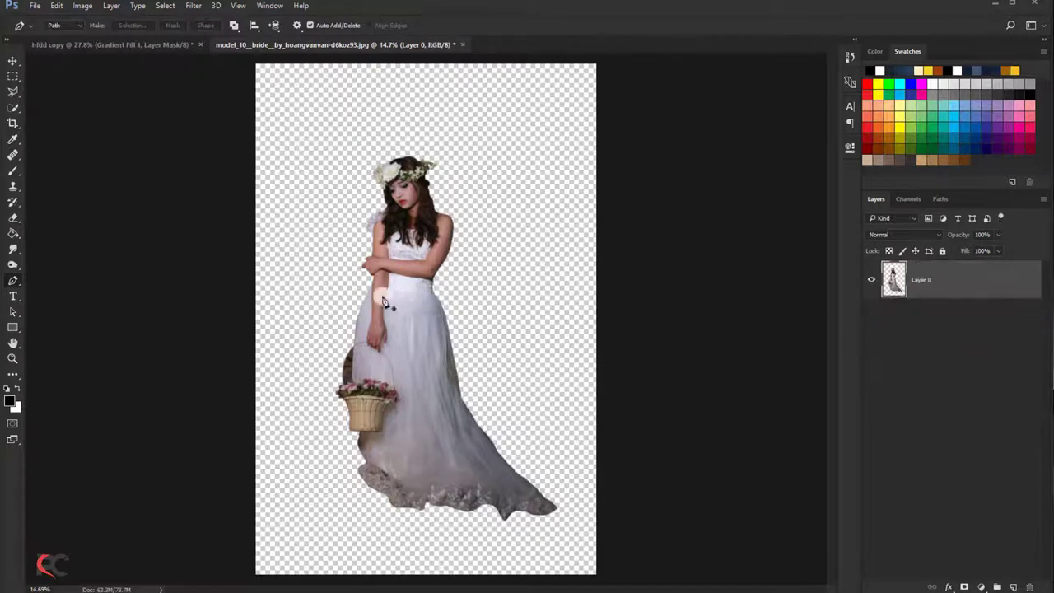
- Delete the background gap inside the basket handle using a 4 px feathered Polygonal Lasso selection
scroll(384, 301, up, 5)
key(l)
scroll(401, 166, up, 1)
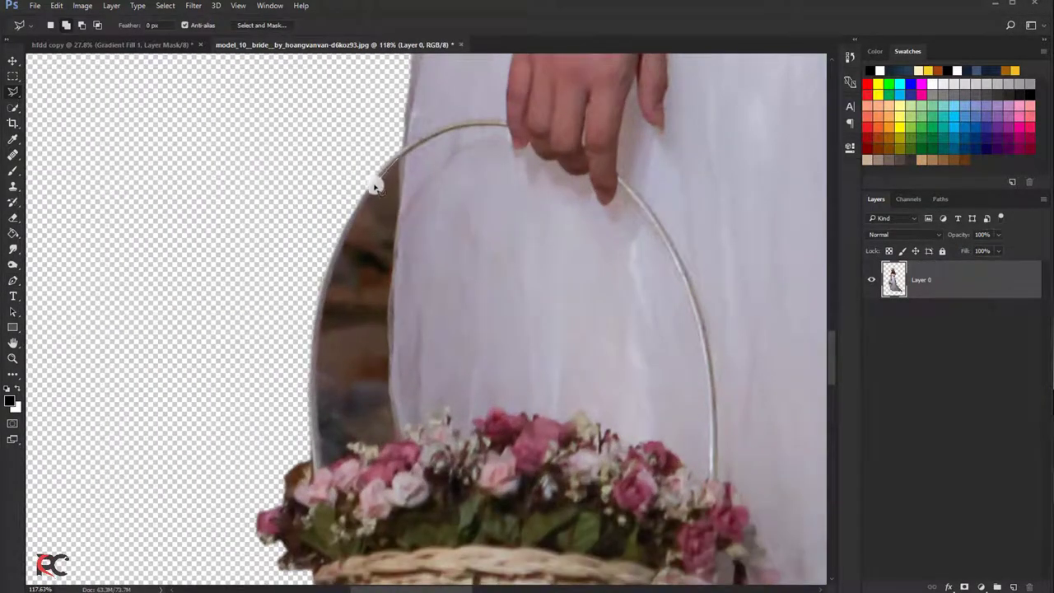
mouse_move(374, 188)
mouse_down()
mouse_move(334, 266)
mouse_move(322, 466)
mouse_move(400, 437)
mouse_move(401, 169)
mouse_up()
key(shift+F6)
text(4)
click(515, 196)
key(Delete)
key(ctrl+d)
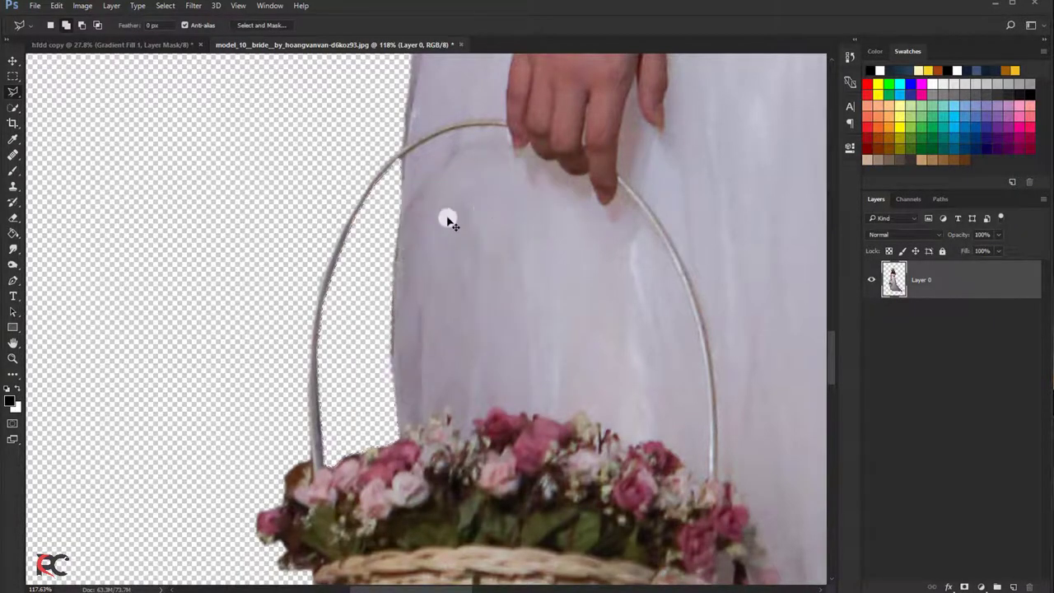
- Select the background patch inside the flower crown and start feathering it
scroll(449, 221, down, 5)
scroll(576, 184, up, 5)
scroll(529, 282, up, 2)
scroll(412, 236, up, 3)
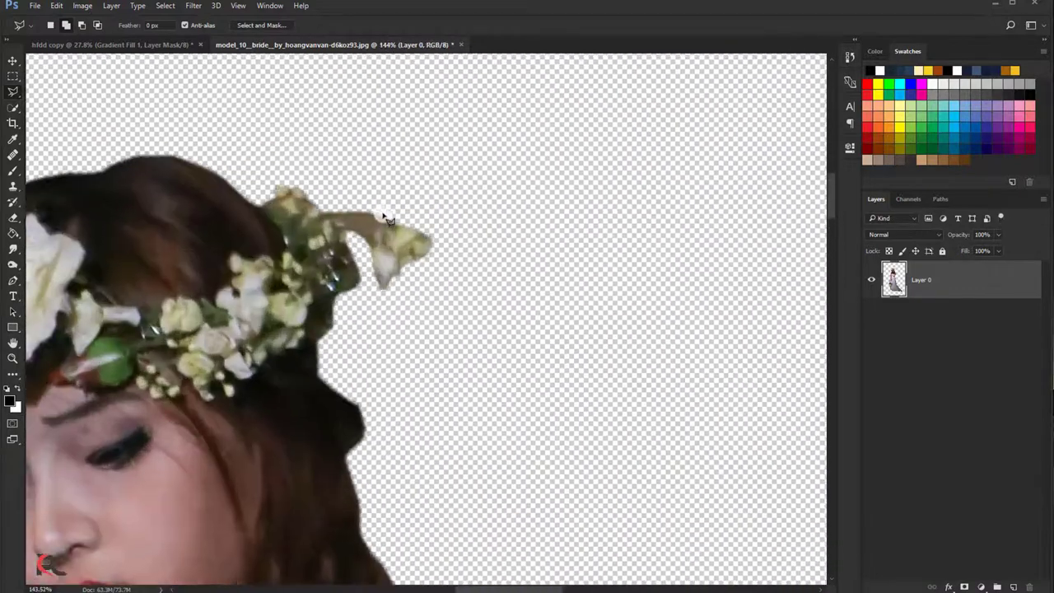
scroll(387, 219, up, 1)
click(340, 217)
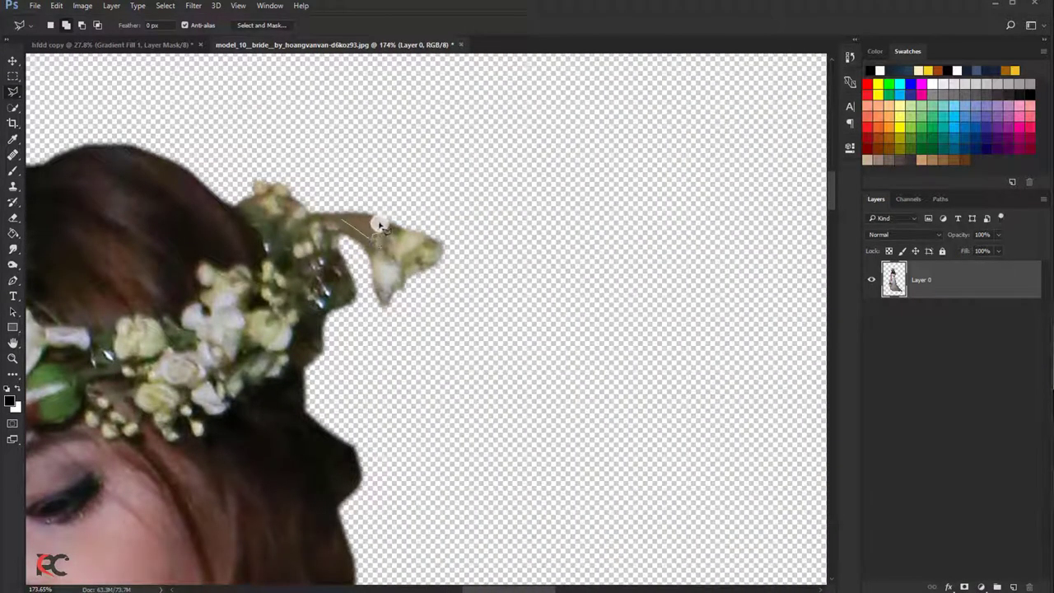
click(381, 225)
click(379, 237)
key(shift+F6)
- Confirm the crown feather and drag the cut-out bride into the hfdd copy scene
key(Return)
scroll(352, 333, down, 3)
scroll(329, 301, down, 3)
key(v)
scroll(363, 247, down, 2)
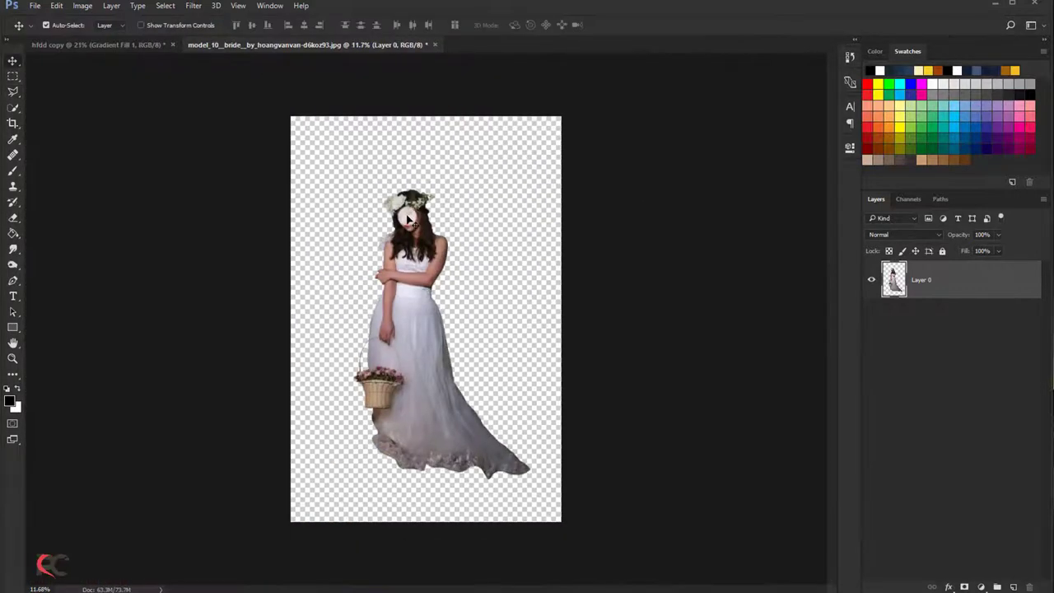
drag(408, 216, 449, 237)
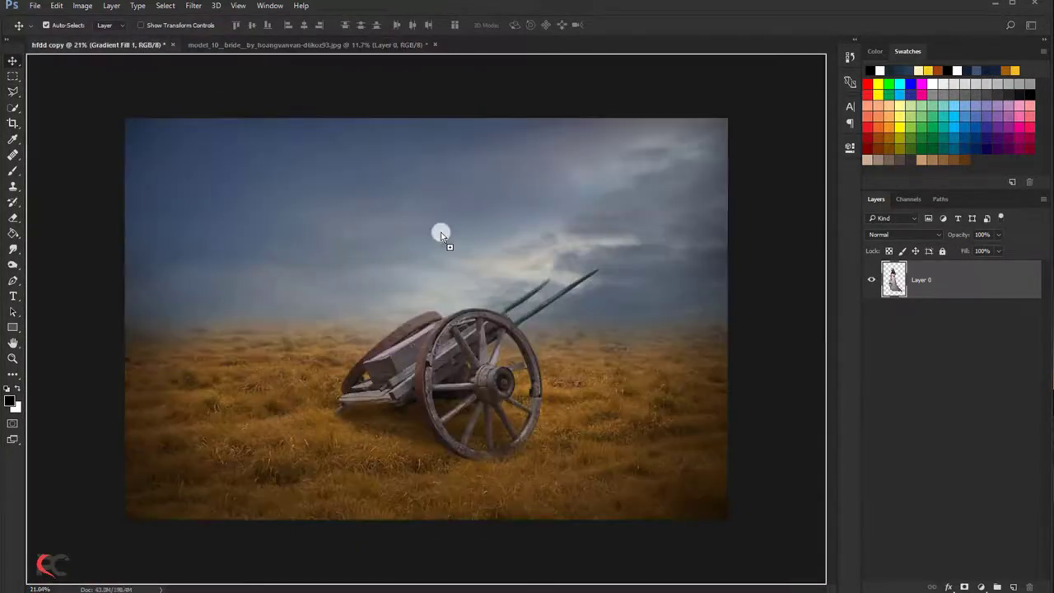
- Scale the bride to about 60.5% and position her in front of the cart's wheel
key(ctrl+t)
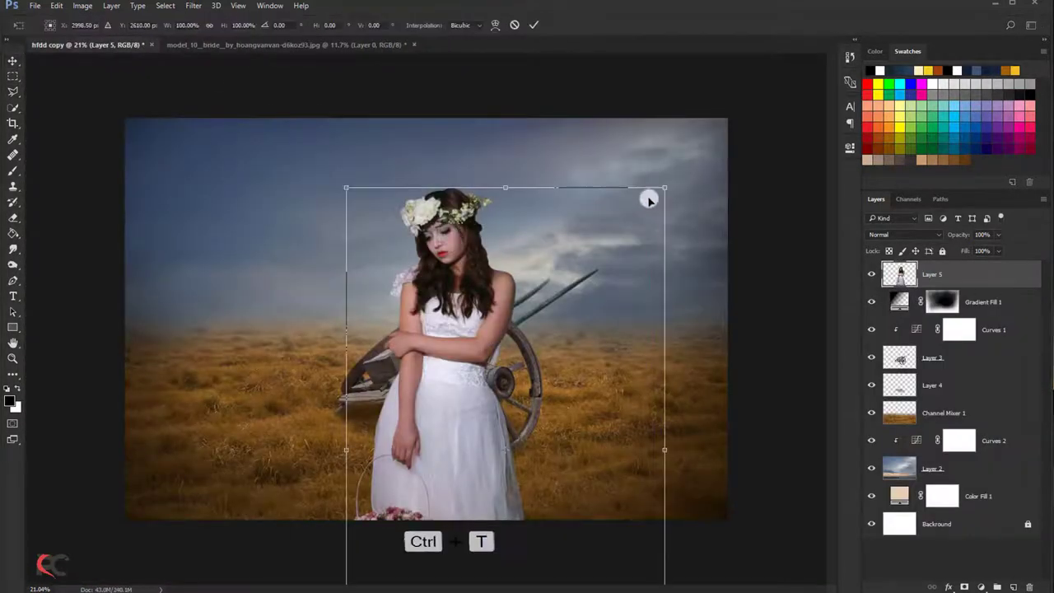
drag(664, 189, 584, 283)
mouse_move(556, 358)
mouse_down()
mouse_move(519, 263)
mouse_move(494, 241)
mouse_up()
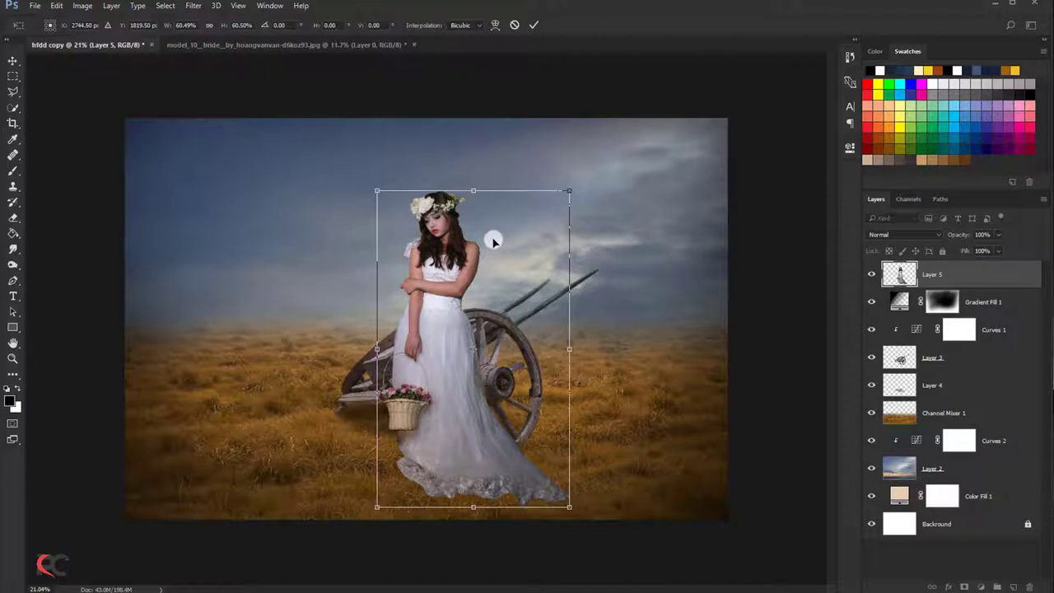
key(shift+Right)
key(shift+Right)
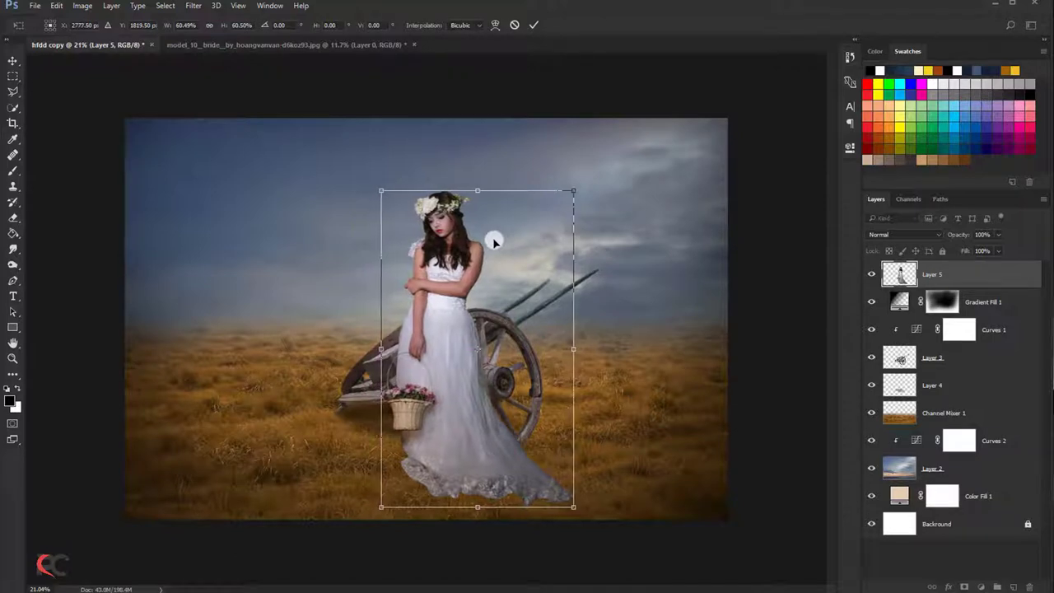
key(shift+Up)
key(shift+Up)
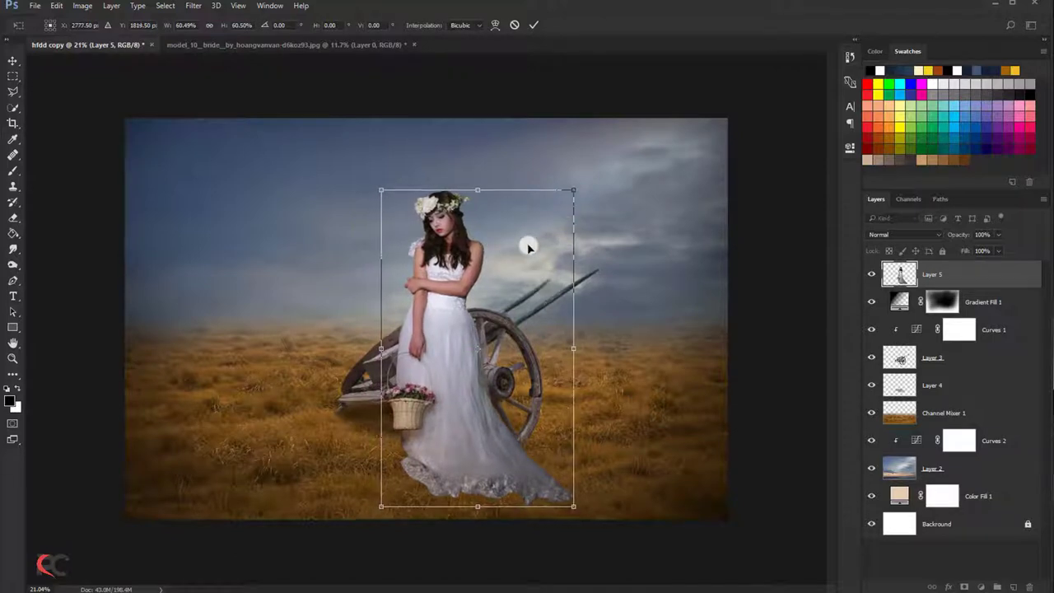
key(shift+Up)
key(shift+Up)
key(shift+Up)
key(shift+Up)
key(shift+Up)
key(shift+Up)
key(shift+Down)
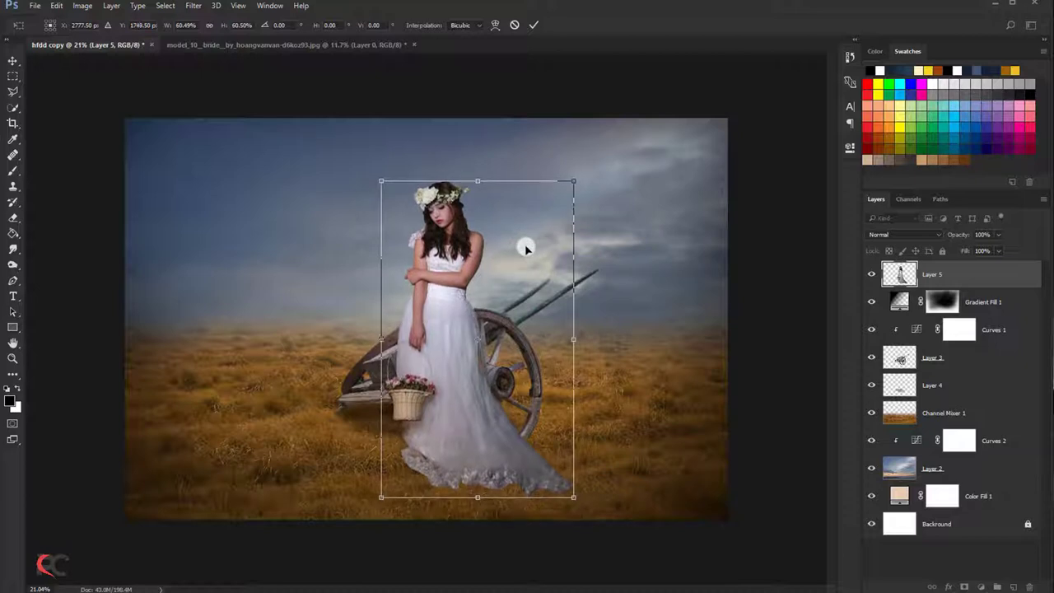
key(shift+Down)
key(shift+Down)
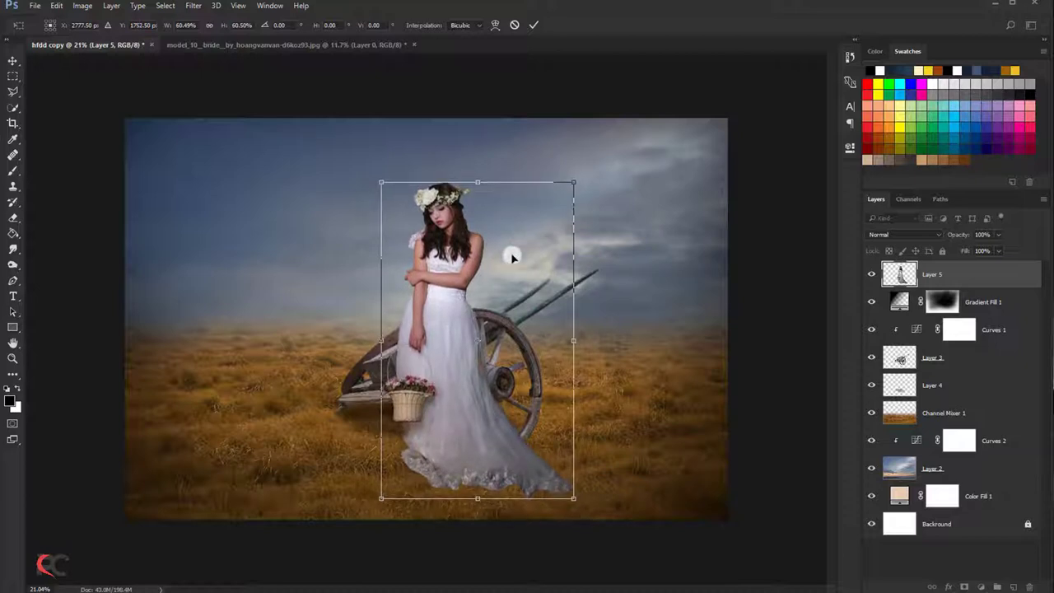
key(shift+Left)
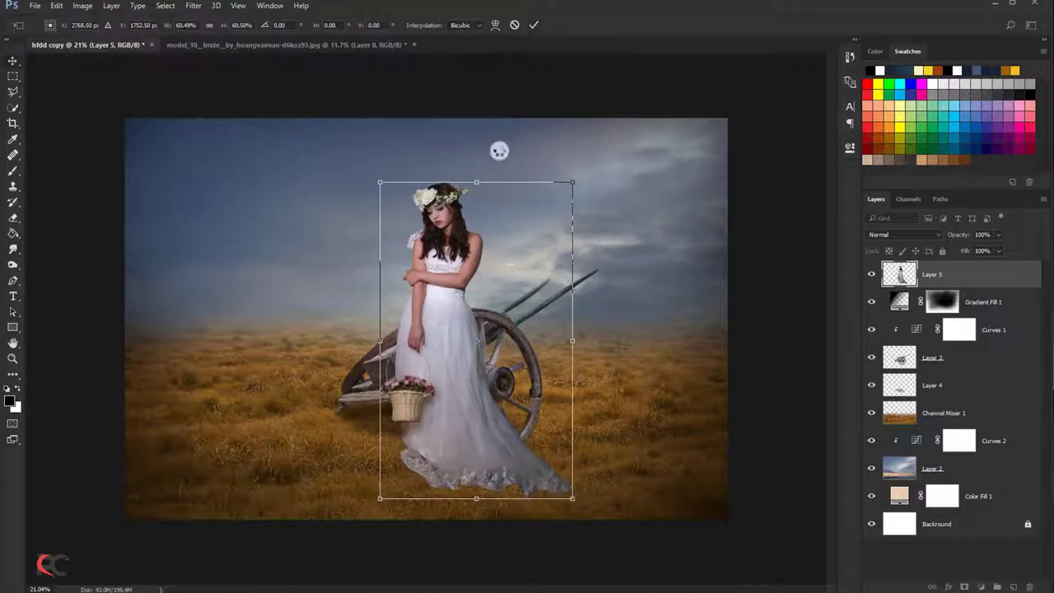
key(Return)
scroll(481, 426, up, 2)
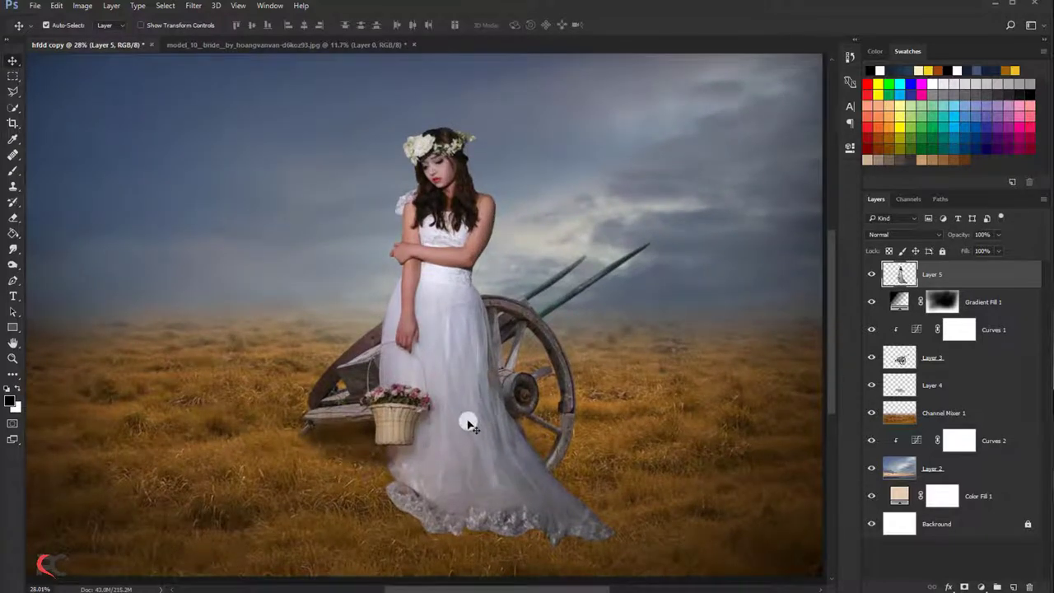
- Set up the Eraser with a soft brush at 100% opacity and 78% flow
drag(464, 423, 423, 358)
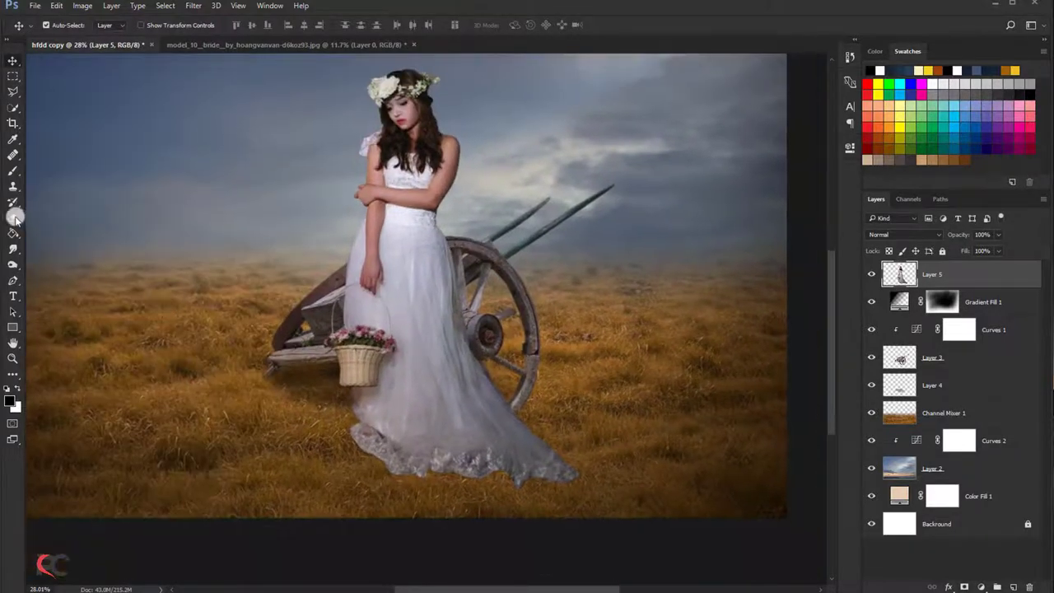
click(13, 218)
click(62, 25)
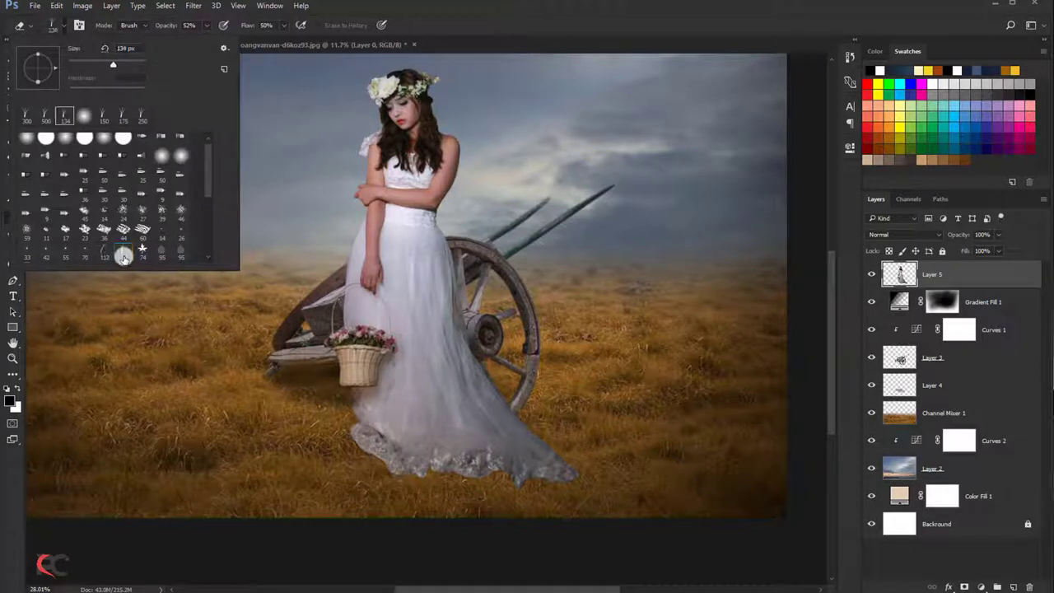
click(206, 25)
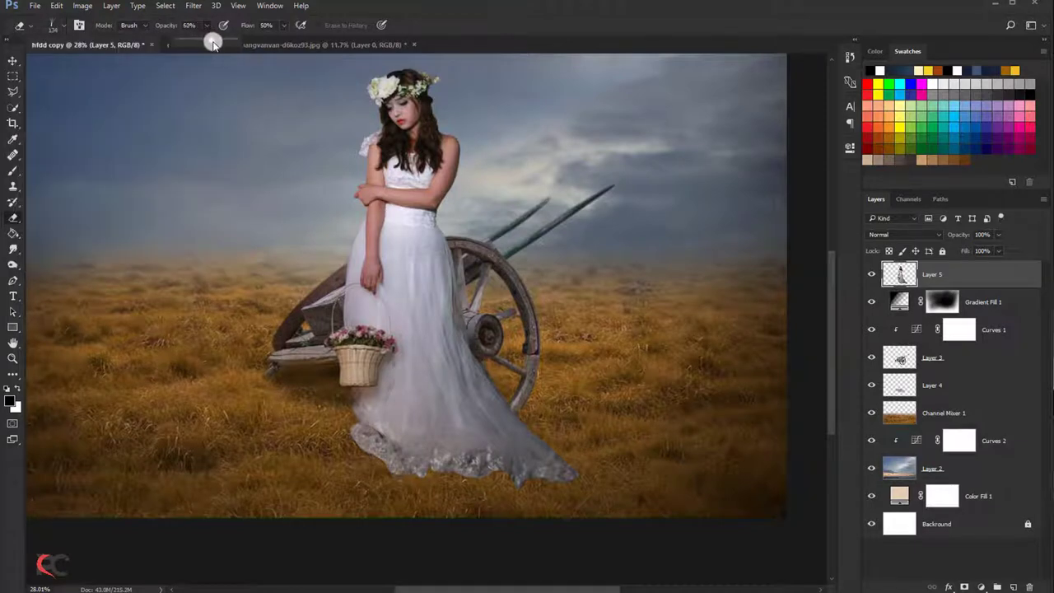
click(283, 25)
drag(300, 44, 303, 44)
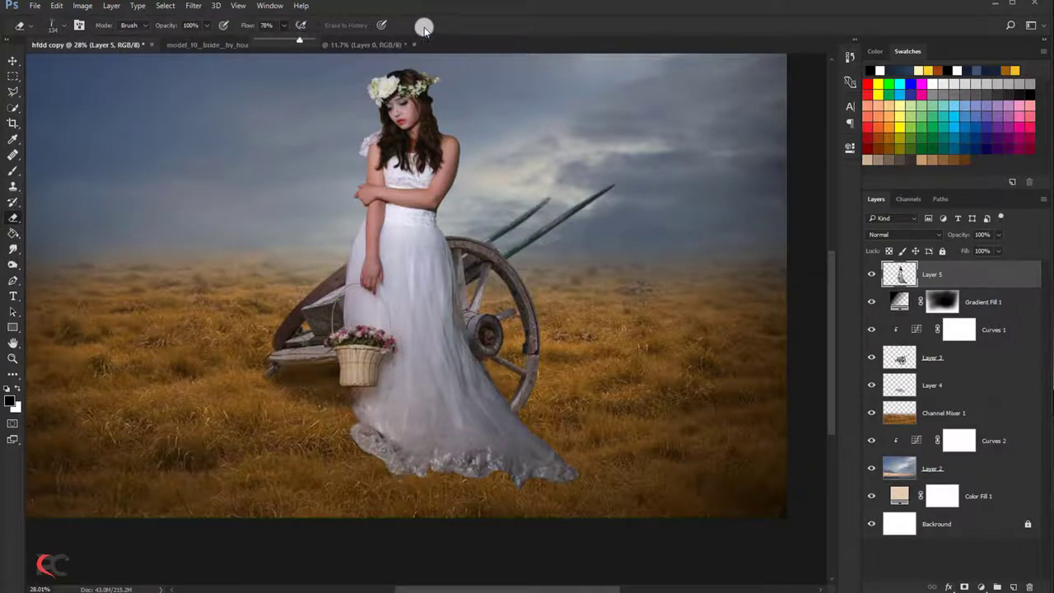
- Erase along the lacy dress hem, fading it into the grass and trimming the trailing tip
scroll(403, 396, up, 1)
scroll(400, 396, up, 1)
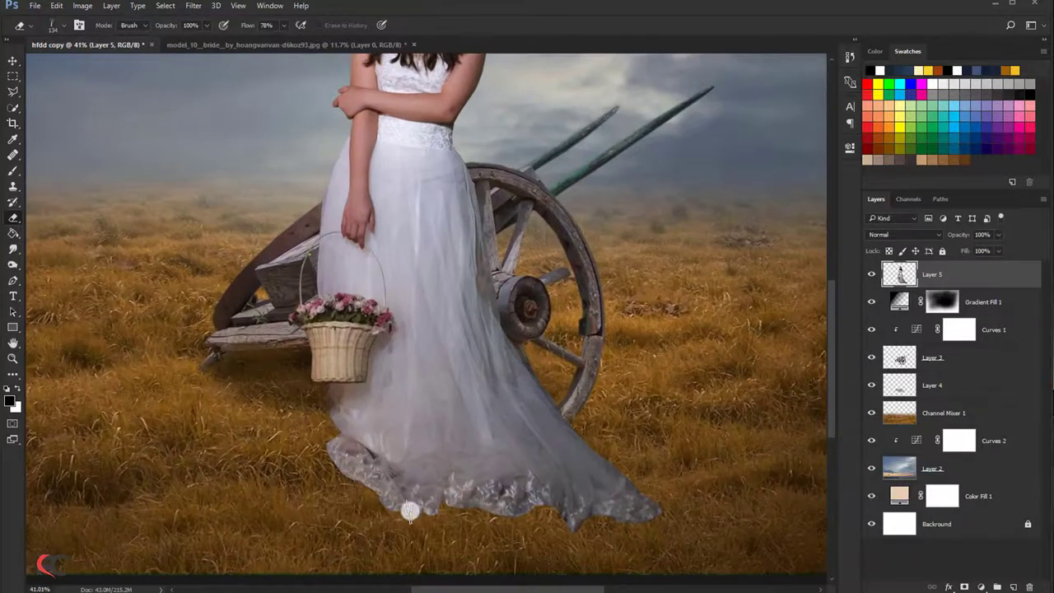
mouse_move(605, 518)
mouse_down()
mouse_move(412, 504)
mouse_move(315, 454)
mouse_up()
scroll(480, 511, down, 2)
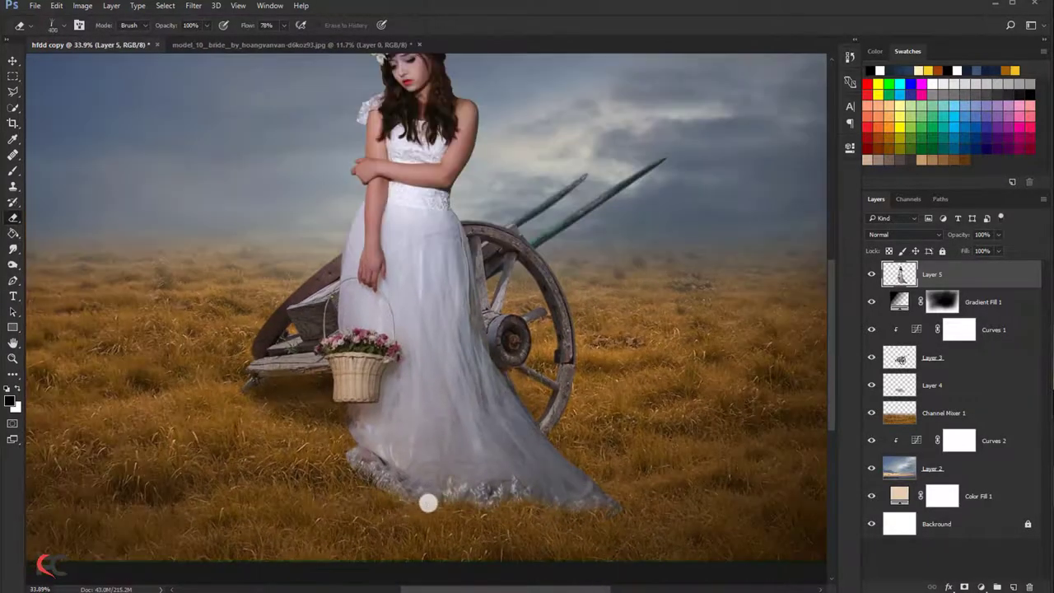
mouse_move(527, 494)
mouse_down()
mouse_move(360, 495)
mouse_move(517, 488)
mouse_move(395, 494)
mouse_move(555, 502)
mouse_move(452, 483)
mouse_move(484, 476)
mouse_up()
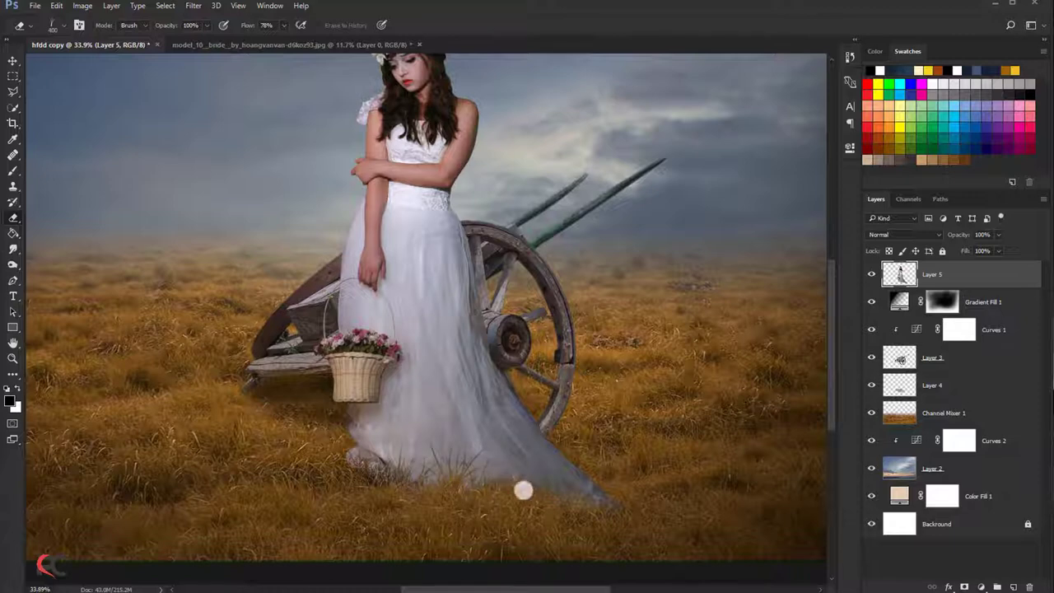
scroll(417, 485, down, 2)
scroll(373, 449, down, 1)
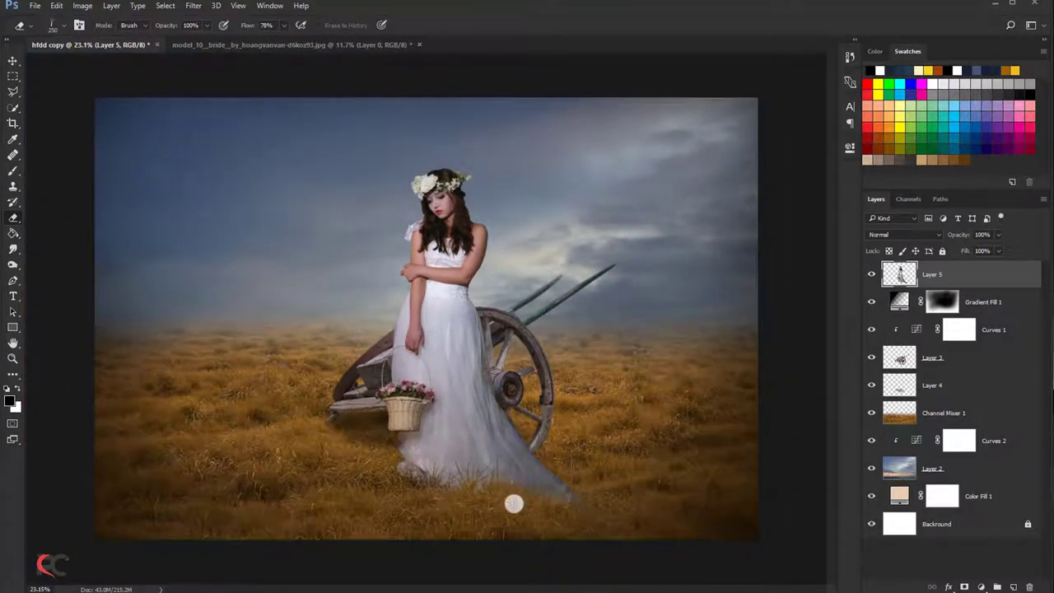
mouse_move(513, 503)
mouse_down()
mouse_move(582, 489)
mouse_move(544, 499)
mouse_up()
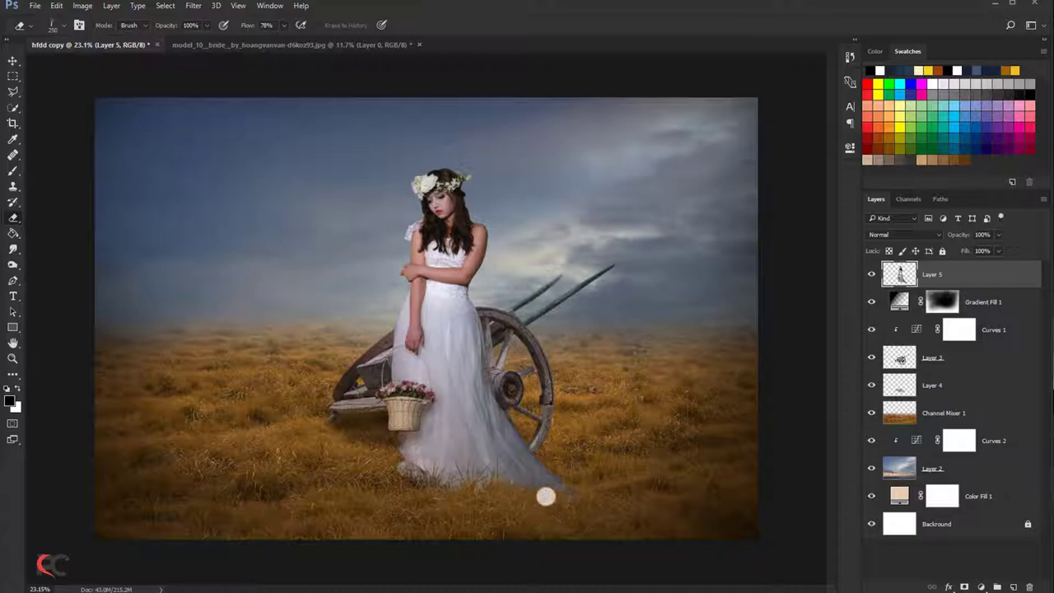
scroll(420, 439, down, 1)
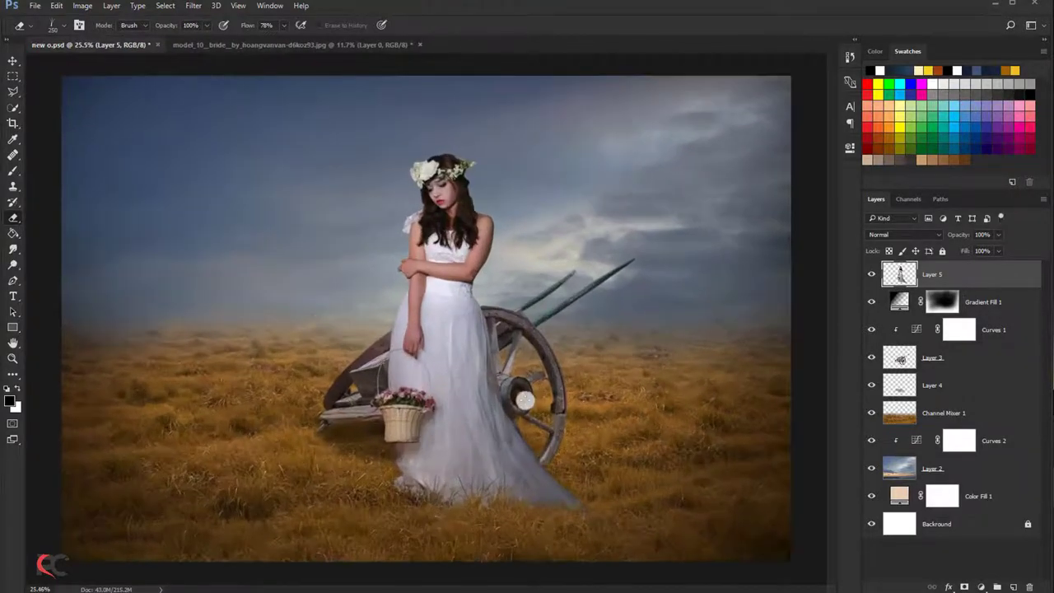
scroll(524, 401, up, 1)
scroll(524, 401, up, 1)
click(13, 61)
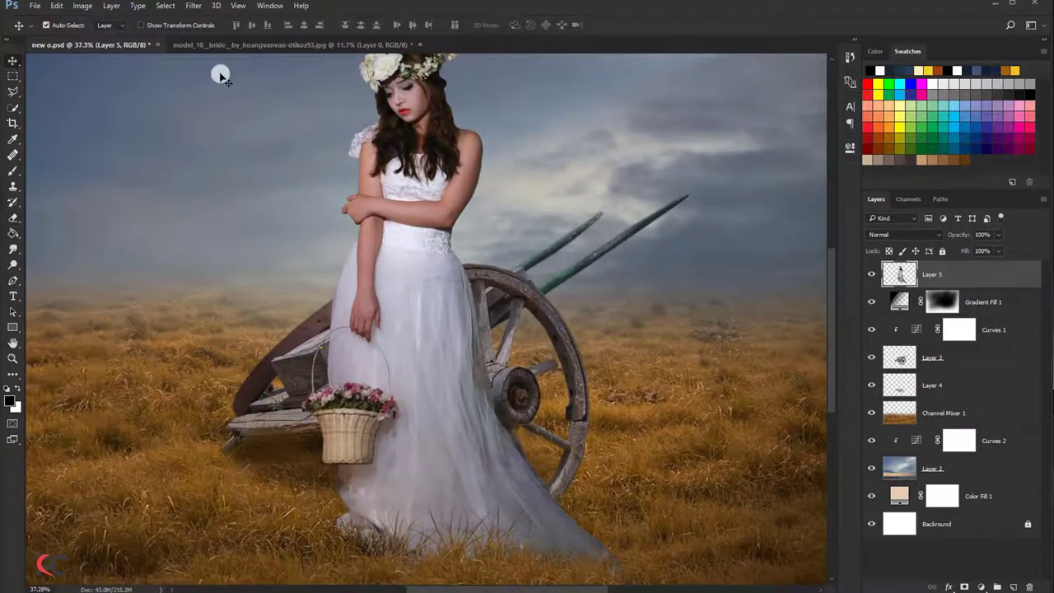
- Close the model_10 bride source document
click(216, 44)
click(420, 44)
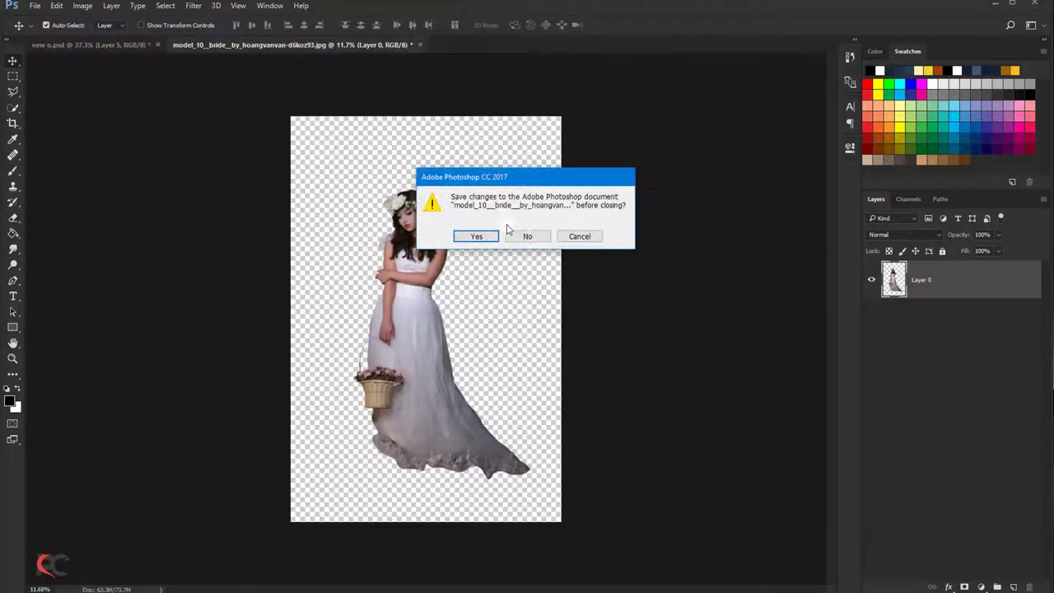
click(512, 235)
- Duplicate Layer 5, boost the copy's saturation, and add a layer mask to it
key(ctrl+j)
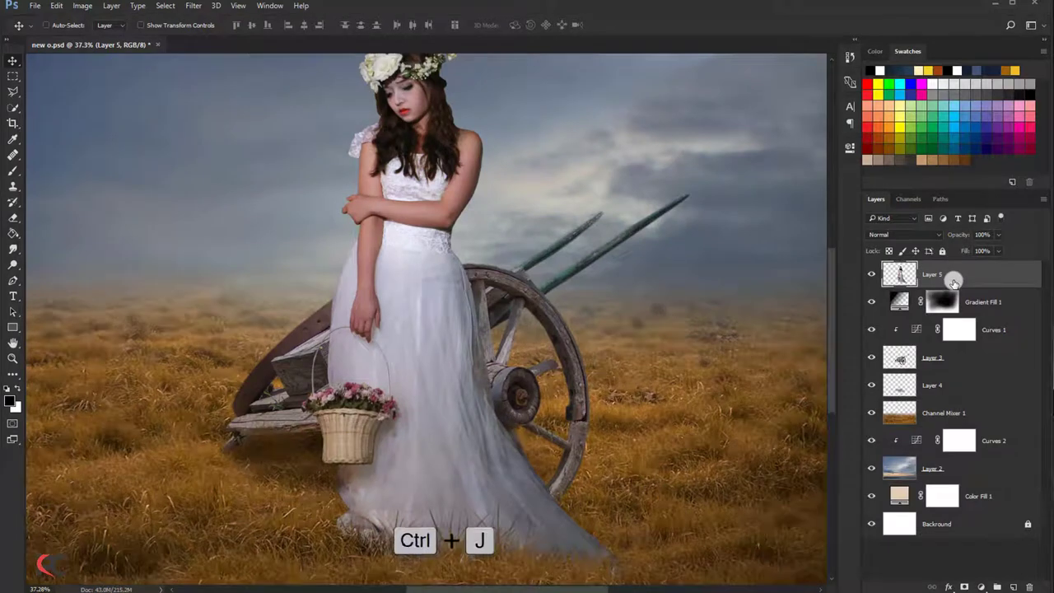
scroll(309, 415, up, 1)
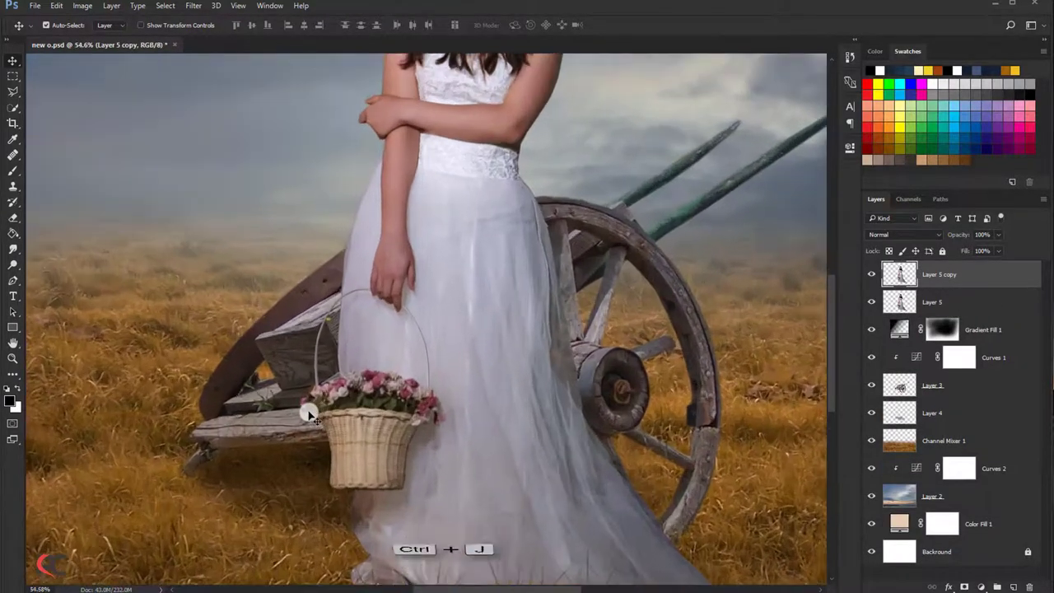
key(ctrl+u)
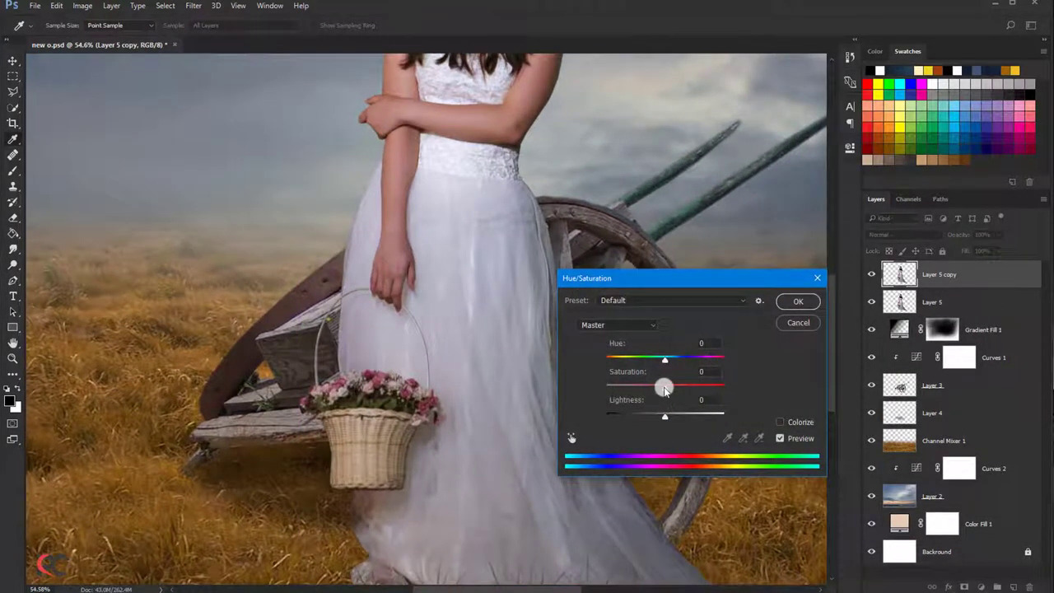
drag(665, 389, 692, 388)
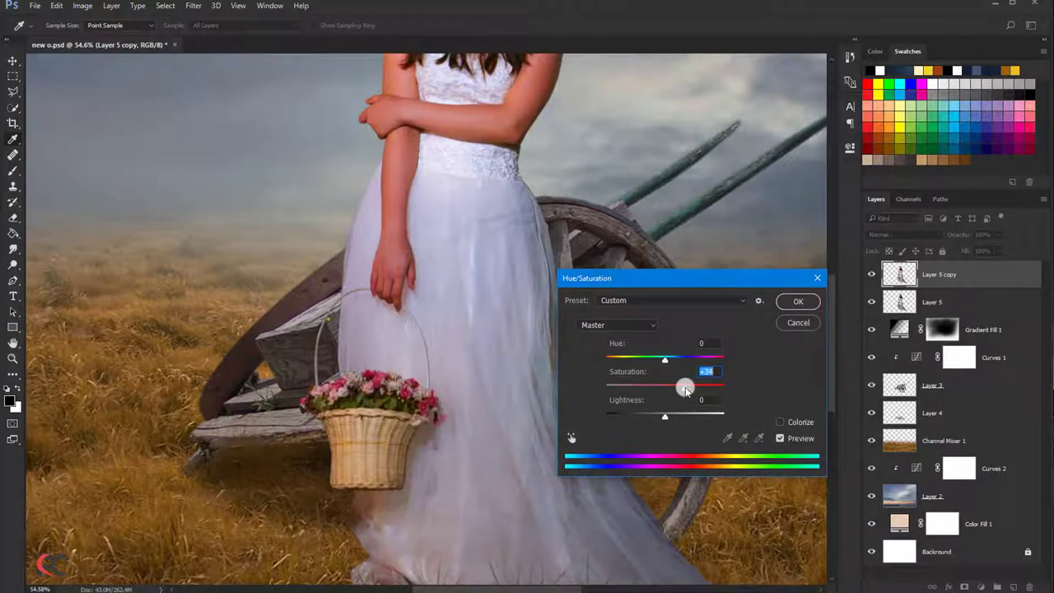
click(783, 305)
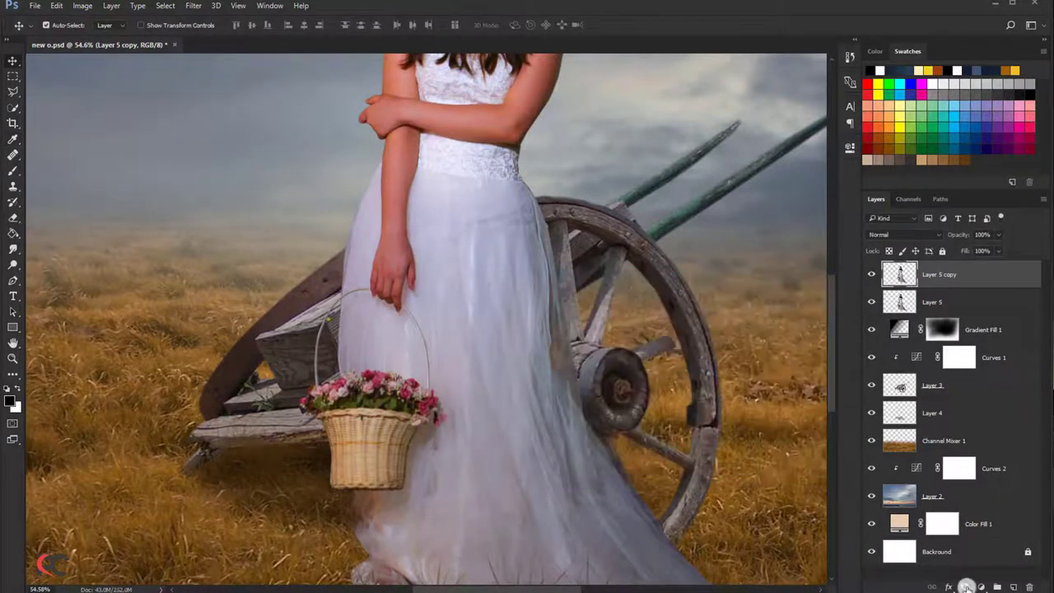
click(966, 587)
- Invert Layer 5 copy's mask and paint white to restore the flower basket over the skirt
key(ctrl+i)
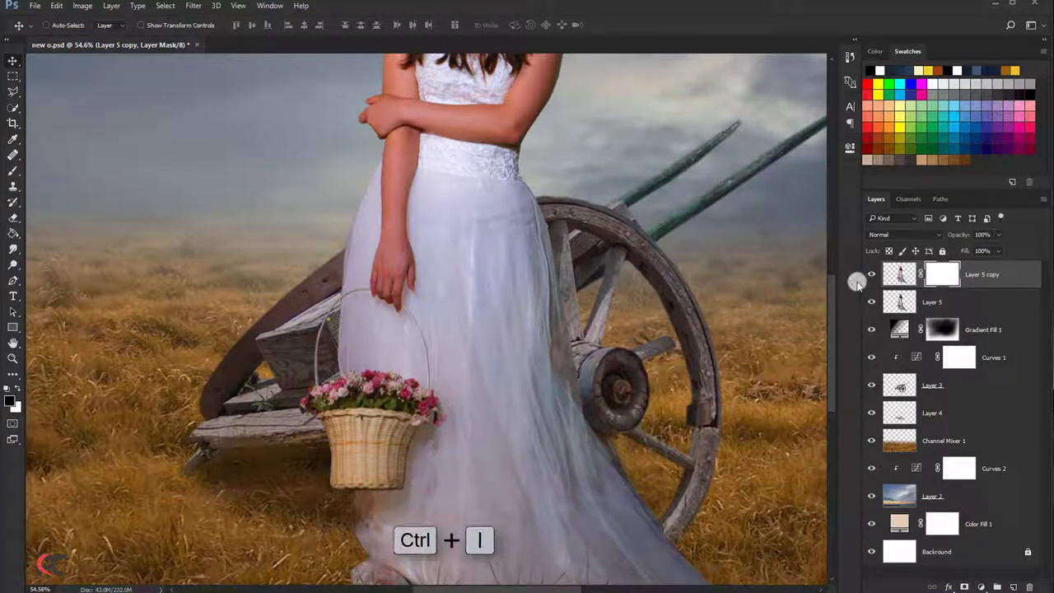
scroll(303, 401, up, 3)
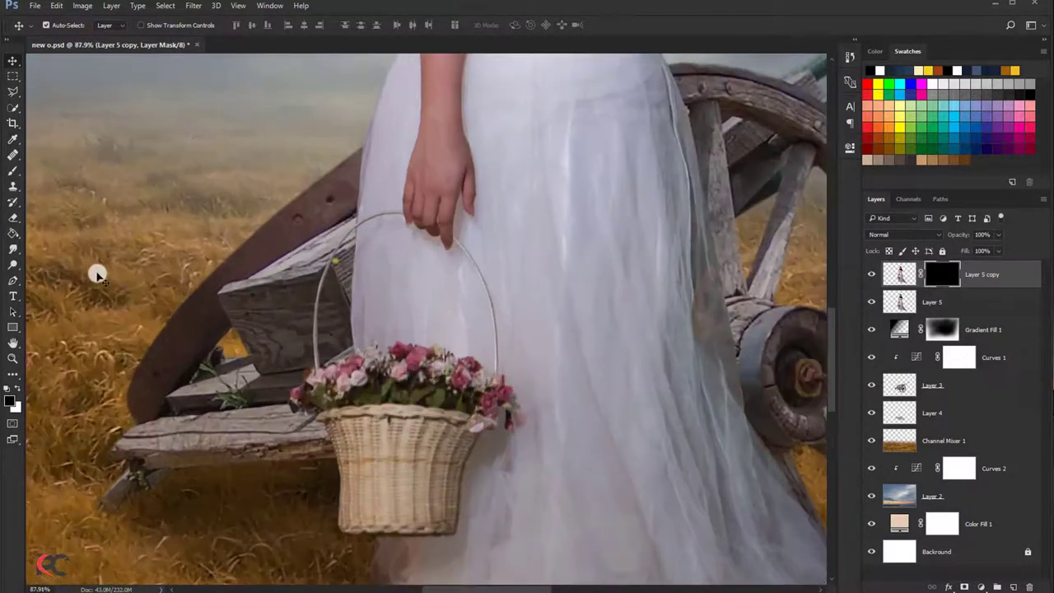
click(15, 171)
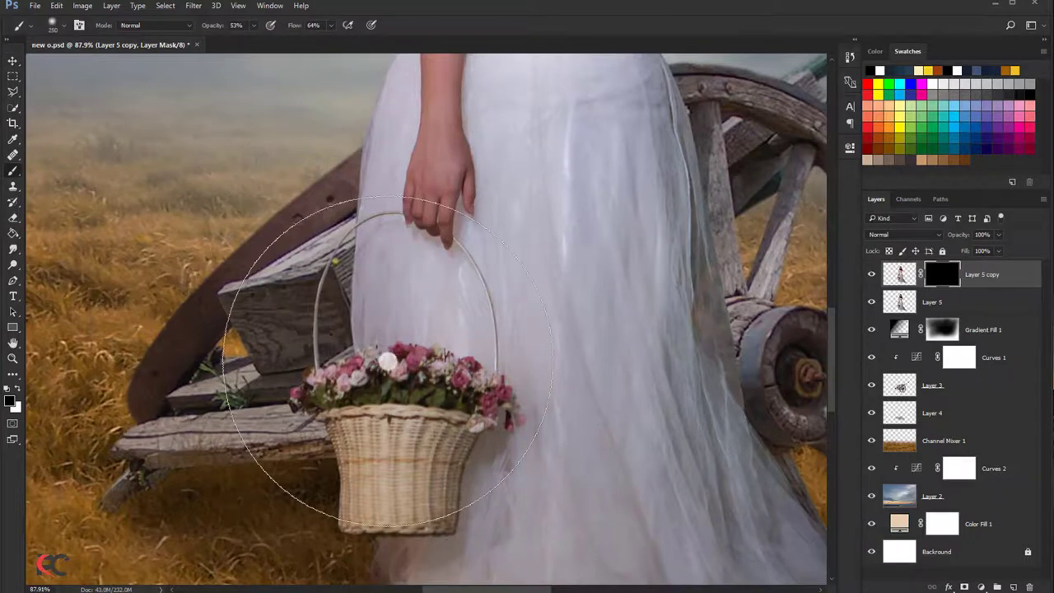
click(17, 388)
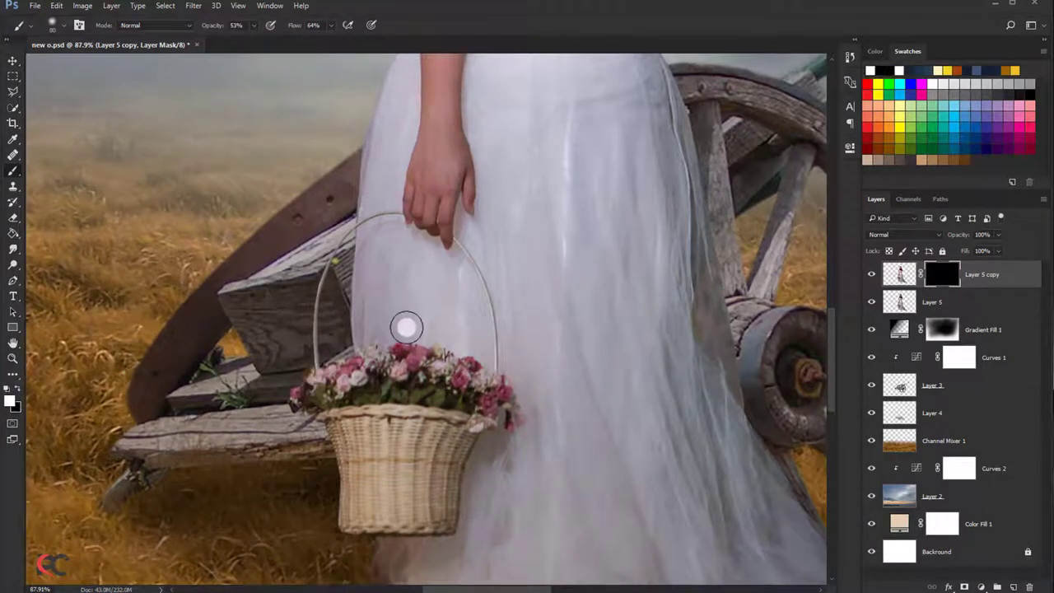
mouse_move(352, 376)
mouse_down()
mouse_move(339, 387)
mouse_move(456, 389)
mouse_move(444, 371)
mouse_move(487, 384)
mouse_move(485, 401)
mouse_move(497, 404)
mouse_move(376, 377)
mouse_move(318, 392)
mouse_move(398, 383)
mouse_up()
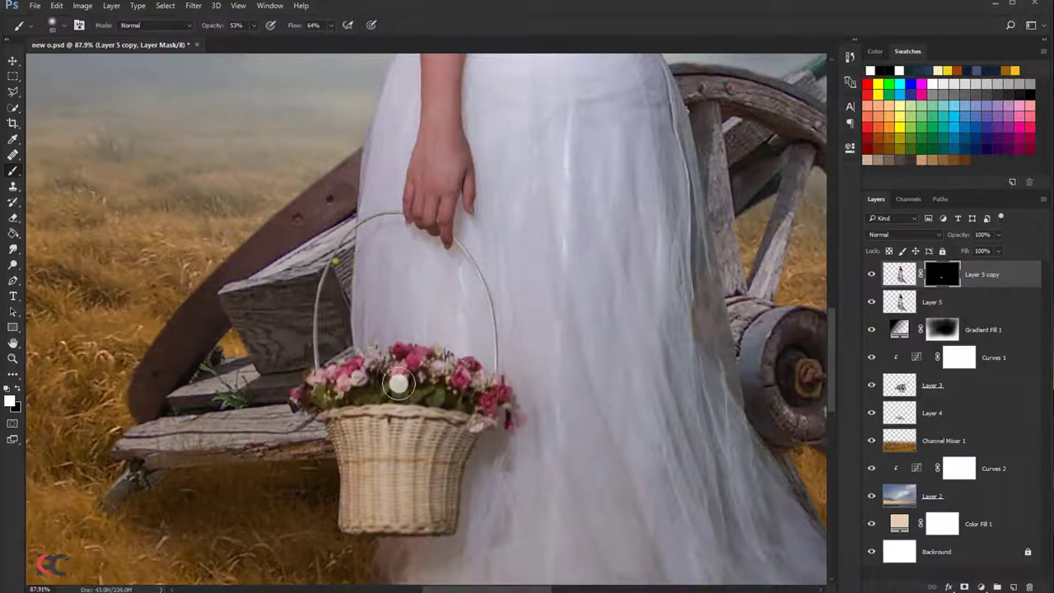
- Compare against the original bride layer, then delete Layer 5 copy's mask
click(869, 275)
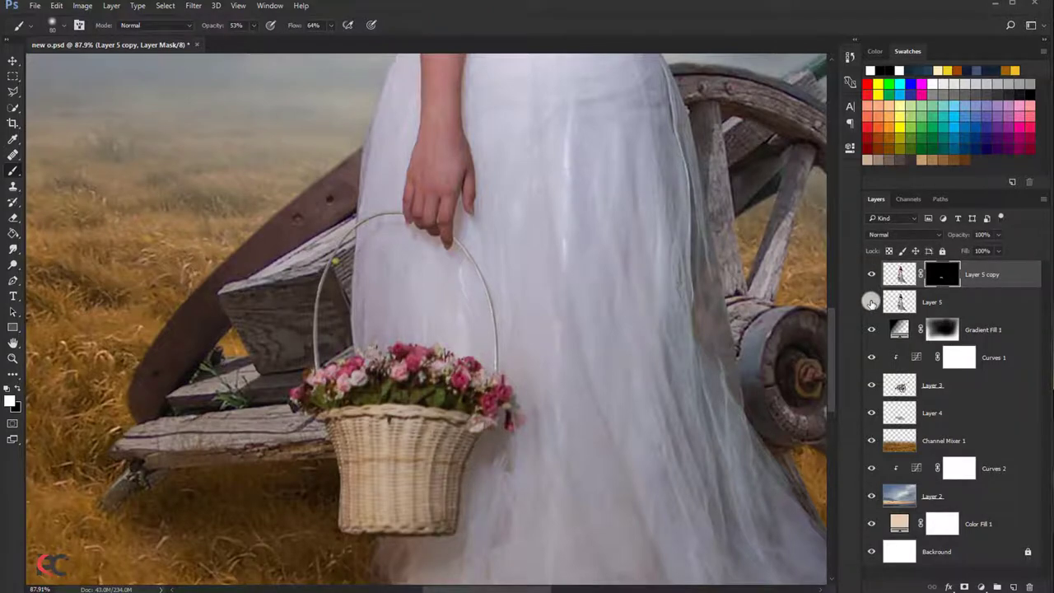
click(871, 302)
click(871, 302)
scroll(493, 335, down, 2)
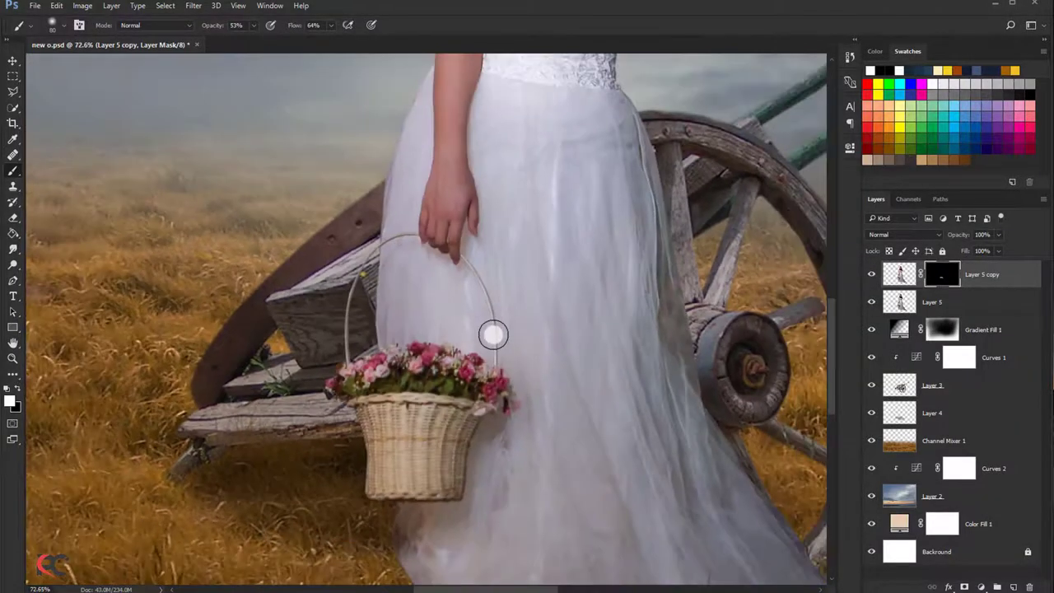
scroll(492, 335, down, 2)
scroll(493, 335, down, 2)
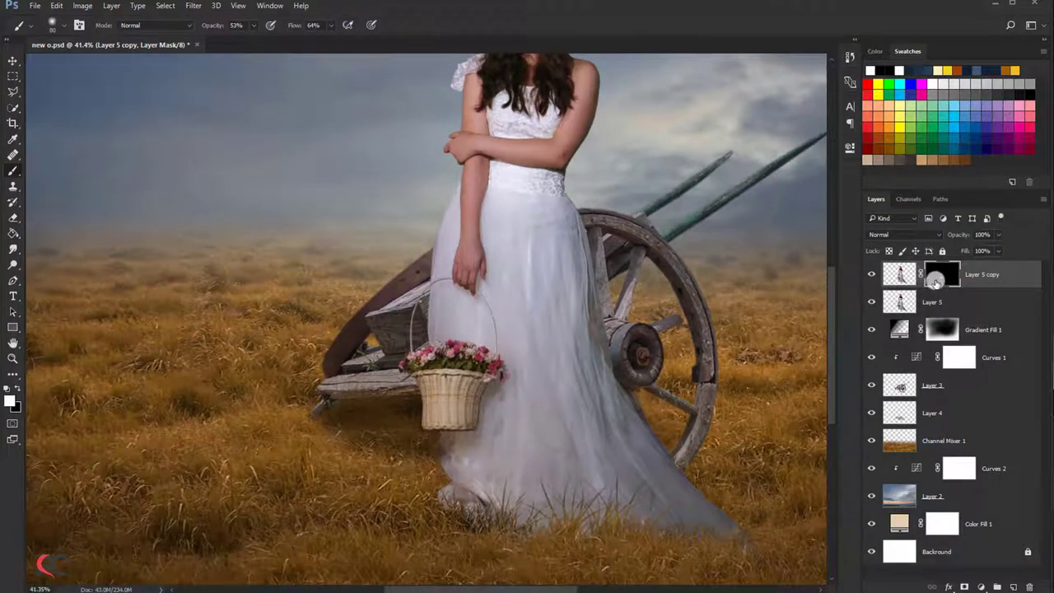
right_click(935, 280)
click(930, 302)
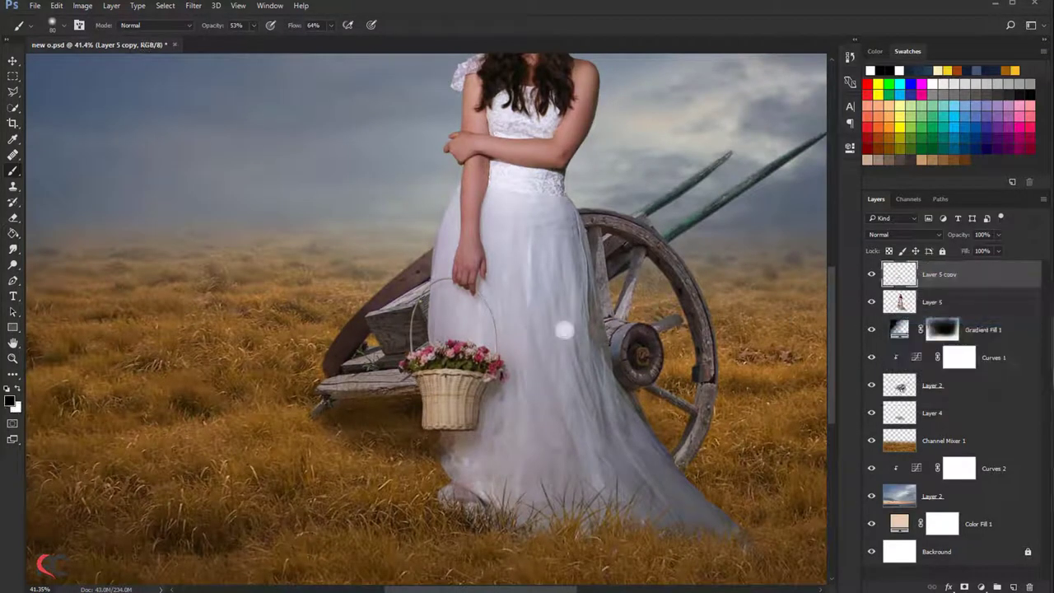
- Shift-select Layer 5 and merge both bride layers into Layer 5 copy with Ctrl+E
scroll(469, 372, up, 1)
scroll(469, 372, up, 2)
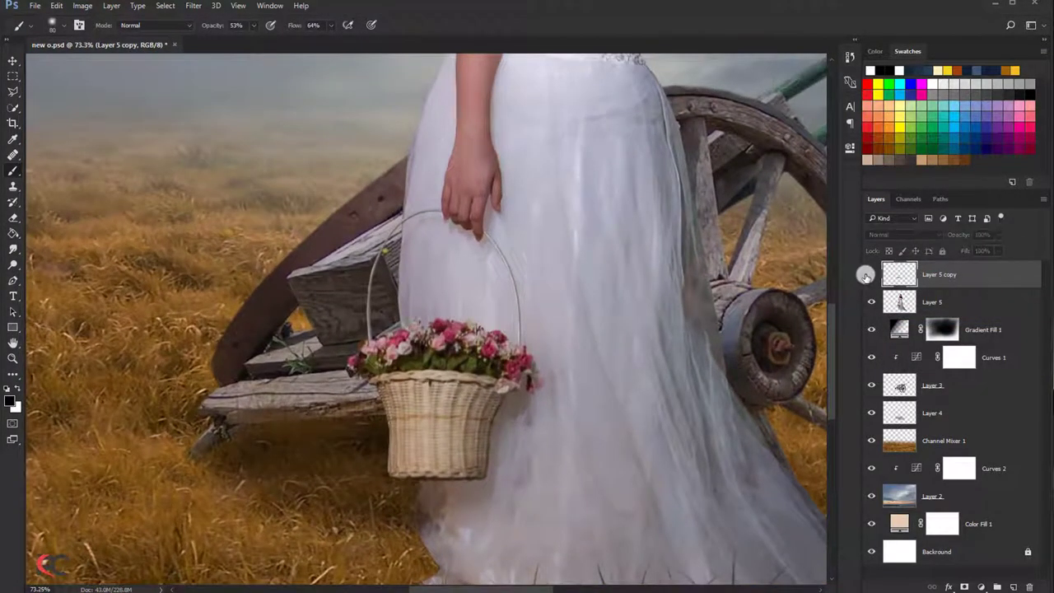
scroll(585, 309, down, 2)
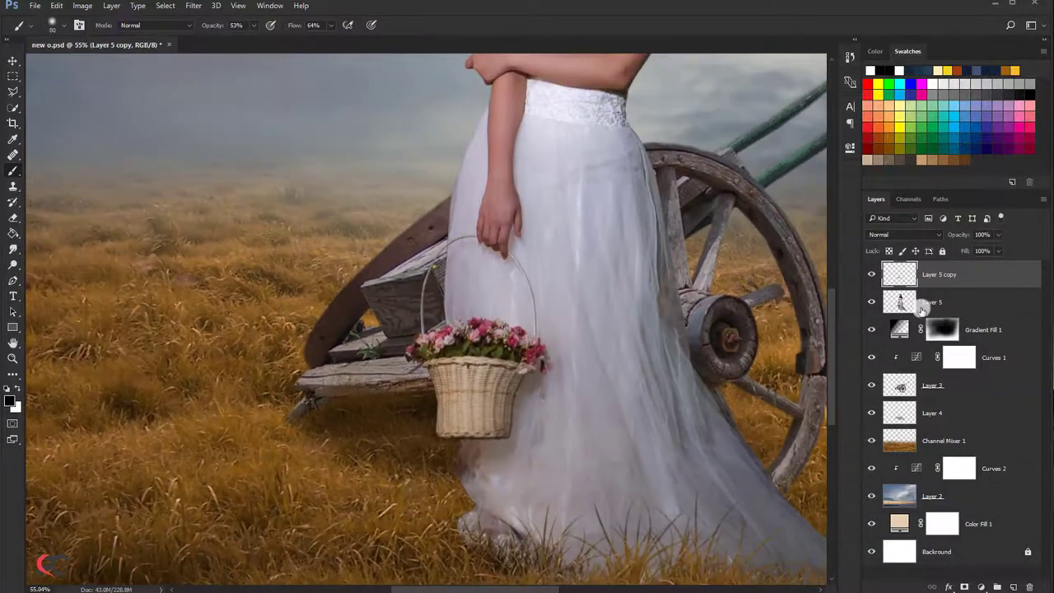
shift+click(927, 305)
scroll(564, 301, down, 3)
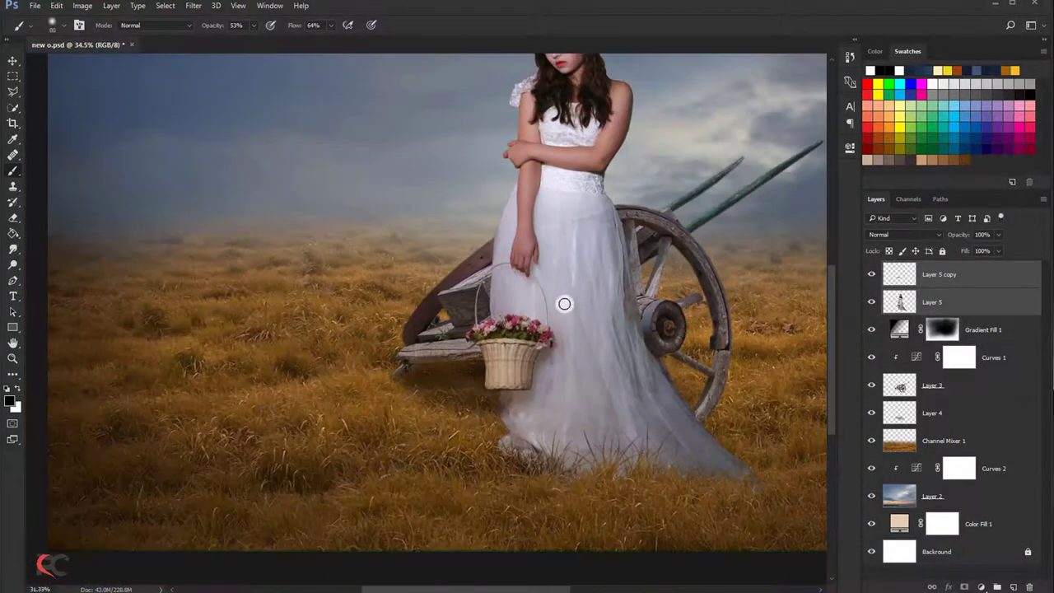
scroll(564, 304, down, 3)
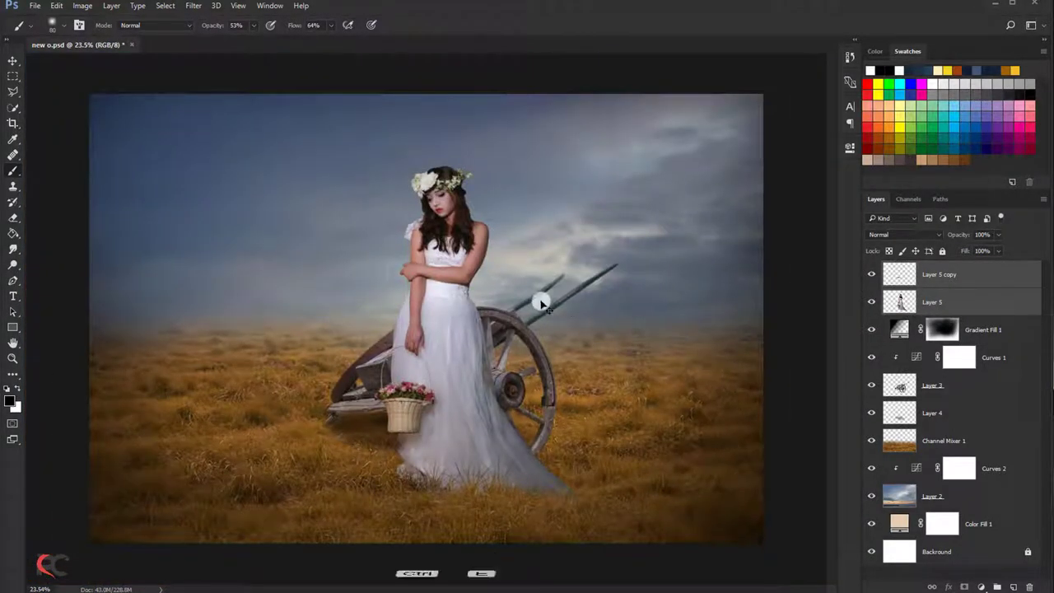
key(ctrl+e)
scroll(395, 346, up, 1)
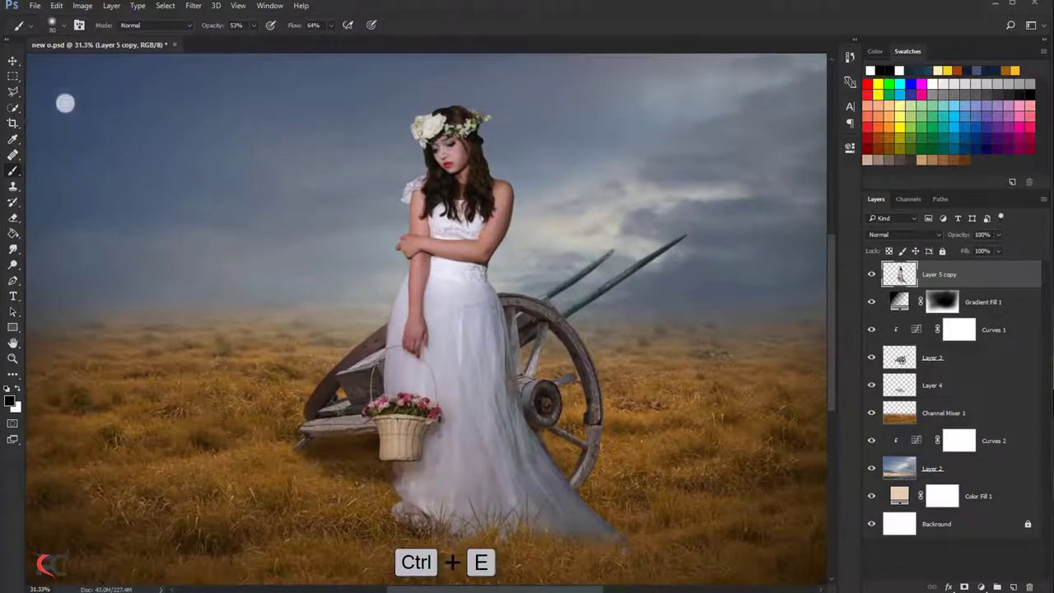
click(12, 61)
scroll(464, 130, up, 1)
scroll(464, 129, up, 1)
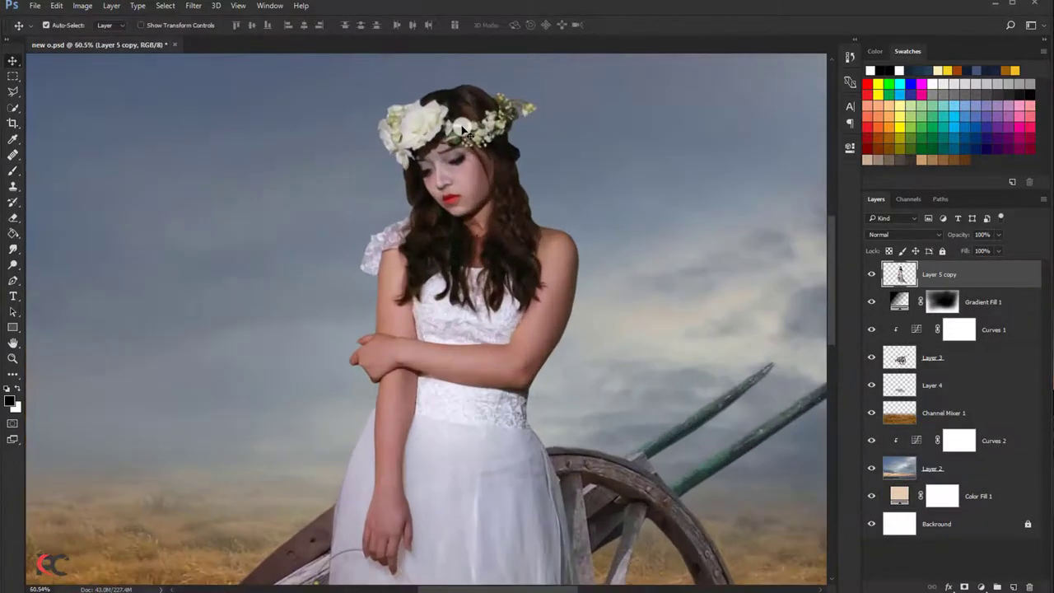
scroll(463, 140, down, 1)
scroll(463, 140, down, 1)
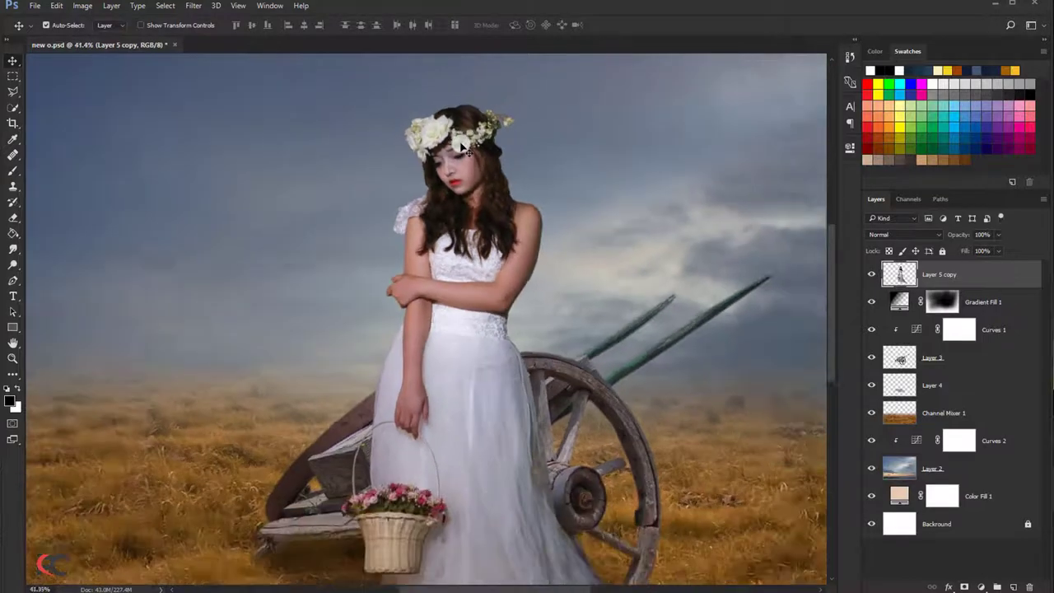
scroll(464, 140, down, 1)
scroll(461, 148, down, 1)
scroll(460, 149, down, 1)
scroll(459, 148, down, 1)
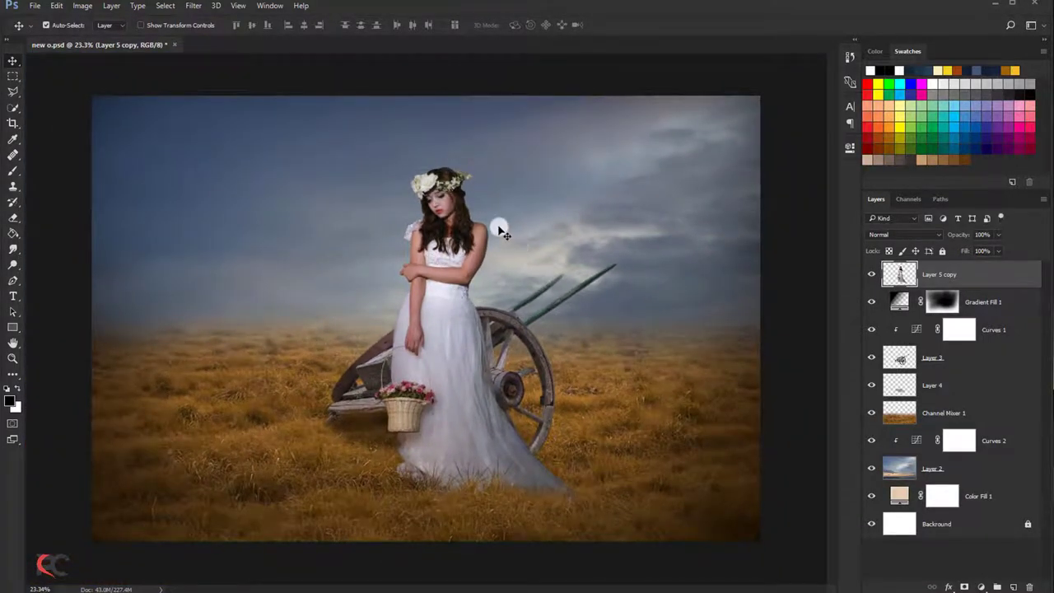
scroll(512, 234, up, 5)
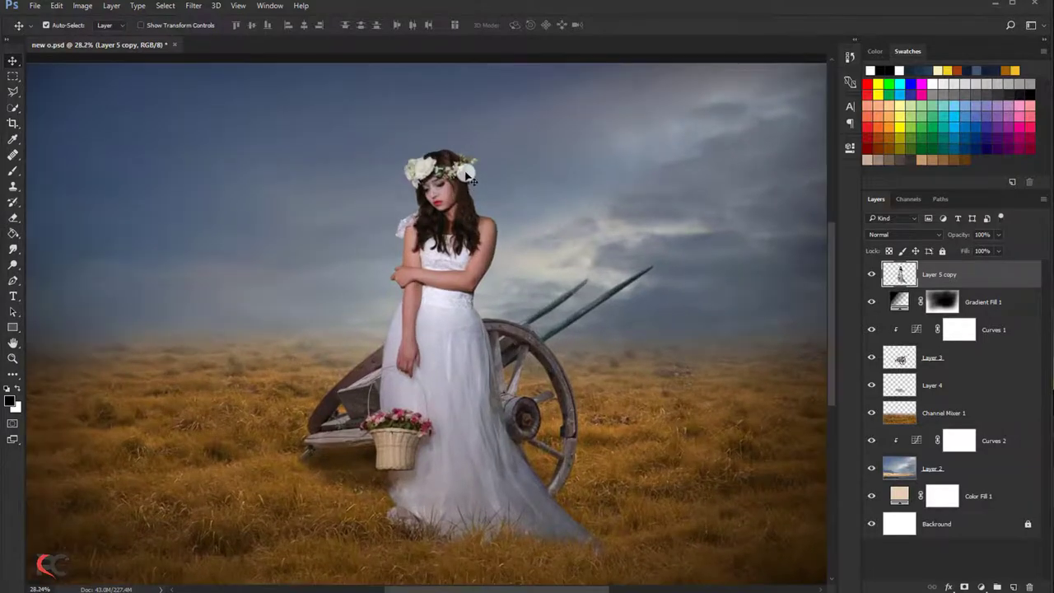
- Choose the Eraser with a brush preset enlarged to size 20 for the hair edges
click(12, 218)
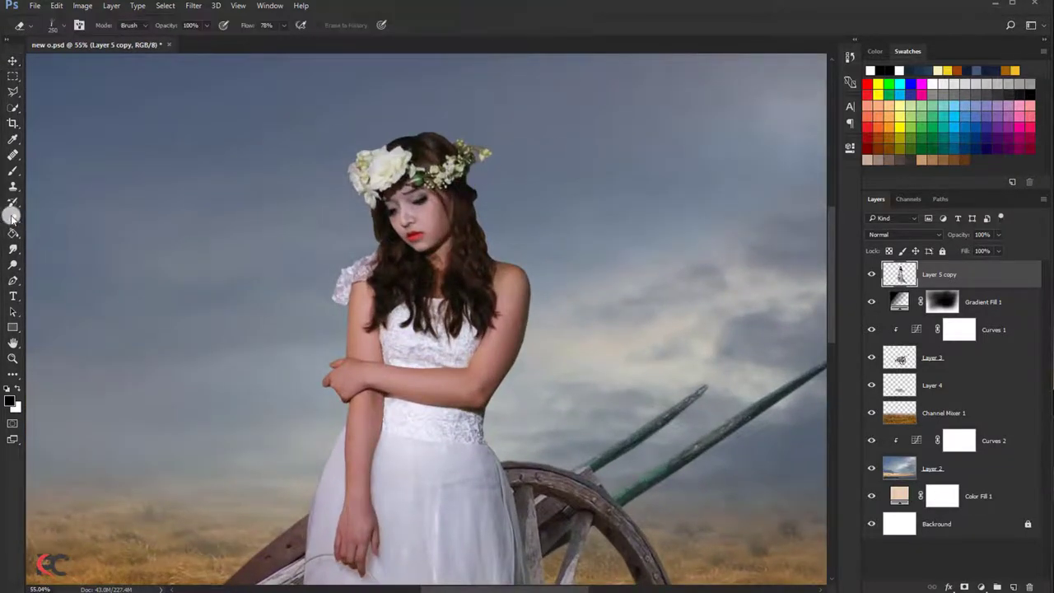
click(58, 27)
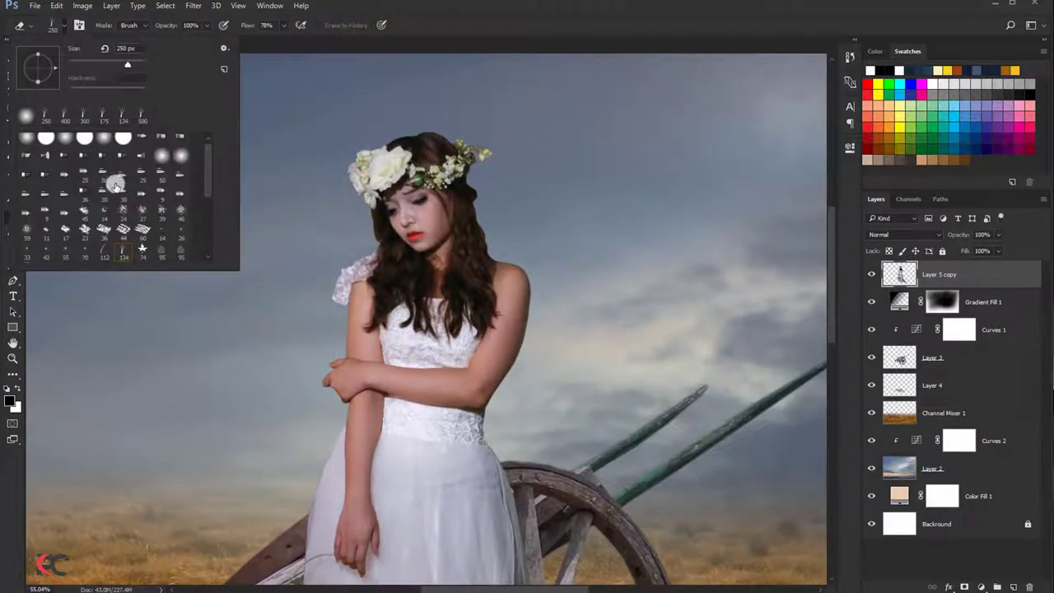
click(429, 34)
scroll(450, 243, up, 1)
key(bracketright)
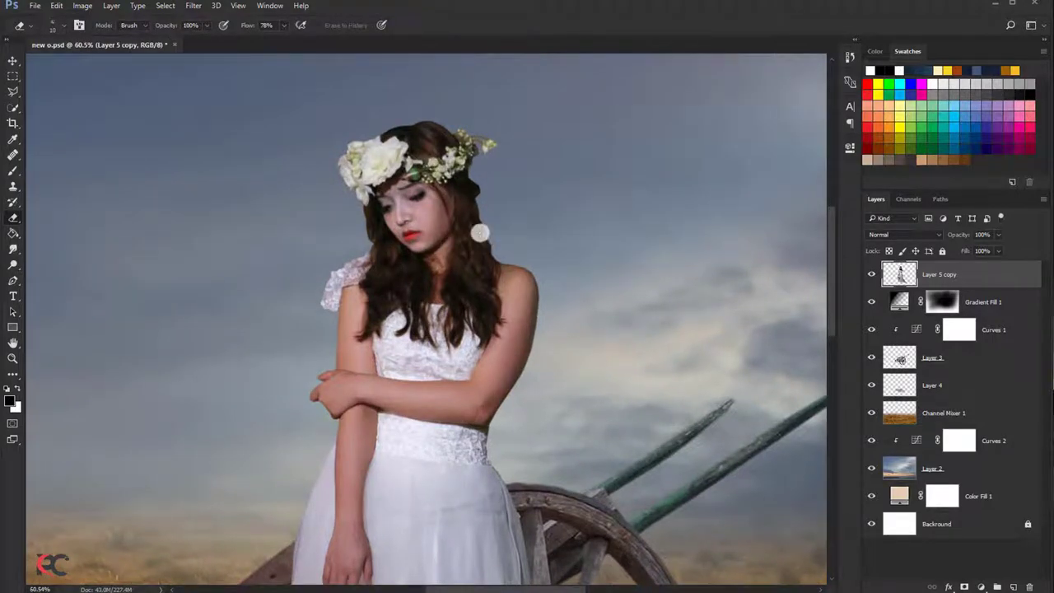
- Smudge stray hair strands beside the shoulder with a soft round brush at 96% strength
click(18, 171)
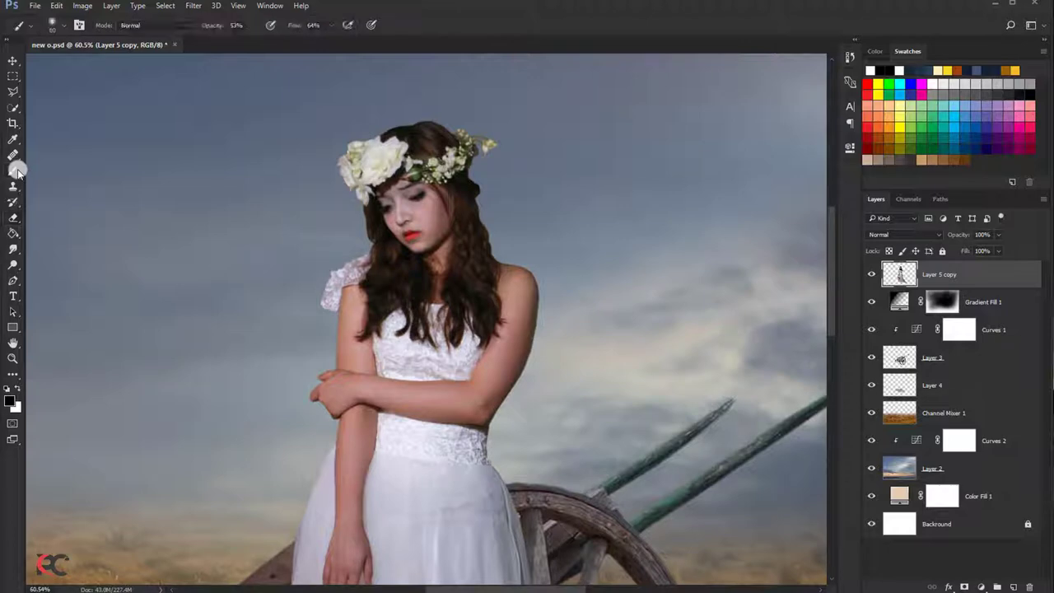
click(54, 27)
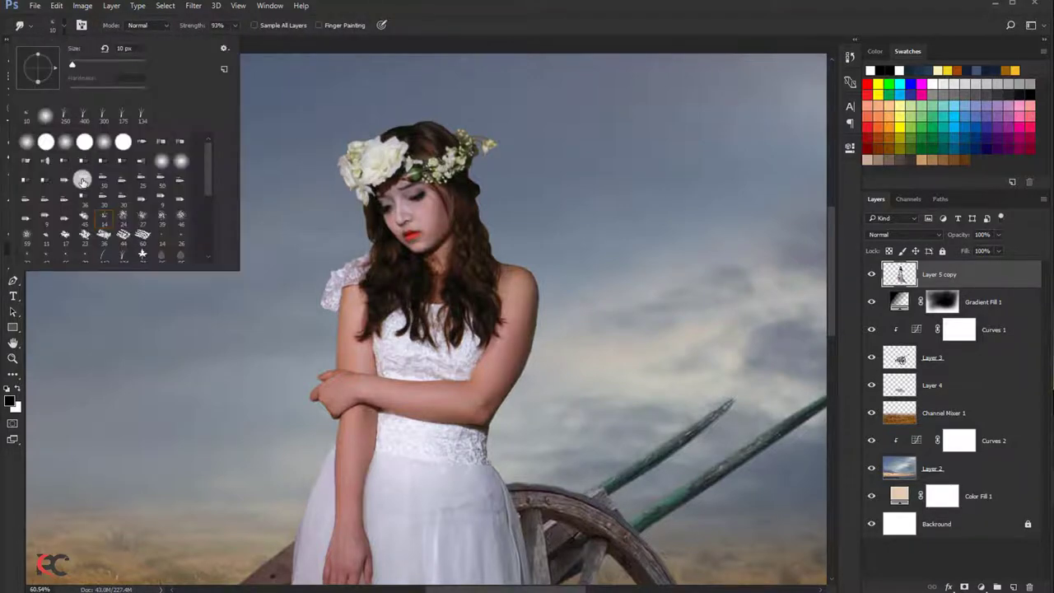
click(415, 25)
scroll(488, 267, up, 2)
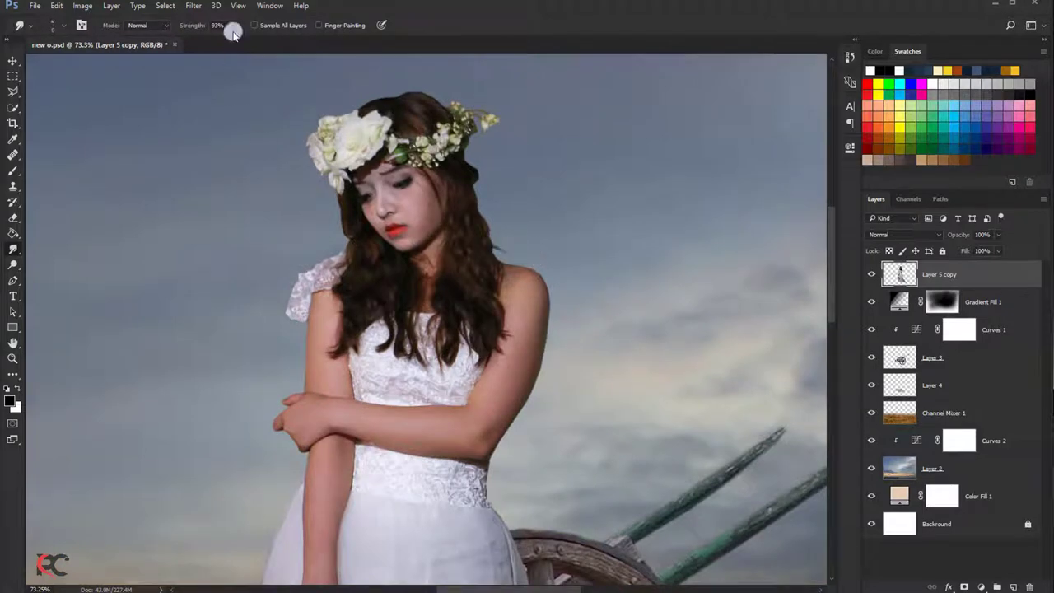
drag(235, 35, 231, 36)
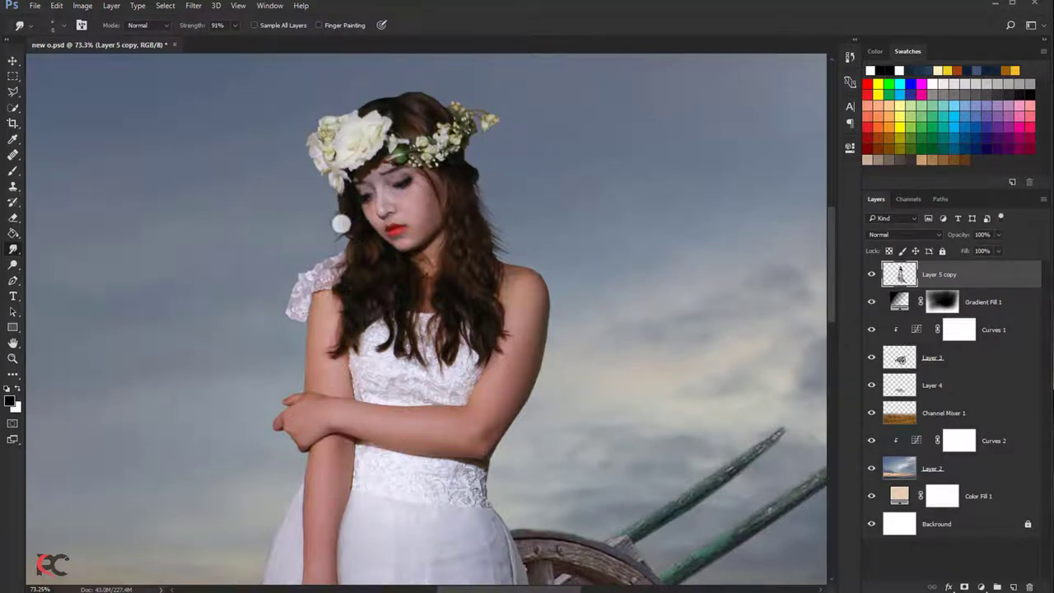
key(9)
key(6)
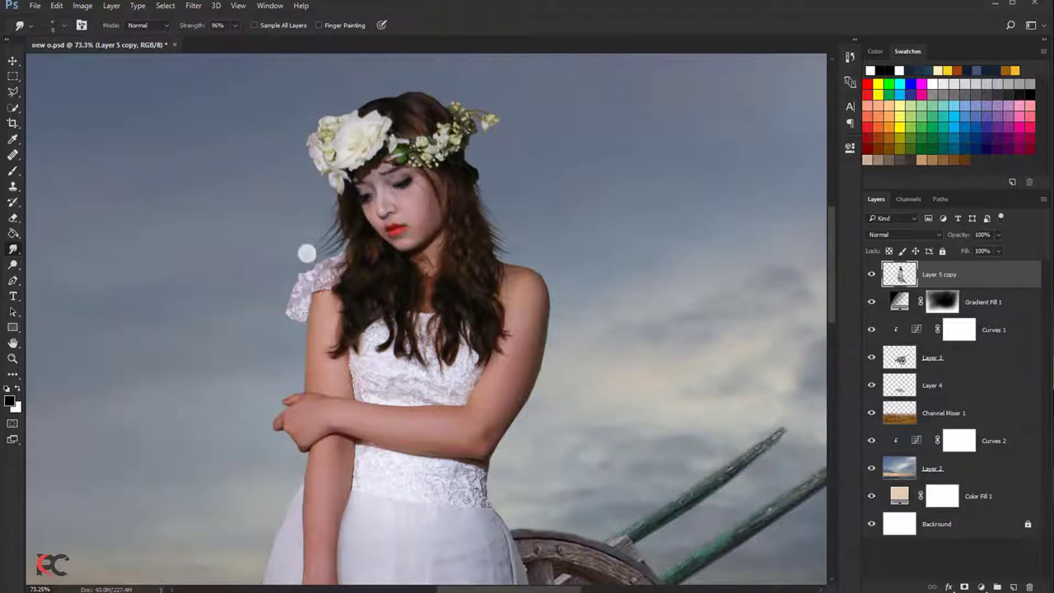
drag(306, 254, 309, 263)
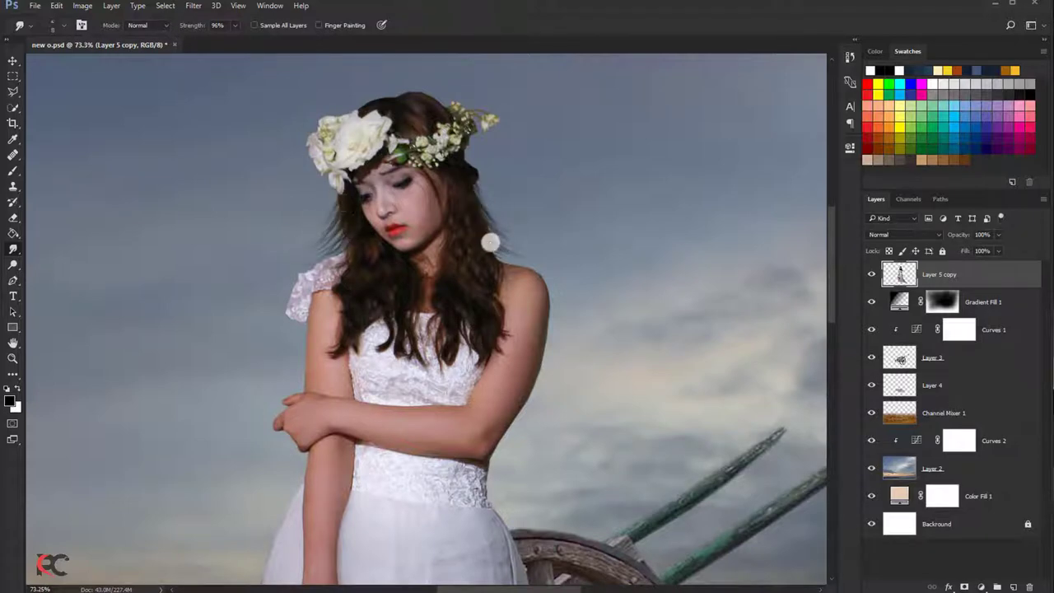
scroll(431, 224, down, 3)
scroll(430, 198, down, 2)
scroll(432, 207, down, 2)
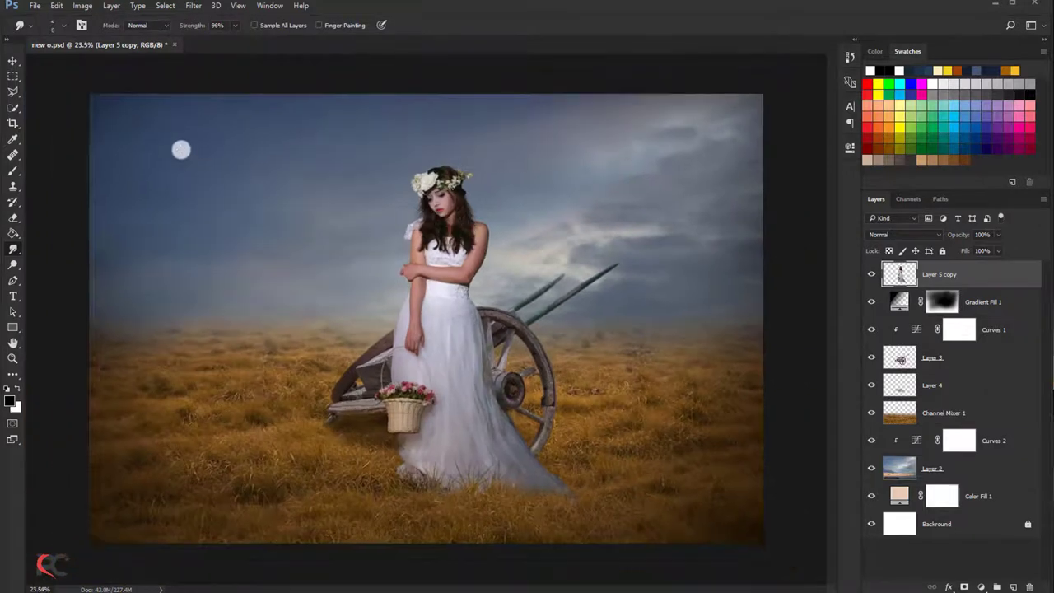
- Select Curves 1 through Layer 4 and nudge the wagon up slightly
click(17, 64)
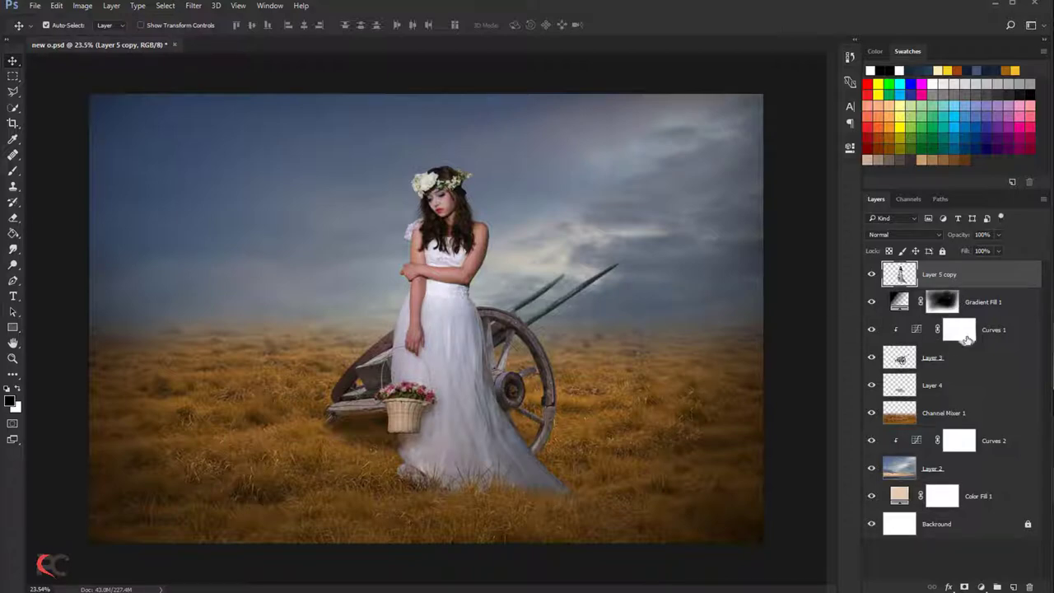
click(989, 334)
shift+click(960, 384)
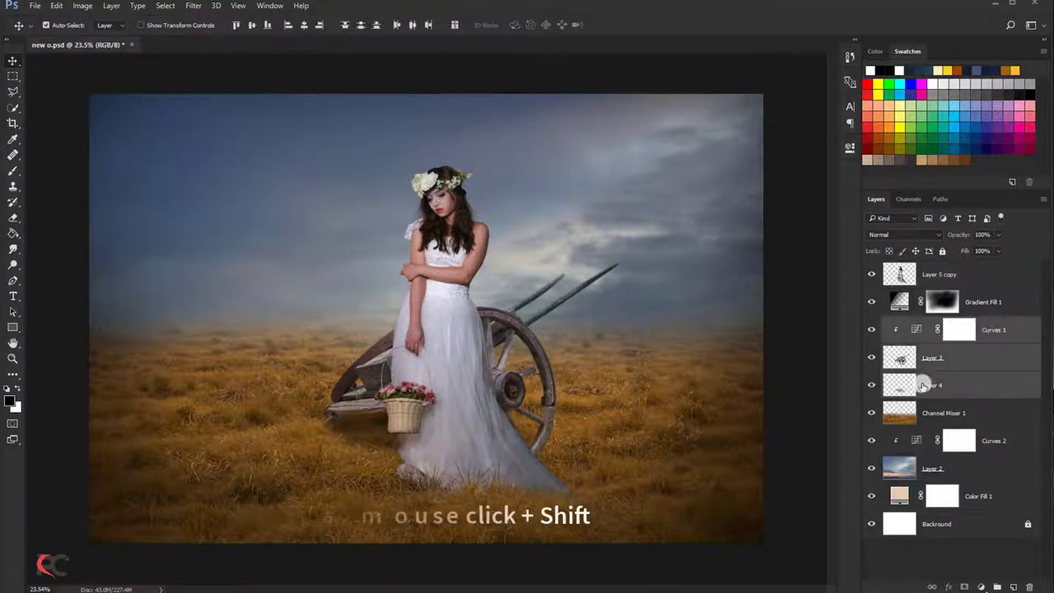
drag(576, 335, 576, 329)
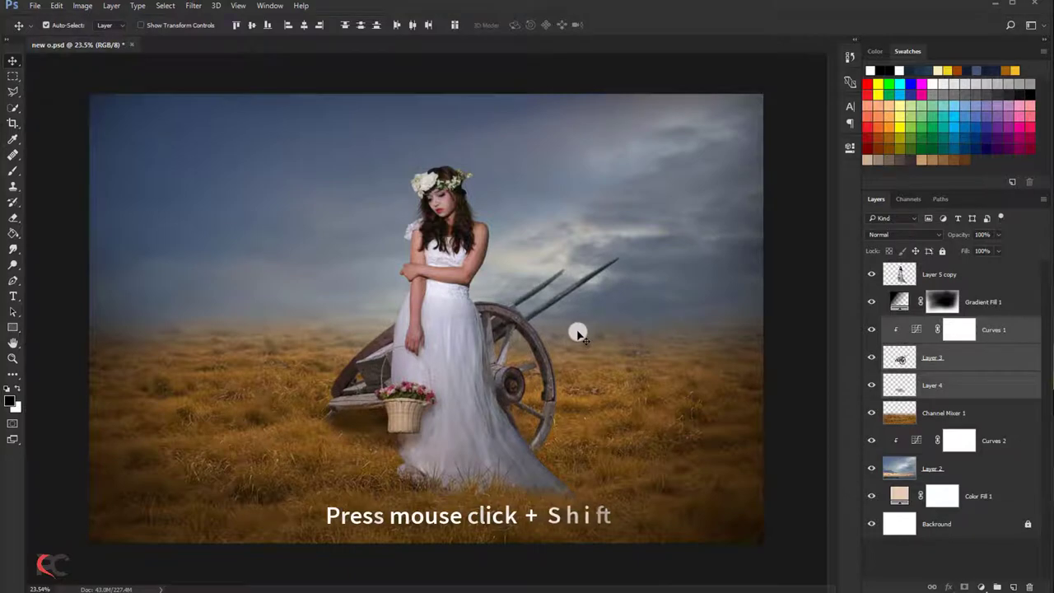
- Move the bride's Layer 5 copy up slightly, fine-tuning with arrow-key nudges
click(929, 278)
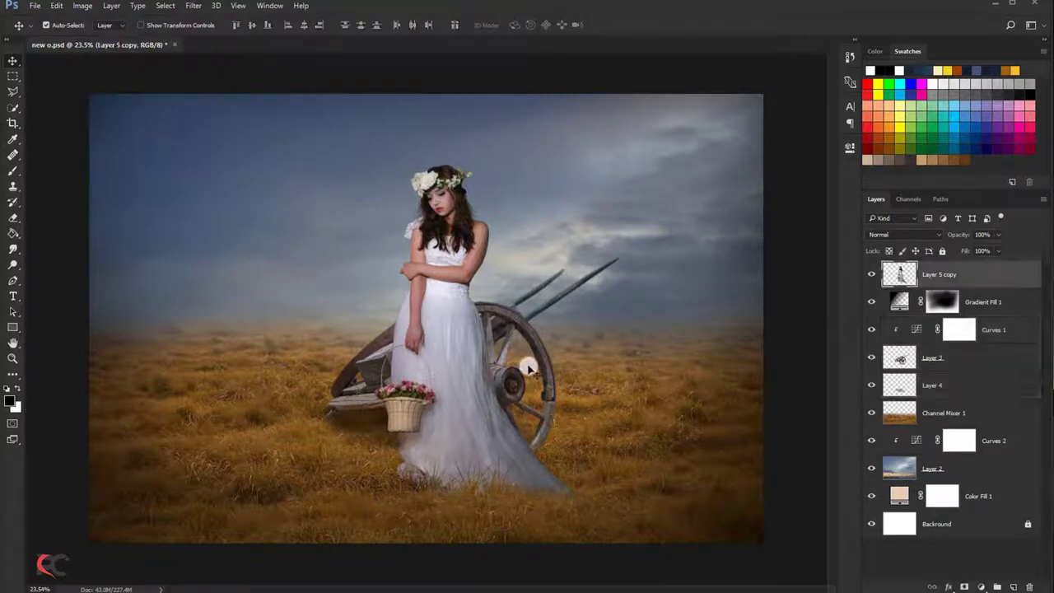
drag(530, 377, 528, 368)
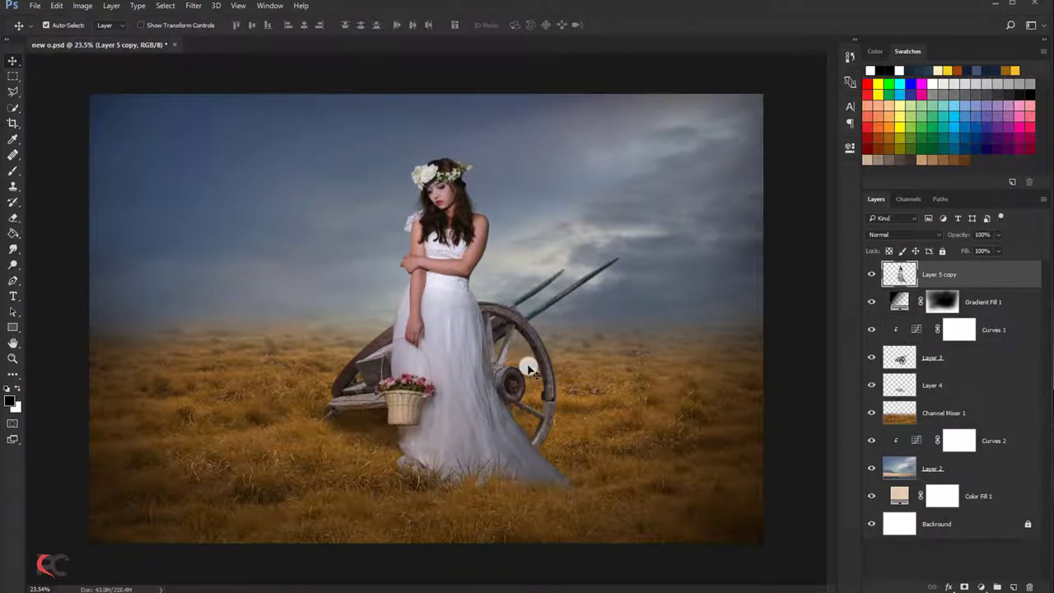
key(shift+Up)
key(shift+Up)
key(shift+Up)
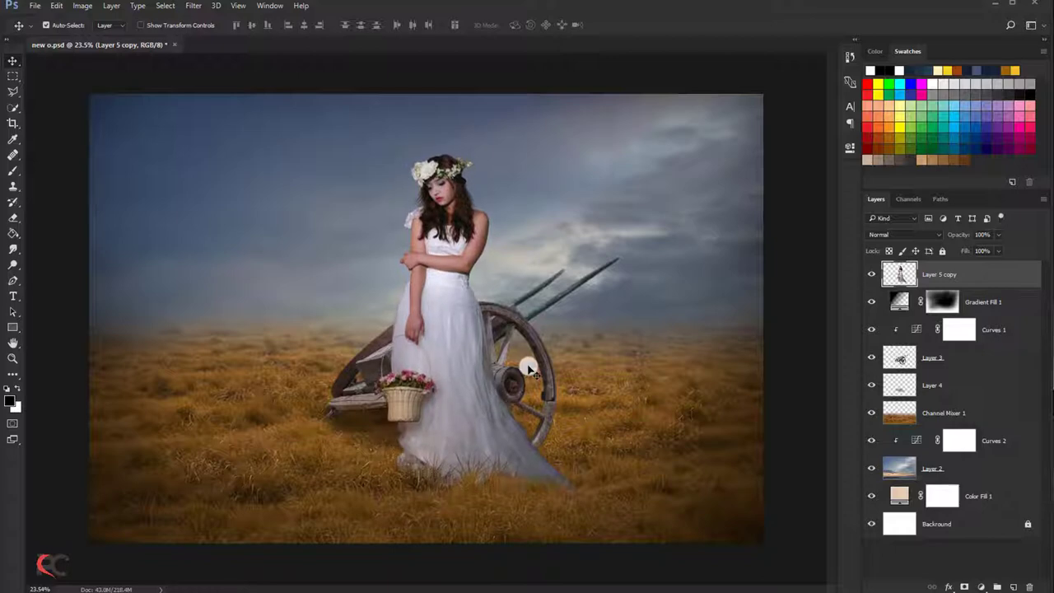
key(Down)
key(Down)
key(Down)
scroll(530, 368, up, 1)
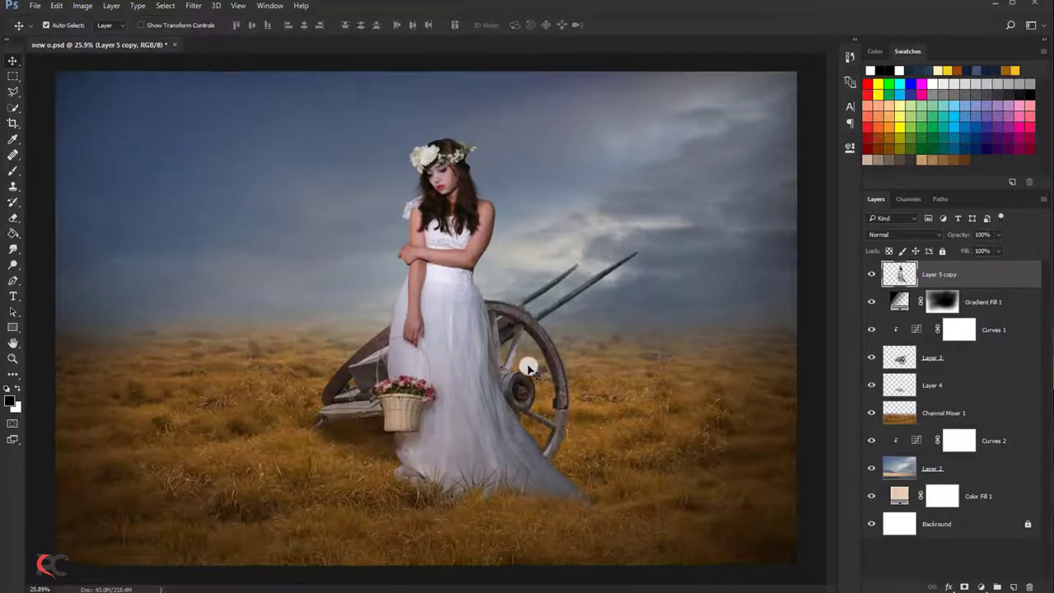
- Select the Eraser, check its brush choices, then return to Move and readjust the zoom
click(13, 217)
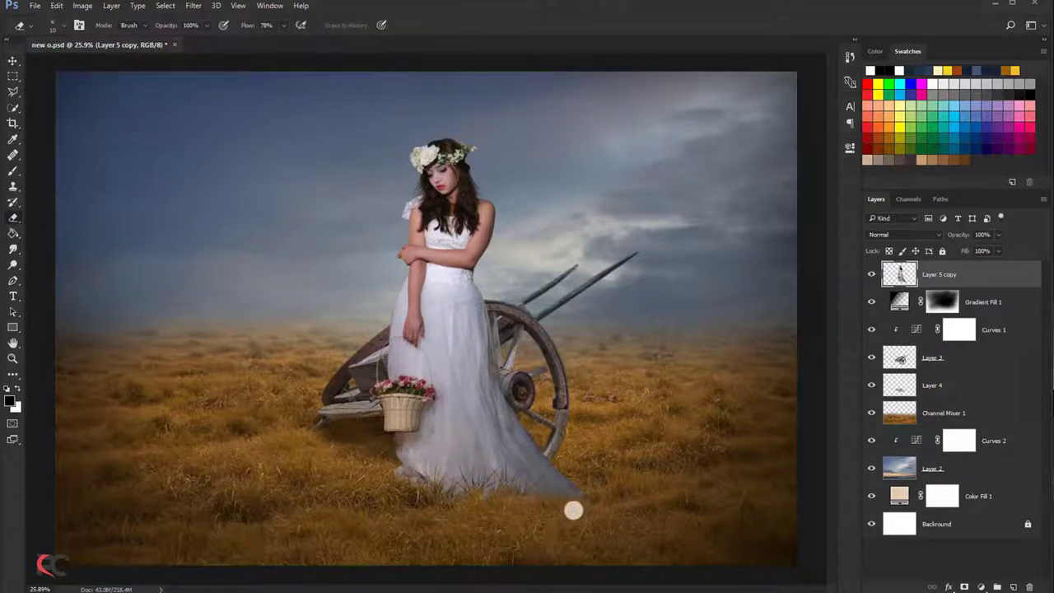
click(58, 30)
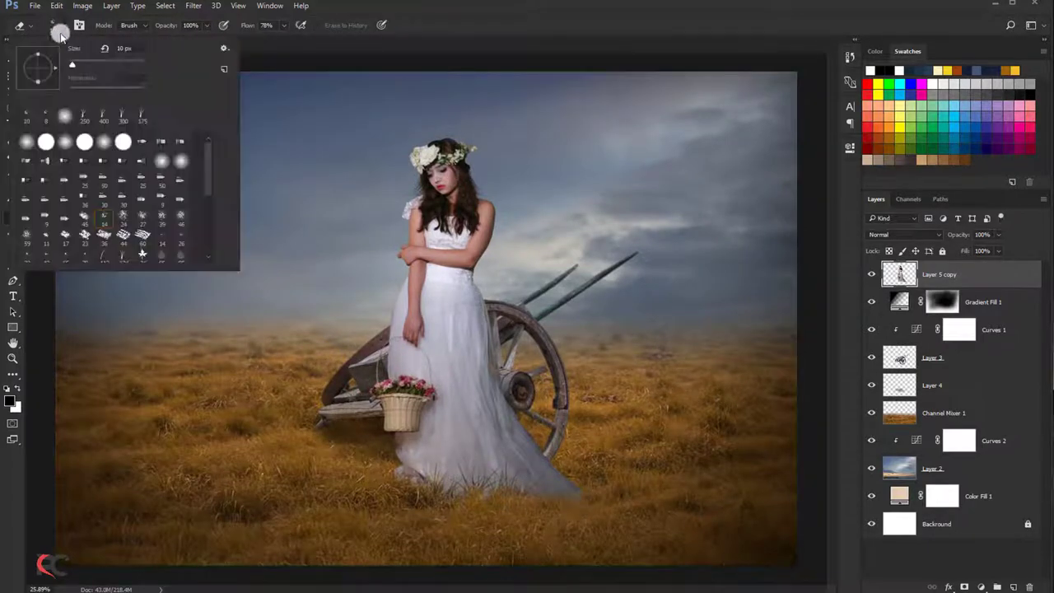
click(455, 24)
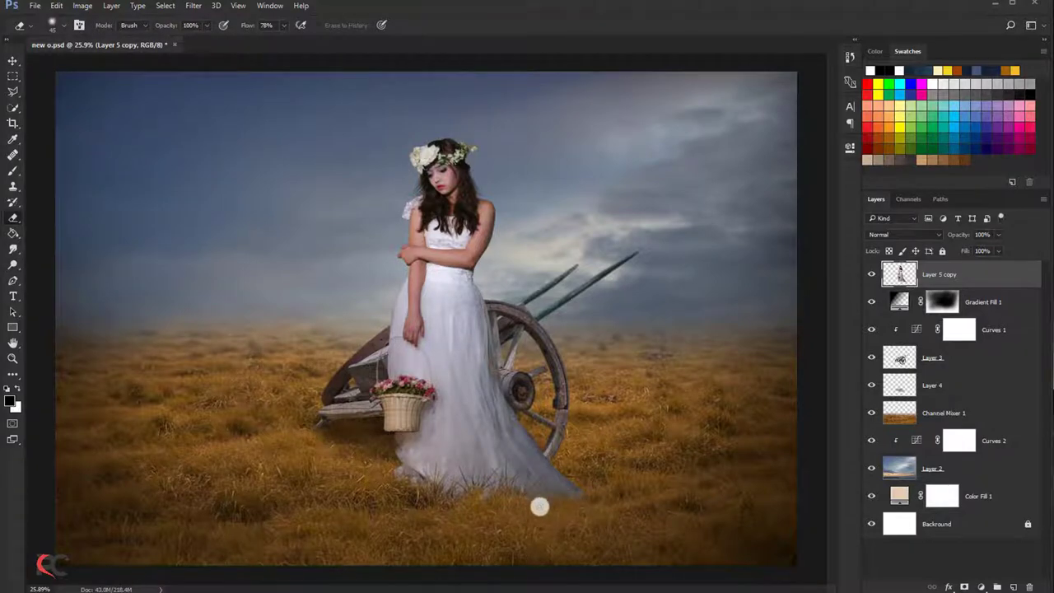
key(ctrl+minus)
click(12, 61)
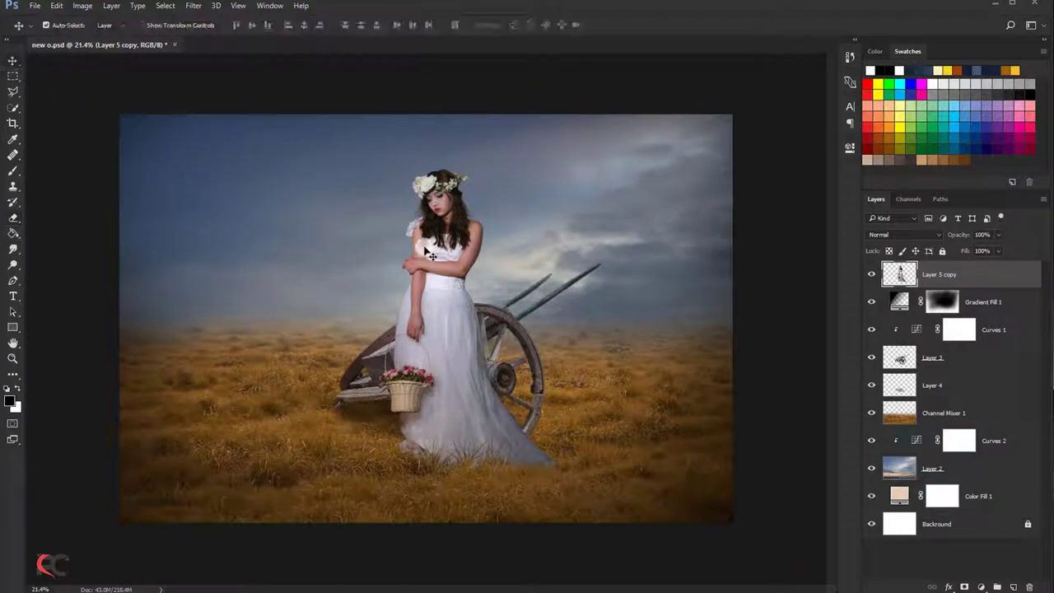
key(ctrl+plus)
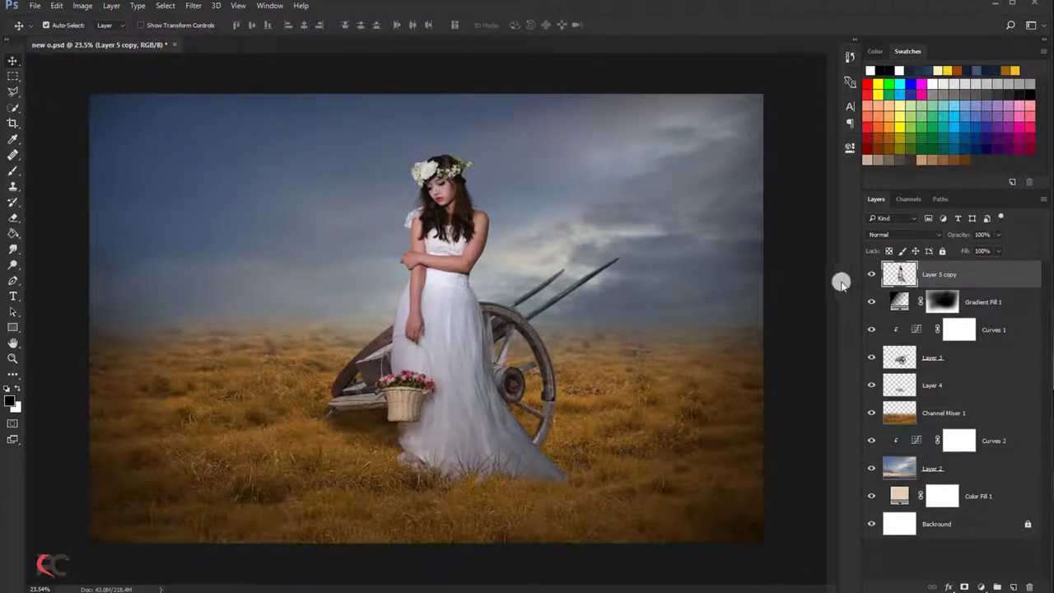
- Give Layer 5 copy a white Color Dodge Inner Shadow with distance 9, choke 16 and larger size
double_click(975, 278)
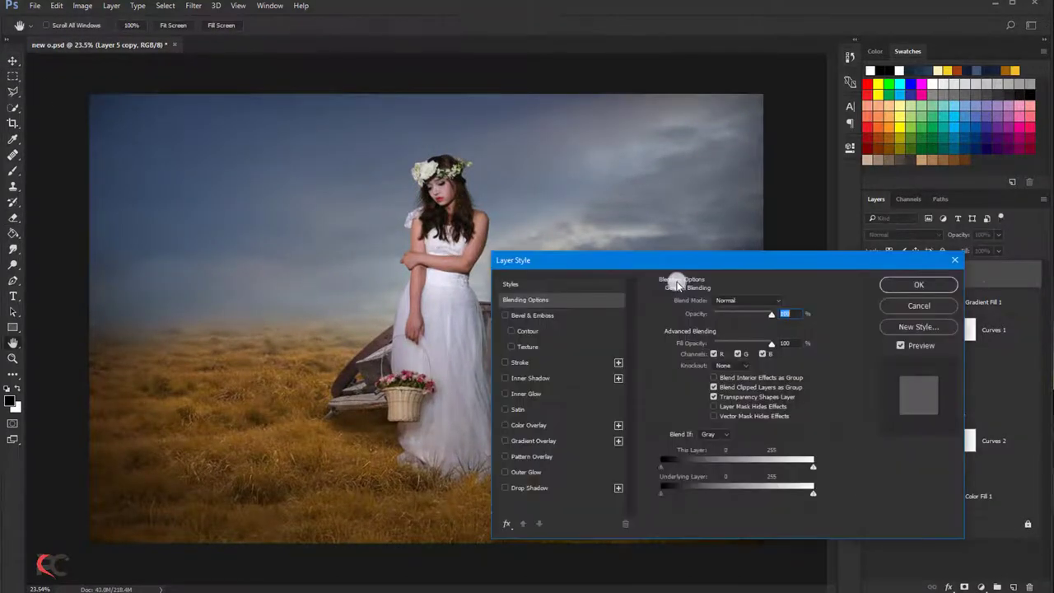
drag(649, 259, 636, 262)
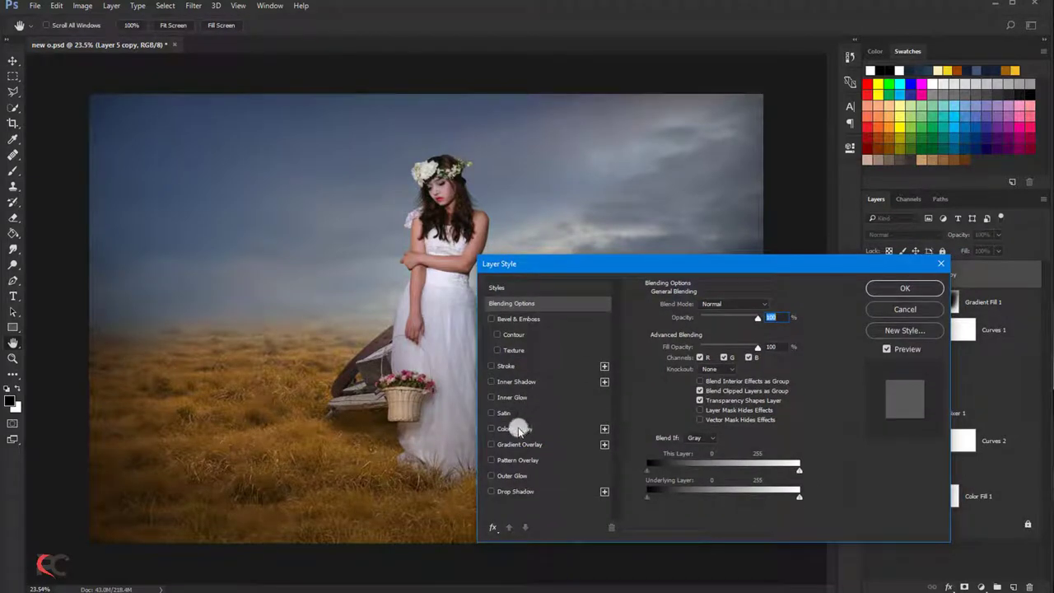
click(512, 383)
drag(599, 266, 659, 265)
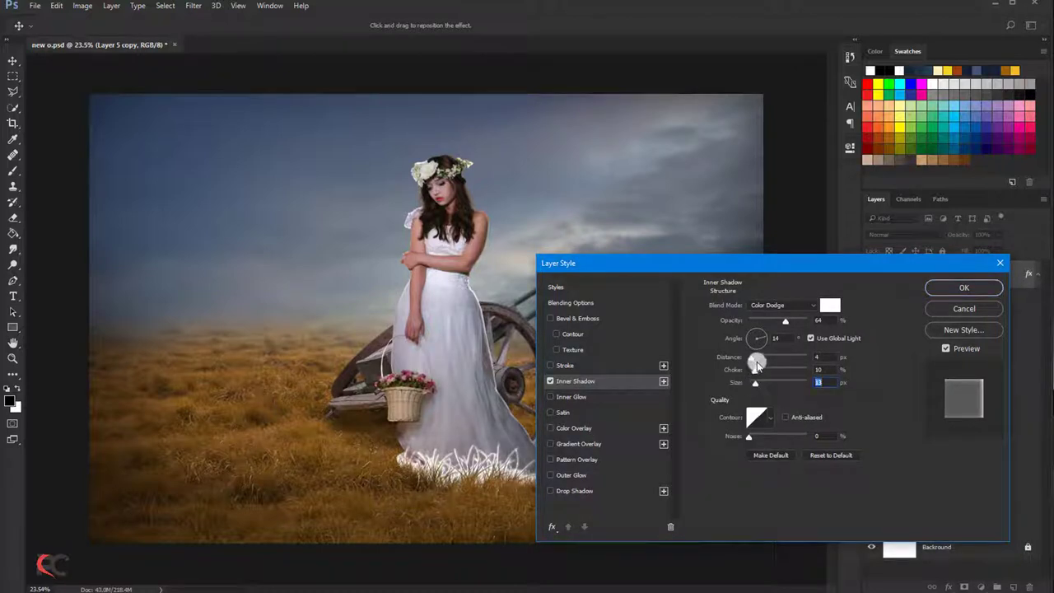
drag(757, 363, 754, 361)
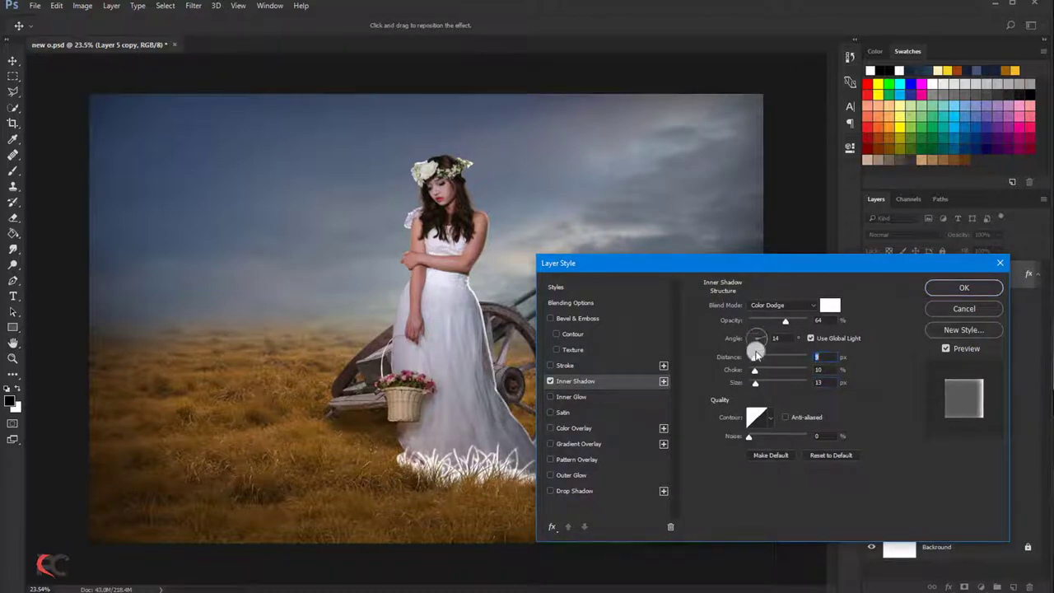
drag(758, 381, 761, 384)
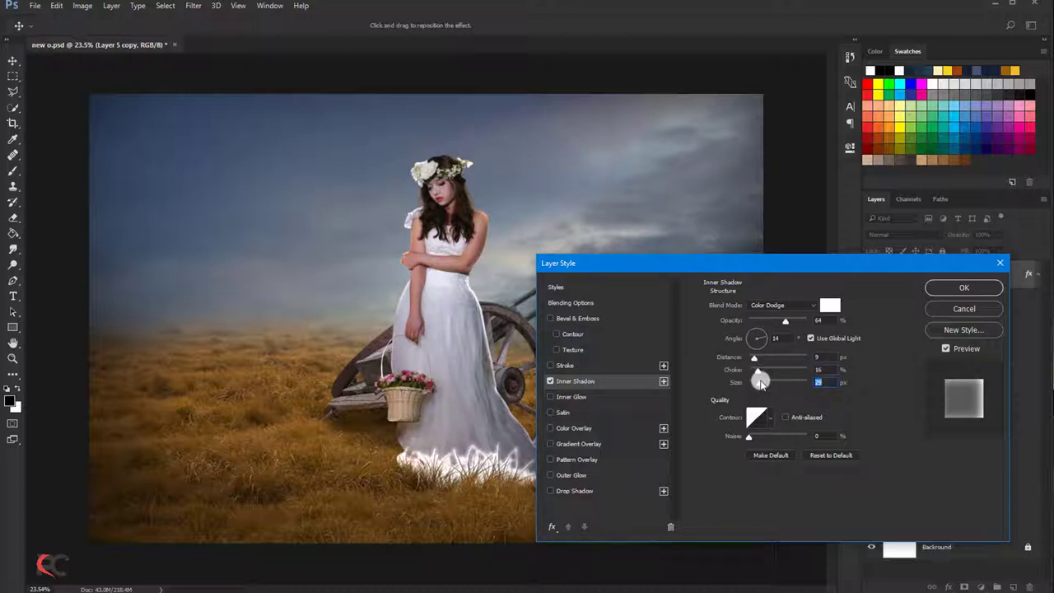
key(Return)
- Split the Inner Shadow effect onto its own layer and select that layer
scroll(475, 230, up, 2)
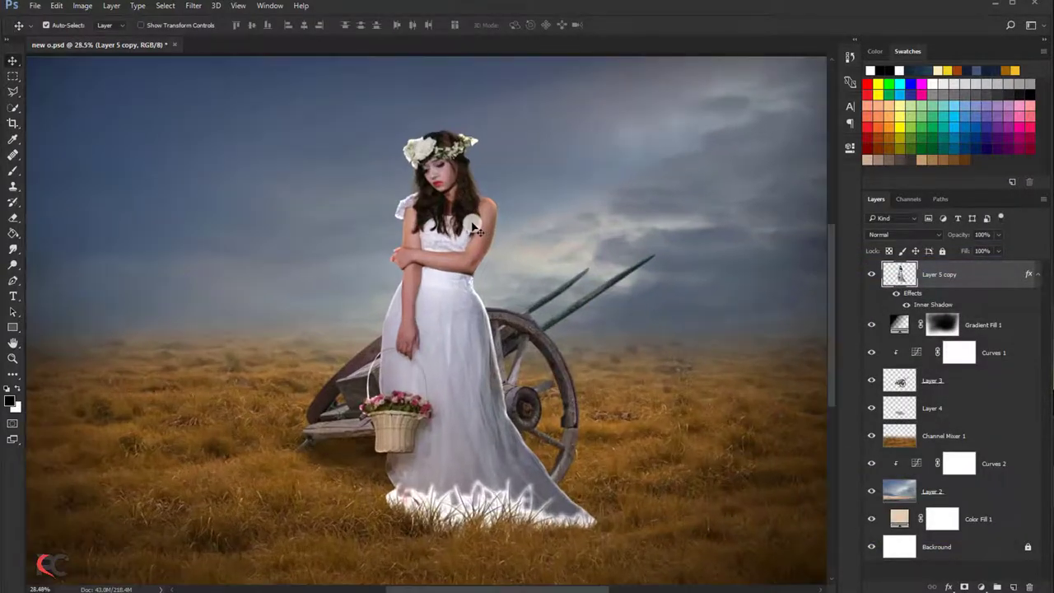
right_click(1028, 277)
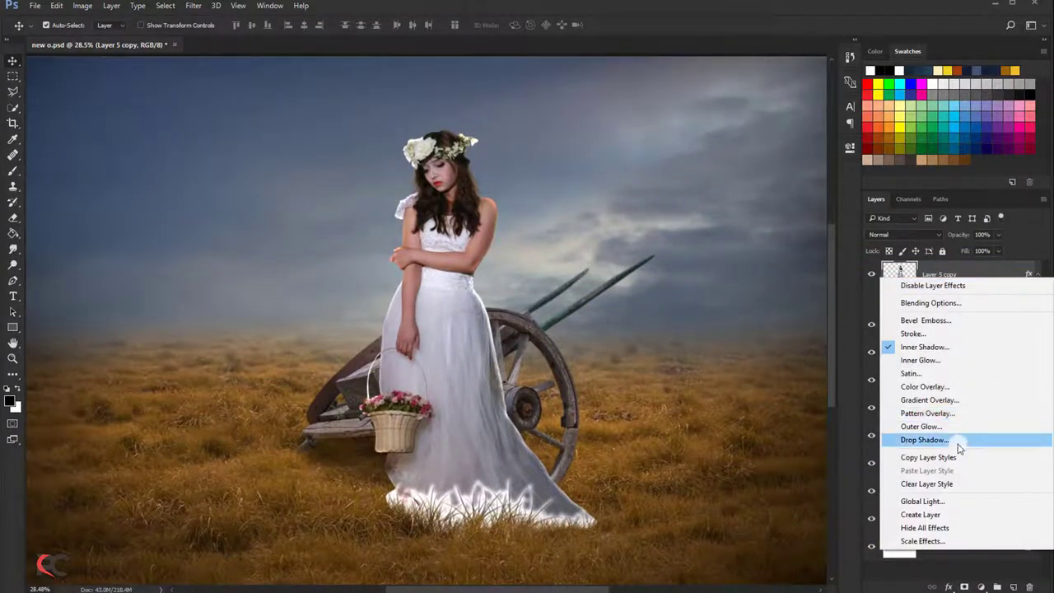
click(926, 514)
click(951, 280)
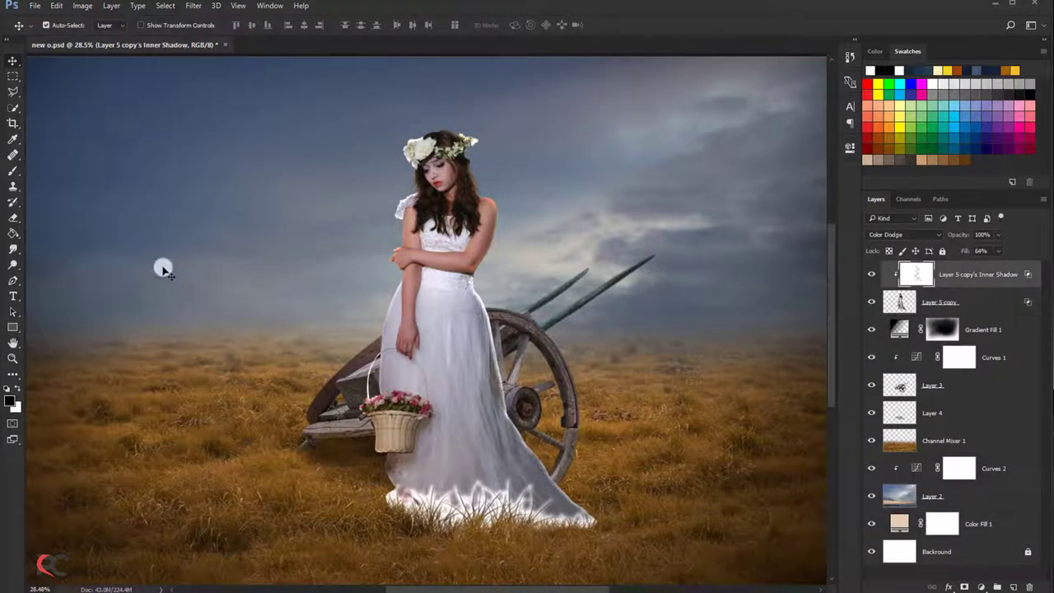
- Erase the harsh glow on the dress hem, then soften the shoulder and arm at 56% eraser opacity
click(14, 217)
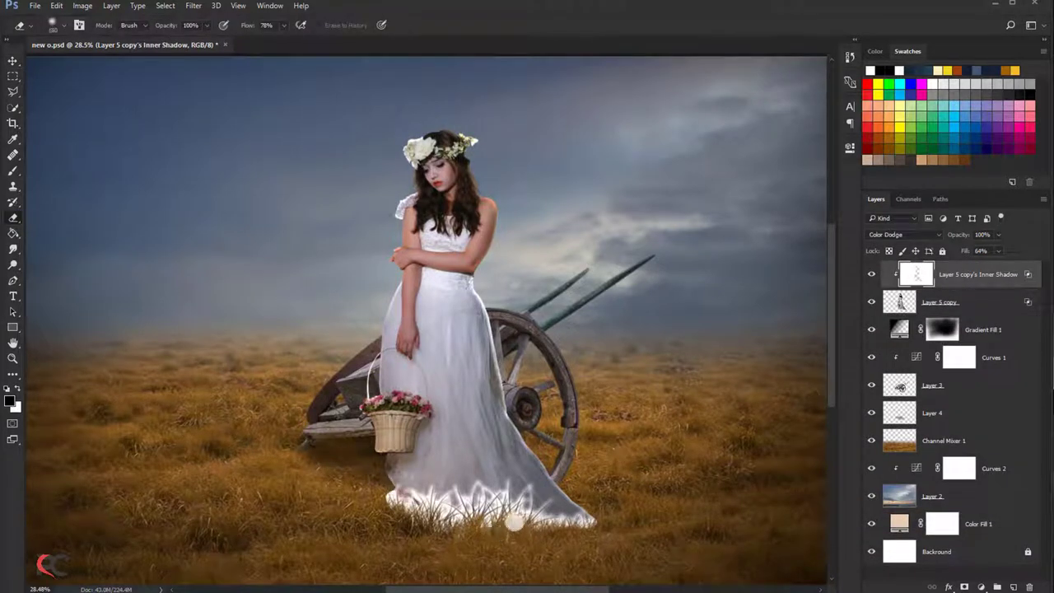
mouse_move(517, 517)
mouse_down()
mouse_move(376, 494)
mouse_move(499, 486)
mouse_move(541, 513)
mouse_move(530, 508)
mouse_up()
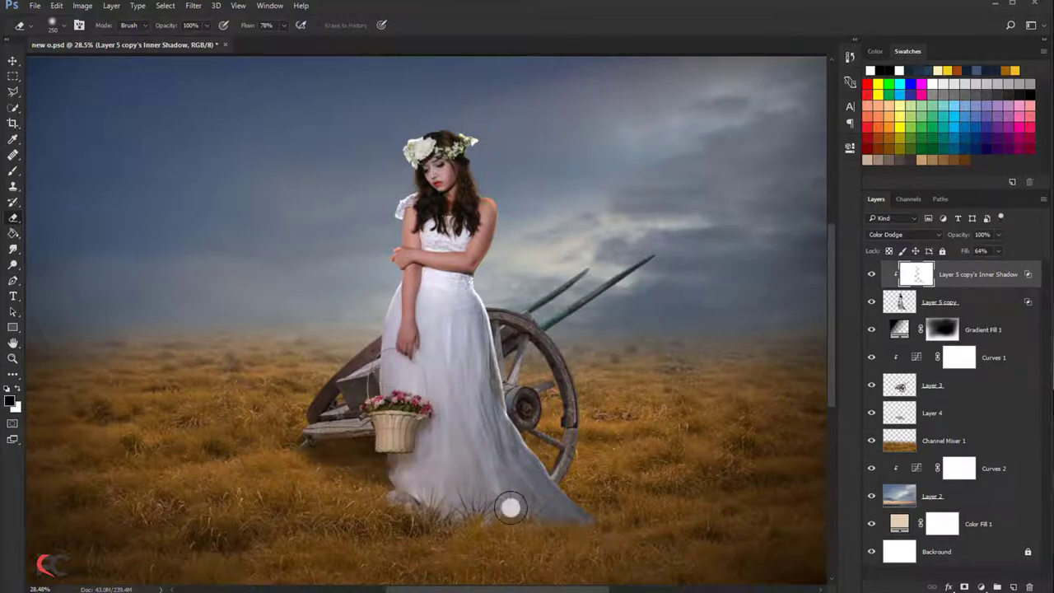
click(283, 26)
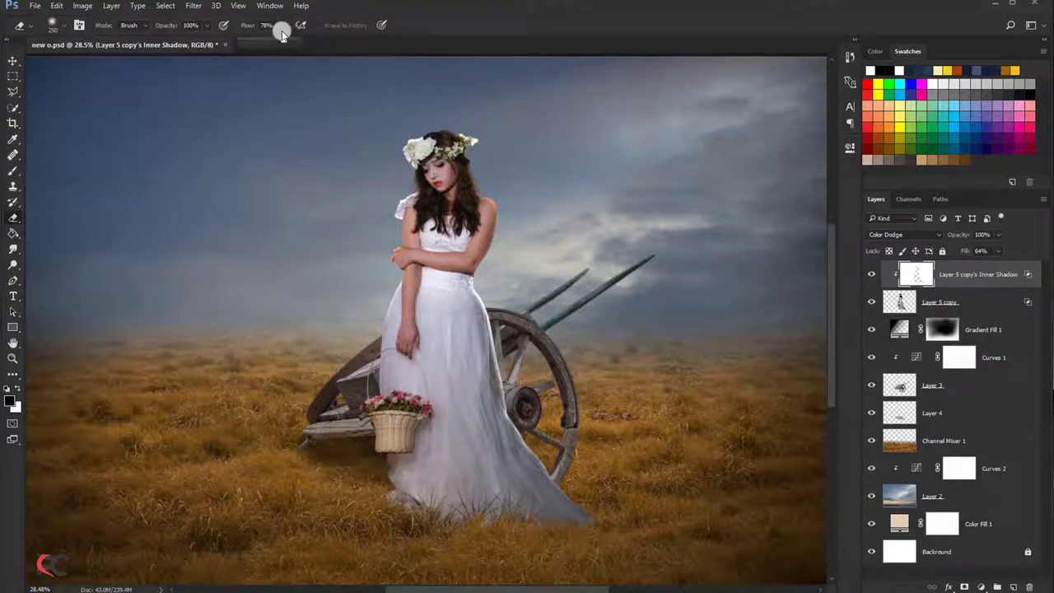
drag(208, 25, 188, 39)
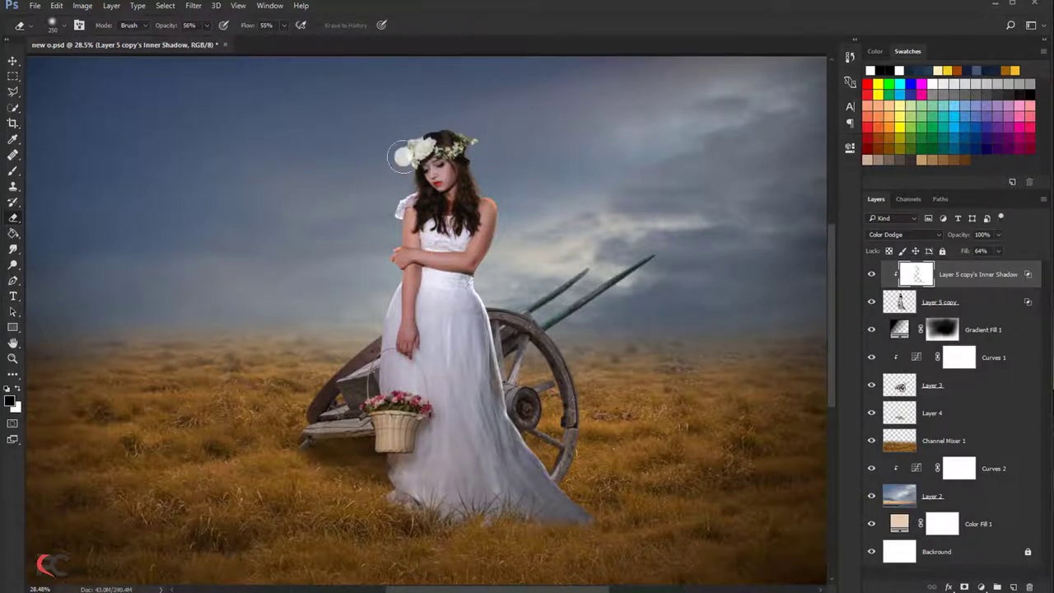
drag(358, 202, 388, 262)
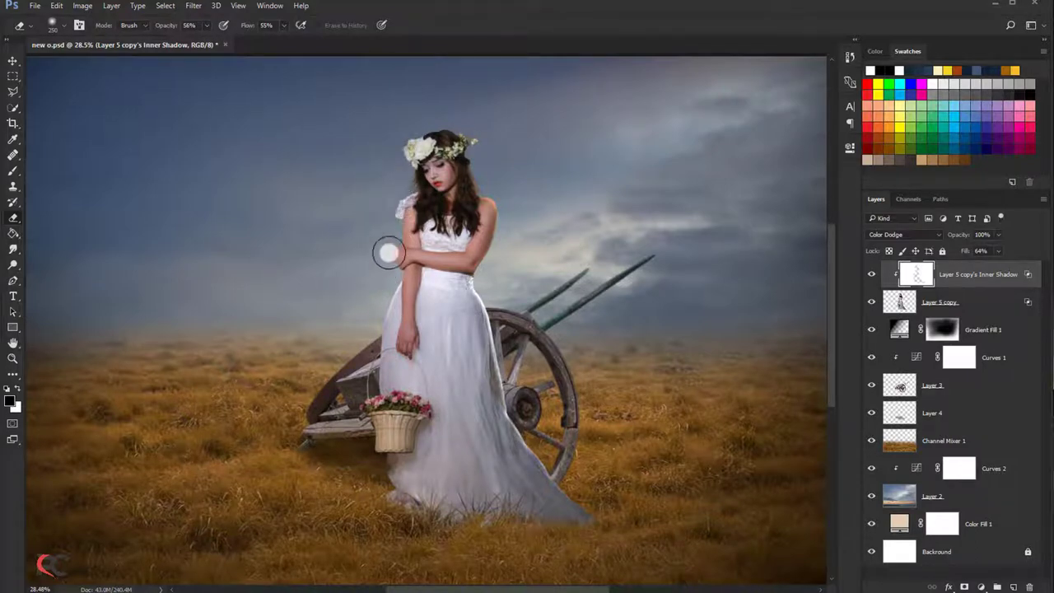
scroll(321, 223, up, 1)
scroll(457, 269, up, 1)
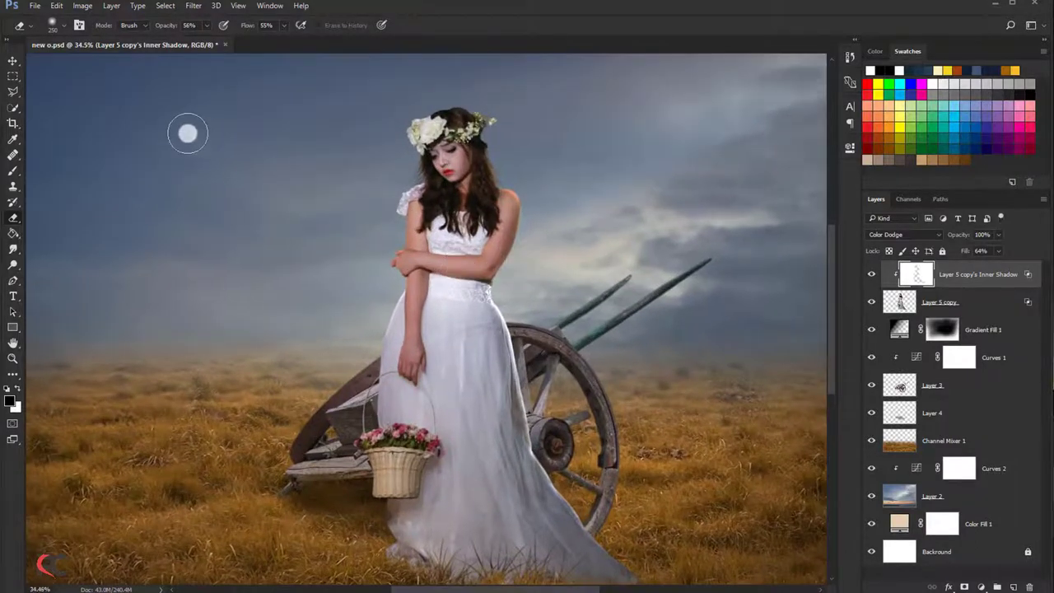
- Add a new empty clipped layer and set up a white brush at 97% opacity
click(12, 61)
click(12, 170)
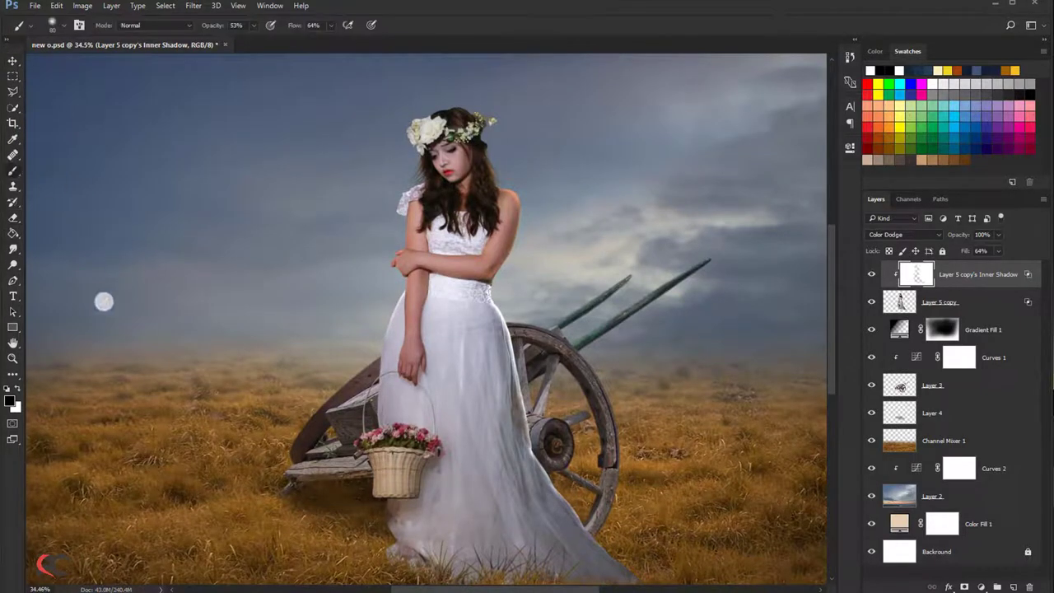
click(18, 387)
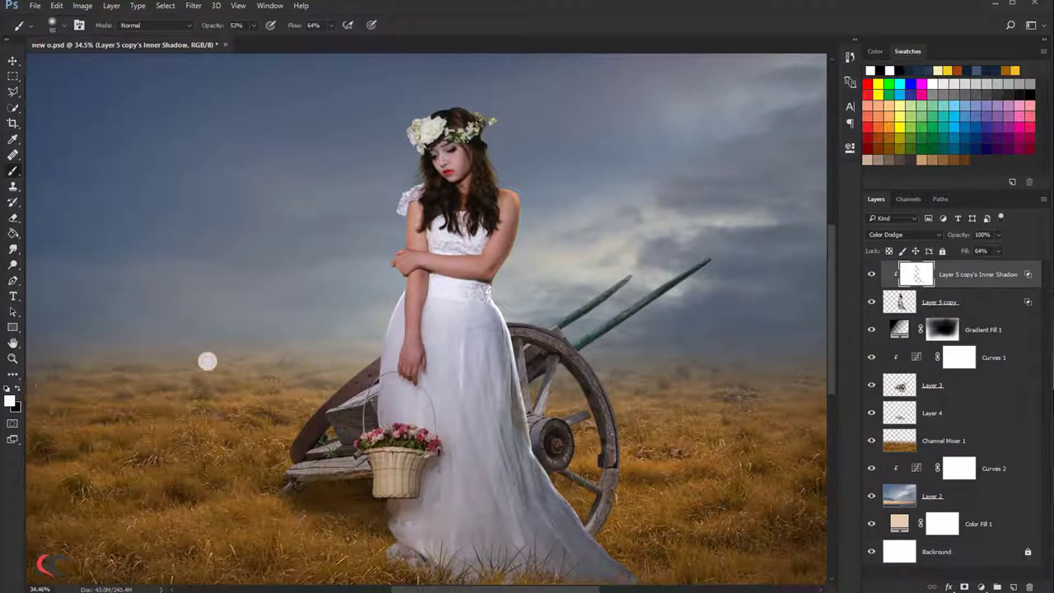
key(ctrl+shift+alt+n)
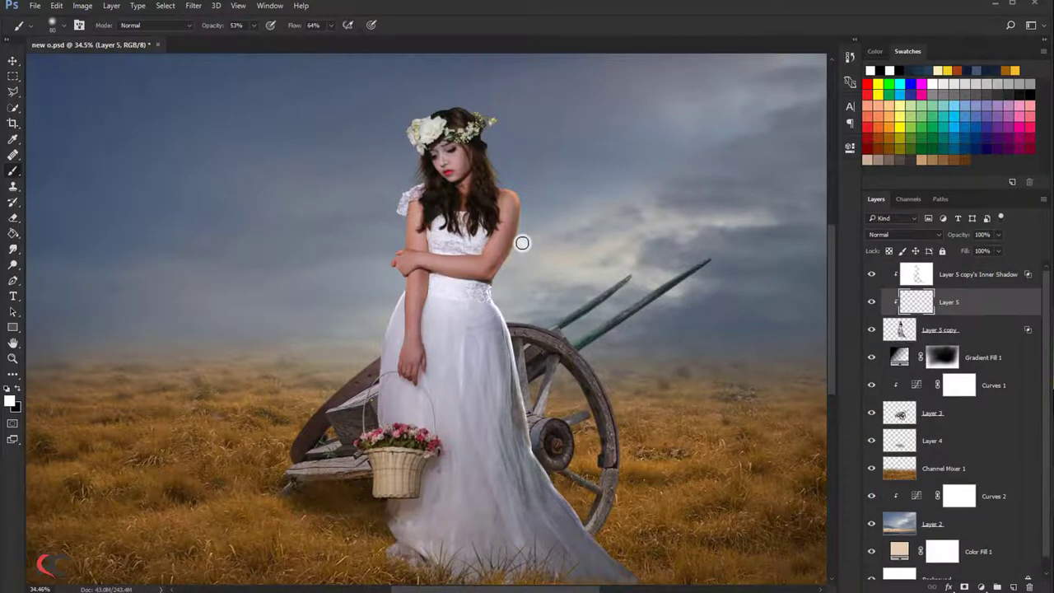
scroll(522, 243, up, 2)
click(256, 26)
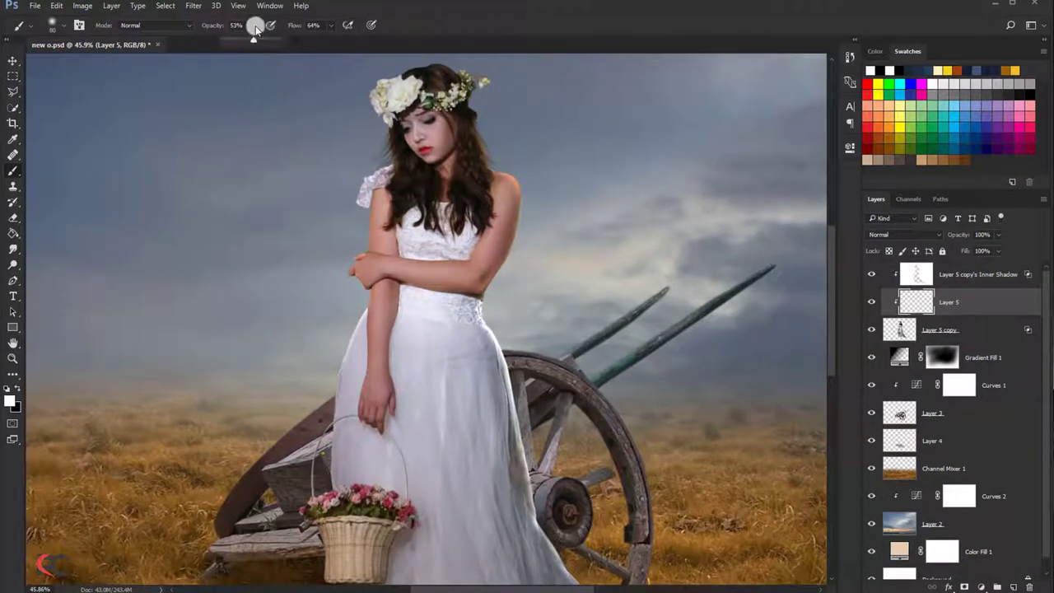
drag(272, 41, 365, 43)
click(330, 25)
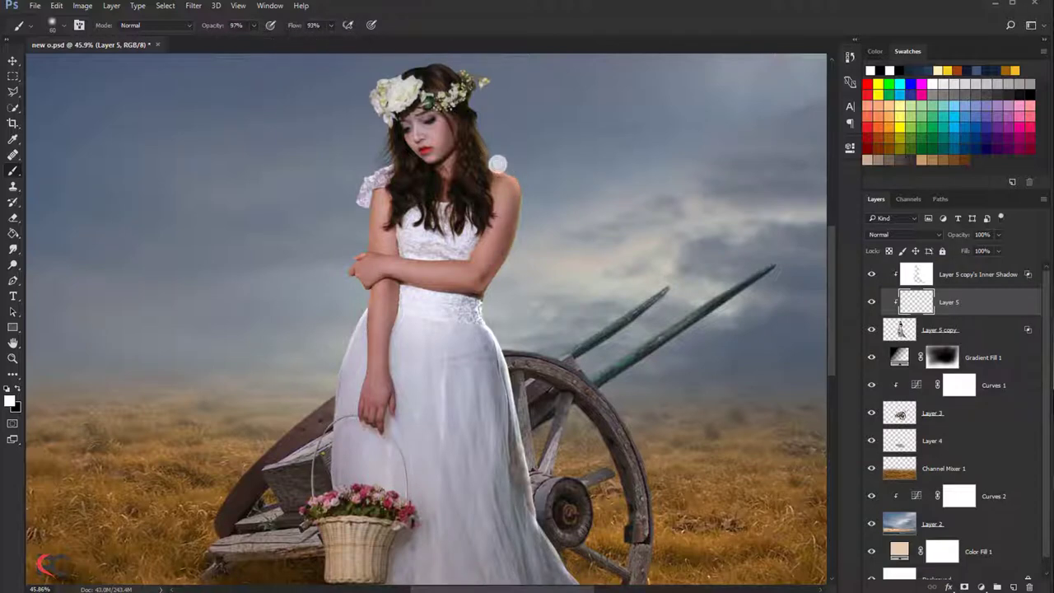
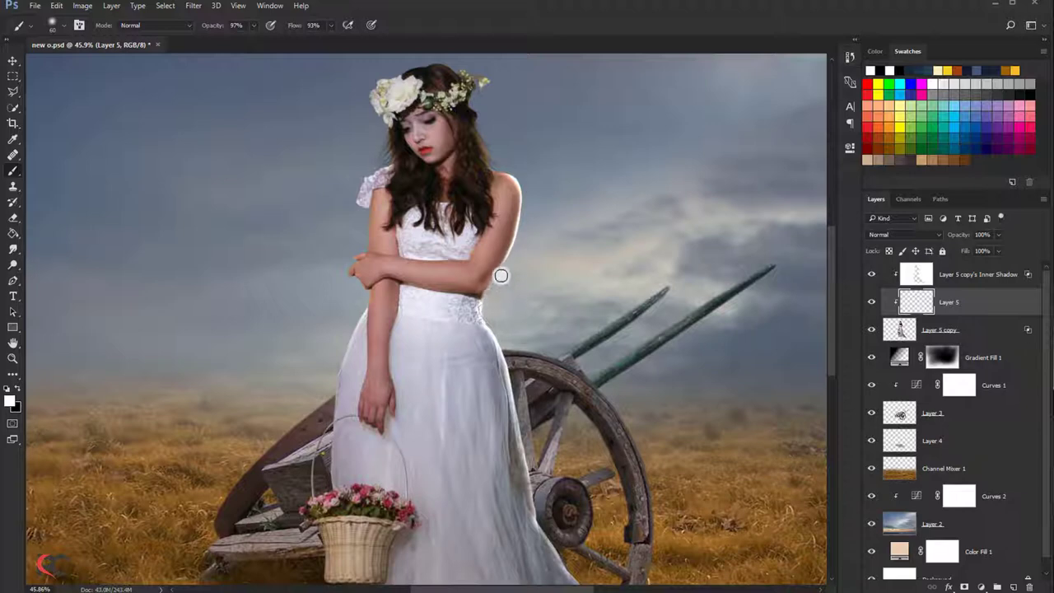
- Erase Layer 5's light softly along the right edge of the woman's arm
scroll(498, 249, up, 1)
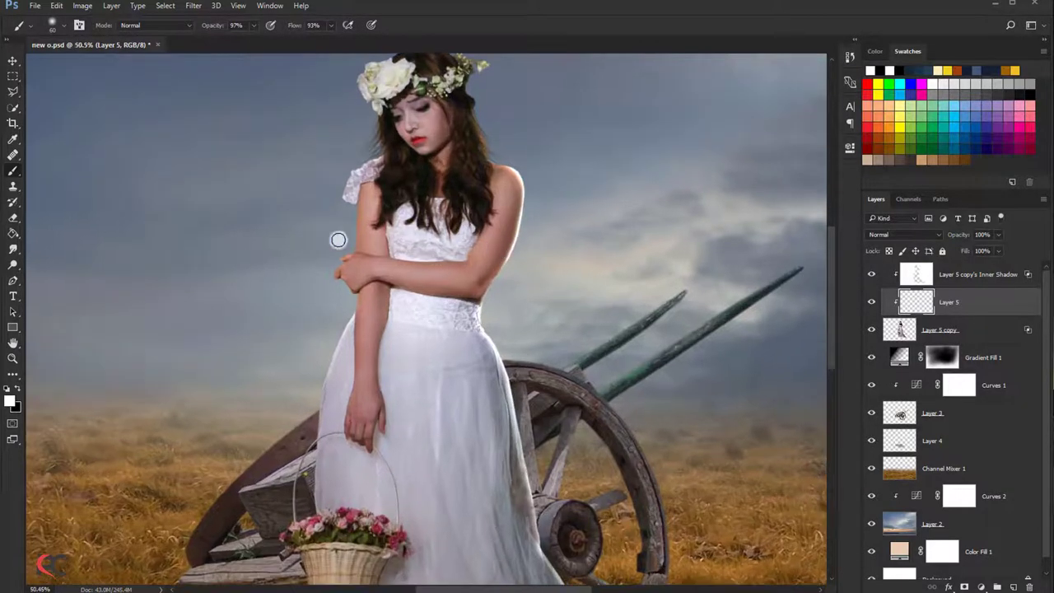
click(13, 217)
drag(518, 273, 522, 202)
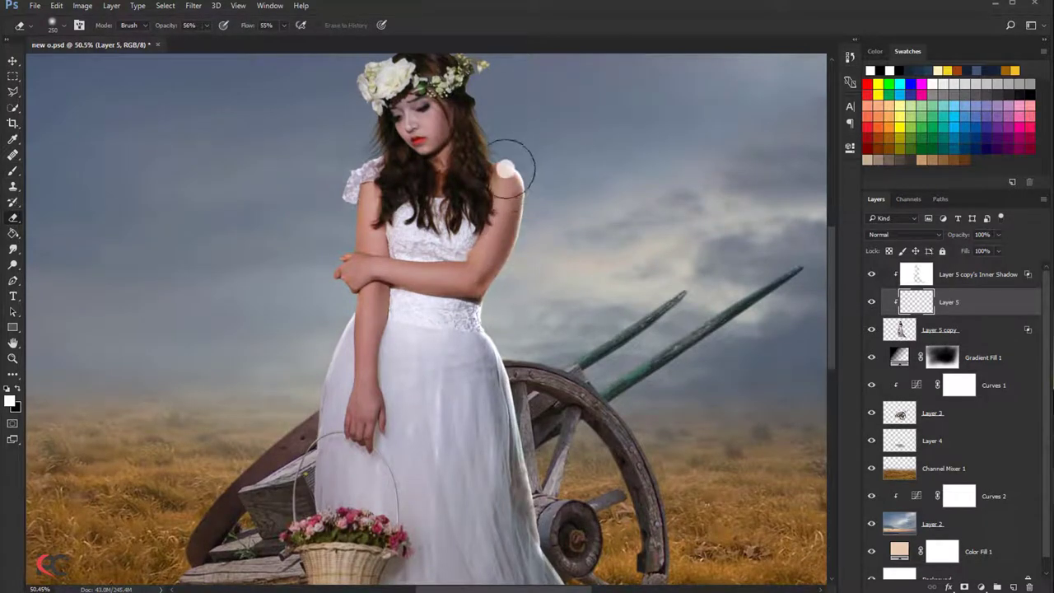
scroll(437, 282, down, 1)
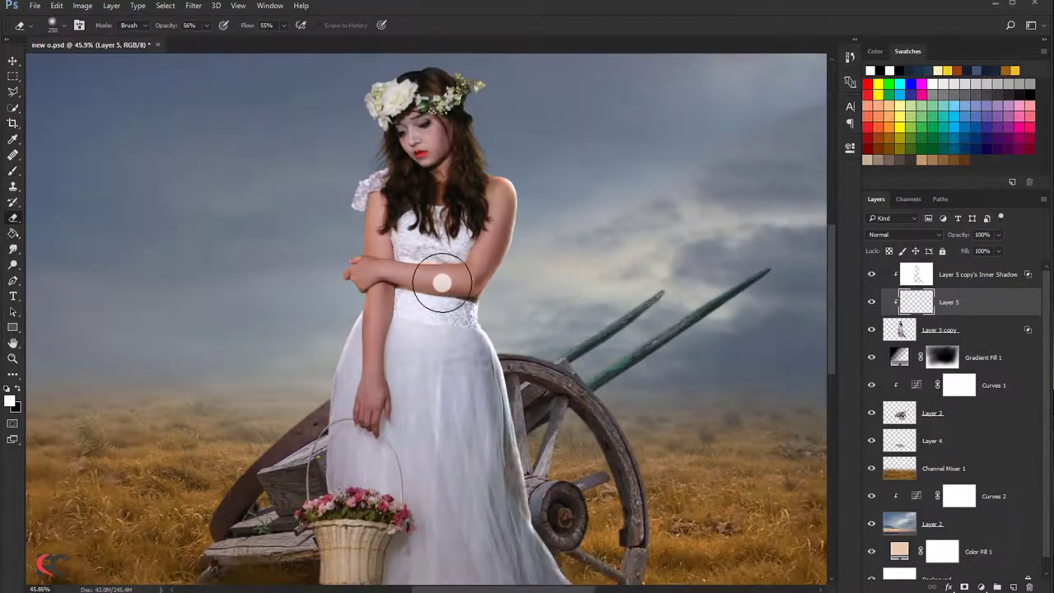
- Show the rim-light layer and brush soft white light up the dress edge
click(13, 170)
click(871, 302)
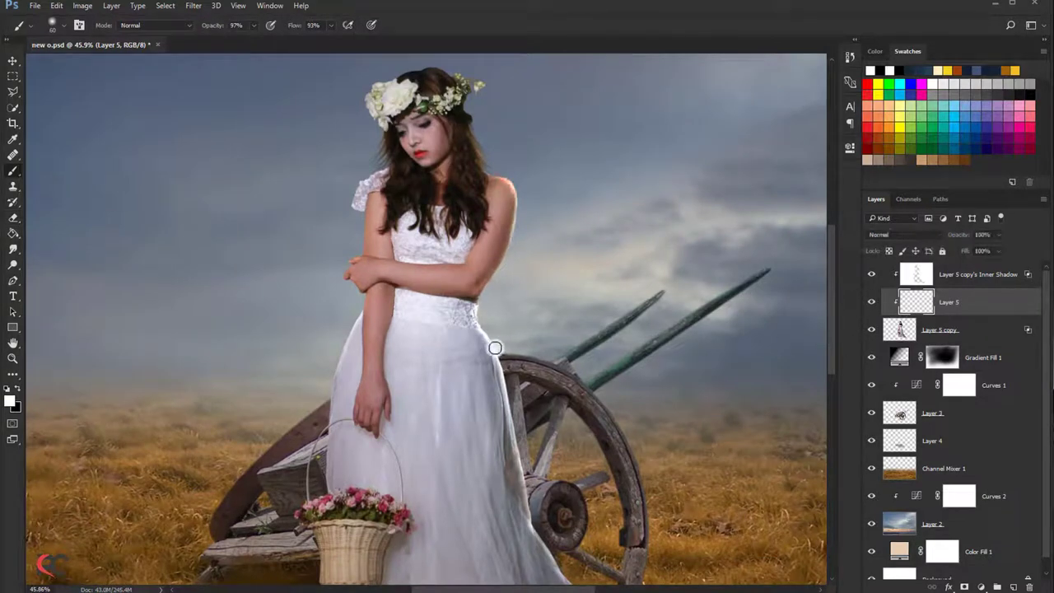
drag(516, 443, 515, 427)
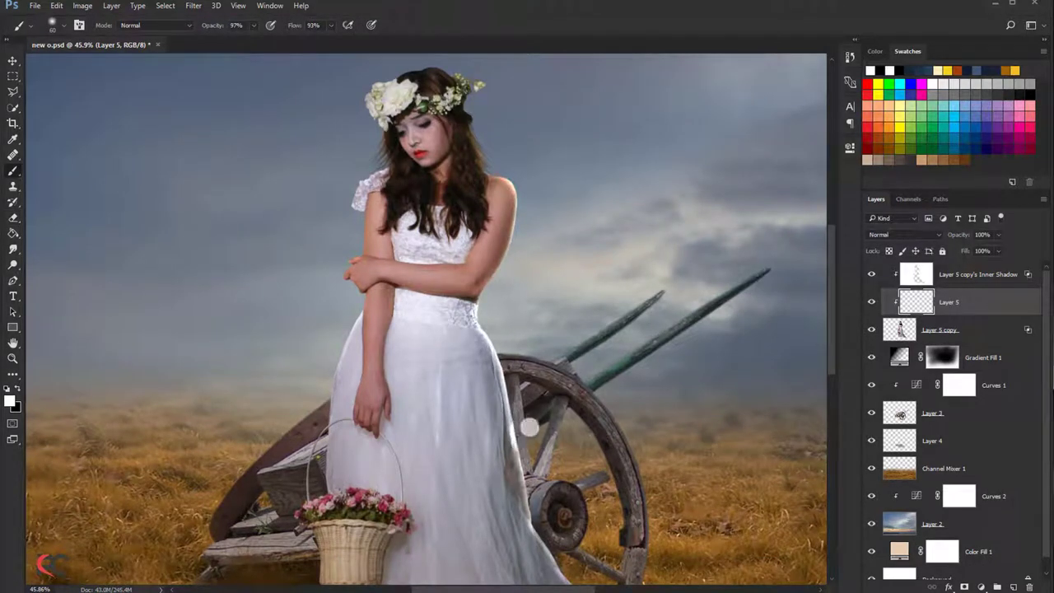
scroll(522, 447, up, 1)
drag(516, 424, 512, 396)
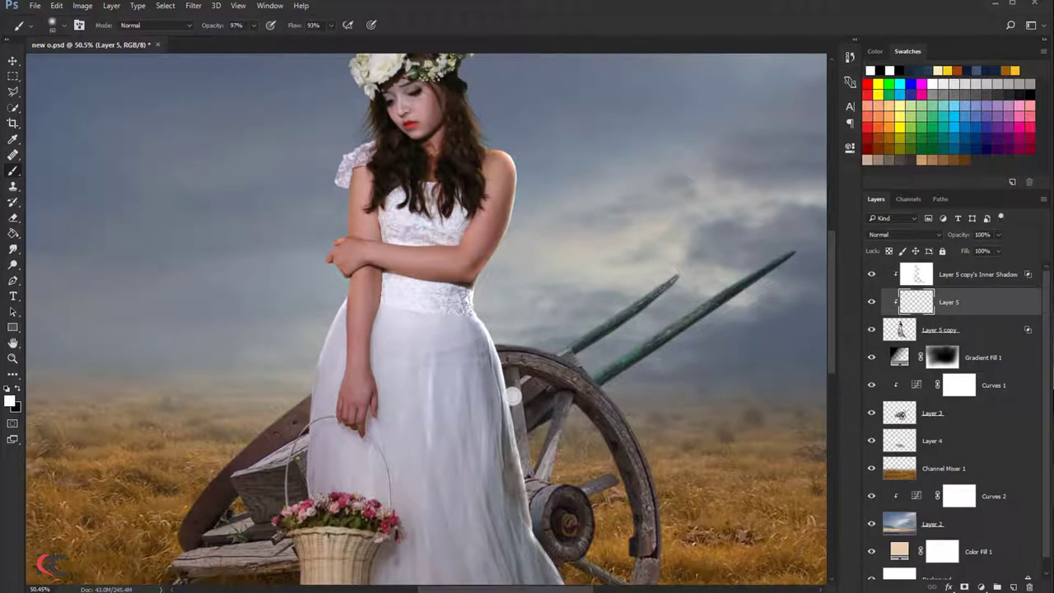
- At 49% brush opacity and 45% flow, paint white along the dress edge near the wheel
click(253, 25)
drag(230, 42, 228, 41)
click(330, 25)
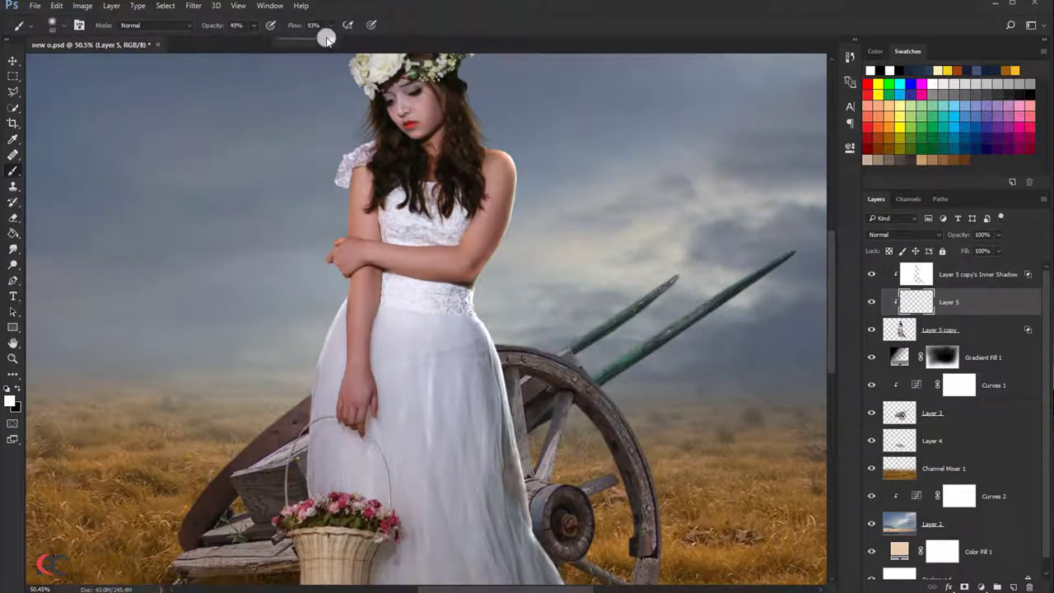
drag(334, 39, 303, 40)
drag(512, 414, 518, 426)
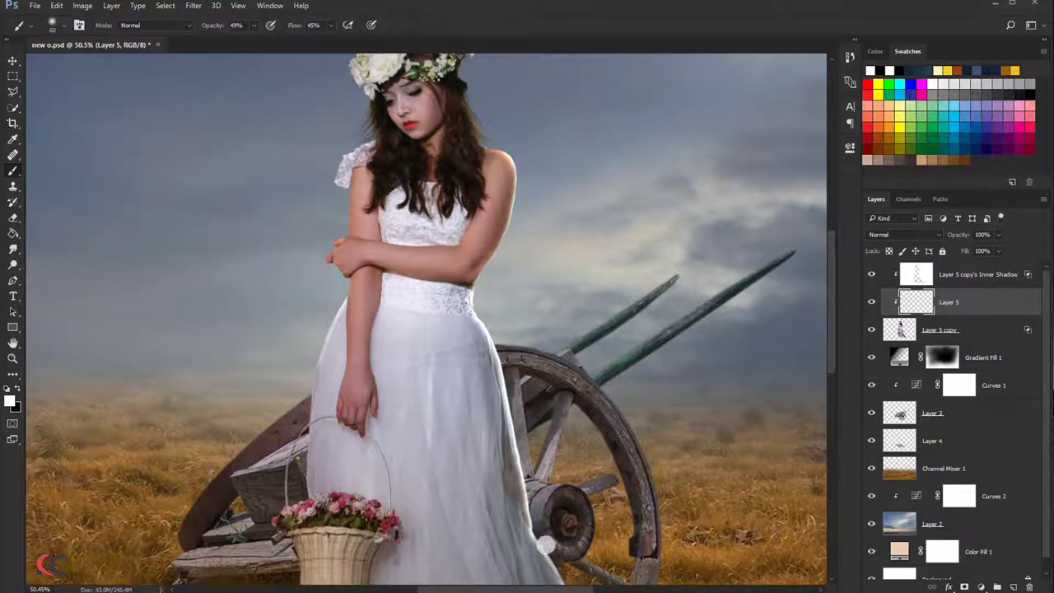
- Select the Layer 5 copy layer
scroll(508, 403, down, 3)
scroll(507, 402, down, 2)
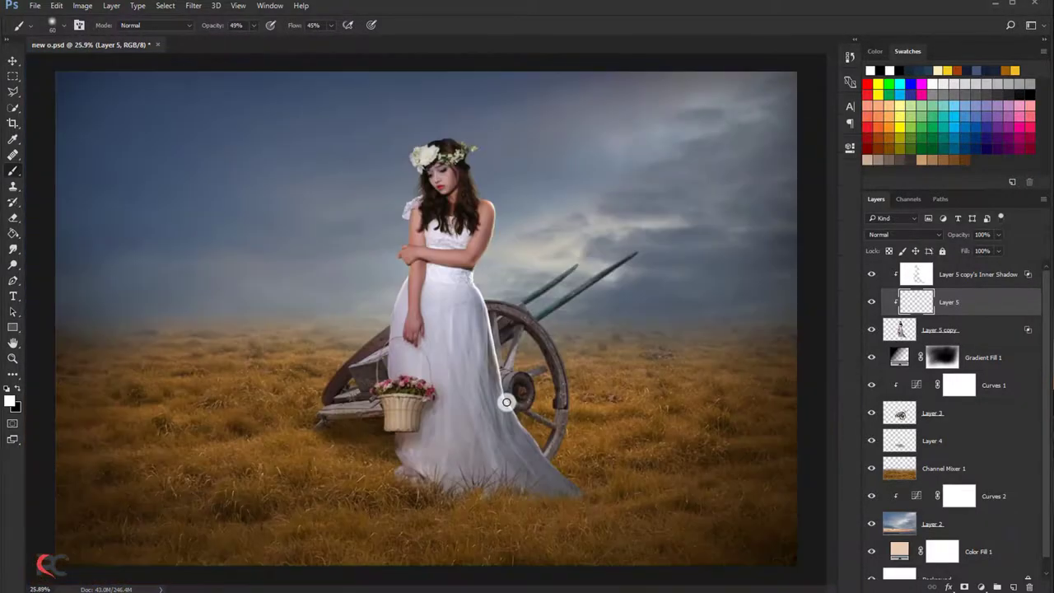
scroll(444, 355, up, 1)
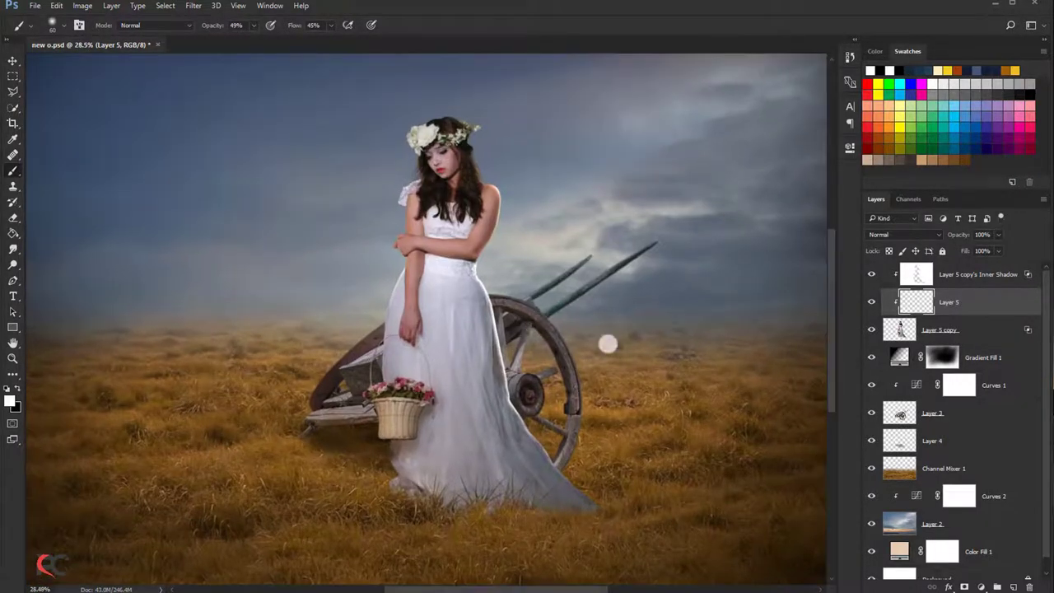
click(952, 333)
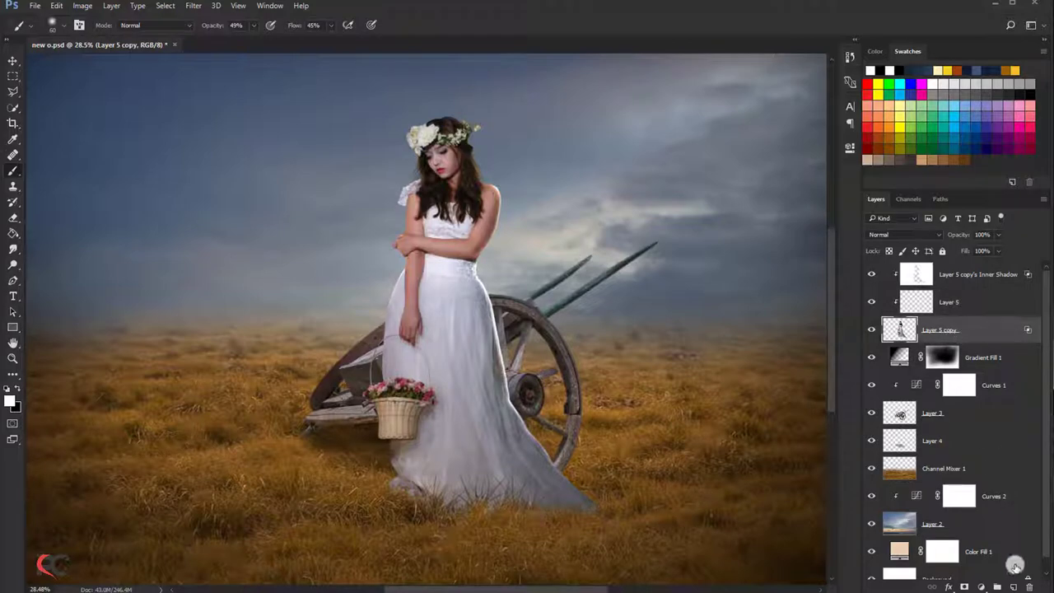
- On a new clipped layer, paint a white glow near the wheel at 33% opacity, 29% flow, size 300
click(1013, 586)
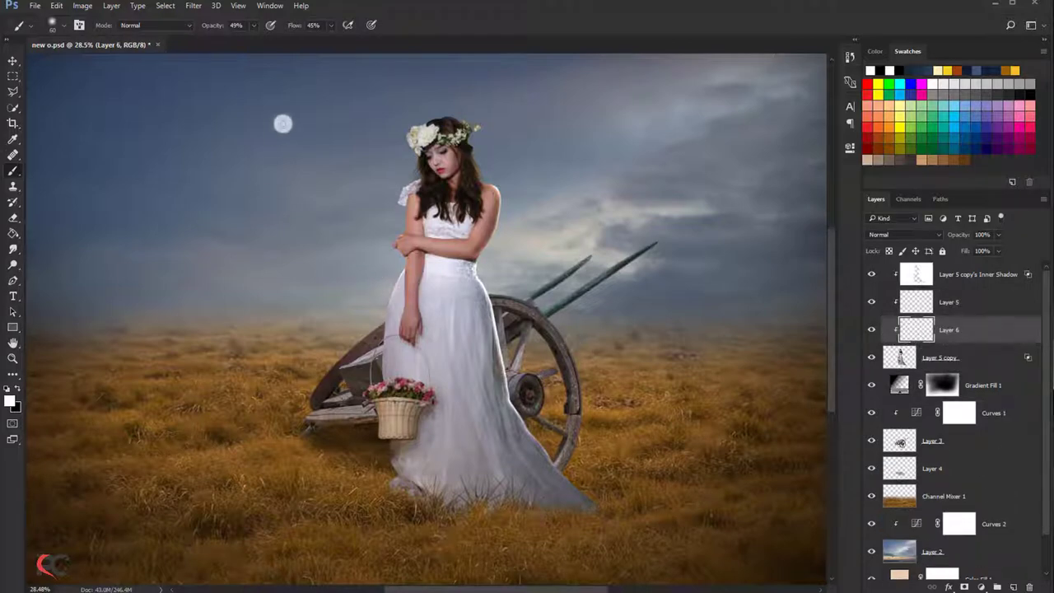
click(252, 25)
drag(246, 40, 237, 39)
click(330, 26)
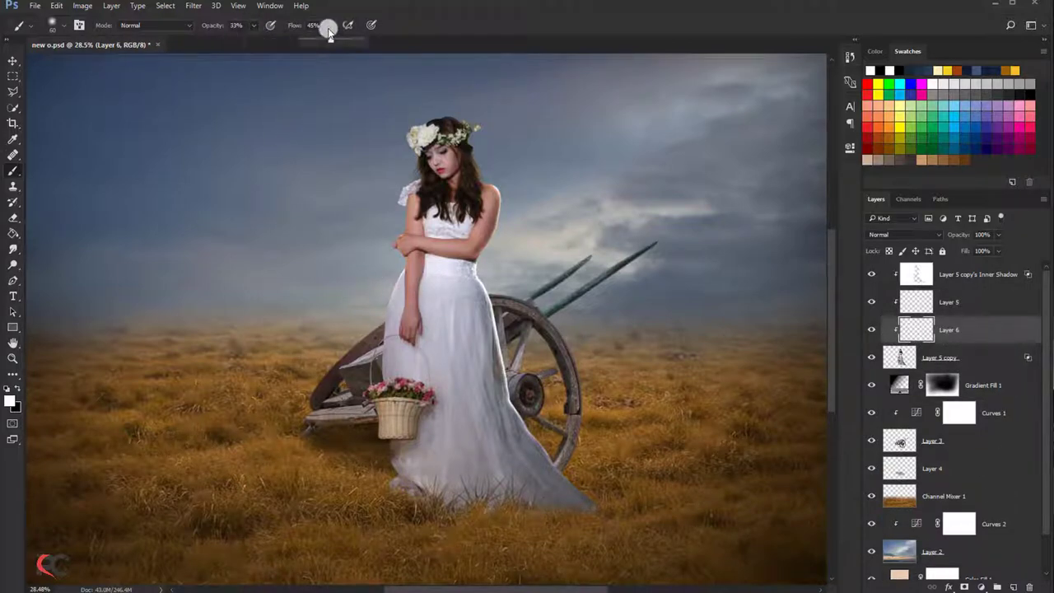
click(502, 379)
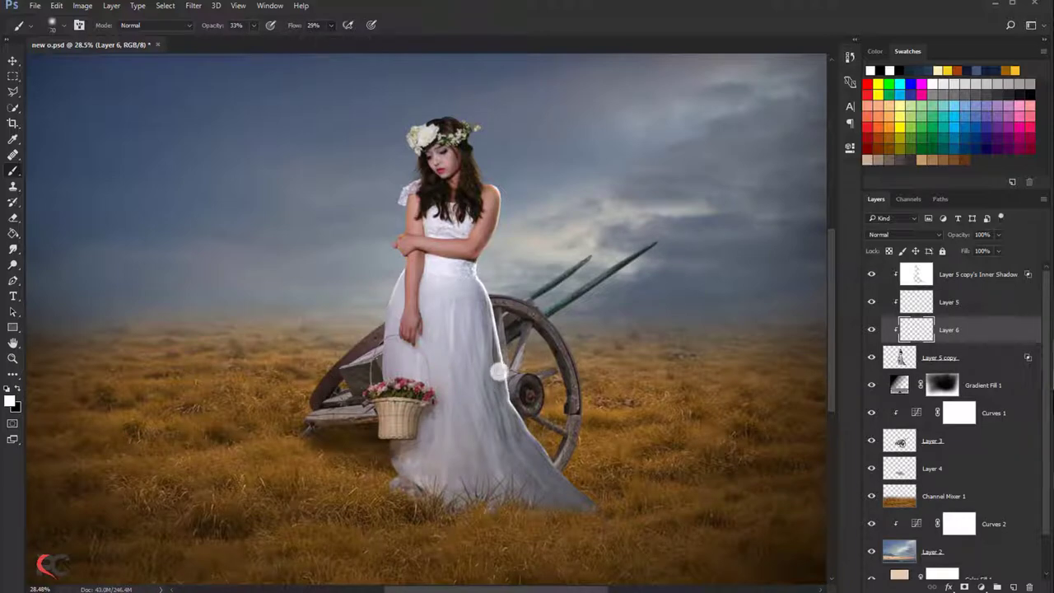
key(bracketright)
key(bracketright)
key(bracketright)
mouse_move(471, 290)
mouse_down()
mouse_move(491, 365)
mouse_move(546, 464)
mouse_up()
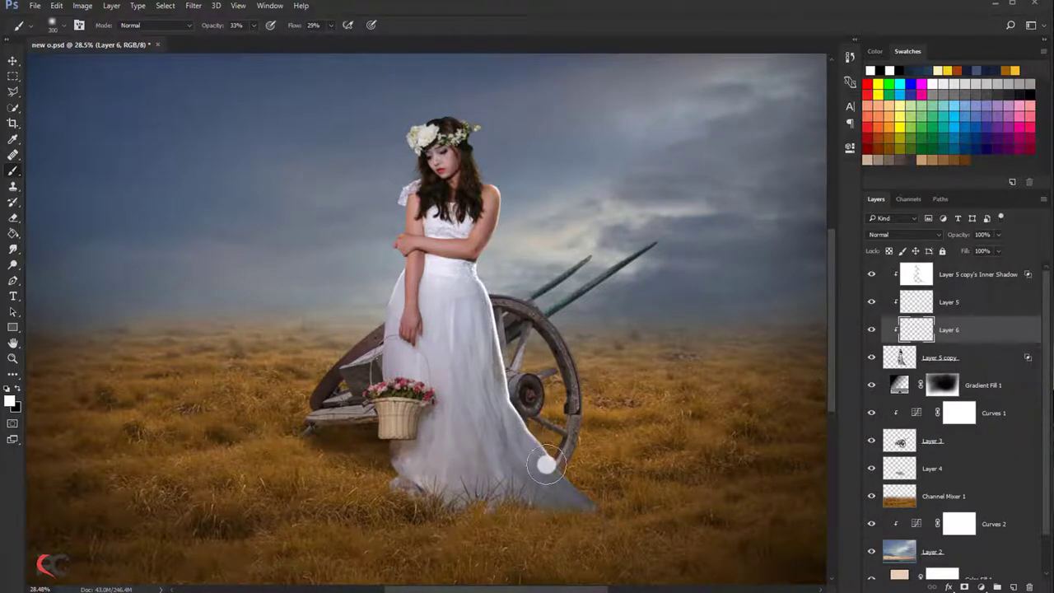
- Try Color Dodge blending on the glow layer, then undo the last brush strokes
click(881, 234)
click(881, 324)
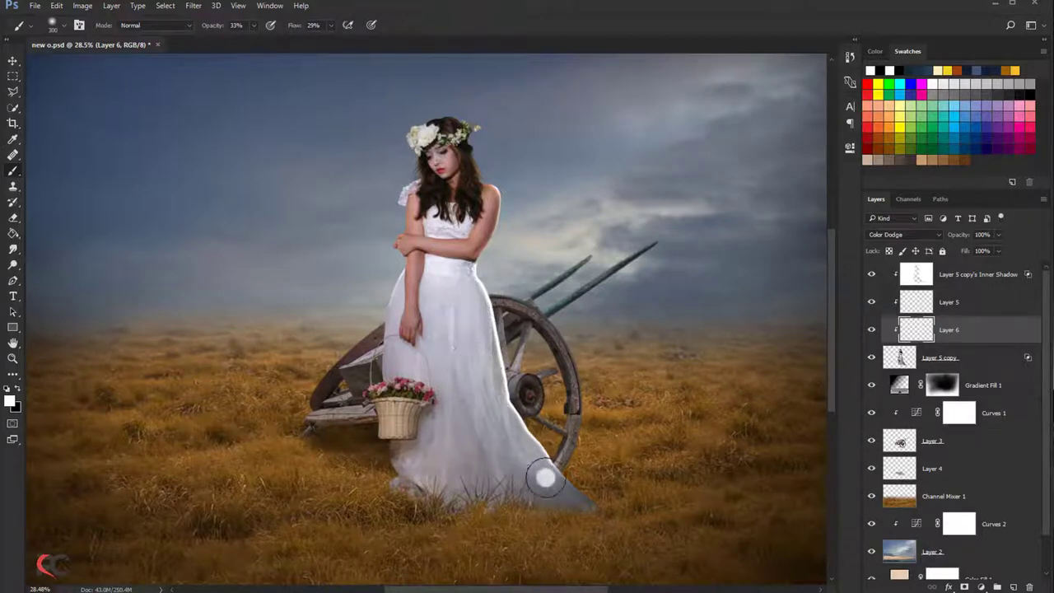
key(ctrl+alt+z)
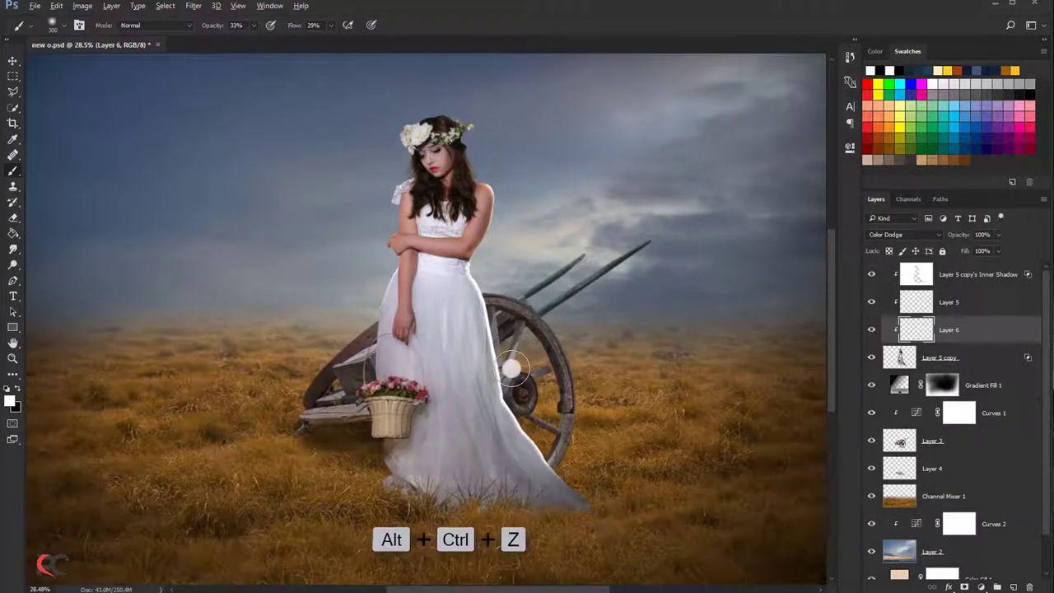
key(ctrl+alt+z)
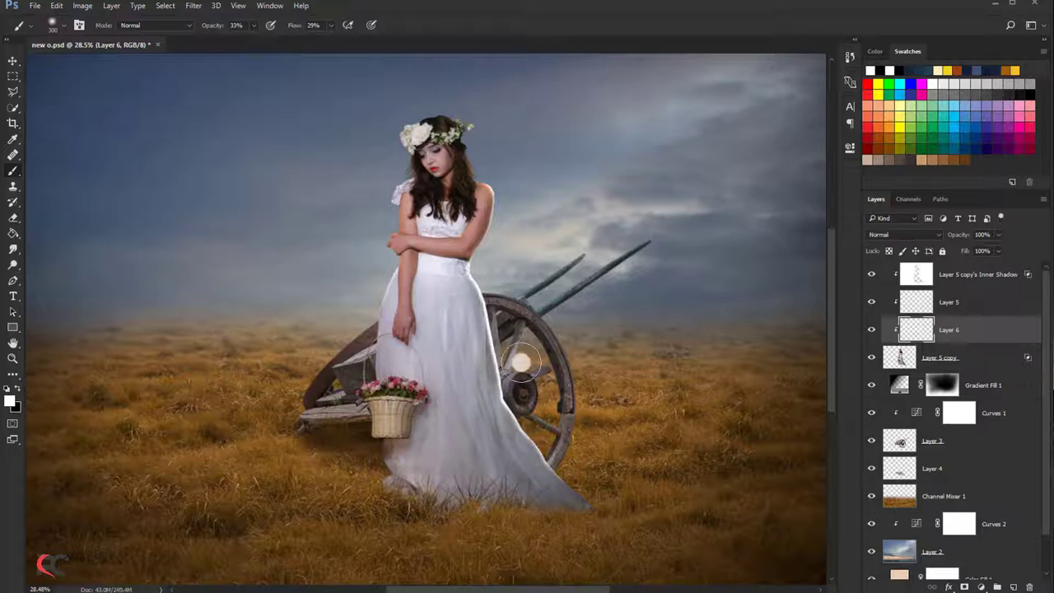
- Reduce the brush size to 100
click(872, 329)
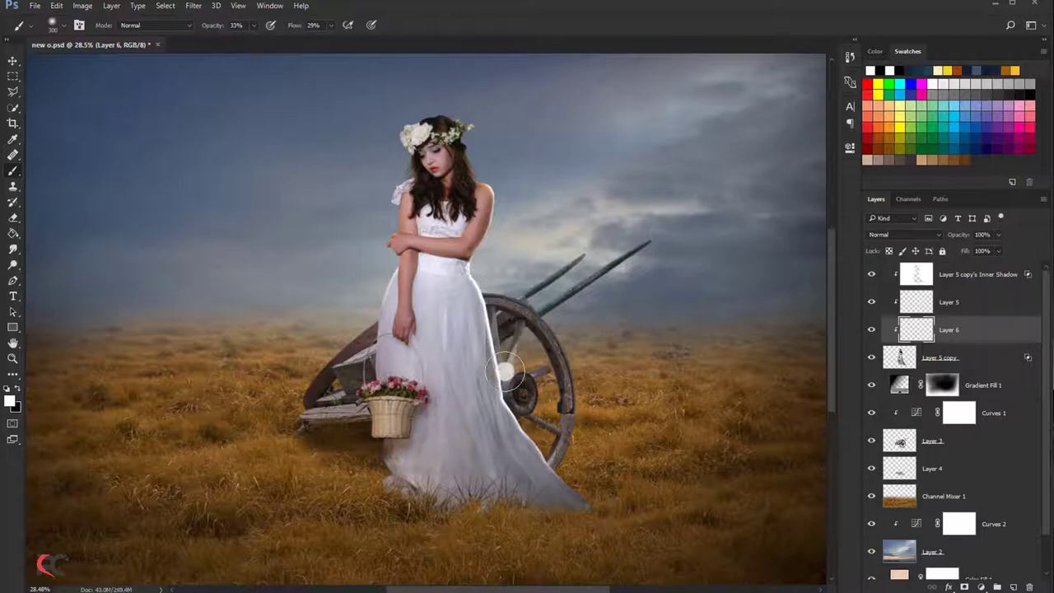
scroll(499, 373, up, 2)
scroll(494, 364, up, 2)
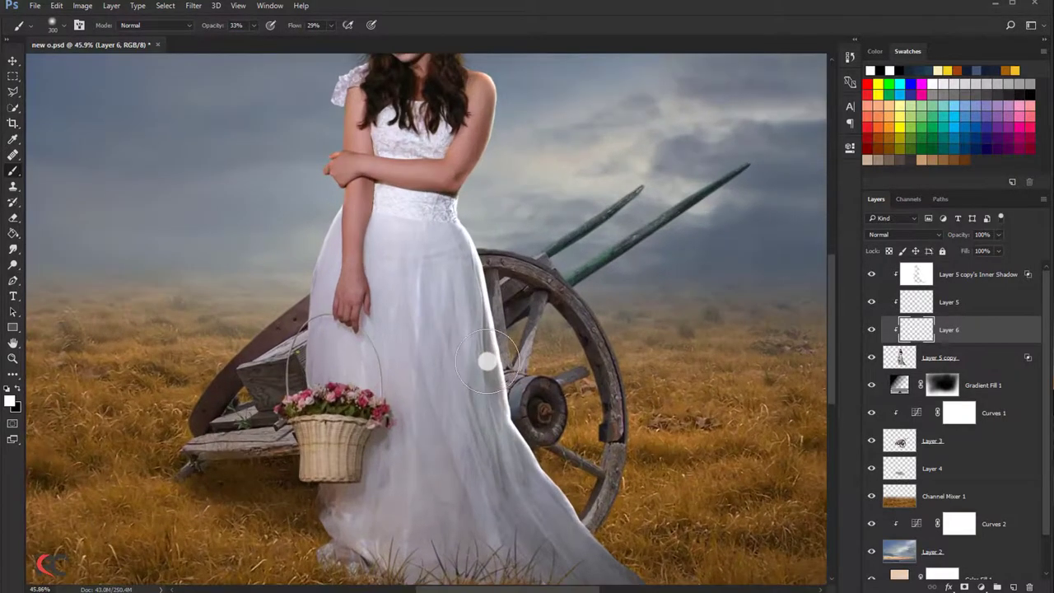
key(bracketleft)
key(bracketleft)
key(bracketleft)
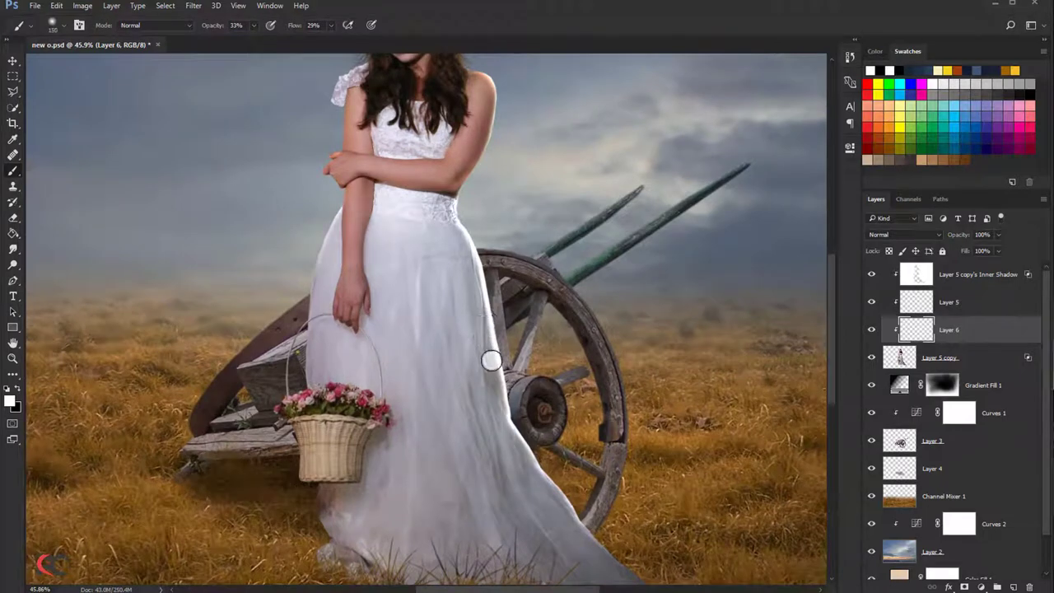
scroll(477, 344, down, 2)
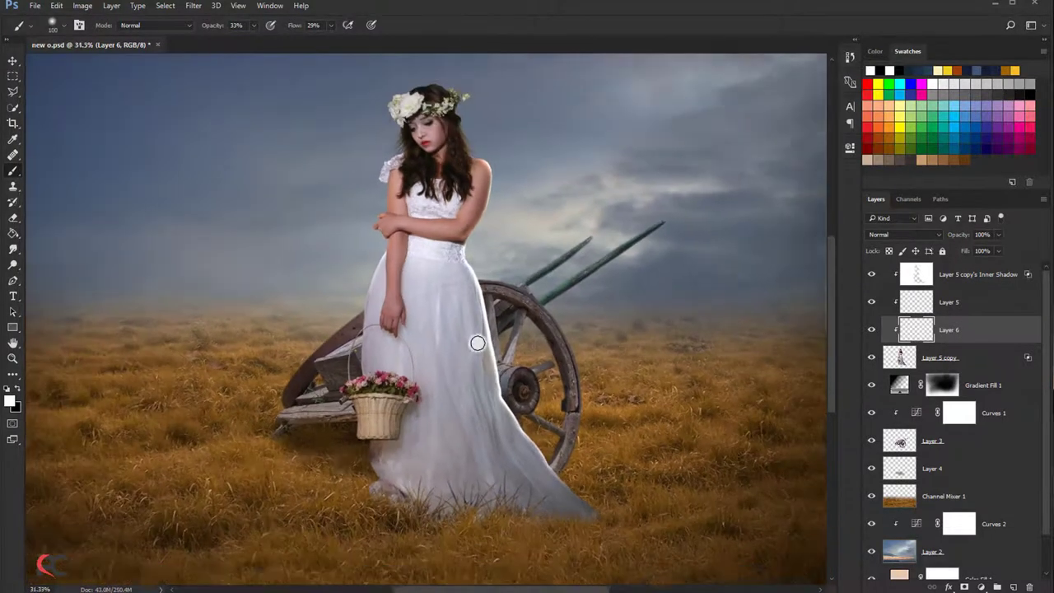
scroll(478, 344, down, 2)
scroll(574, 334, down, 1)
- Brighten the woman's highlights on Layer 5 copy with a Levels adjustment
click(903, 360)
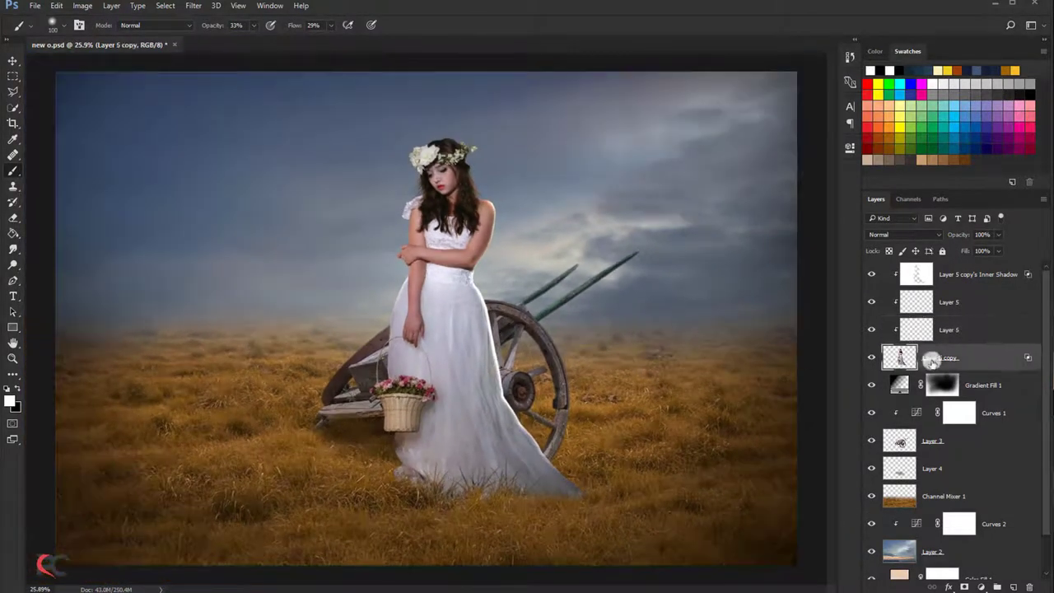
key(ctrl+l)
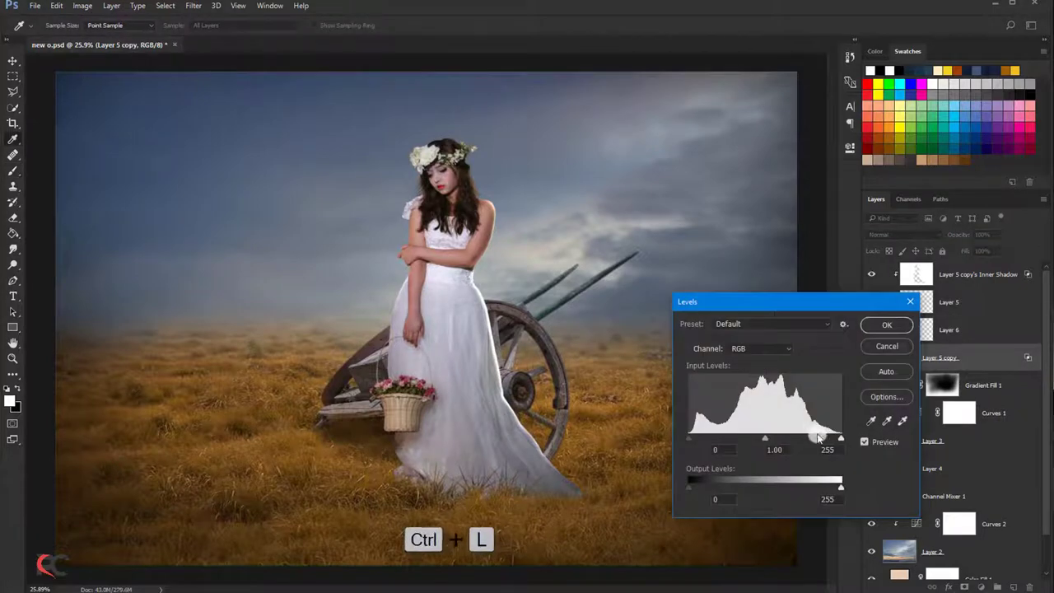
drag(835, 438, 830, 438)
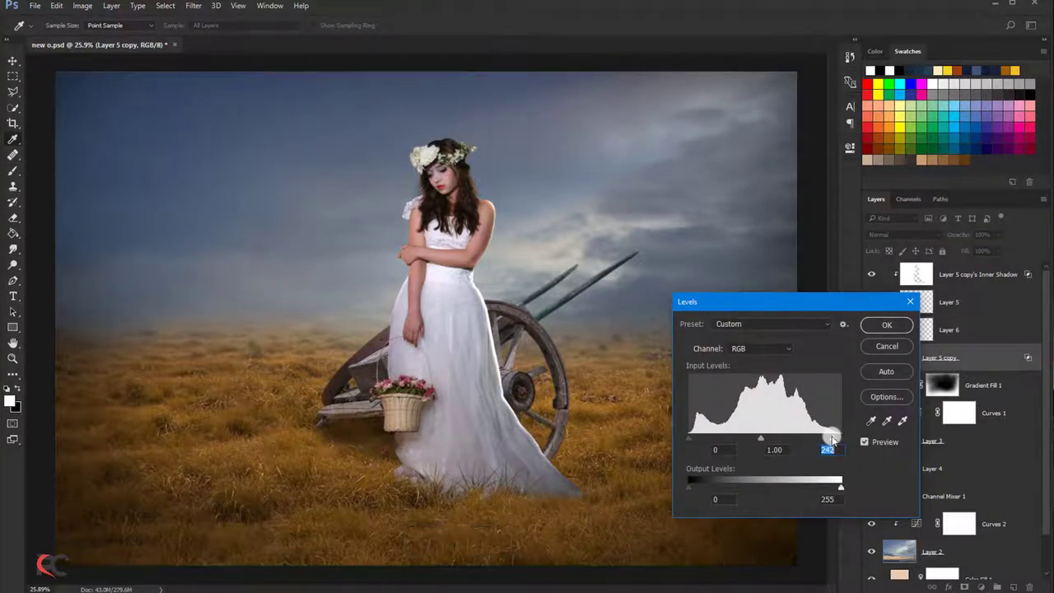
click(871, 324)
- With a smaller soft eraser tip, fade the dress hem into the grass
key(b)
scroll(509, 335, down, 2)
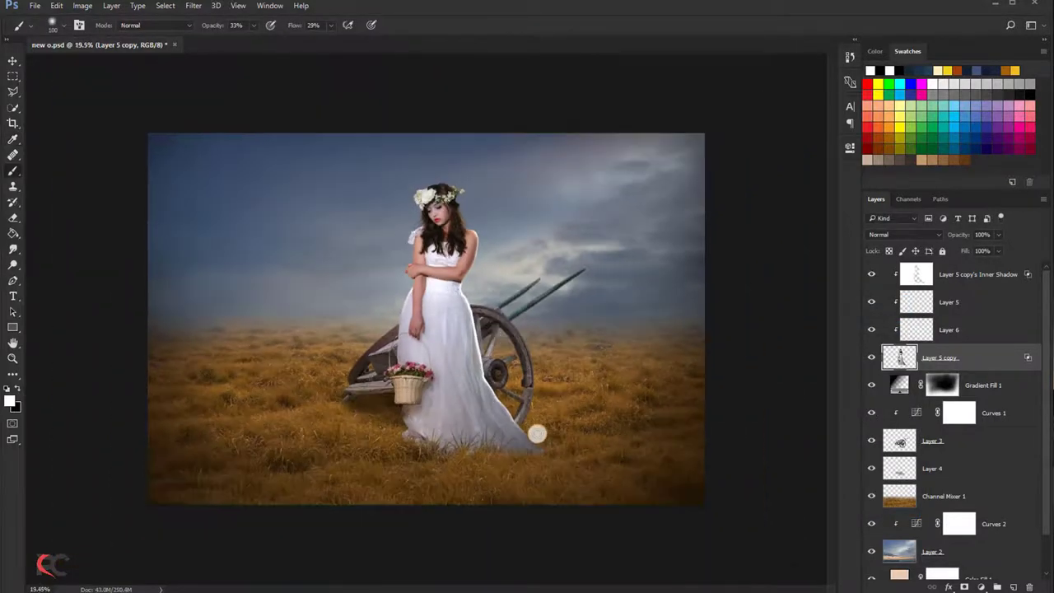
scroll(544, 431, up, 2)
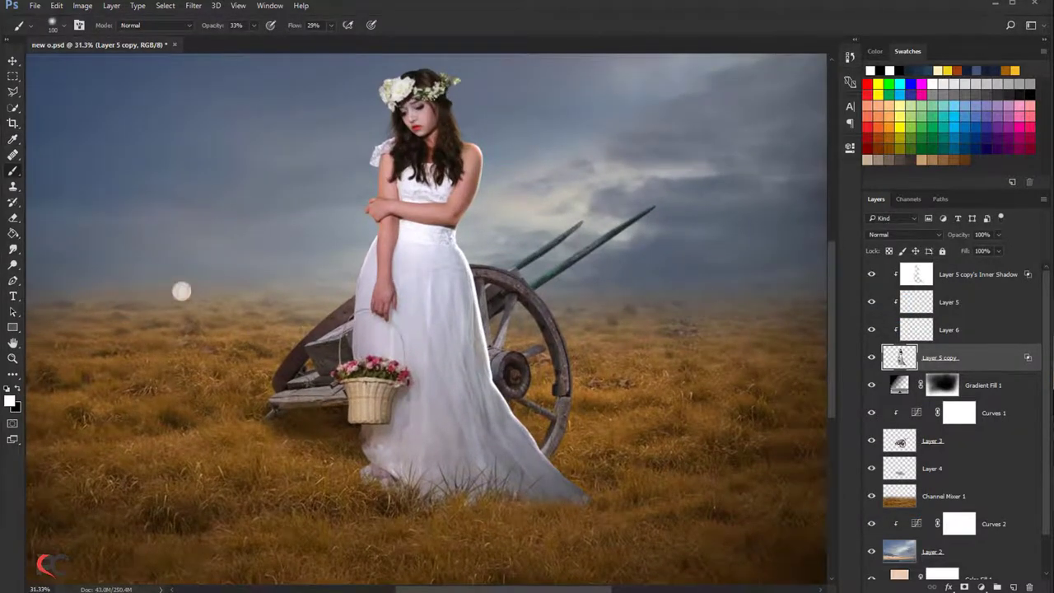
click(14, 217)
click(52, 25)
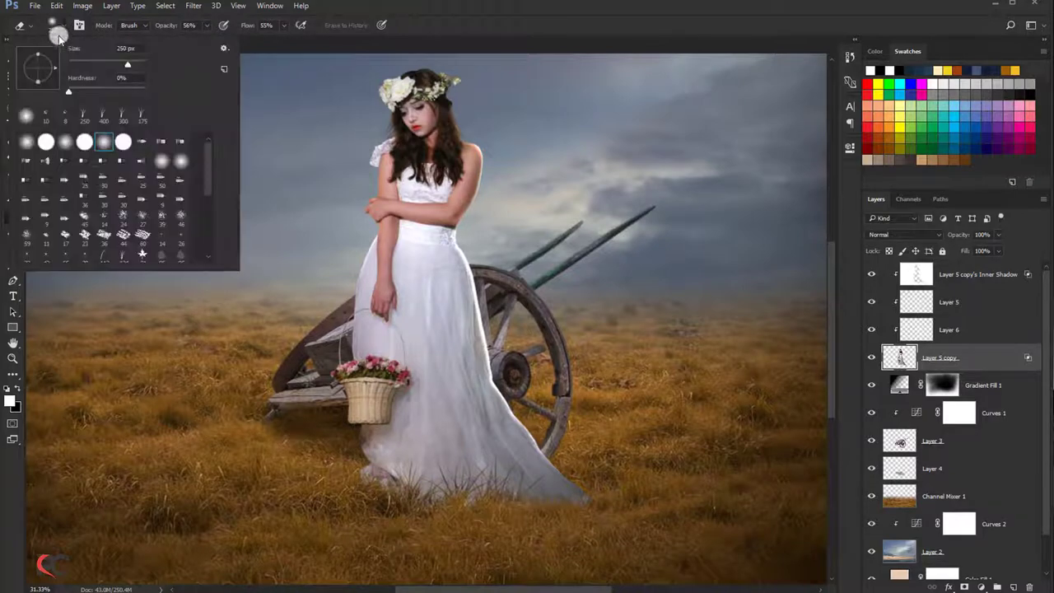
click(118, 253)
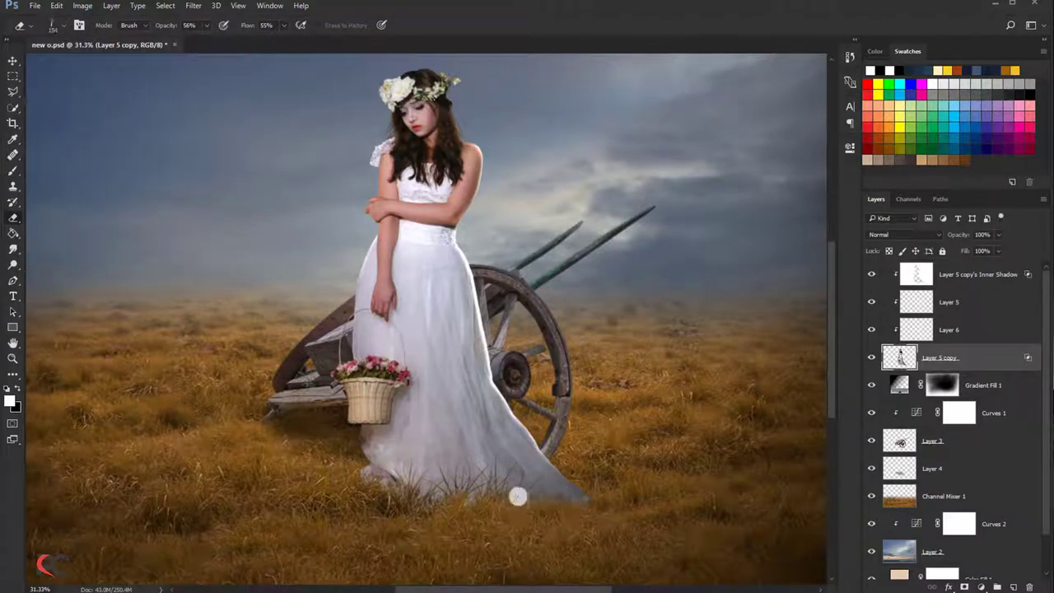
drag(549, 496, 604, 500)
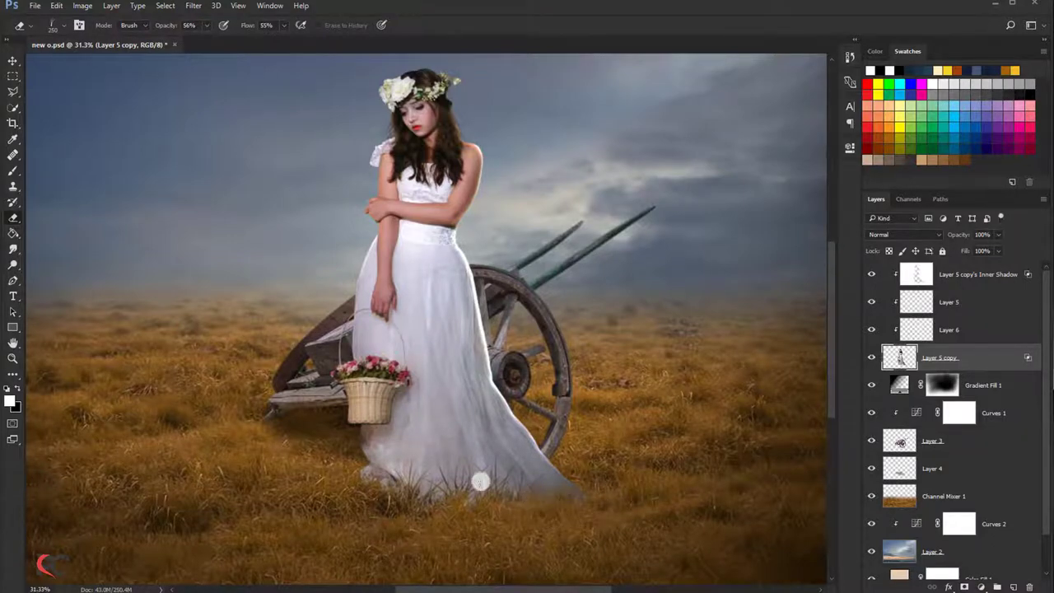
scroll(480, 482, down, 2)
scroll(553, 475, up, 1)
scroll(569, 490, up, 2)
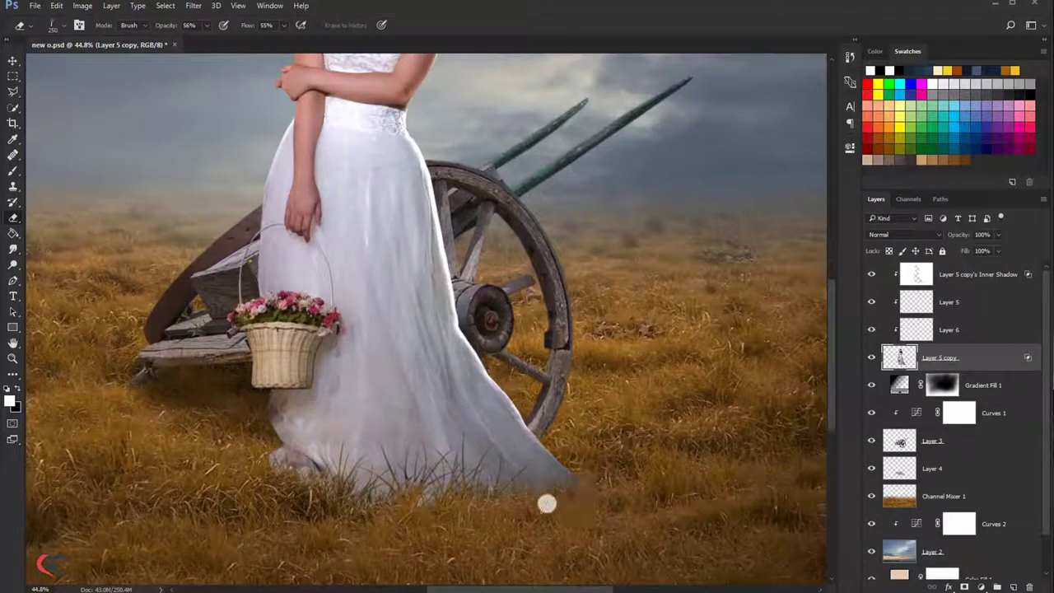
scroll(445, 354, down, 2)
scroll(420, 338, down, 2)
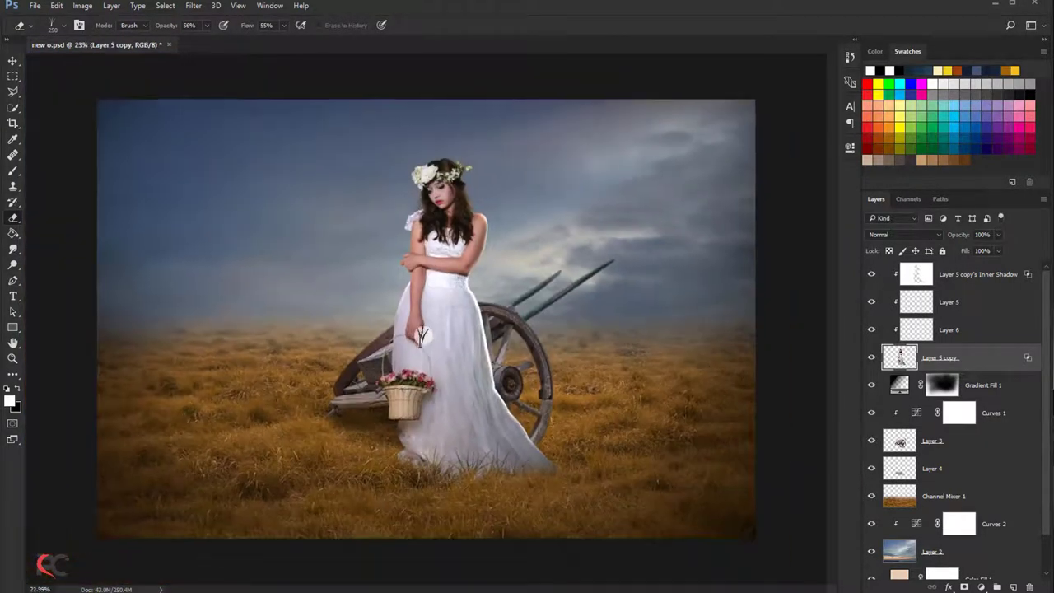
scroll(326, 279, down, 1)
click(13, 61)
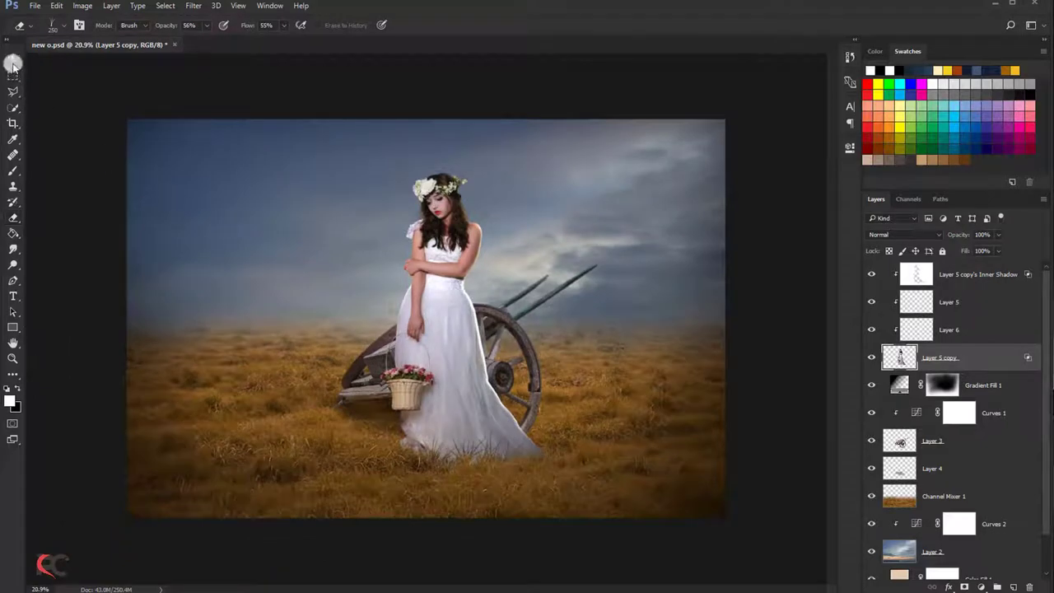
click(924, 491)
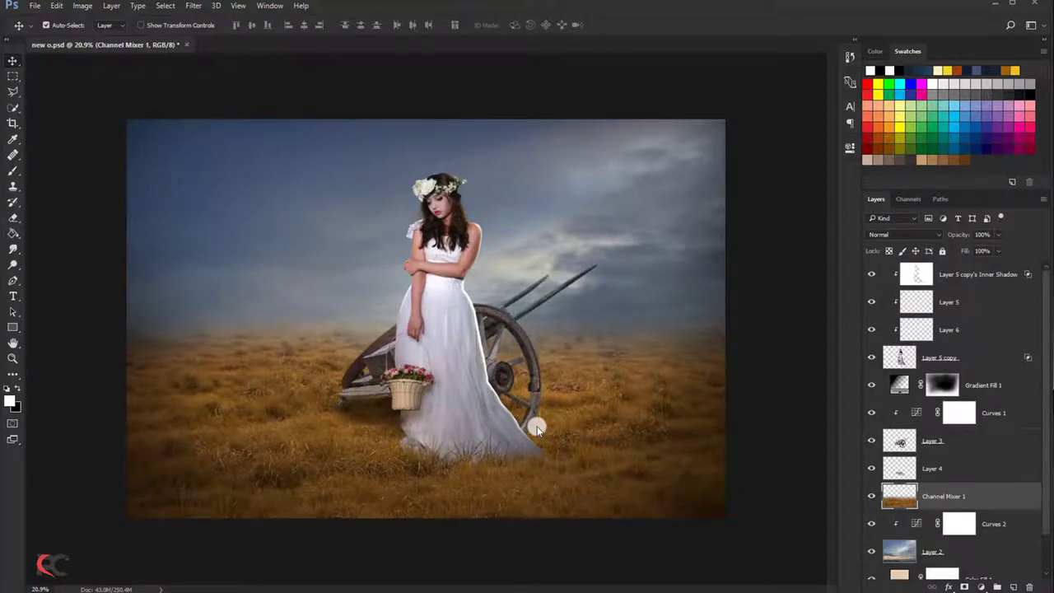
scroll(486, 288, up, 1)
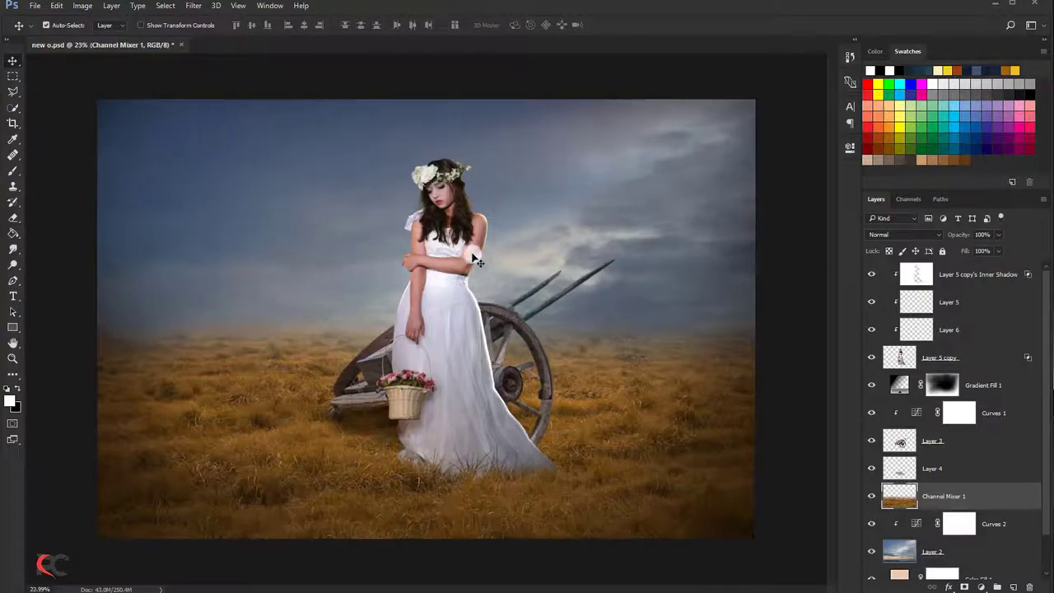
scroll(453, 201, up, 1)
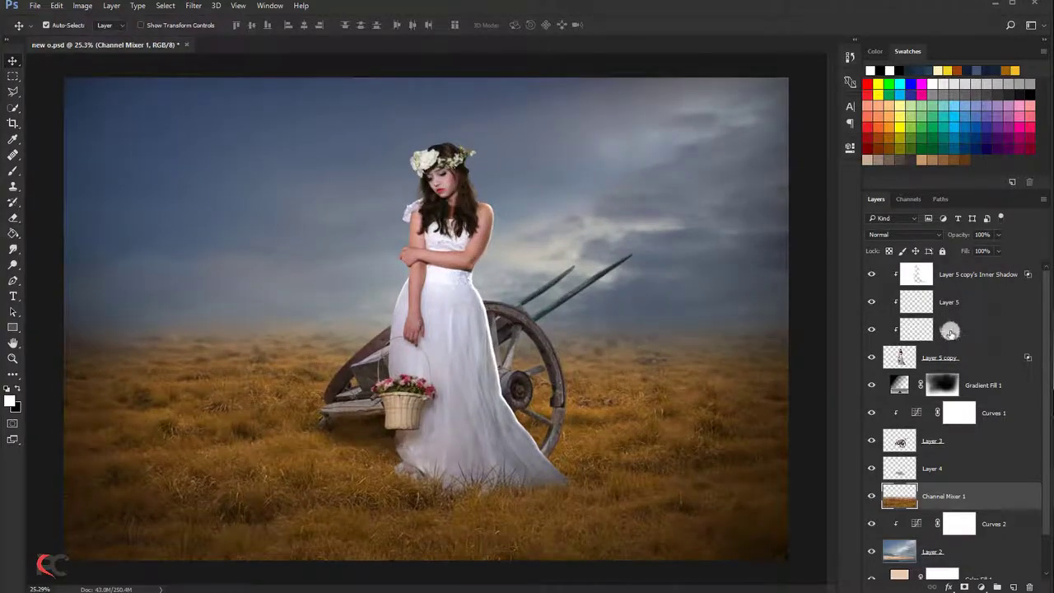
mouse_move(950, 331)
mouse_down()
mouse_move(964, 353)
mouse_move(958, 275)
mouse_up()
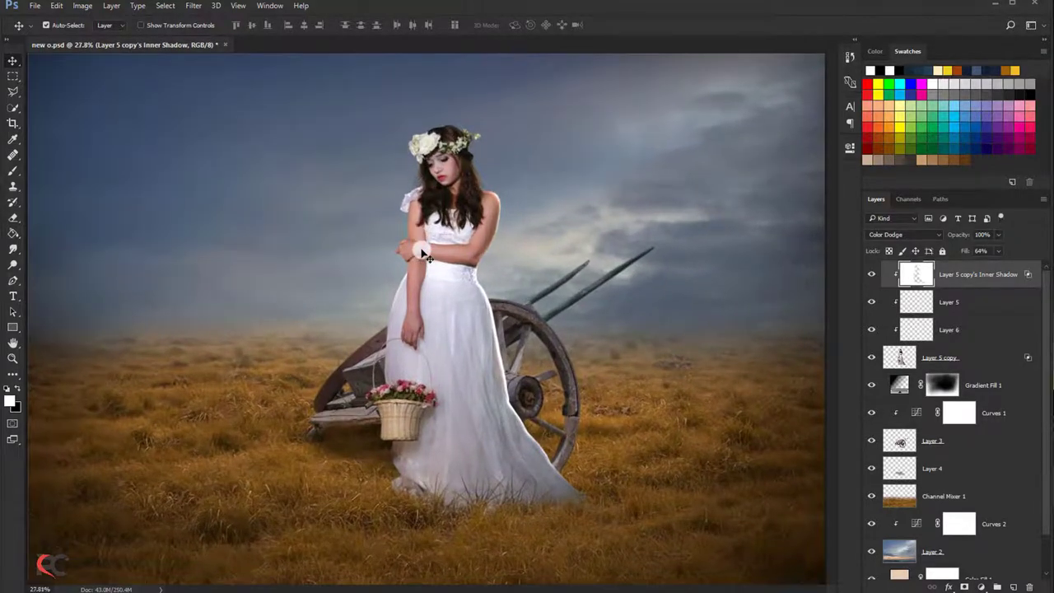
scroll(421, 254, down, 1)
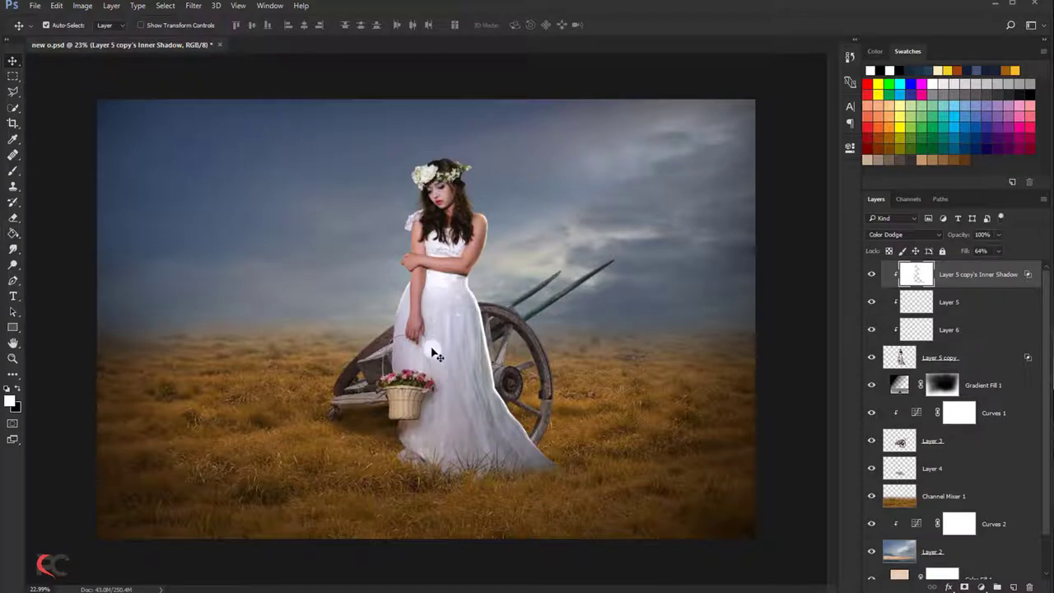
- On Layer 4, paint a soft black shadow under the cart and skirt with a 200 px brush
click(927, 471)
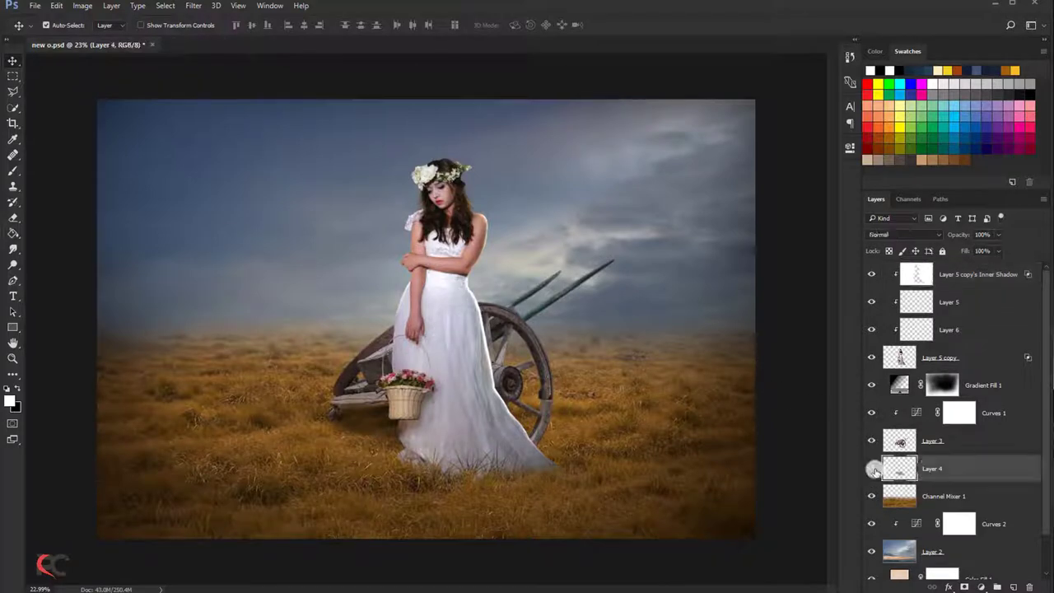
click(12, 171)
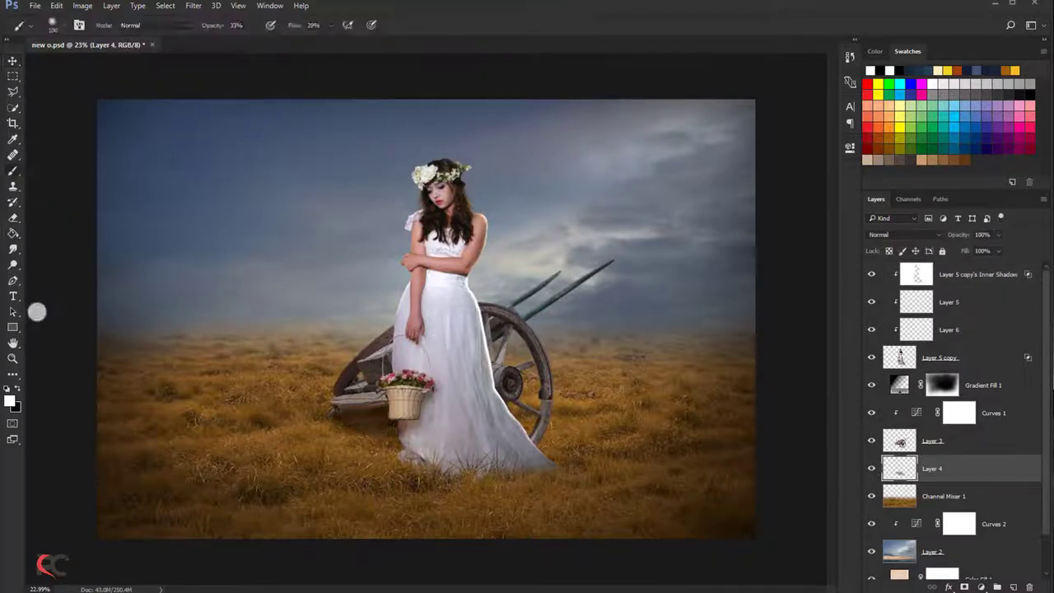
click(18, 386)
scroll(362, 427, up, 2)
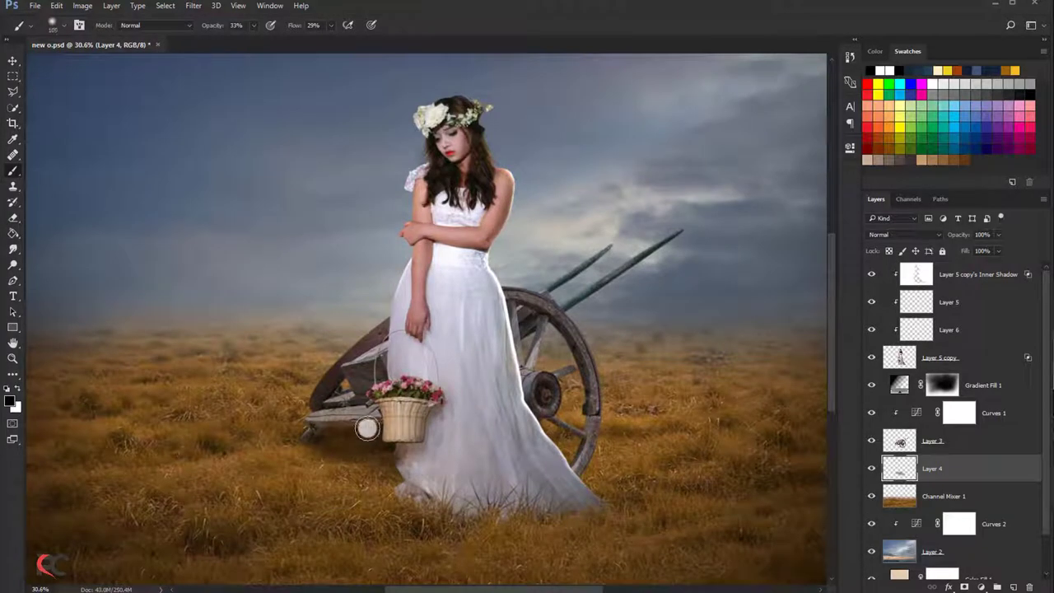
key(bracketright)
key(bracketright)
key(bracketright)
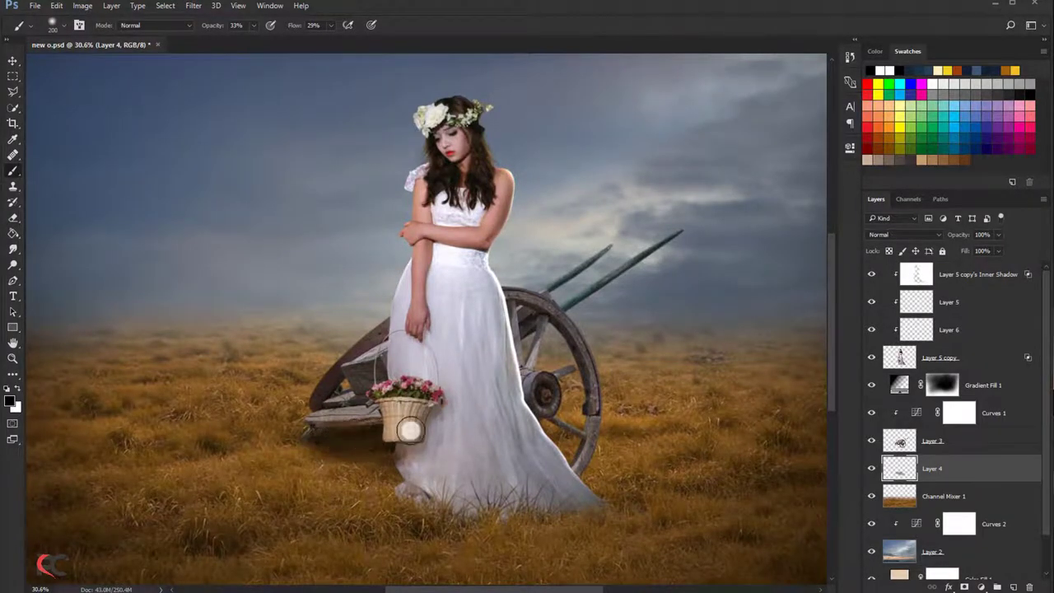
scroll(361, 397, down, 2)
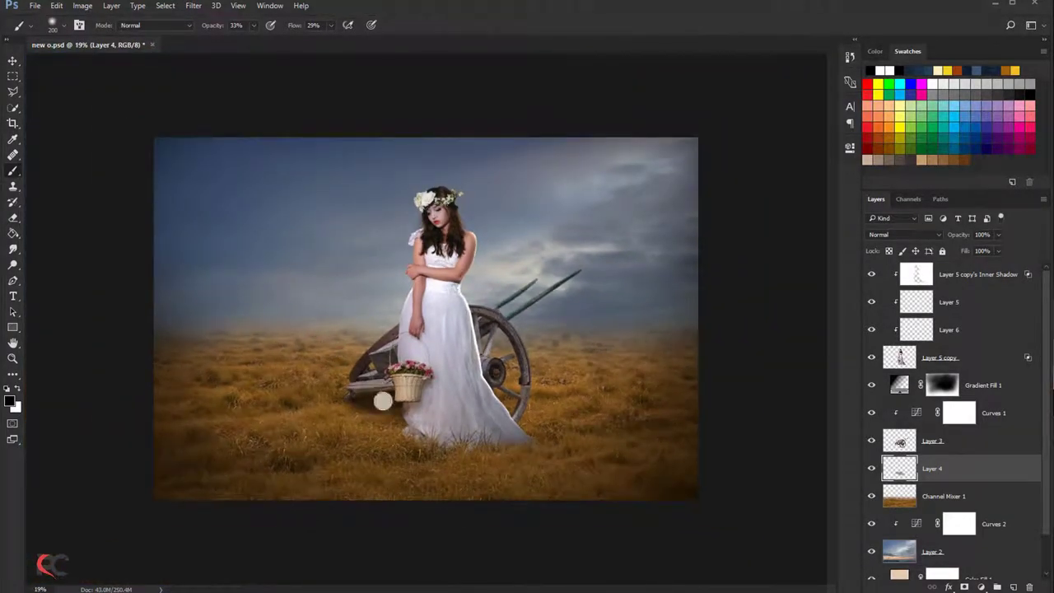
drag(383, 401, 403, 414)
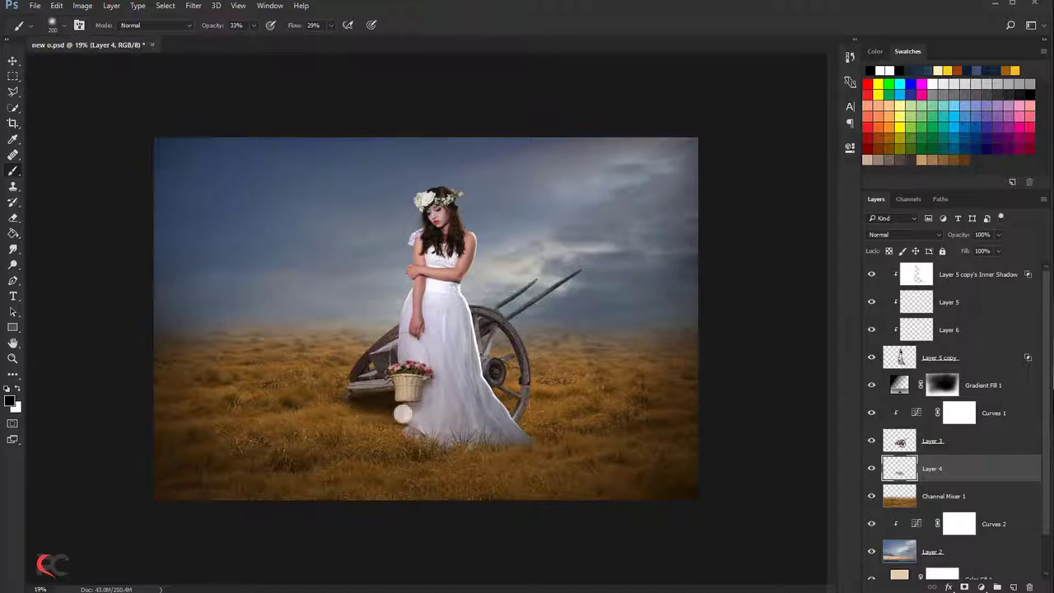
- Switch to the Move tool and select Layer 5 copy's Inner Shadow layer
scroll(369, 329, up, 1)
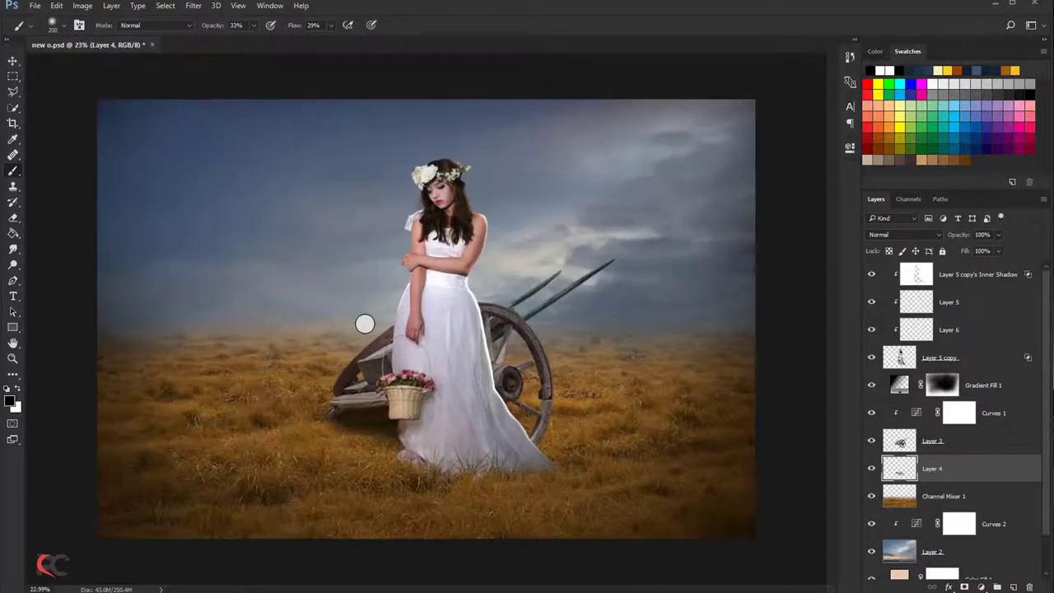
scroll(357, 310, up, 1)
scroll(330, 287, down, 2)
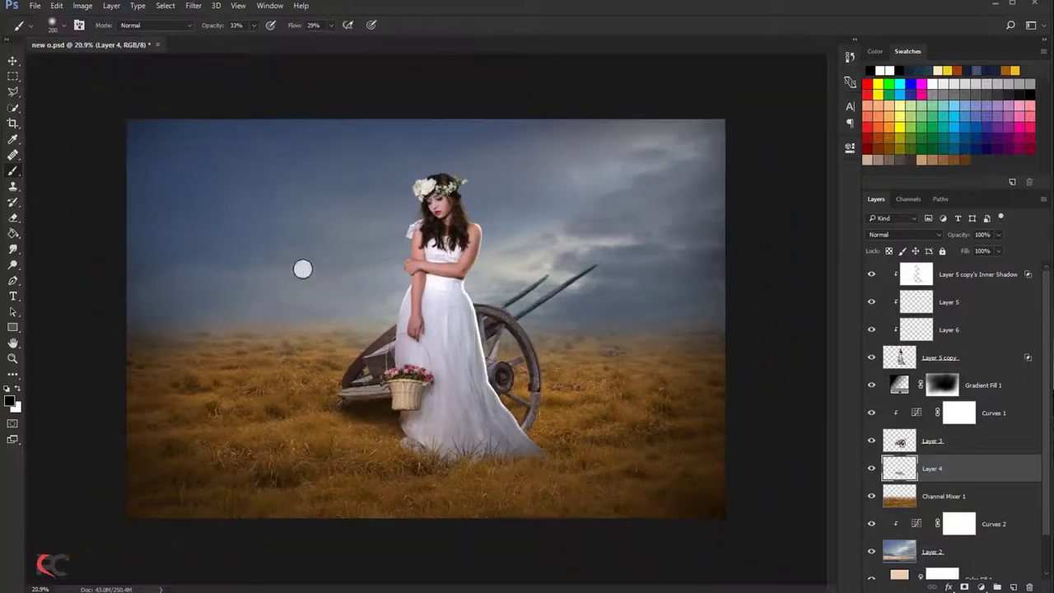
click(13, 61)
scroll(366, 244, down, 1)
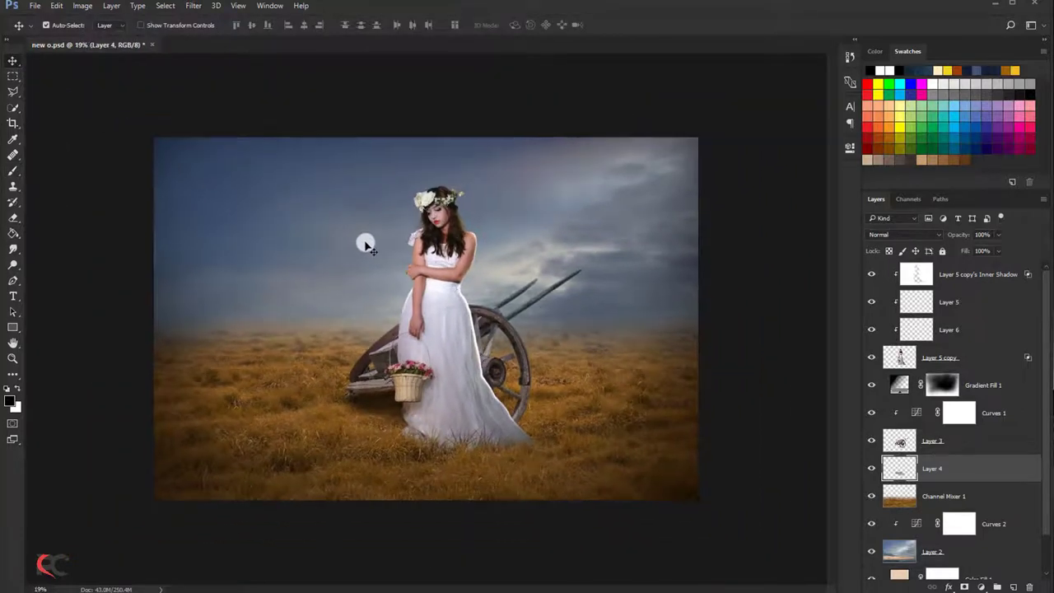
click(962, 277)
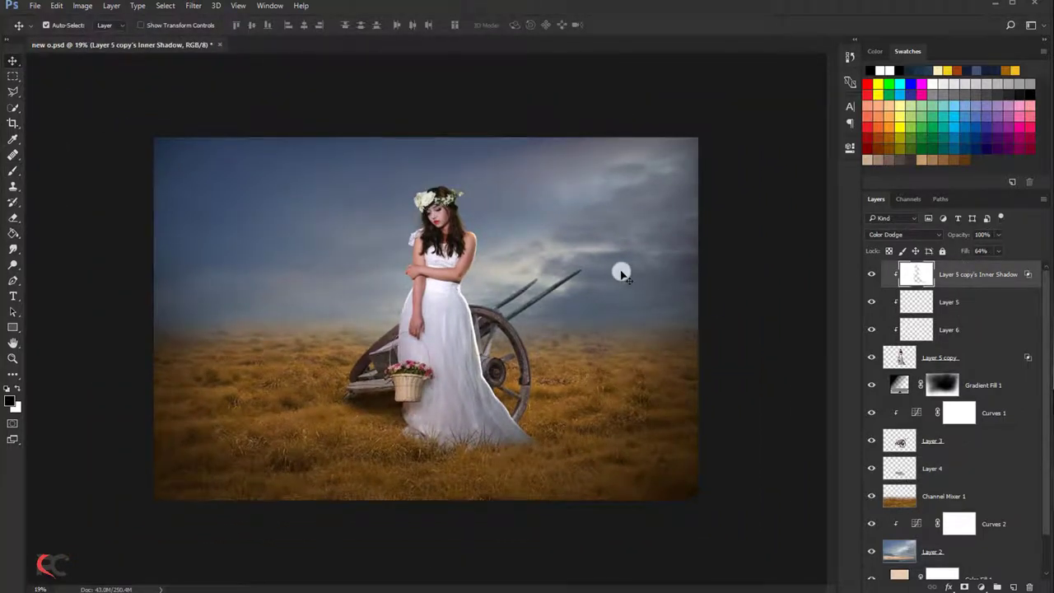
scroll(429, 245, up, 1)
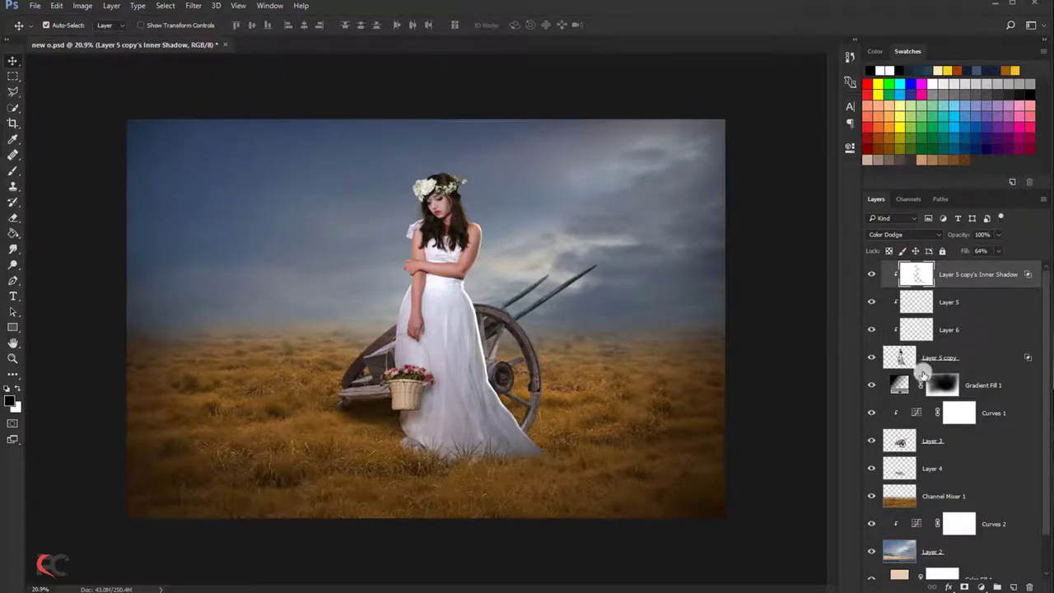
scroll(922, 374, down, 1)
scroll(923, 375, down, 1)
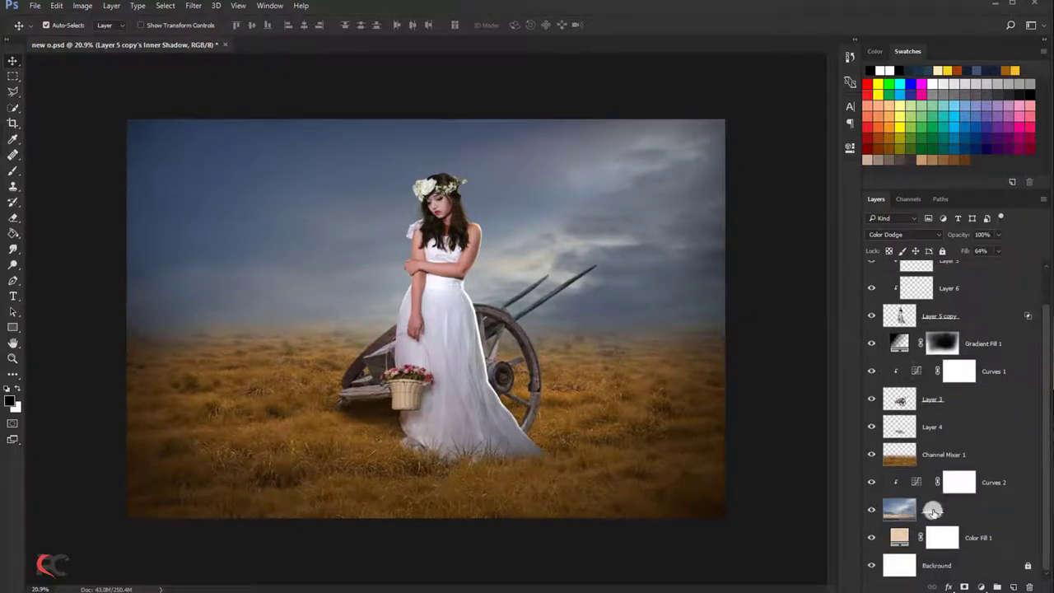
- Apply a Gaussian Blur with a lowered radius to the Layer 2 sky
click(932, 509)
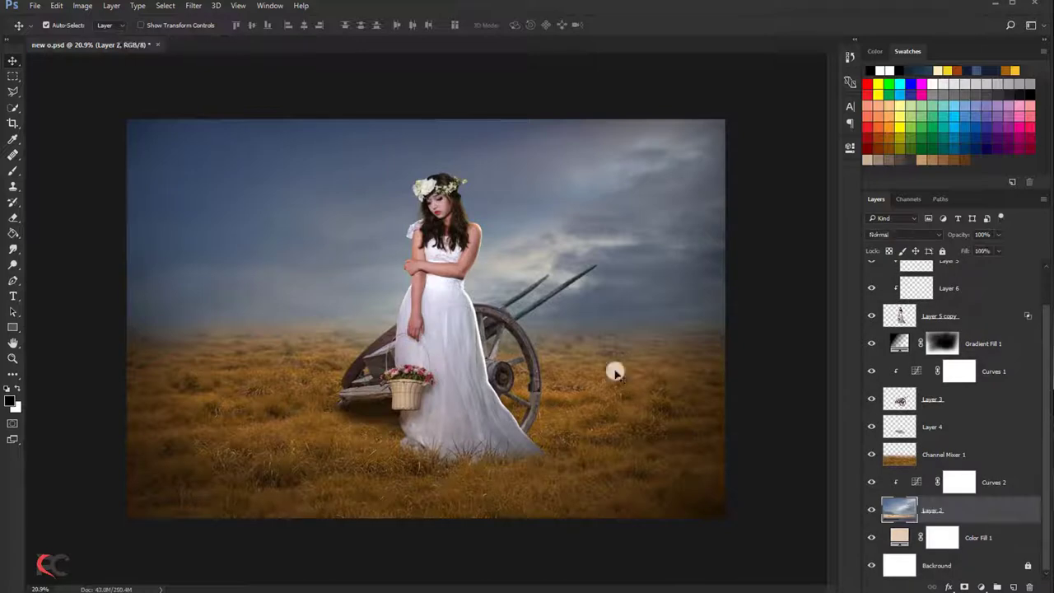
click(193, 6)
mouse_move(199, 139)
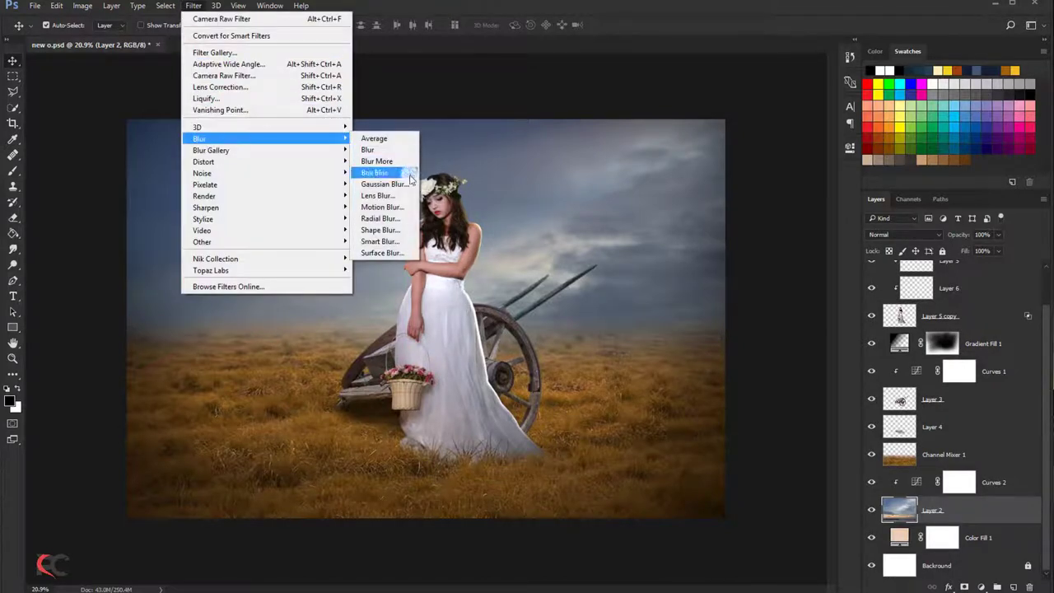
click(408, 183)
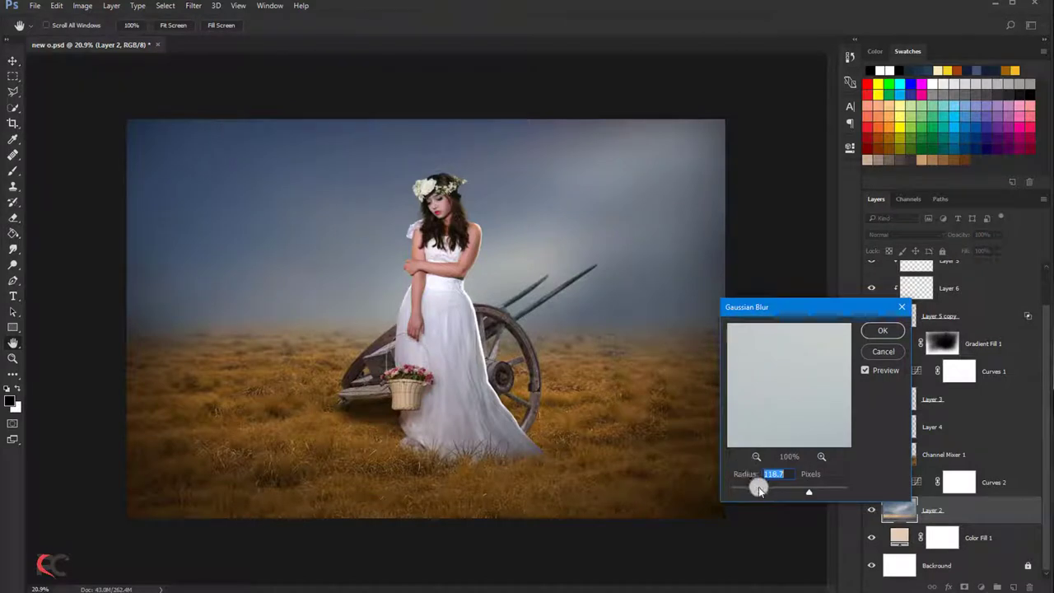
click(758, 486)
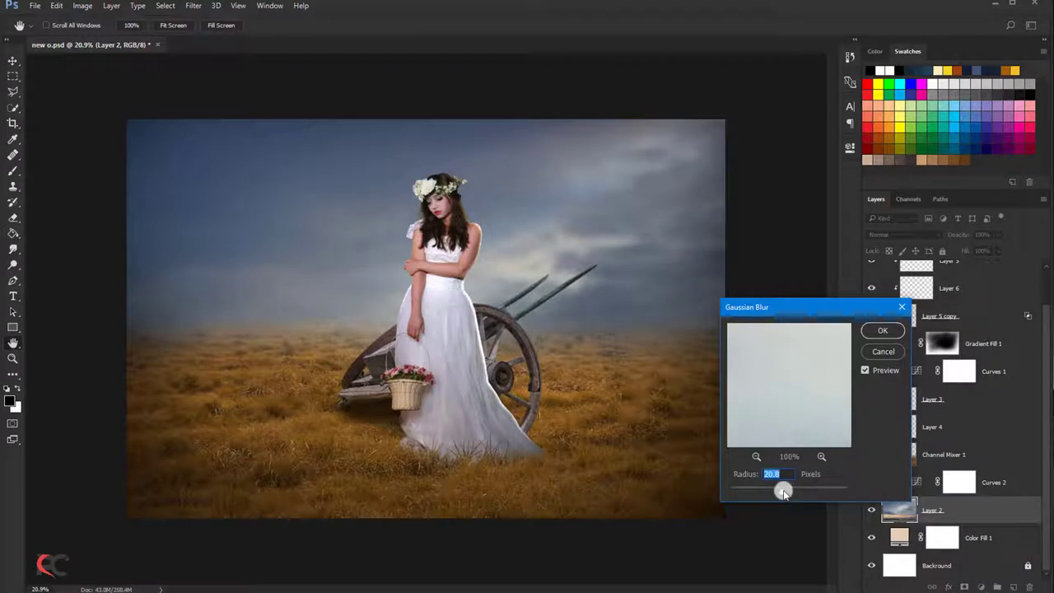
click(882, 330)
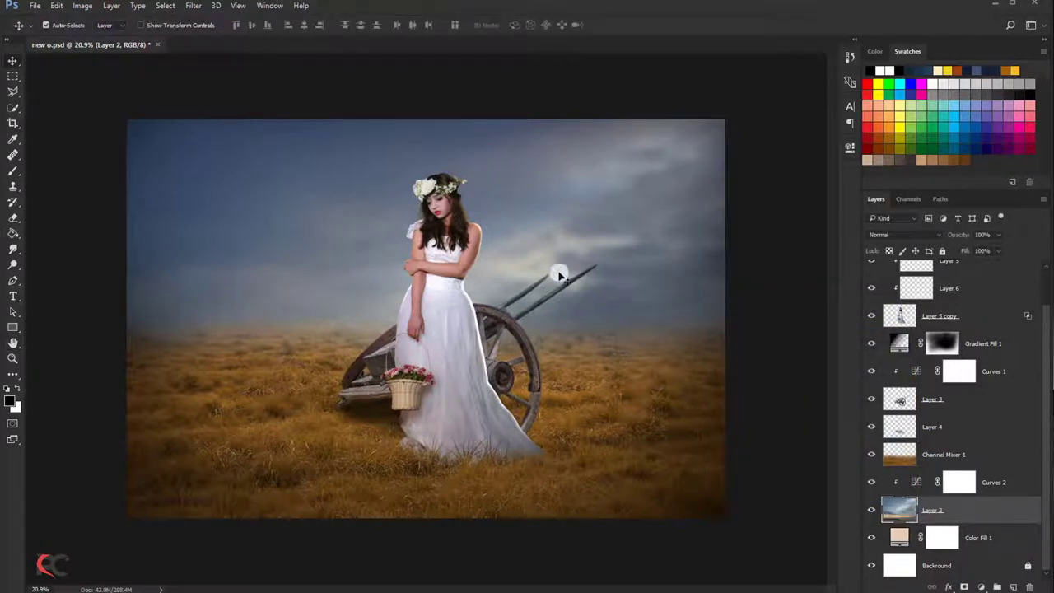
- Shift the sky's highlights toward cyan and blue with Color Balance
key(ctrl+b)
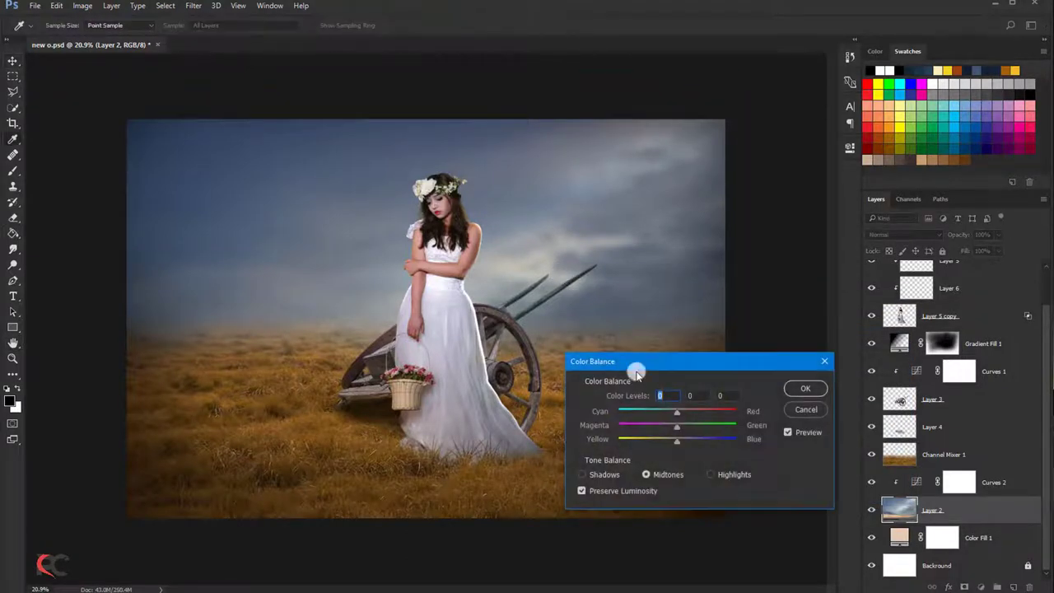
click(712, 474)
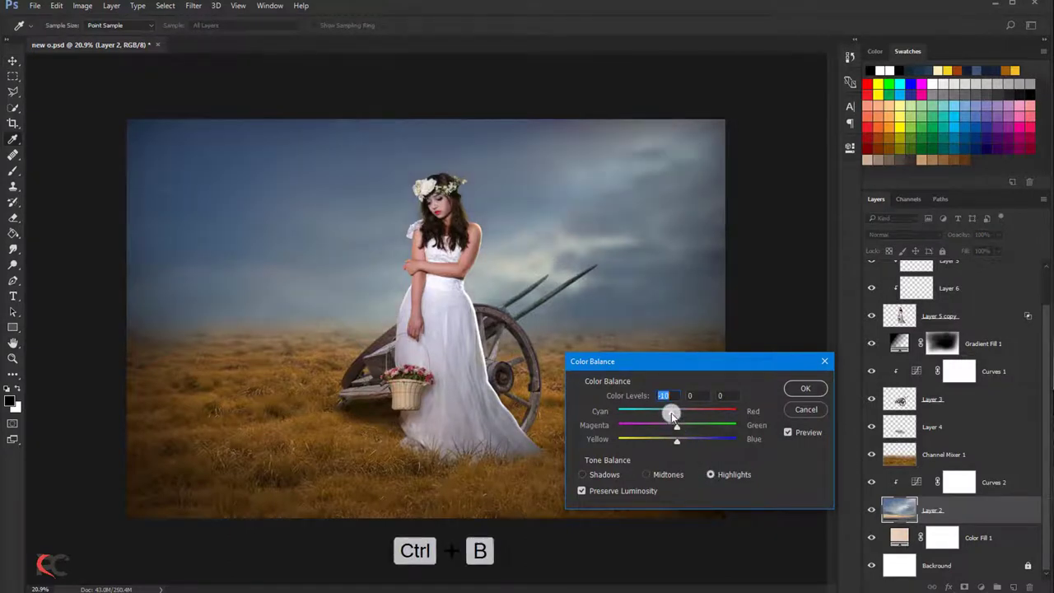
drag(676, 411, 686, 439)
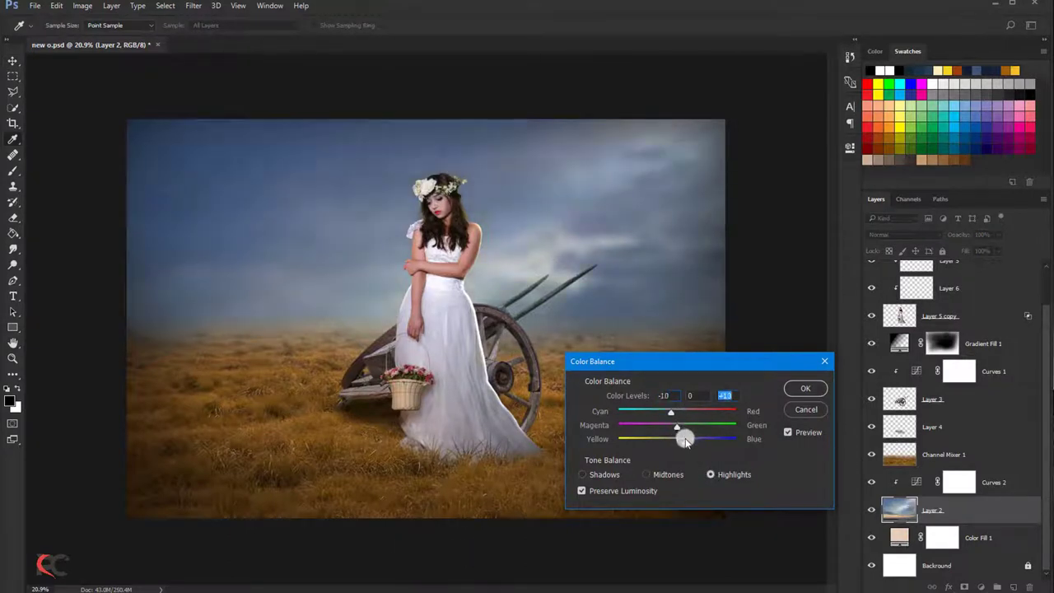
click(793, 389)
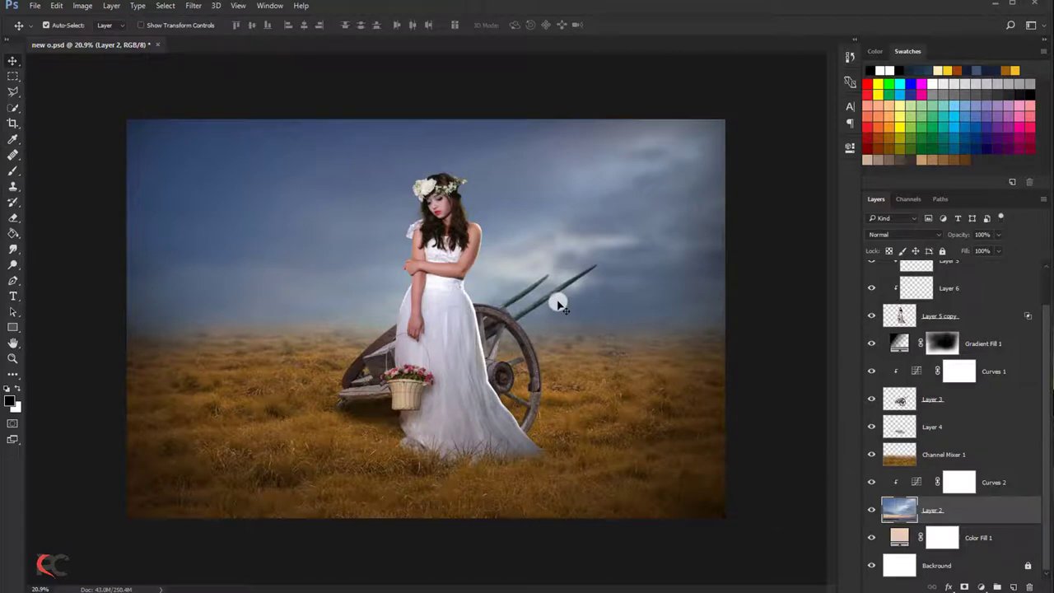
- Darken the sky's midtones with Levels, moving the midtone slider to about 0.8
key(ctrl+l)
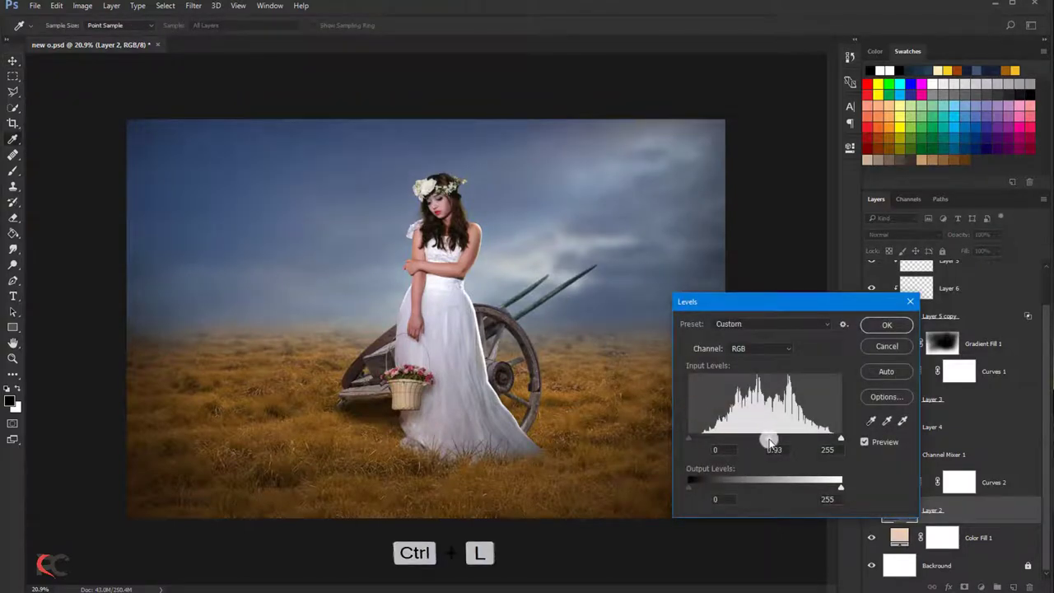
drag(764, 442, 778, 442)
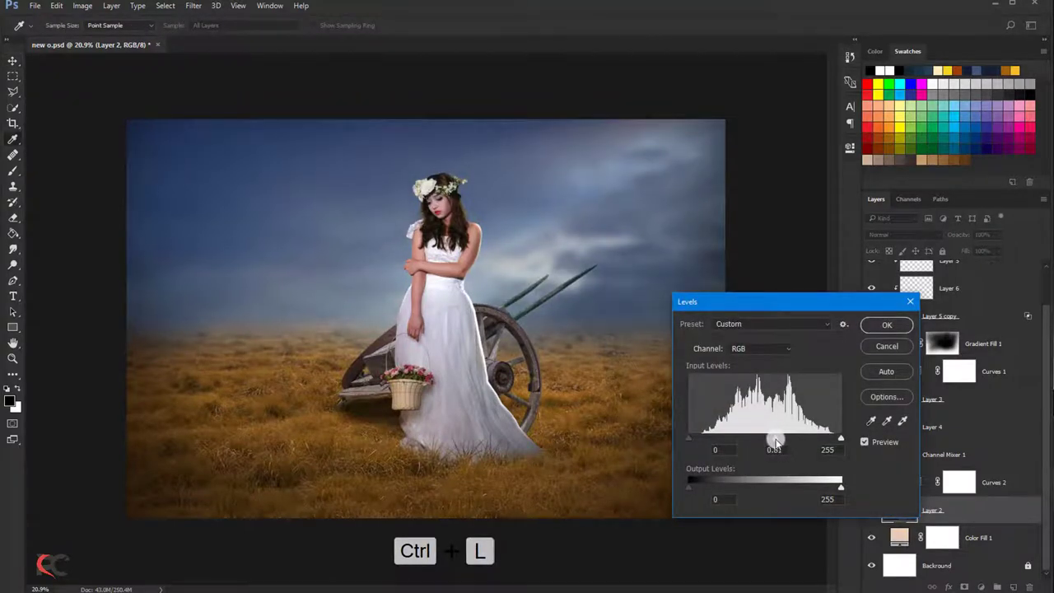
click(881, 324)
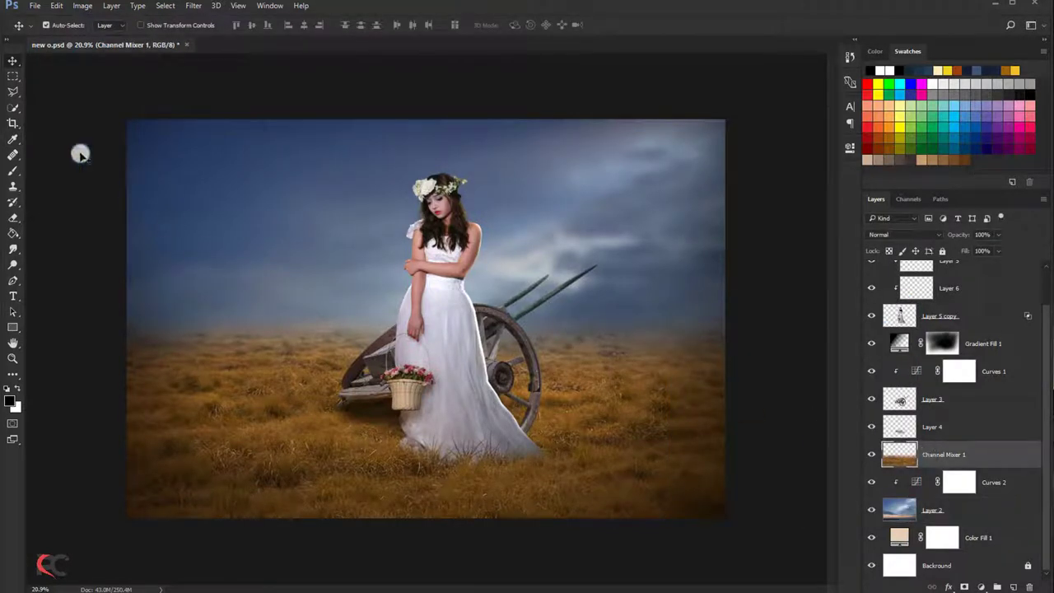
- Select the horizon band with the Polygonal Lasso and feather it by 100 px
click(17, 96)
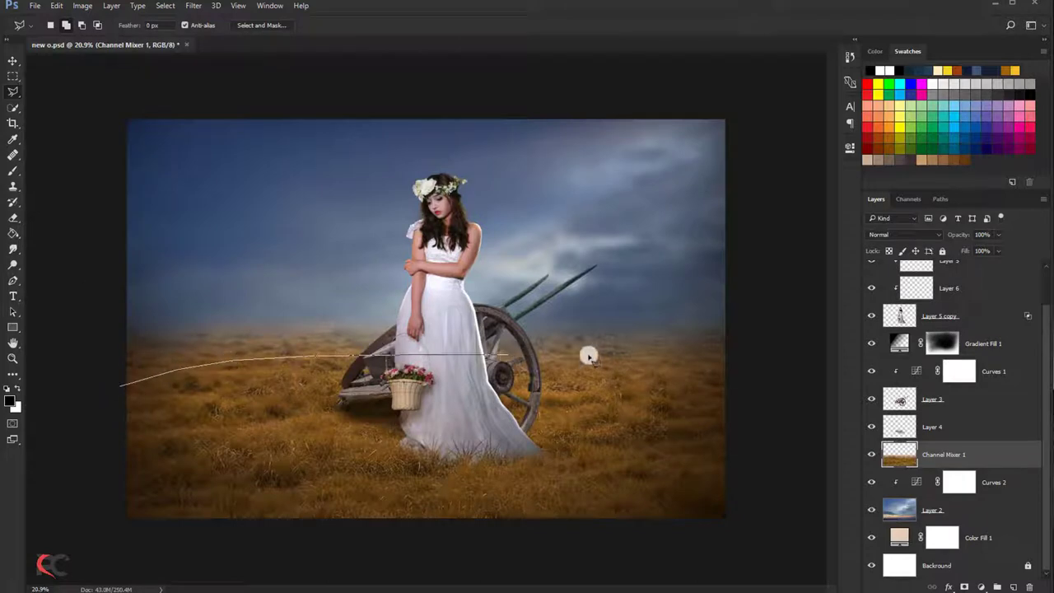
click(758, 355)
click(759, 305)
click(658, 241)
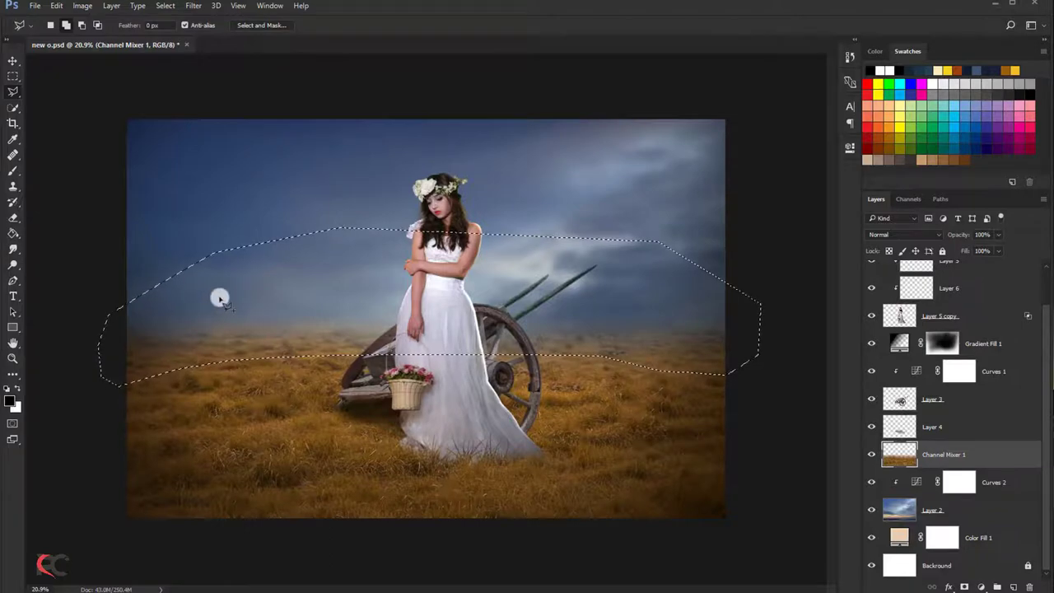
right_click(300, 244)
click(322, 282)
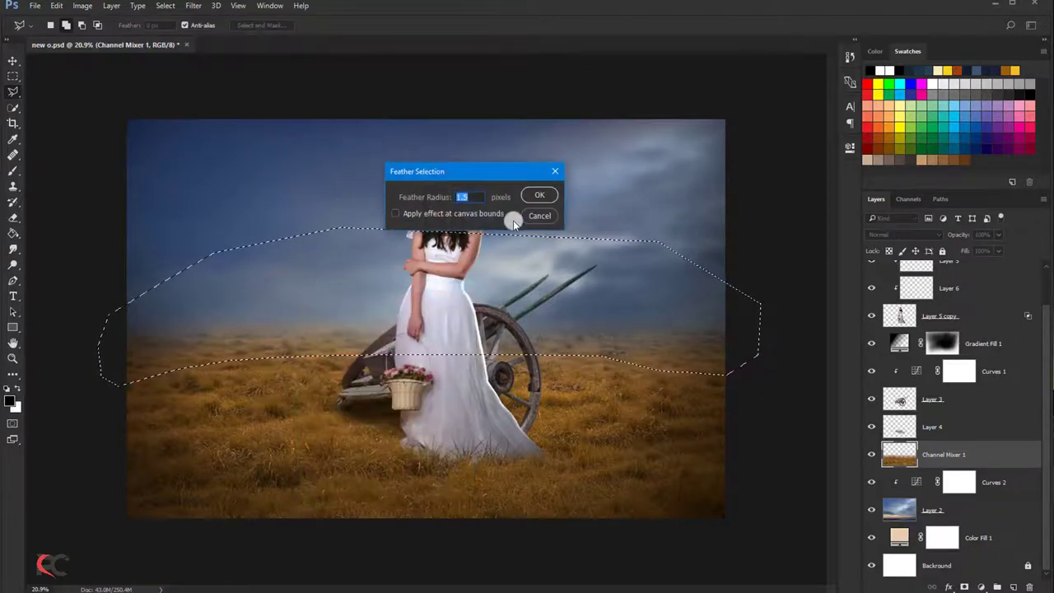
text(100)
click(539, 195)
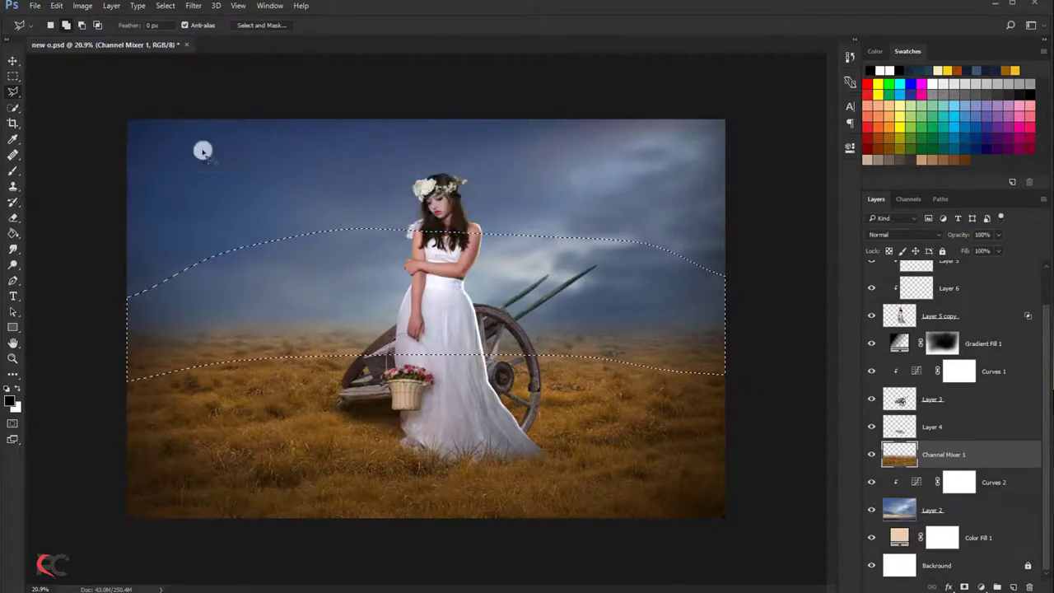
- Blur the feathered horizon with a Gaussian Blur of about 19.4 px, then deselect
click(193, 5)
mouse_move(263, 139)
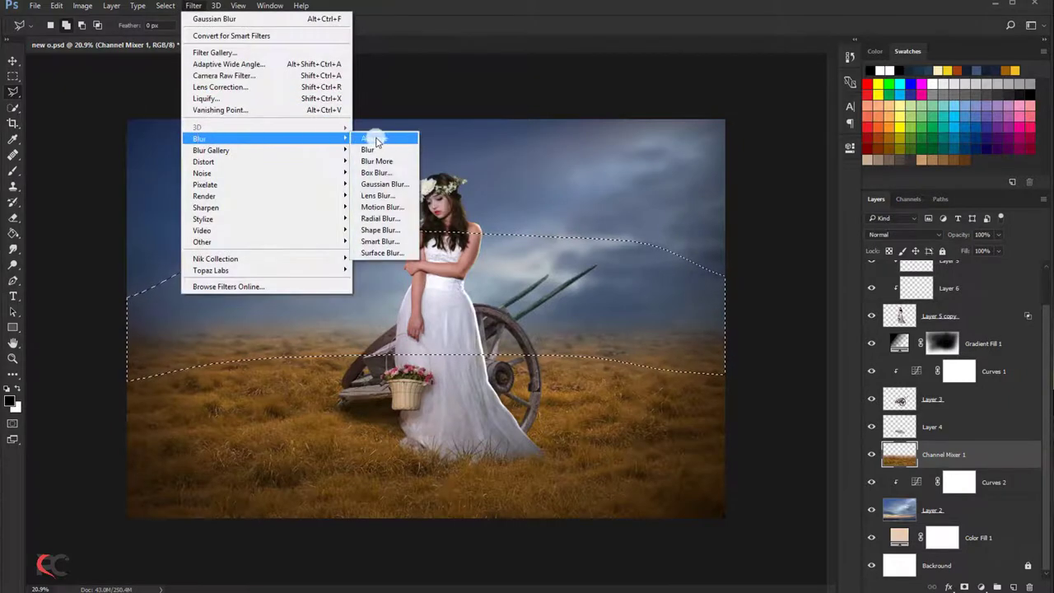
click(381, 183)
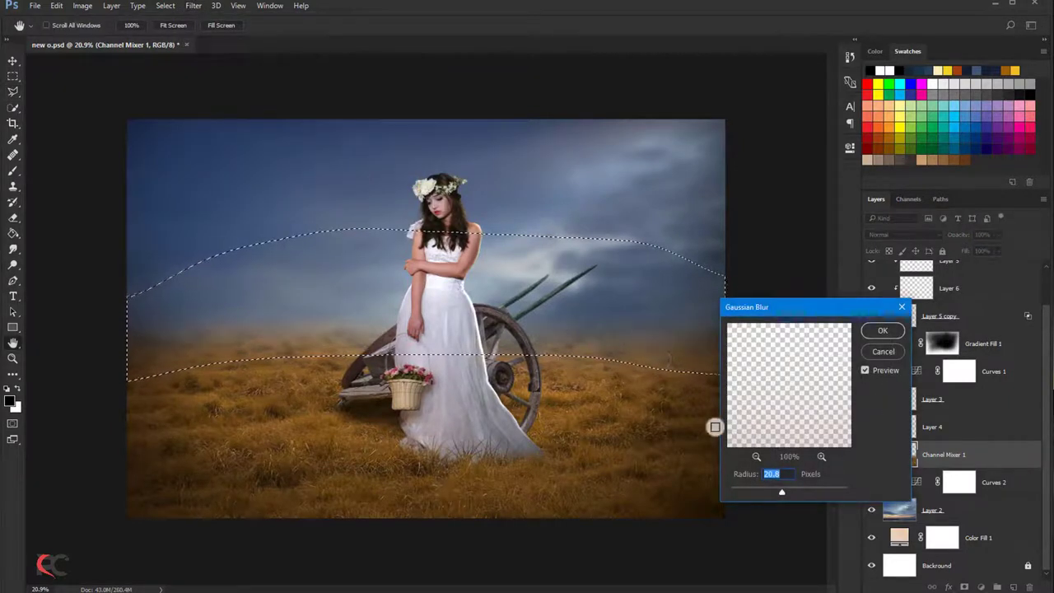
drag(779, 491, 780, 491)
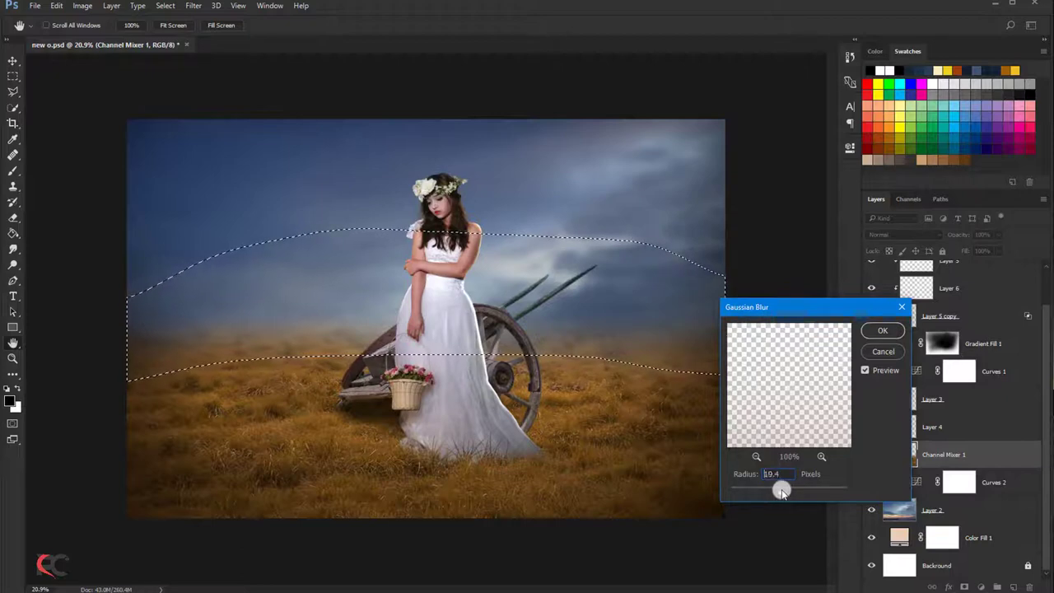
click(880, 331)
key(ctrl+d)
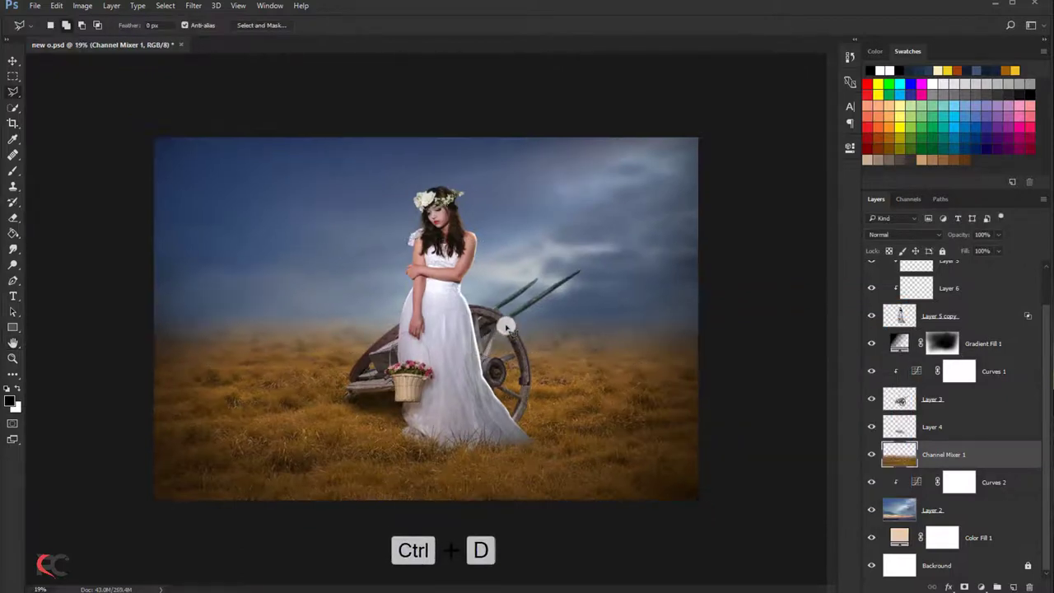
scroll(505, 326, up, 2)
scroll(493, 317, down, 1)
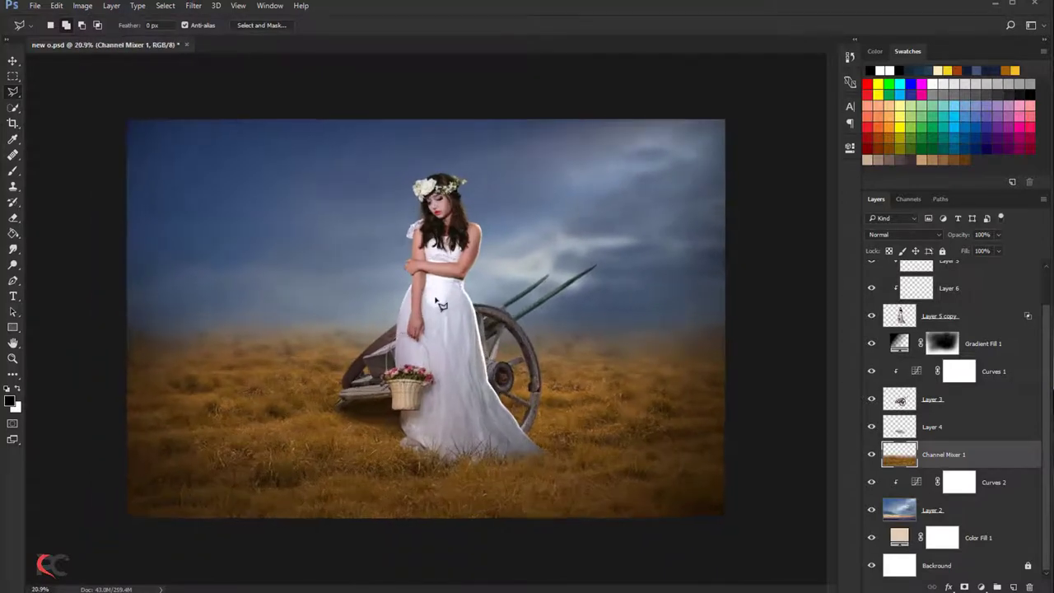
click(13, 218)
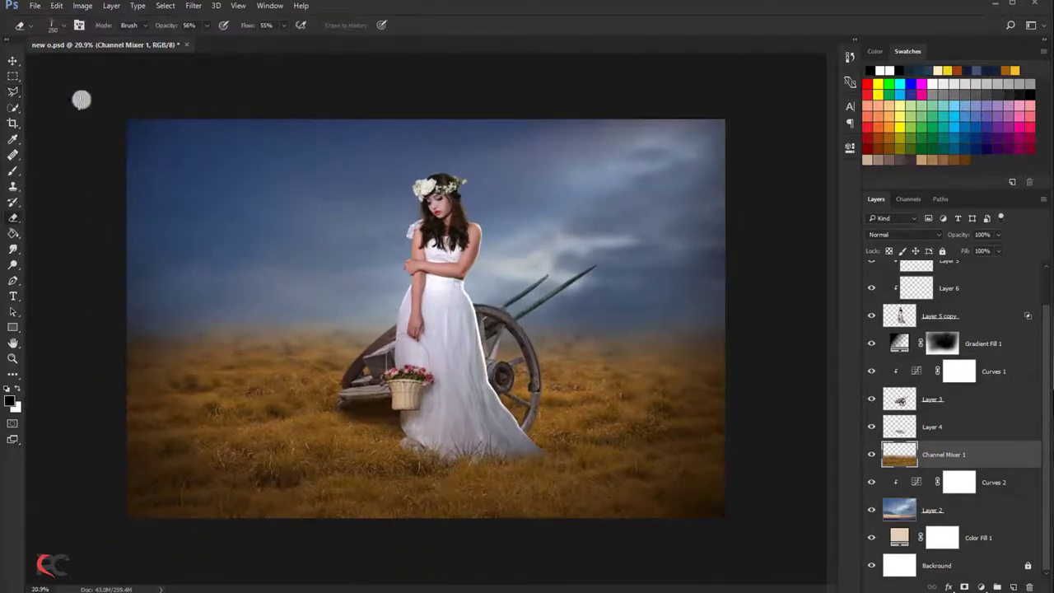
click(67, 26)
scroll(206, 188, up, 5)
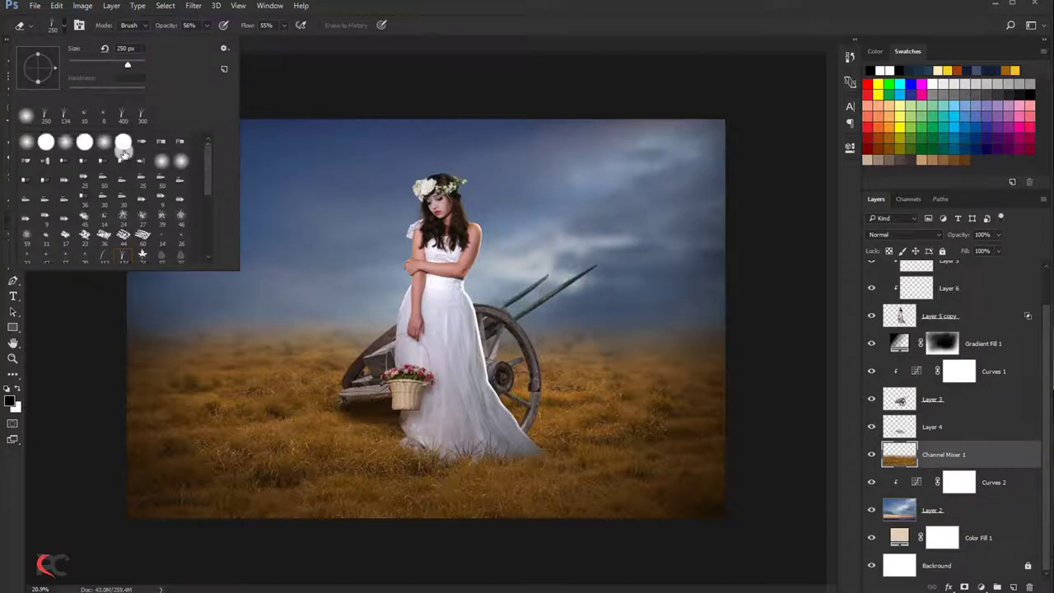
click(111, 144)
click(457, 31)
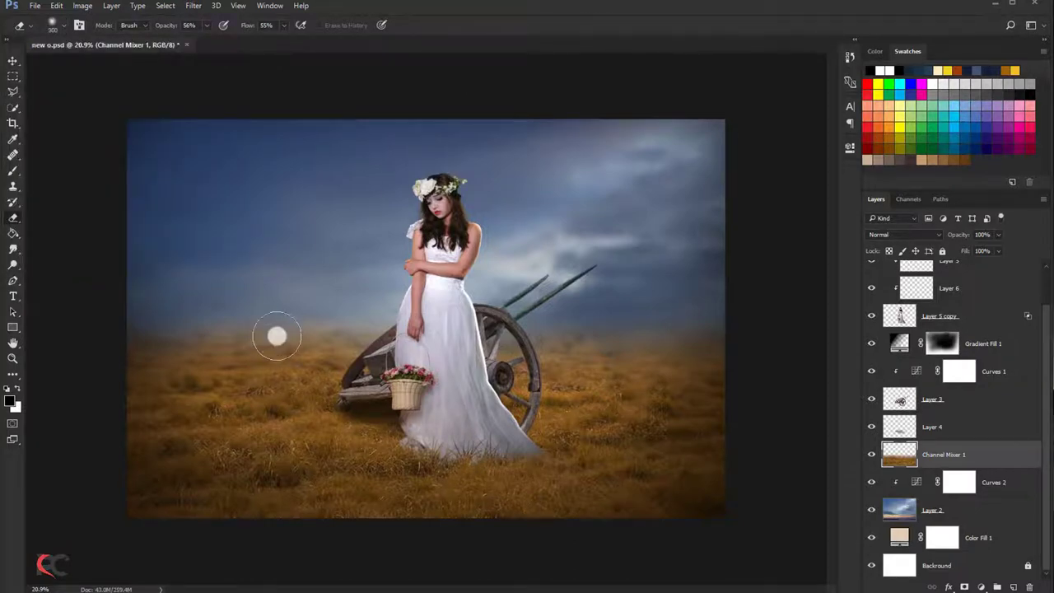
key(bracketright)
key(bracketright)
key(bracketright)
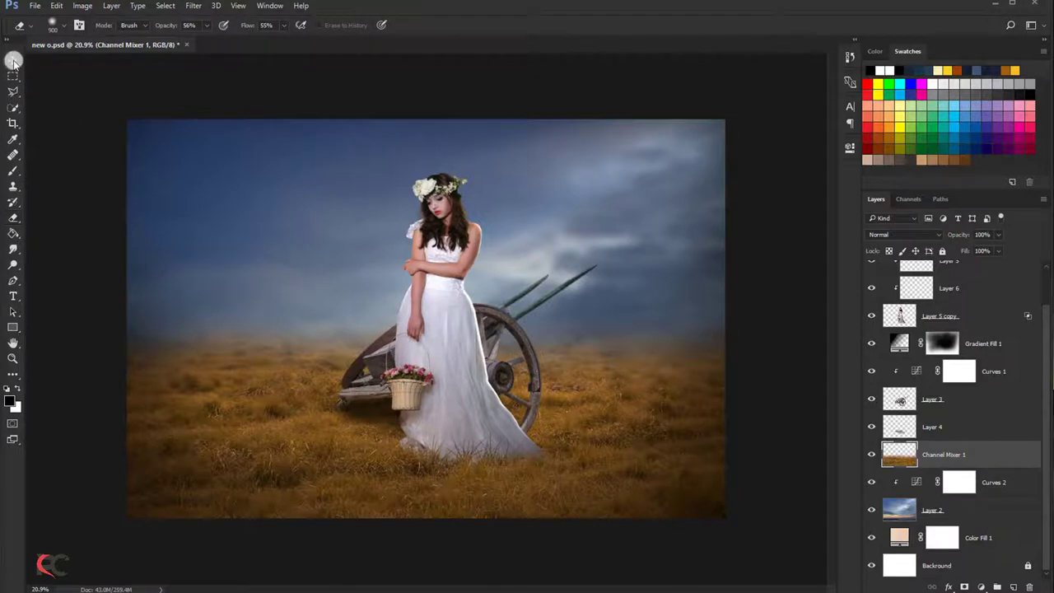
click(12, 61)
- Transform Layer 2's sky, stretching it left and down to about 107% by 104%
click(933, 512)
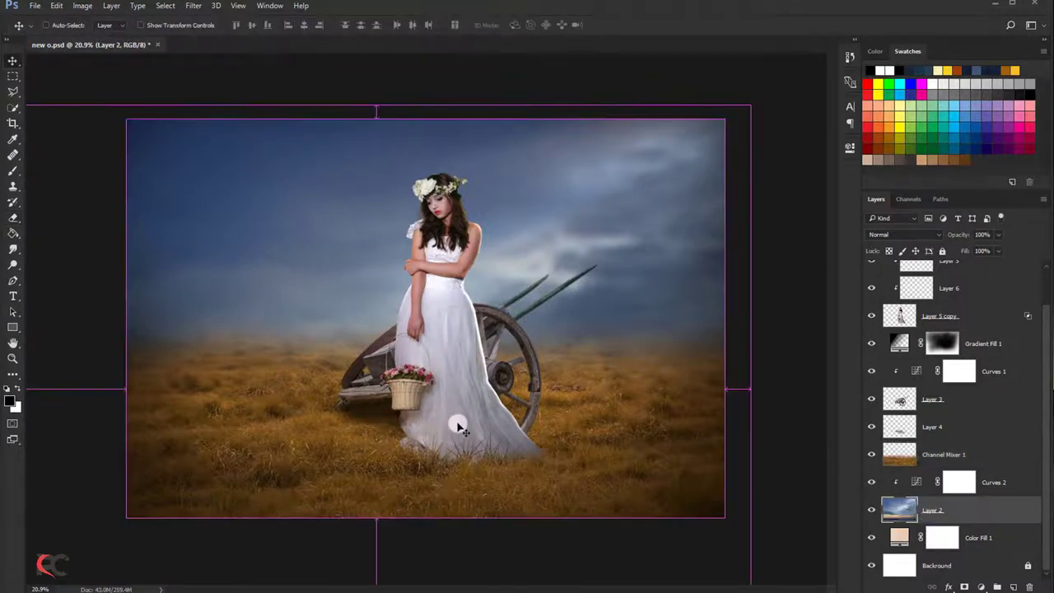
key(ctrl+t)
key(ctrl+0)
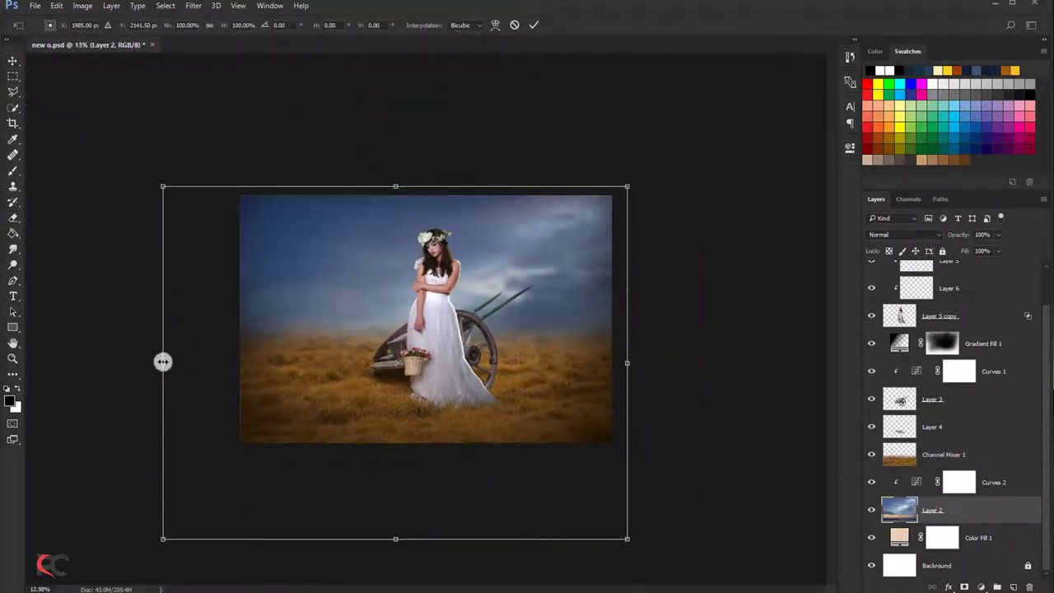
drag(162, 361, 129, 361)
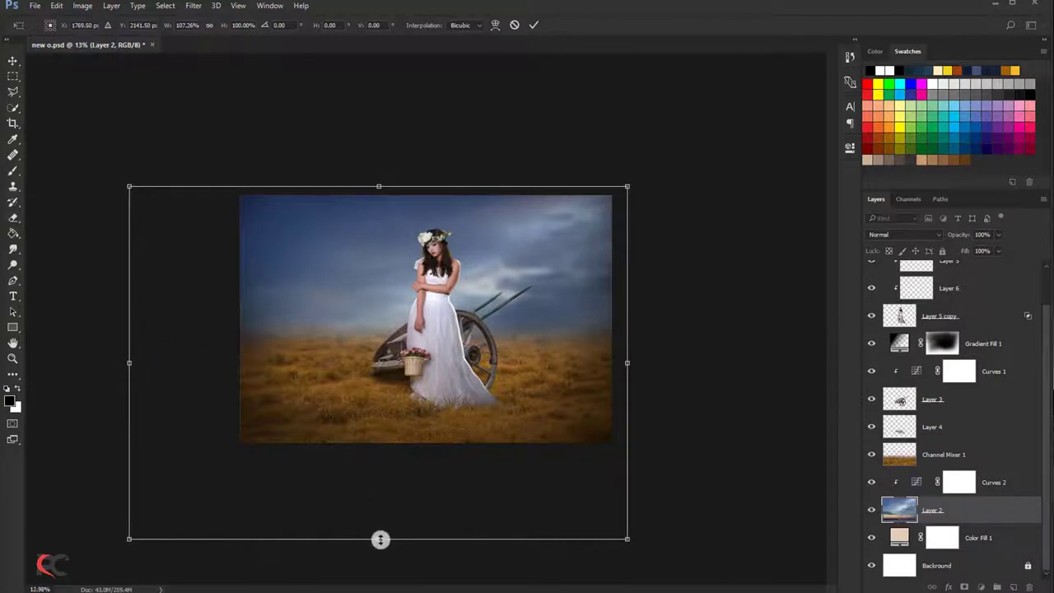
drag(380, 540, 378, 555)
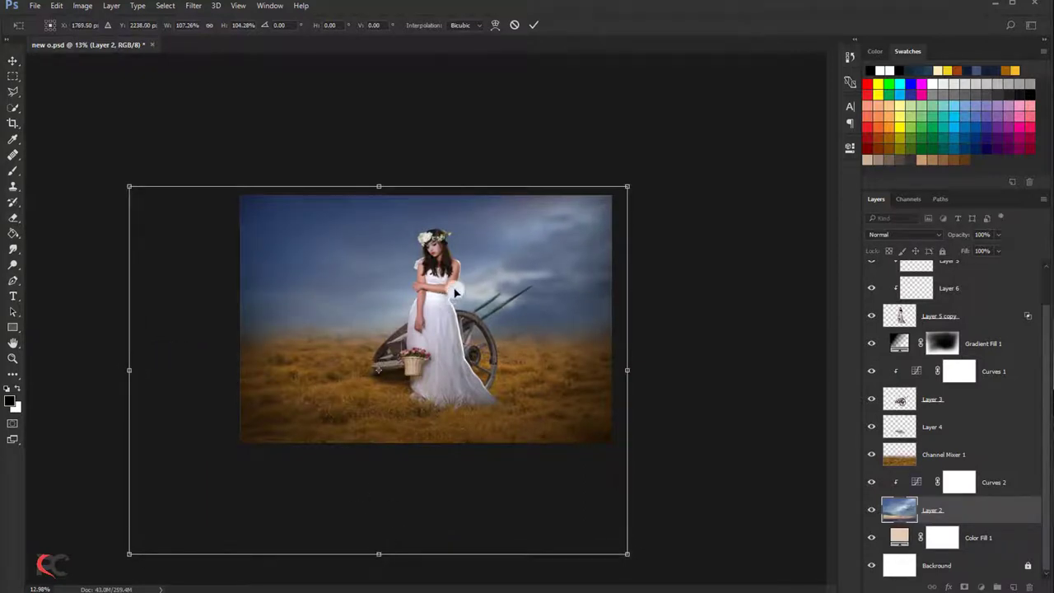
click(534, 25)
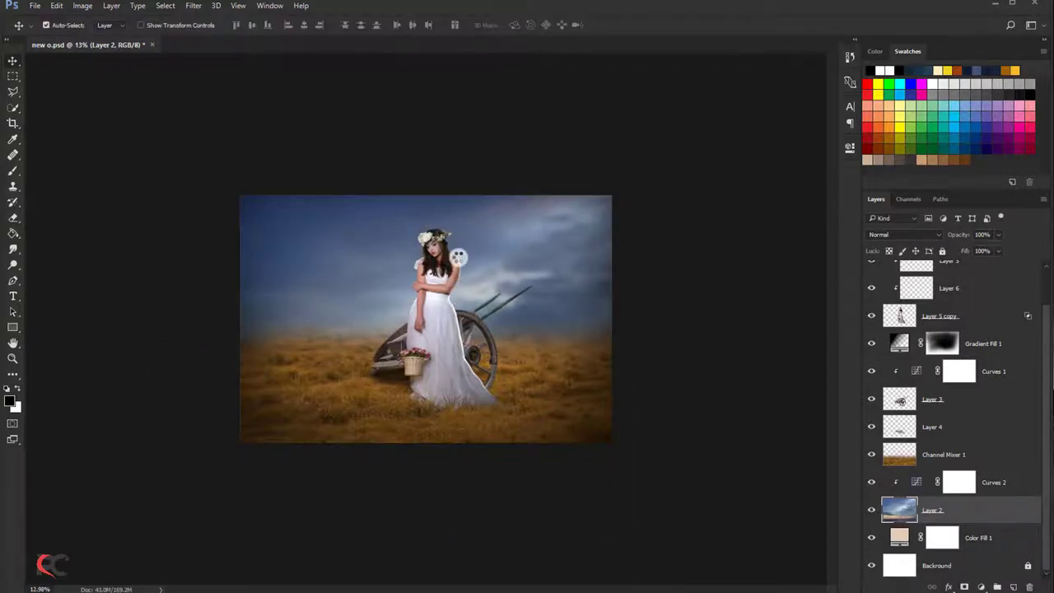
key(ctrl+0)
scroll(462, 263, up, 1)
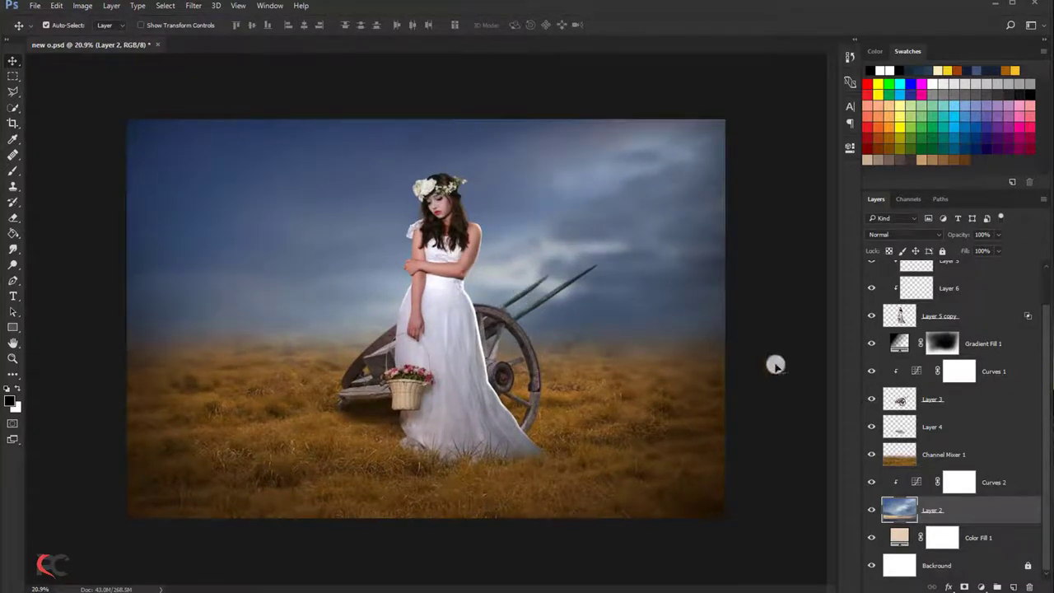
- On new Color Dodge Layer 7, paint an orange wheel glow with an 1100 px brush at 68% flow
click(944, 459)
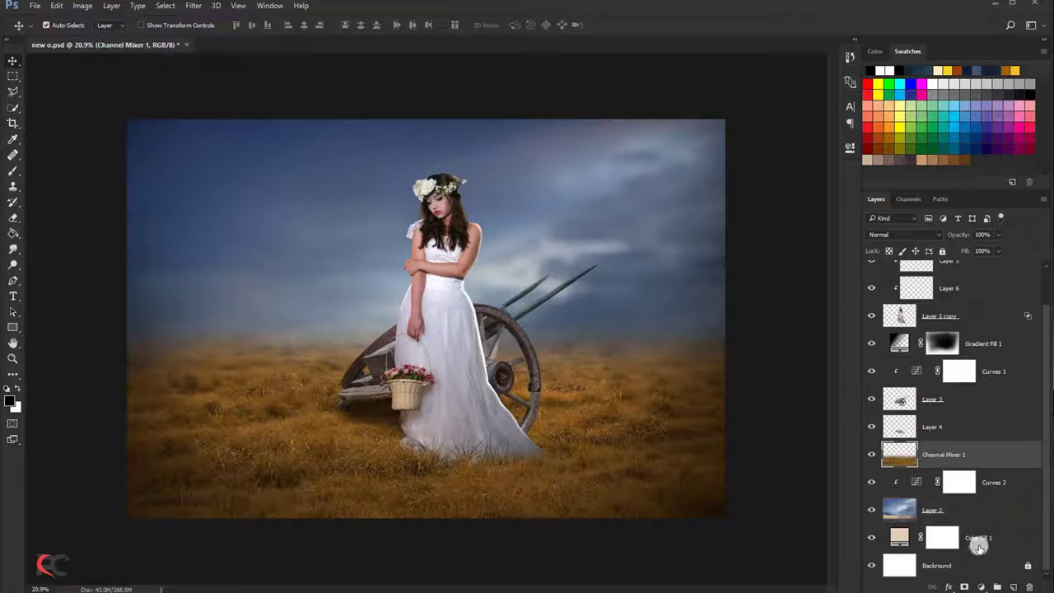
click(1011, 587)
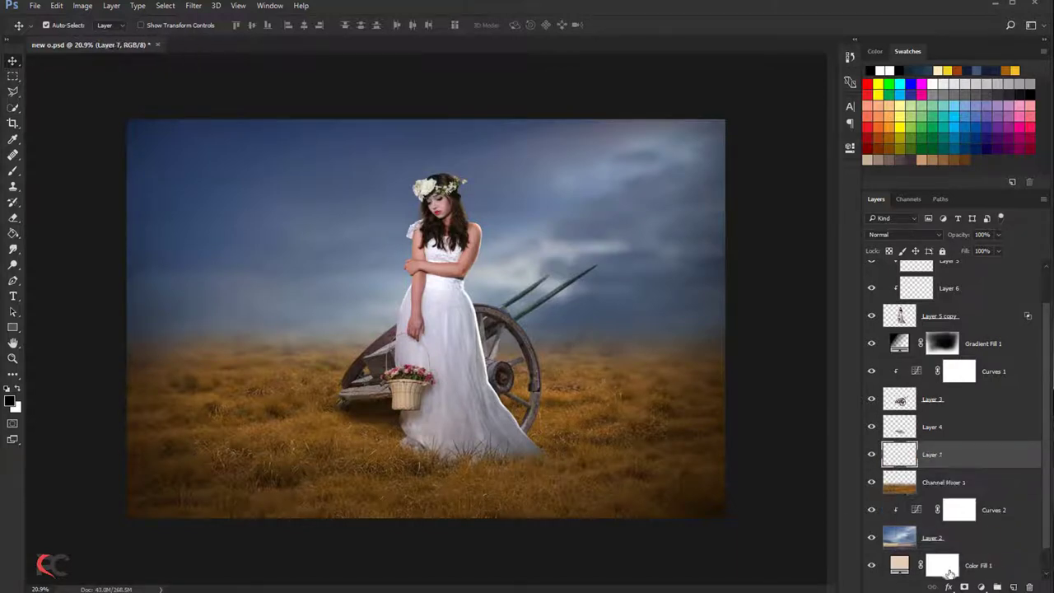
click(13, 171)
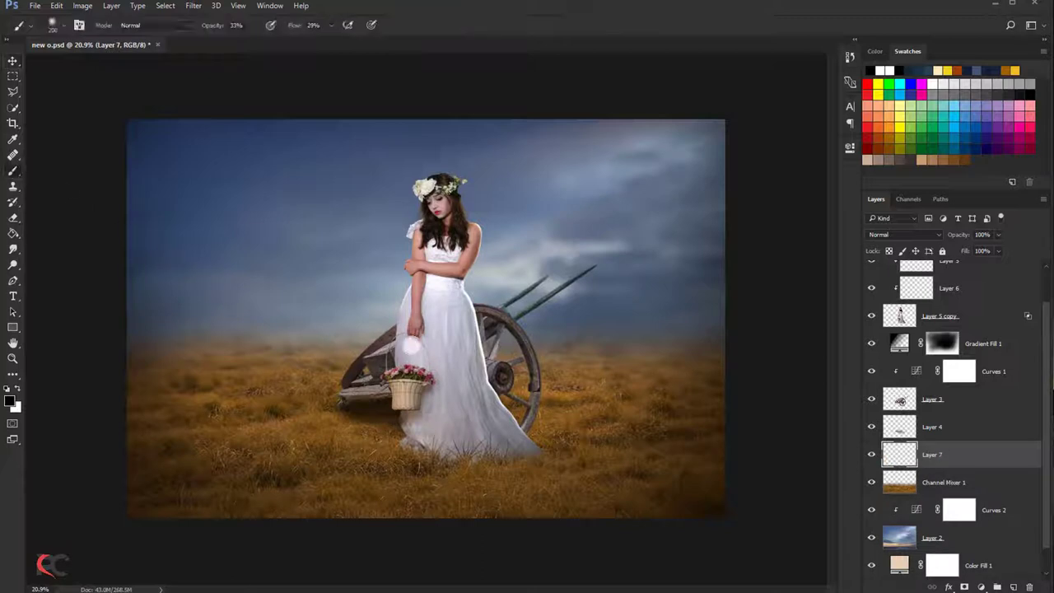
key(bracketright)
key(bracketright)
key(bracketright)
key(bracketright)
key(bracketright)
key(bracketright)
key(bracketright)
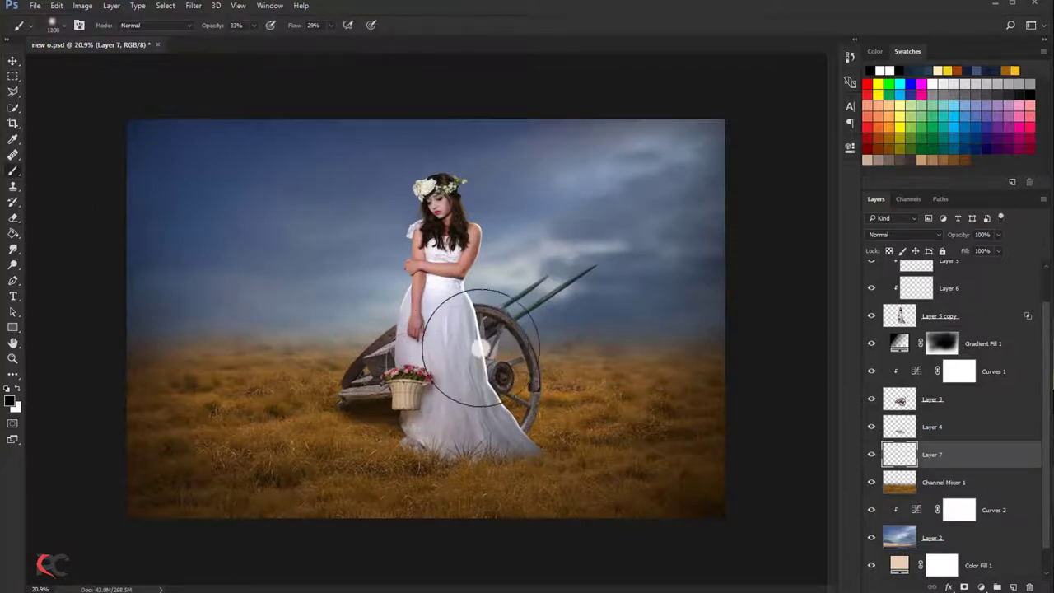
click(882, 138)
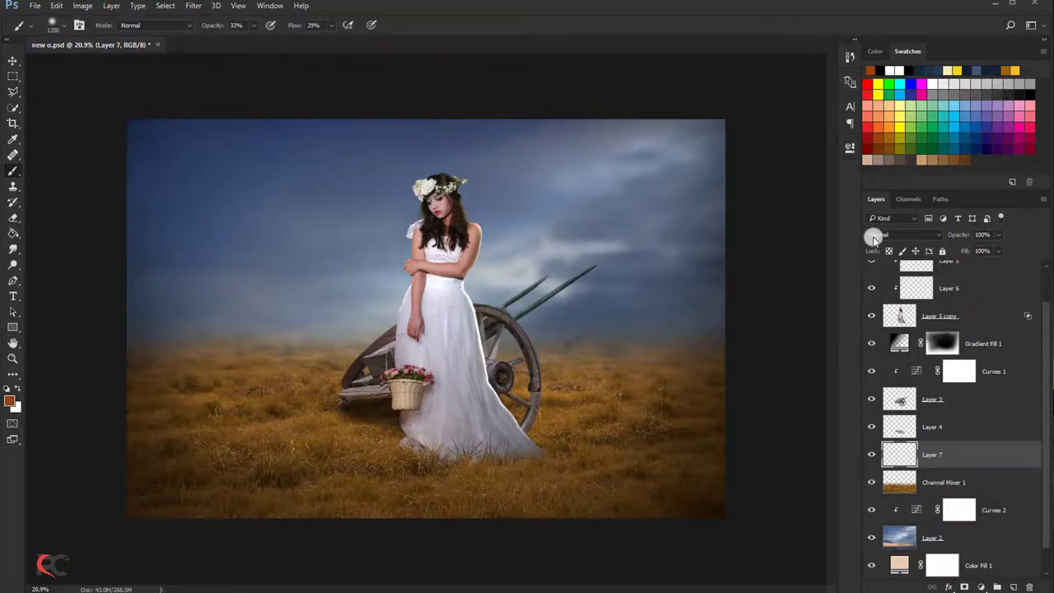
click(874, 237)
click(873, 324)
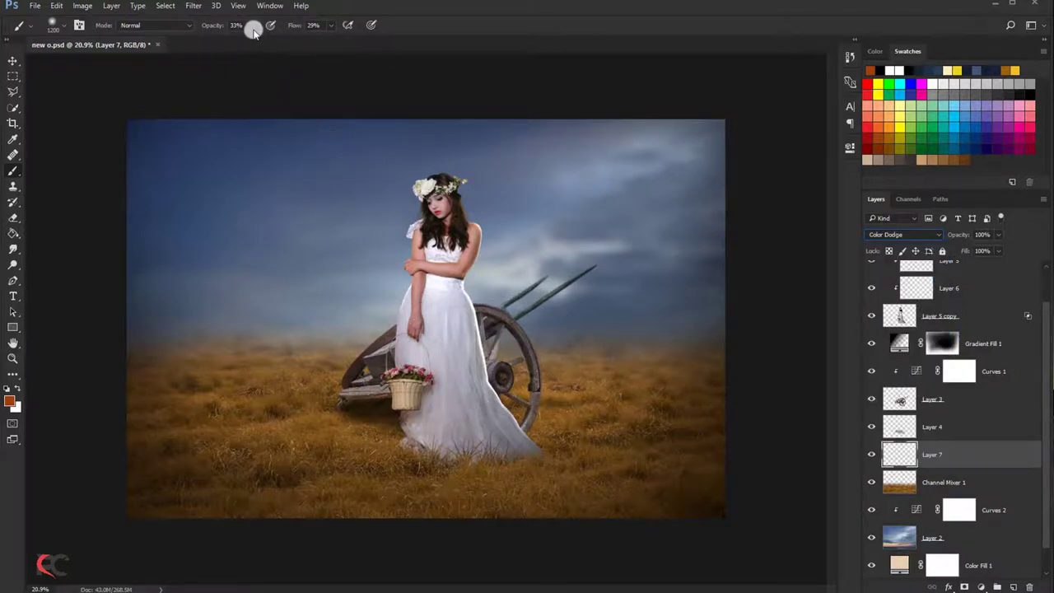
click(330, 26)
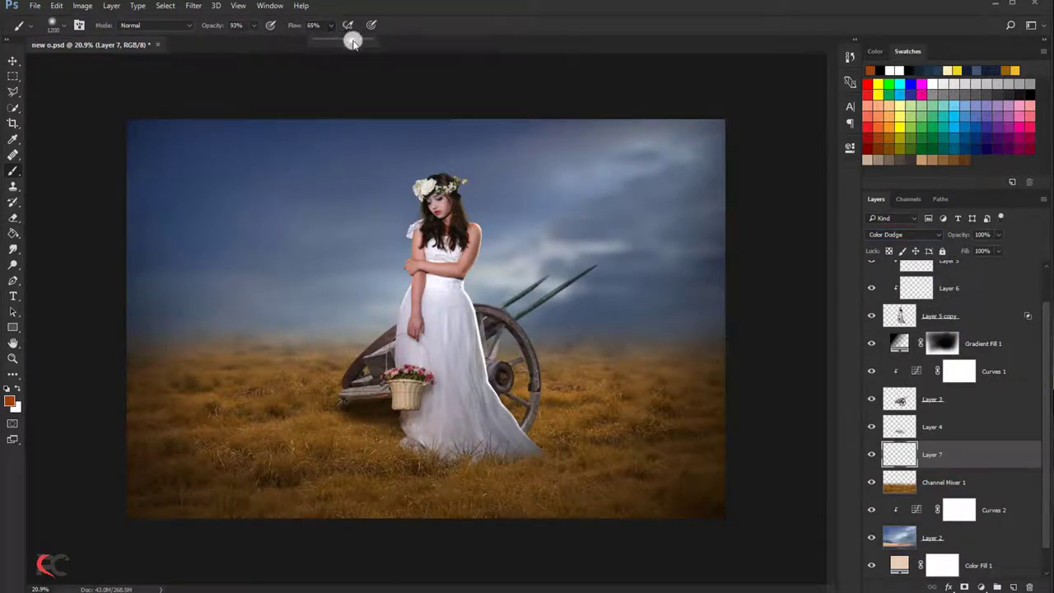
drag(351, 43, 357, 43)
drag(498, 362, 531, 325)
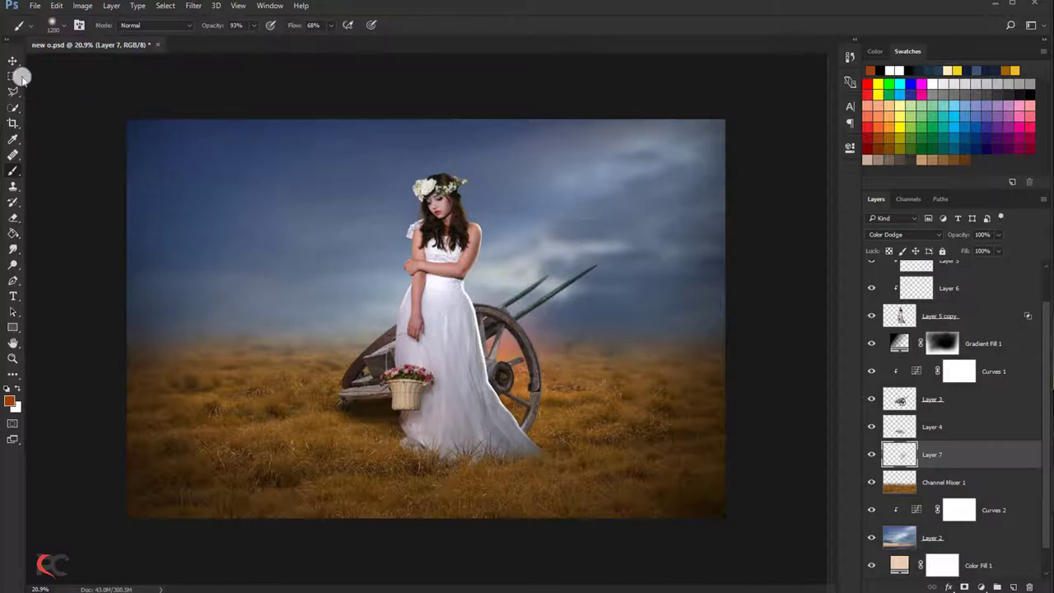
- Start enlarging Layer 7's glow, widening both sides and raising its top
key(ctrl+minus)
key(ctrl+t)
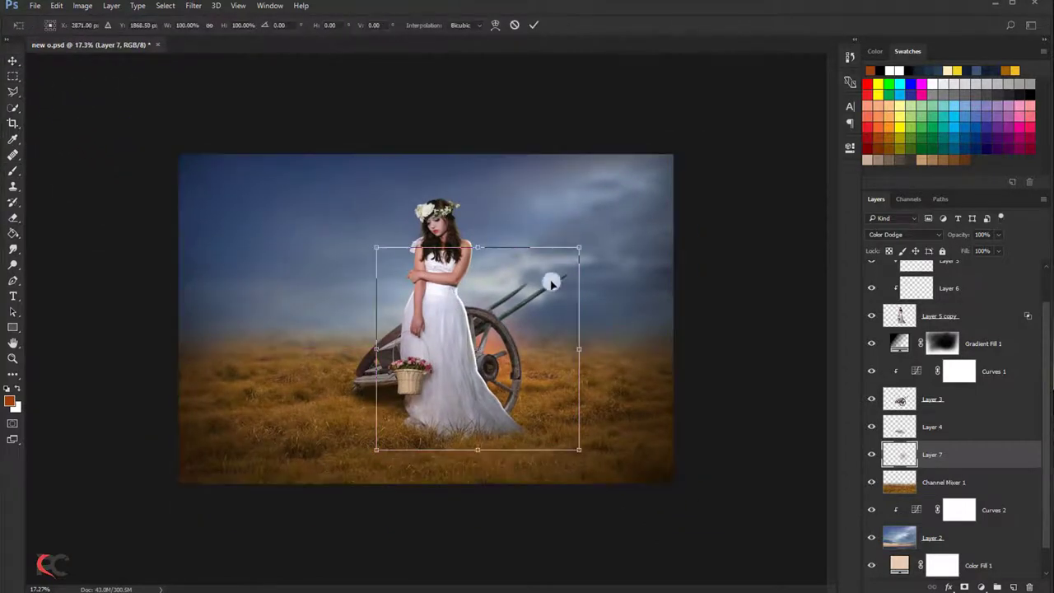
drag(581, 347, 643, 346)
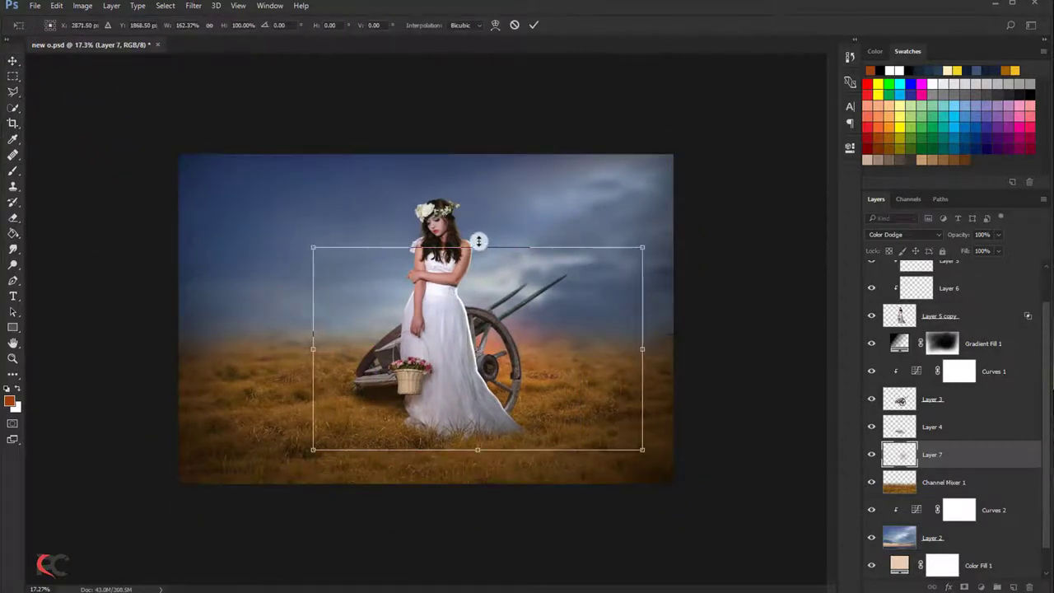
drag(479, 241, 478, 224)
drag(499, 277, 486, 245)
drag(642, 328, 731, 321)
drag(467, 213, 459, 171)
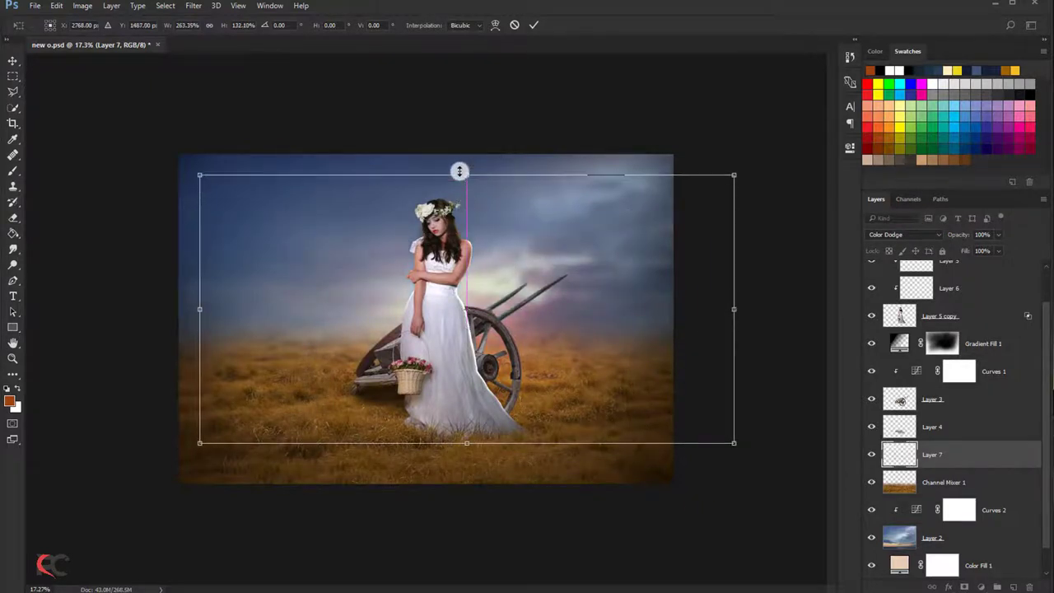
- Extend the glow further in every direction and commit at about 338% by 158%
key(ctrl+plus)
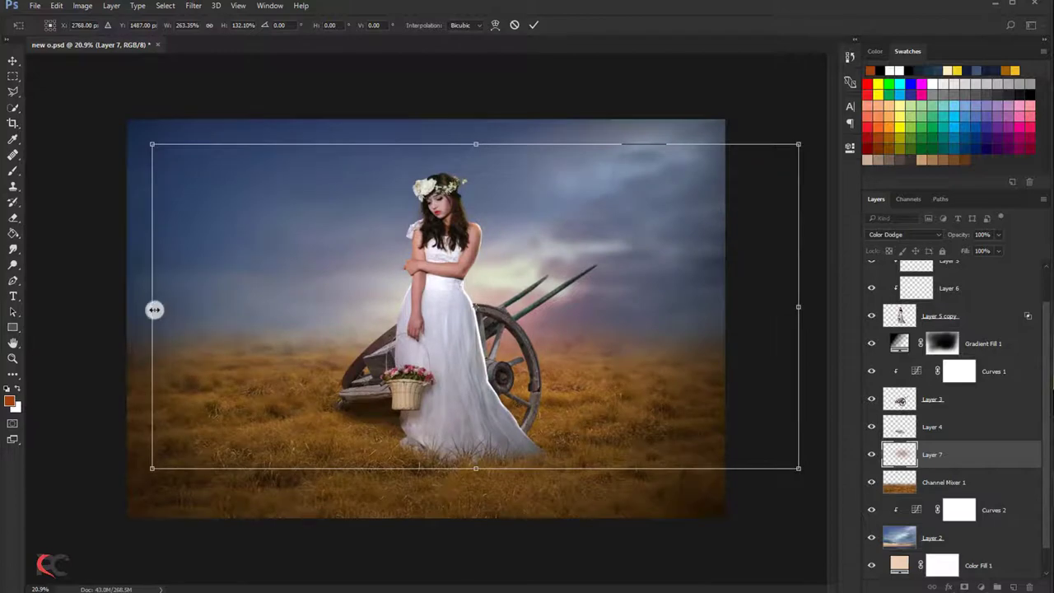
drag(155, 310, 107, 307)
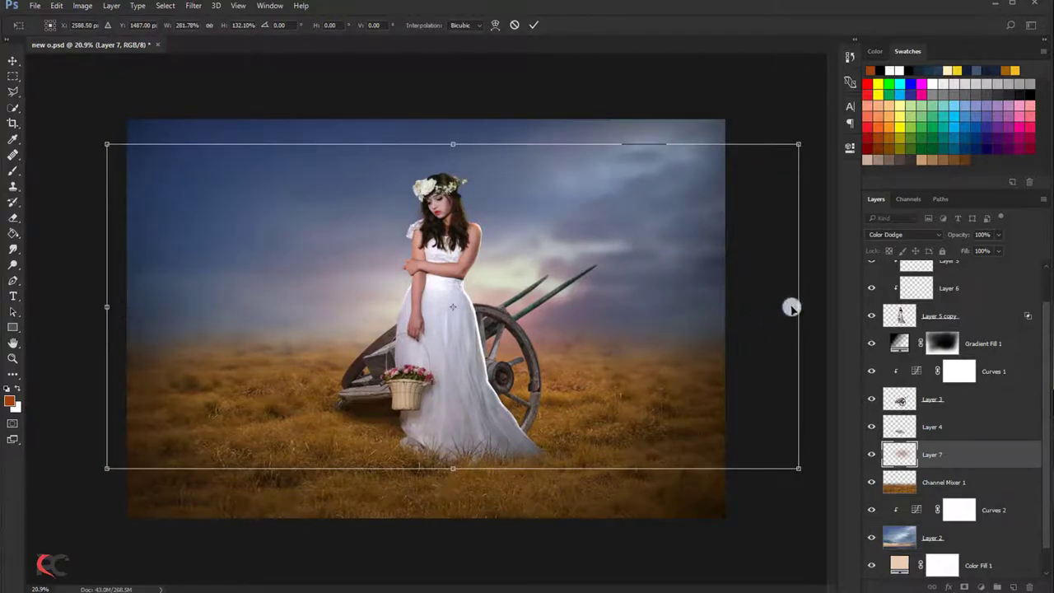
drag(791, 307, 828, 301)
key(ctrl+minus)
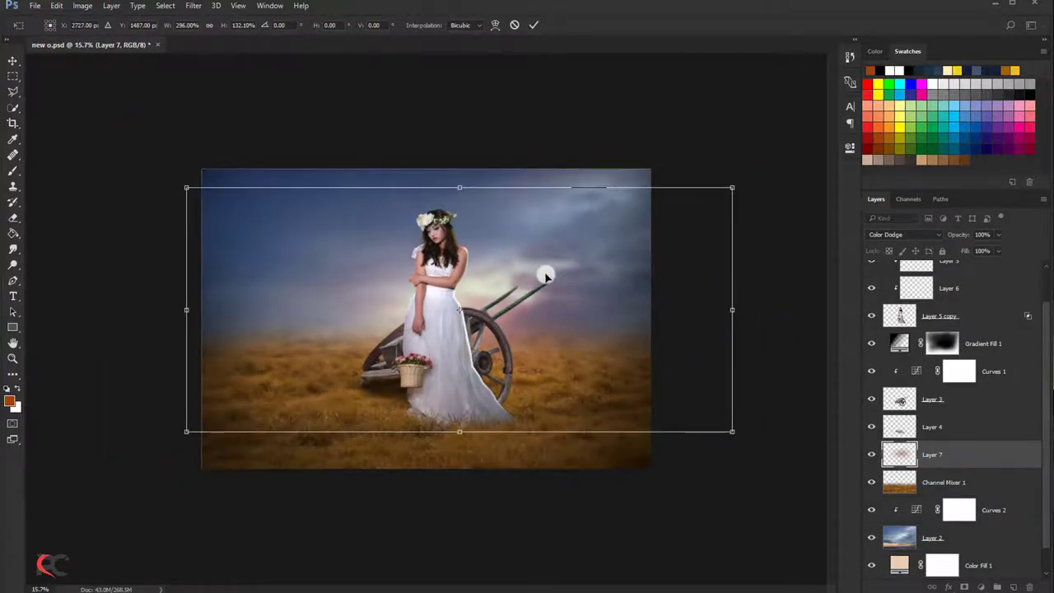
drag(188, 312, 142, 309)
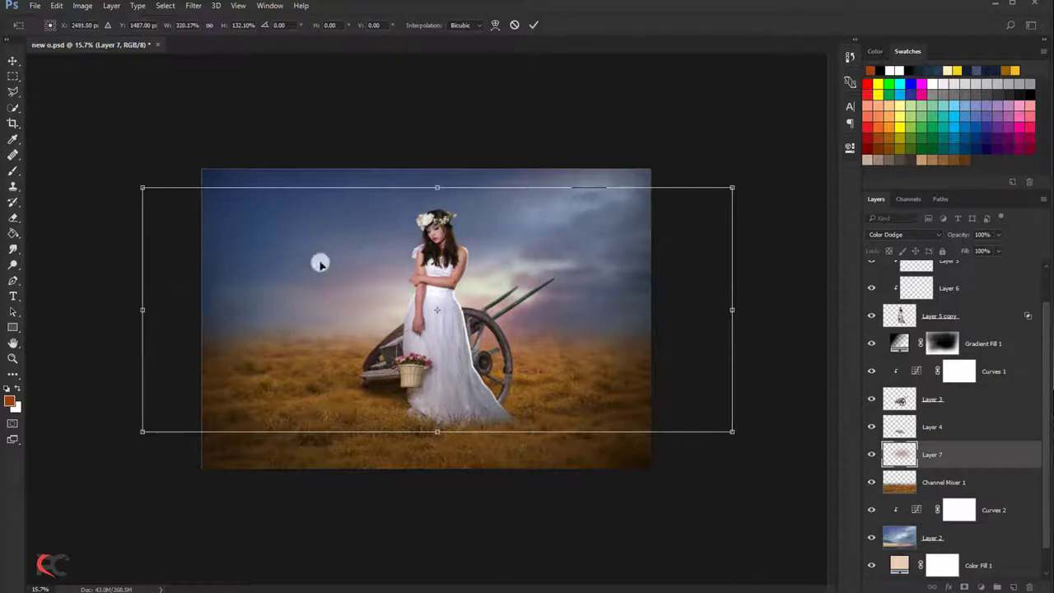
mouse_move(439, 187)
mouse_down()
mouse_move(439, 158)
mouse_move(439, 178)
mouse_up()
drag(732, 305, 757, 305)
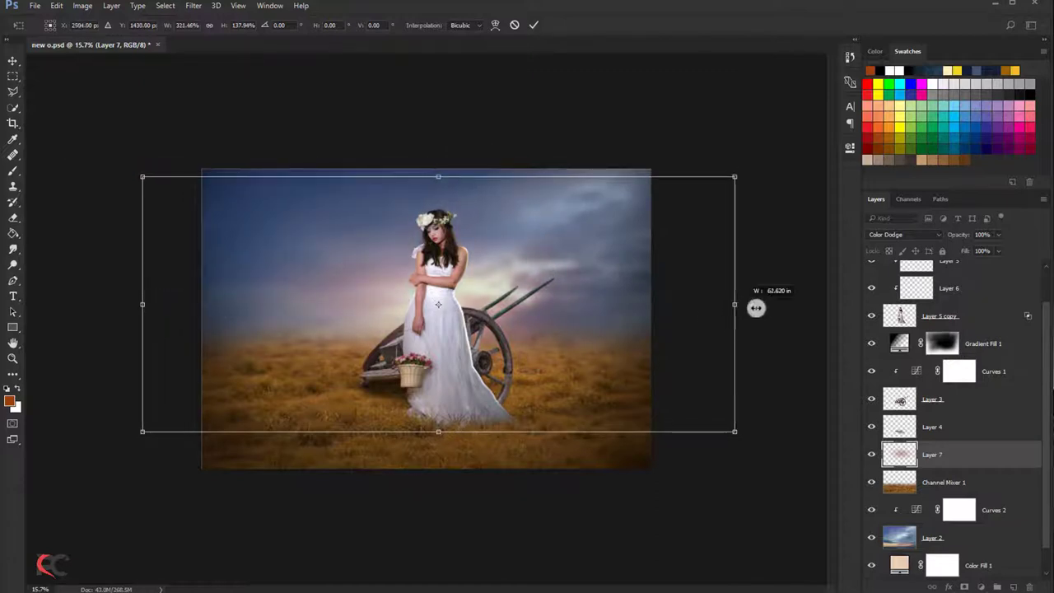
drag(445, 427, 446, 468)
drag(154, 324, 134, 326)
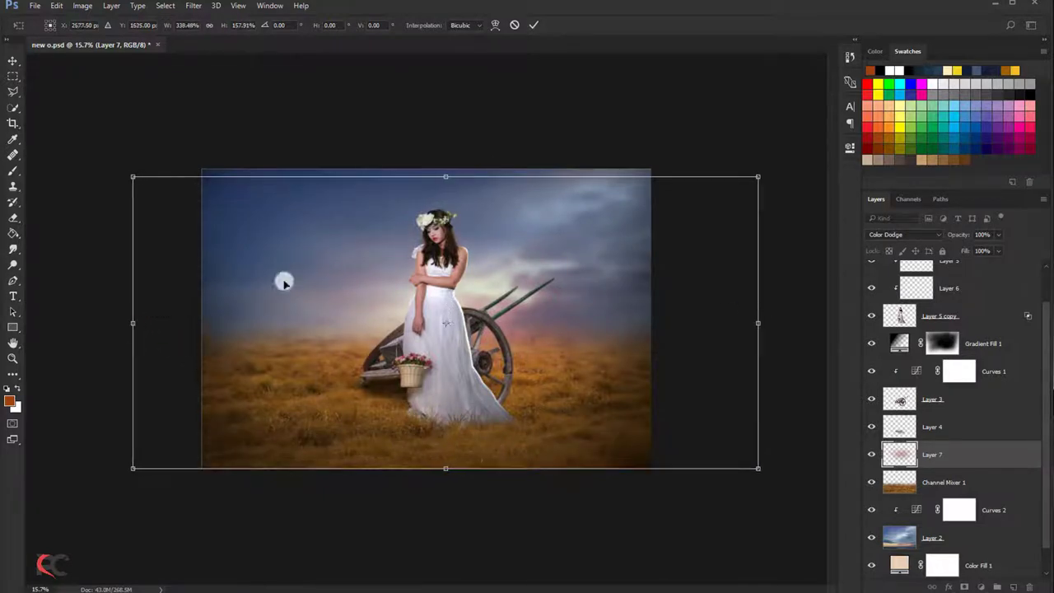
click(534, 24)
key(ctrl+0)
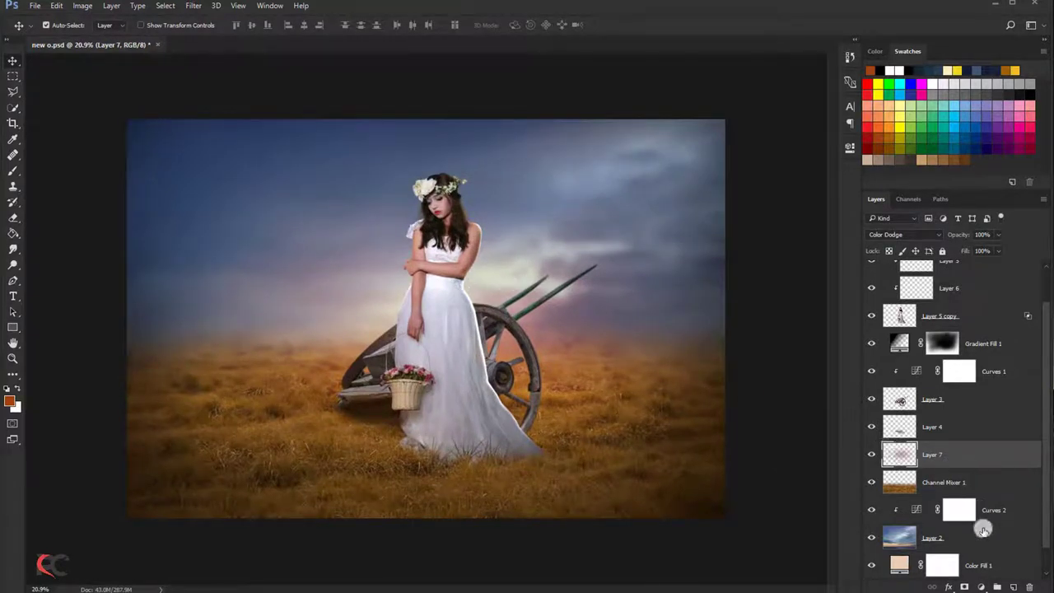
- Add Layer 8 with an orange brush colour and set it to Overlay blending
click(1013, 585)
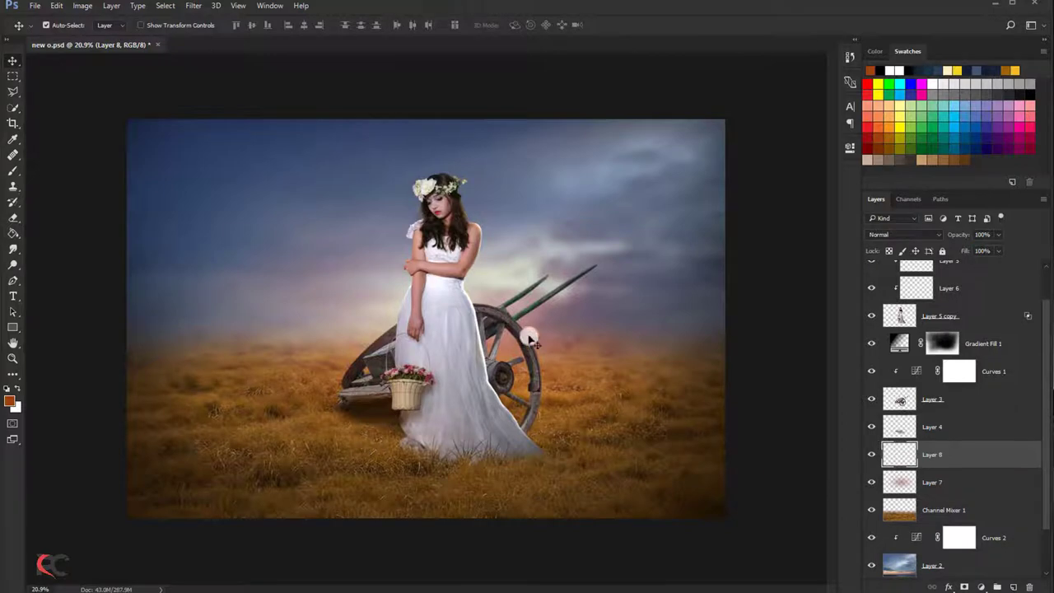
click(17, 173)
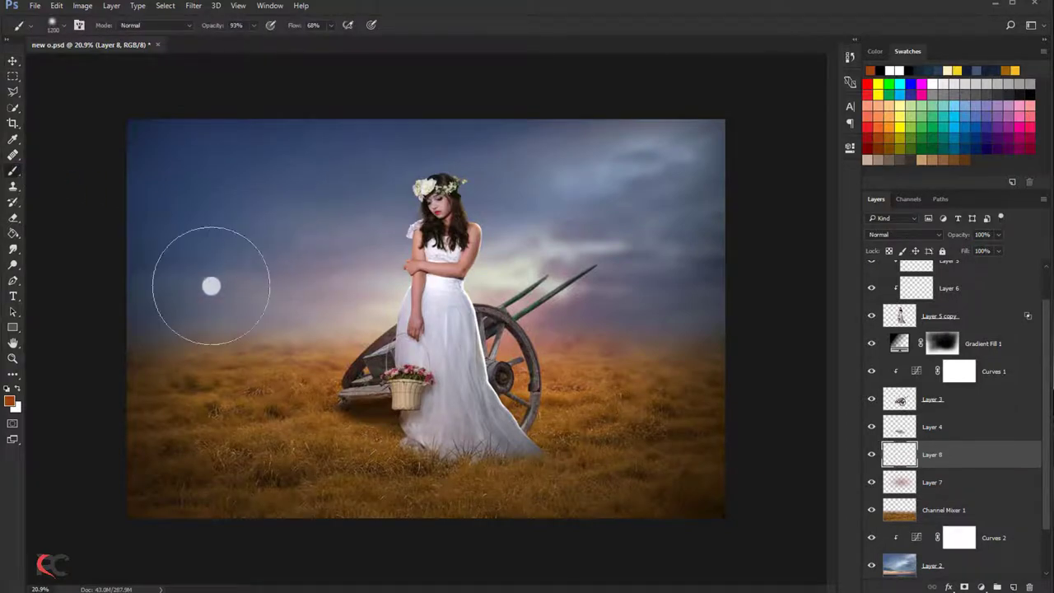
click(11, 398)
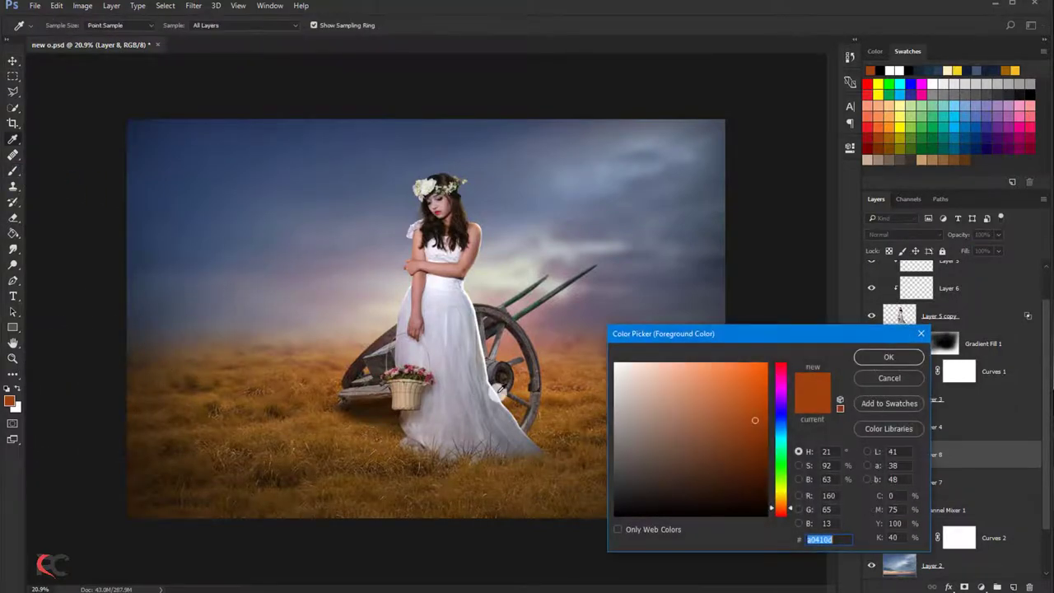
drag(776, 500, 781, 504)
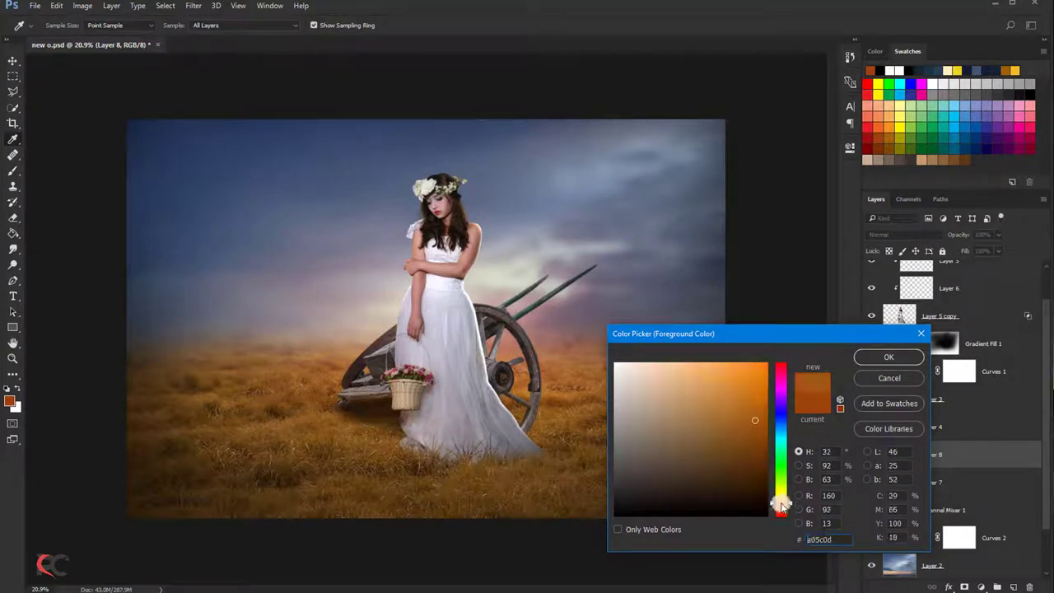
drag(755, 402, 757, 372)
click(889, 357)
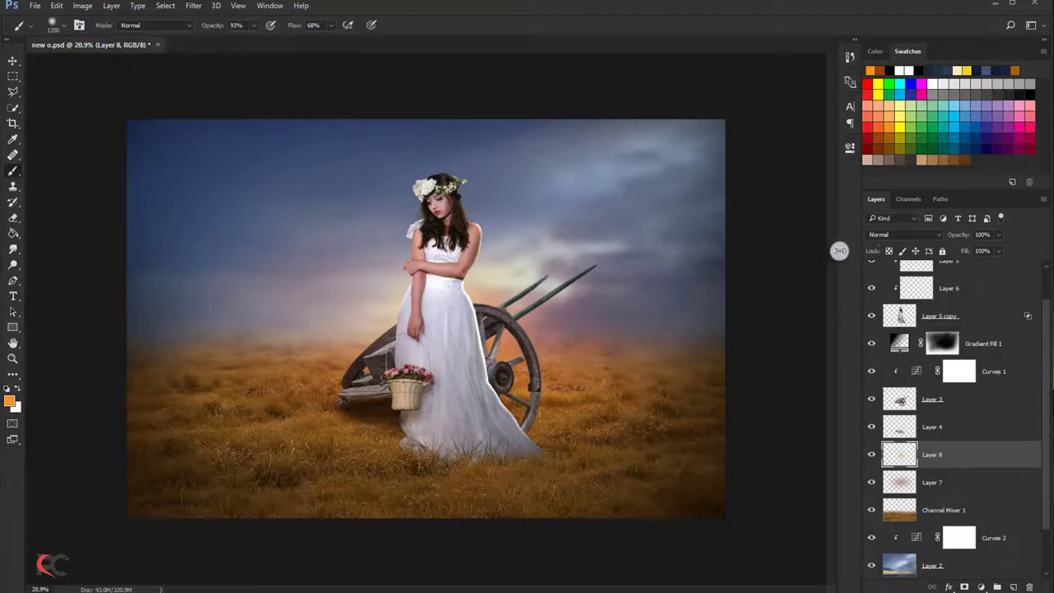
click(878, 237)
click(876, 342)
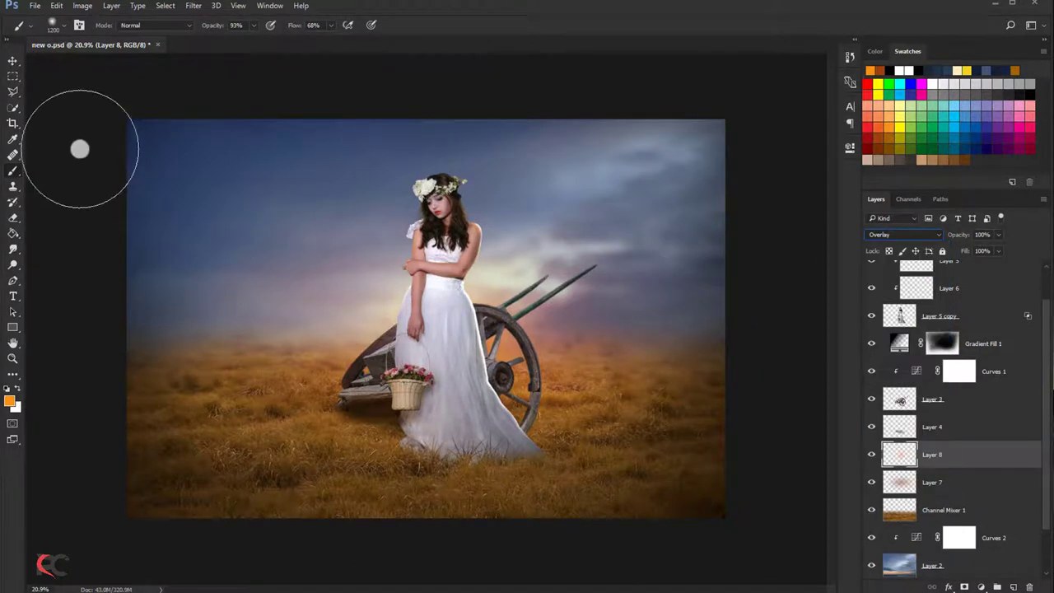
- Enlarge the orange glow to about 276% by 180% and reposition it across the scene
click(15, 62)
key(ctrl+t)
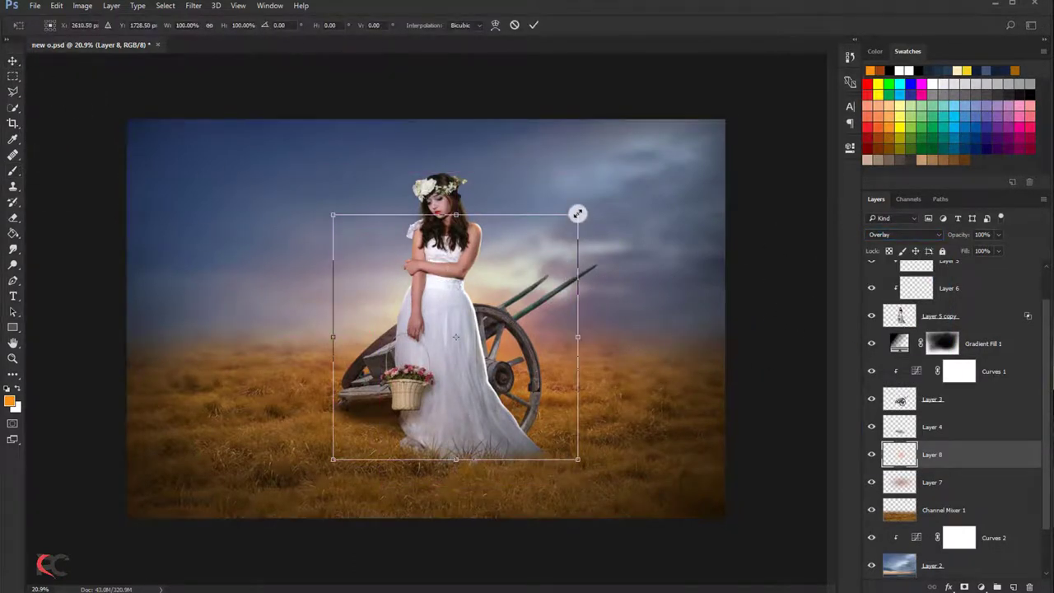
drag(578, 213, 678, 113)
drag(547, 247, 543, 220)
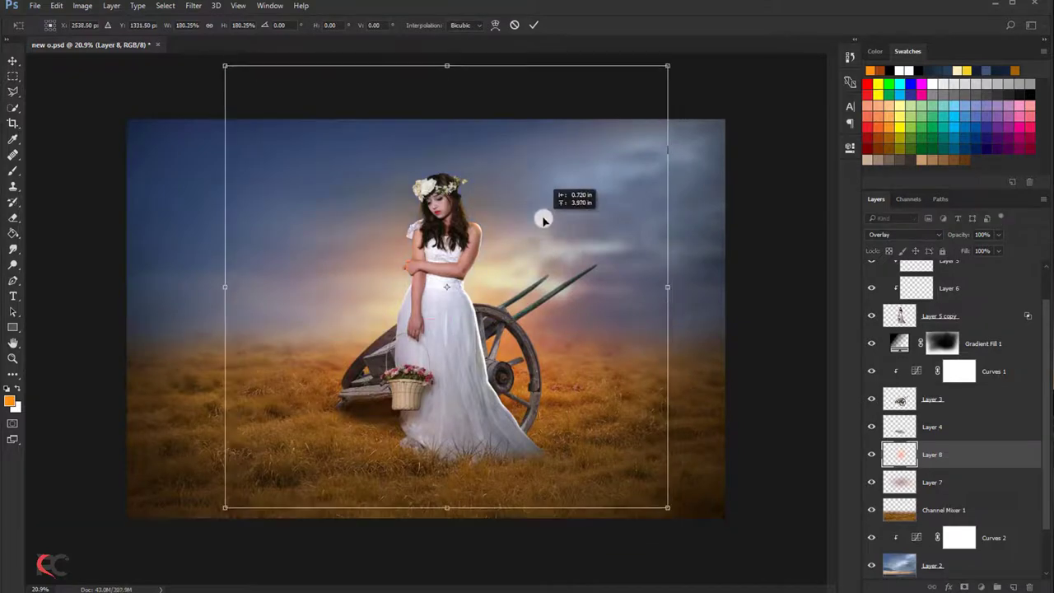
key(ctrl+minus)
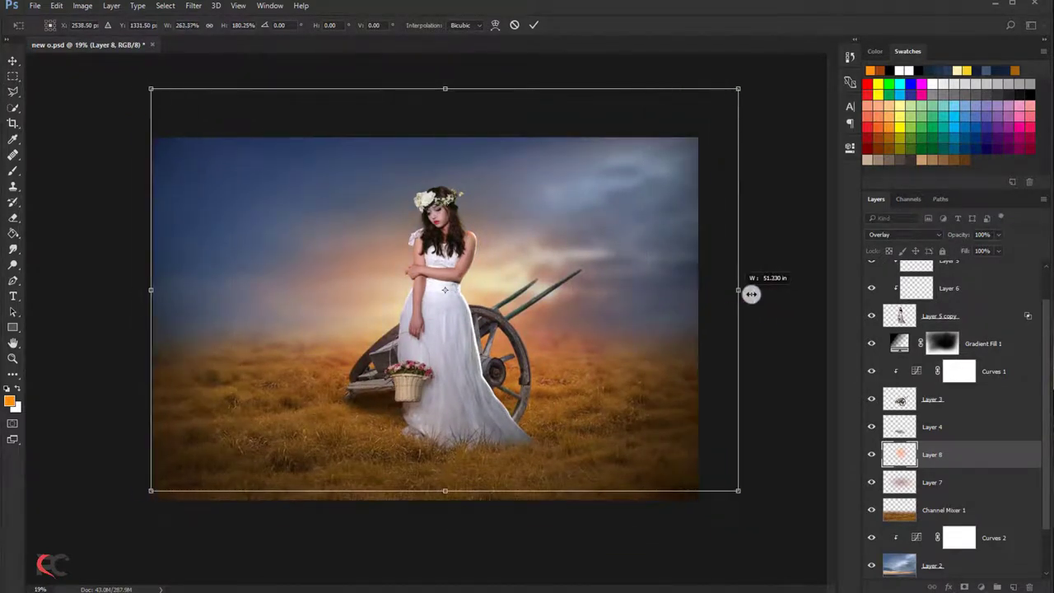
drag(654, 291, 754, 290)
drag(557, 298, 589, 293)
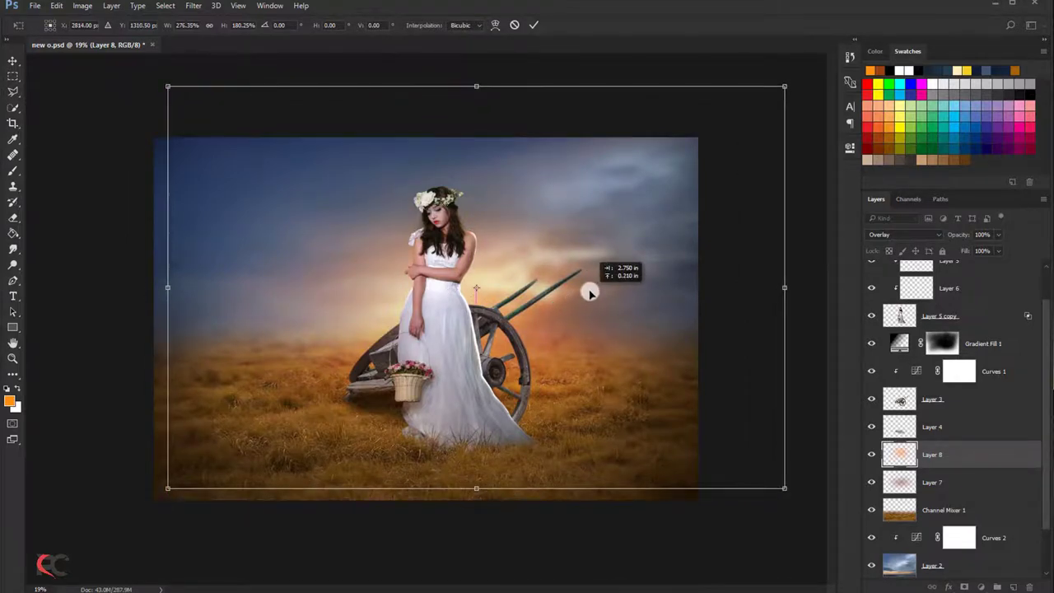
click(534, 25)
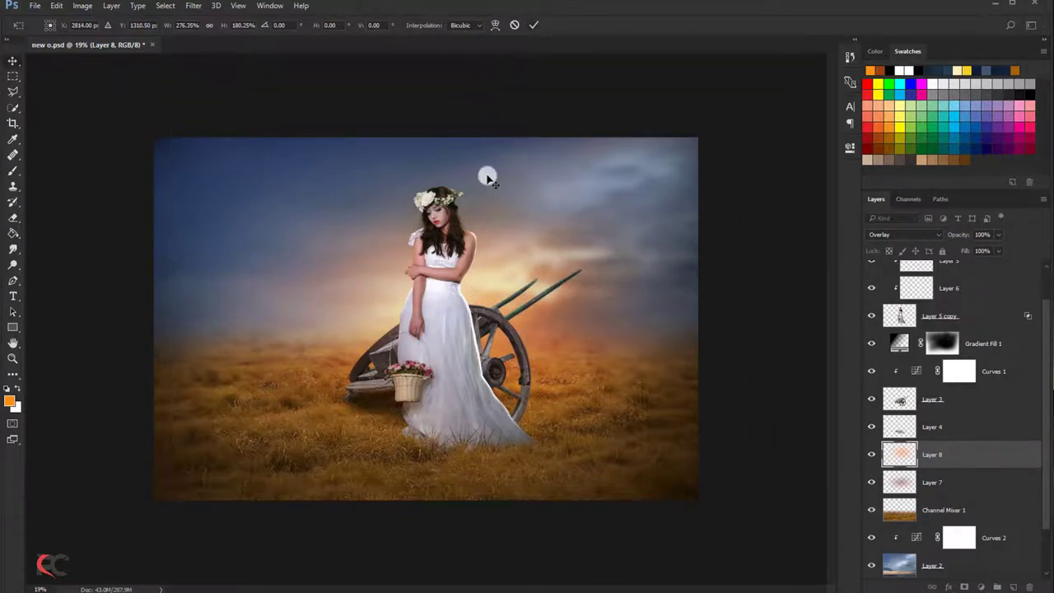
key(ctrl+0)
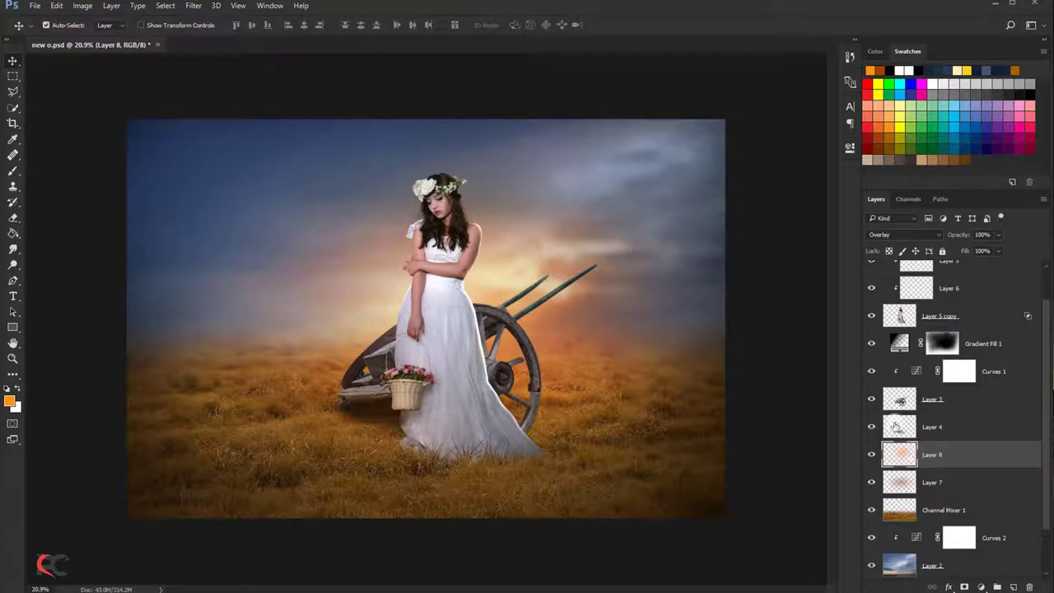
- Darken Layer 2's sky midtones slightly with Levels
scroll(957, 467, down, 1)
click(944, 539)
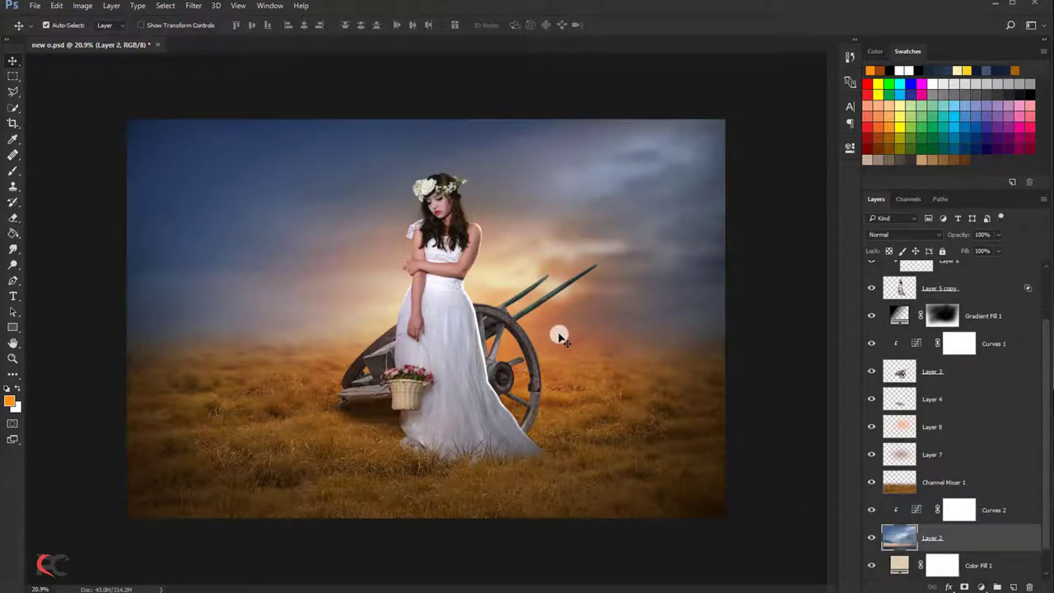
key(ctrl+l)
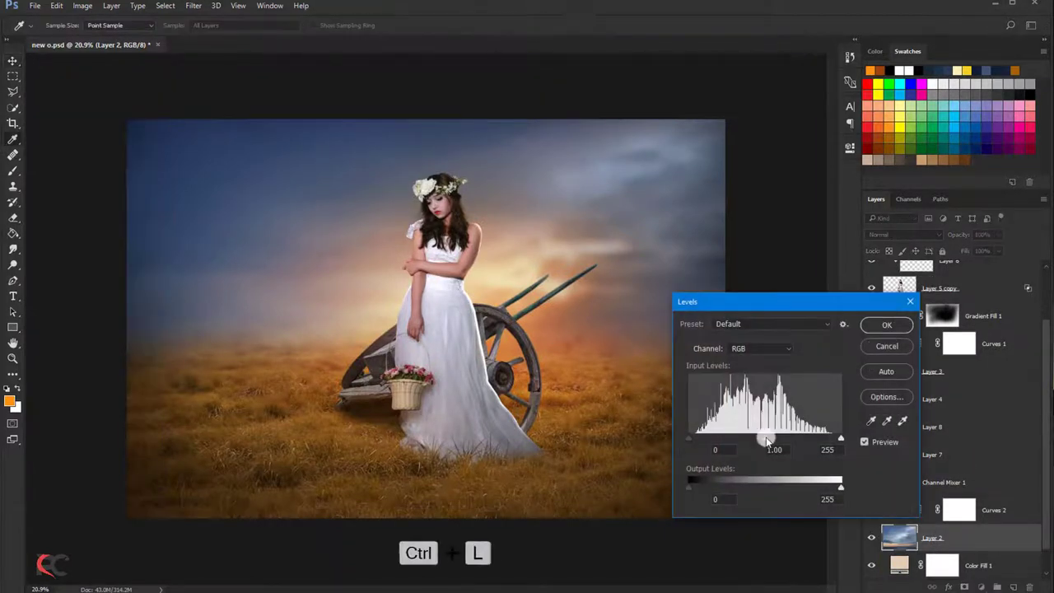
drag(765, 439, 771, 443)
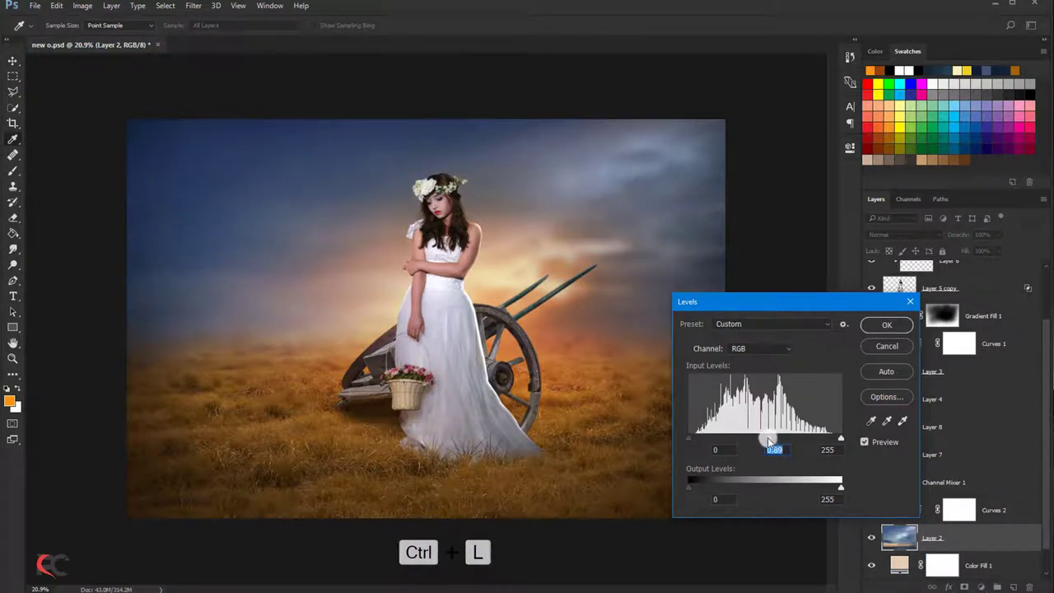
click(882, 324)
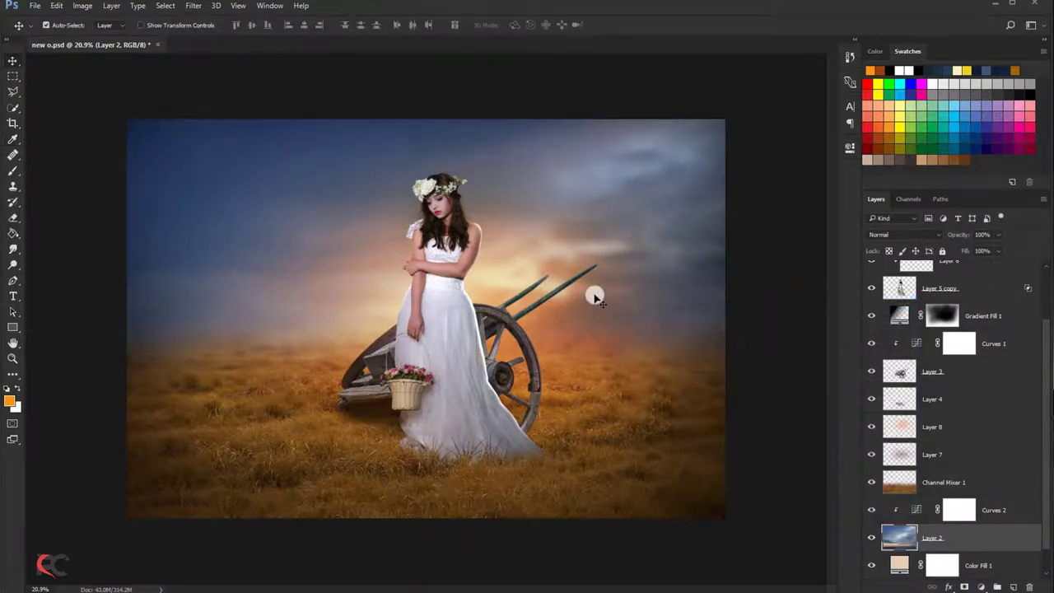
- Lower the sky layer's top edge to trim it to 97.58% height
key(ctrl+plus)
scroll(670, 352, down, 1)
scroll(658, 346, down, 1)
key(ctrl+t)
scroll(484, 231, down, 1)
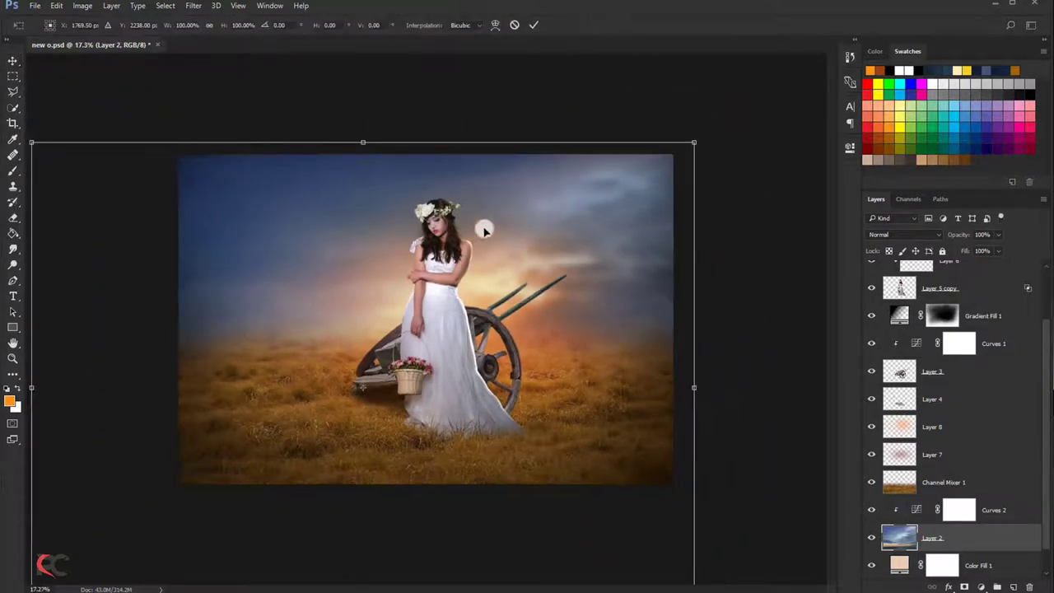
drag(360, 141, 363, 151)
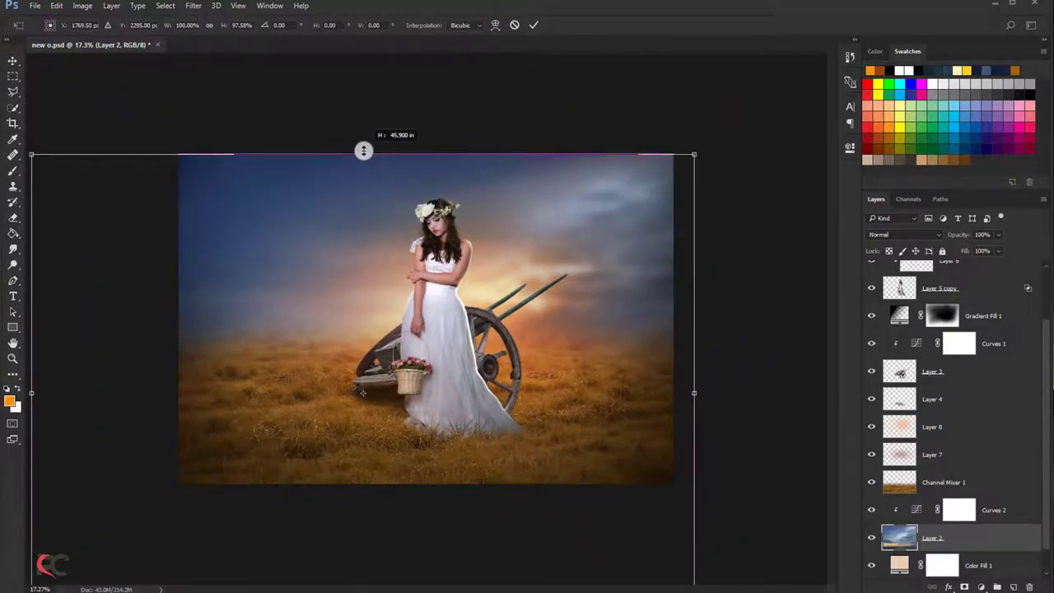
click(531, 27)
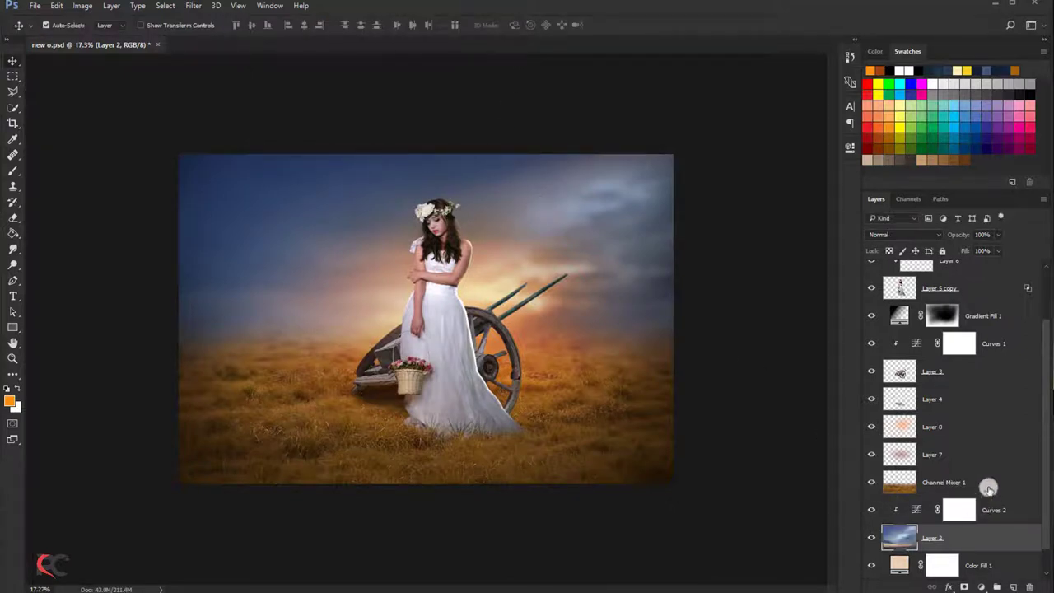
click(993, 508)
- Try dark blue strokes over the upper sky on a new layer, then undo them
click(1013, 583)
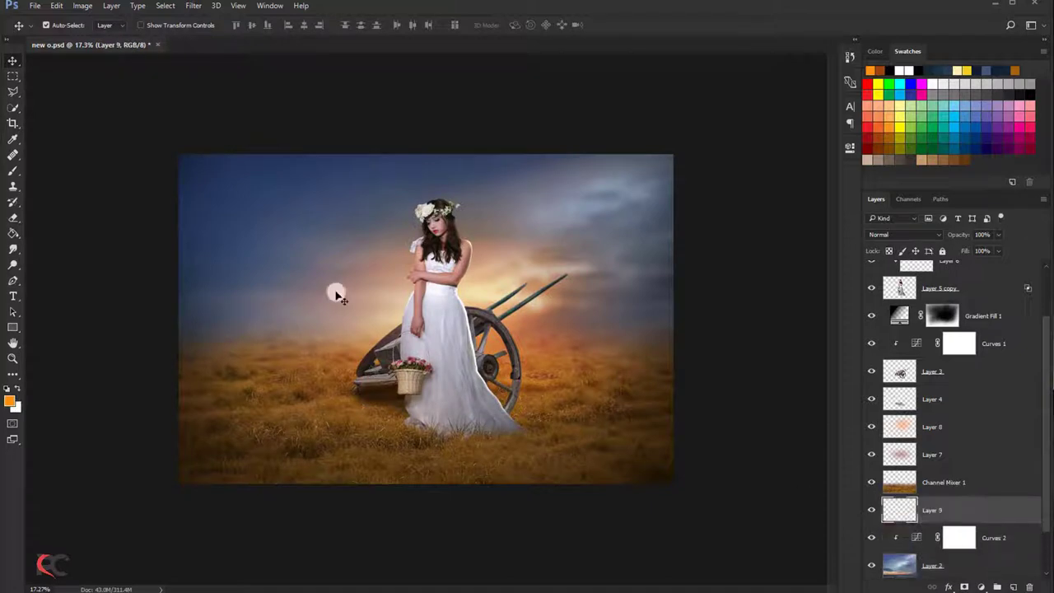
click(13, 170)
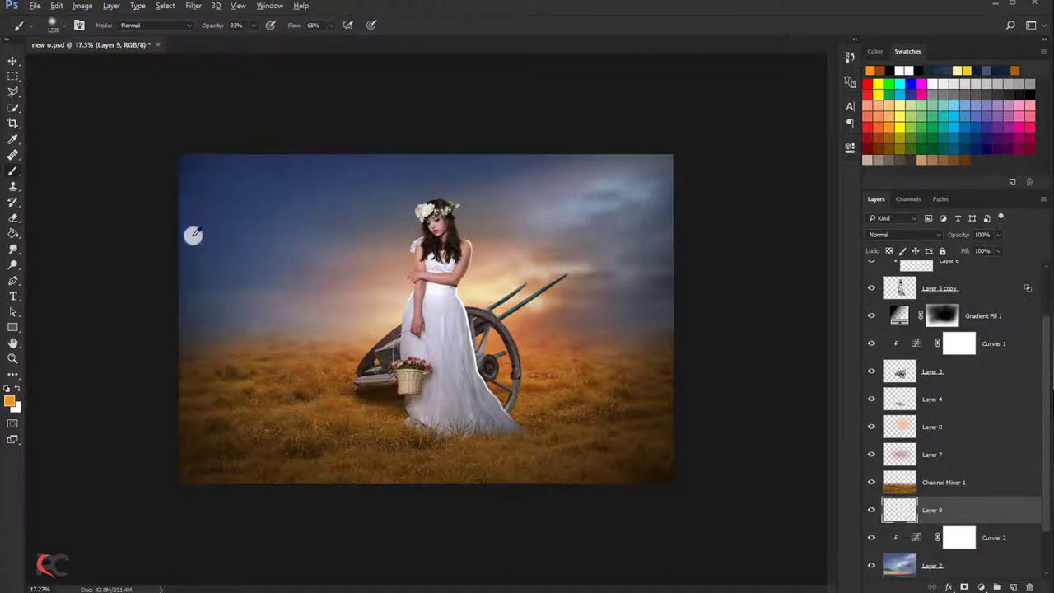
alt+click(189, 272)
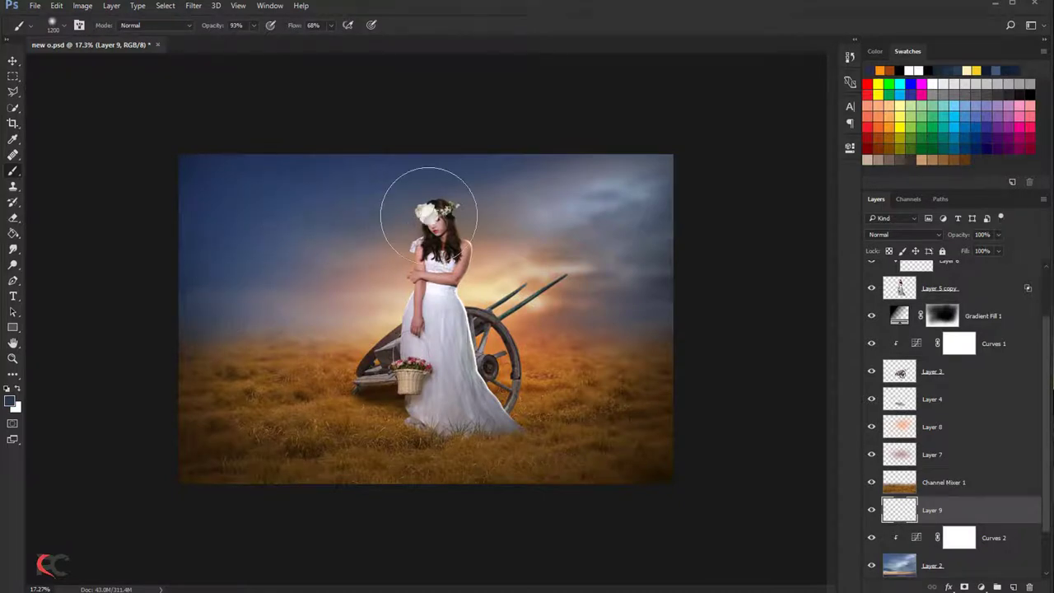
mouse_move(571, 173)
mouse_down()
mouse_move(689, 169)
mouse_move(512, 224)
mouse_up()
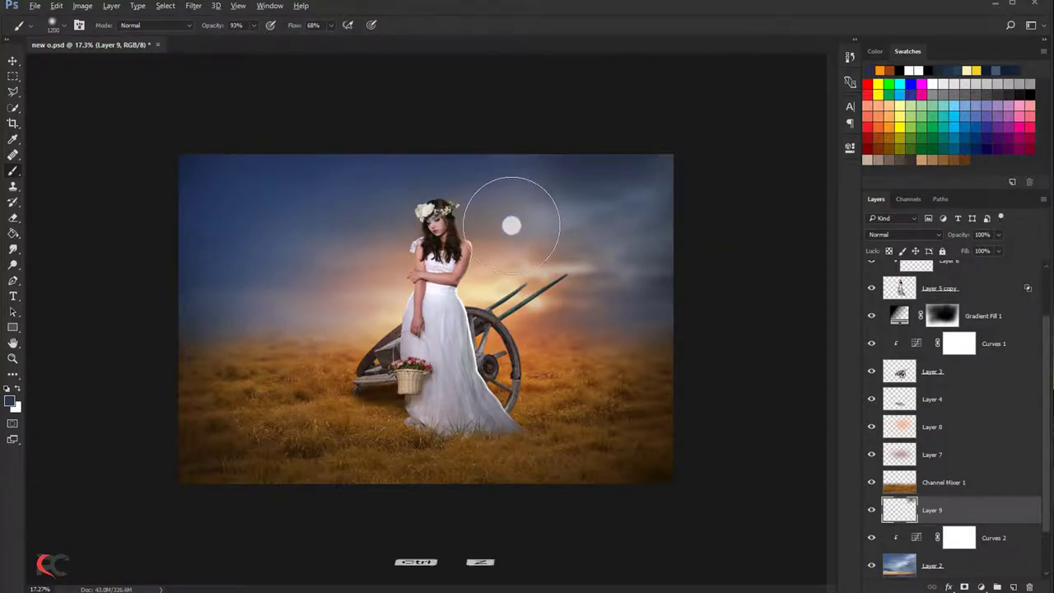
key(ctrl+z)
- Add a new top layer above the Inner Shadow layer with a 1600 brush at 53% opacity, 47% flow
scroll(957, 336, up, 2)
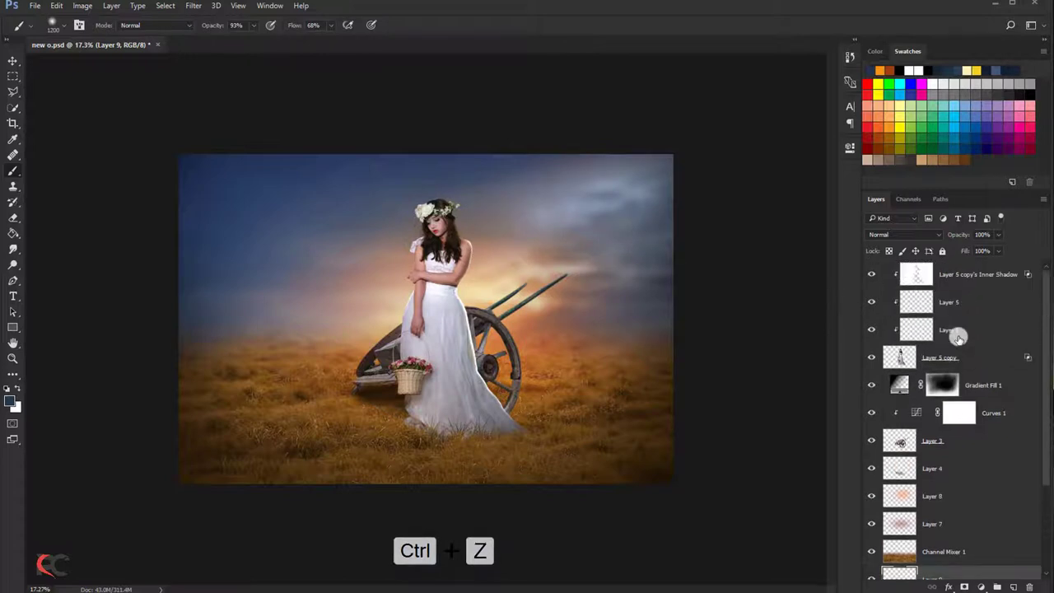
click(956, 277)
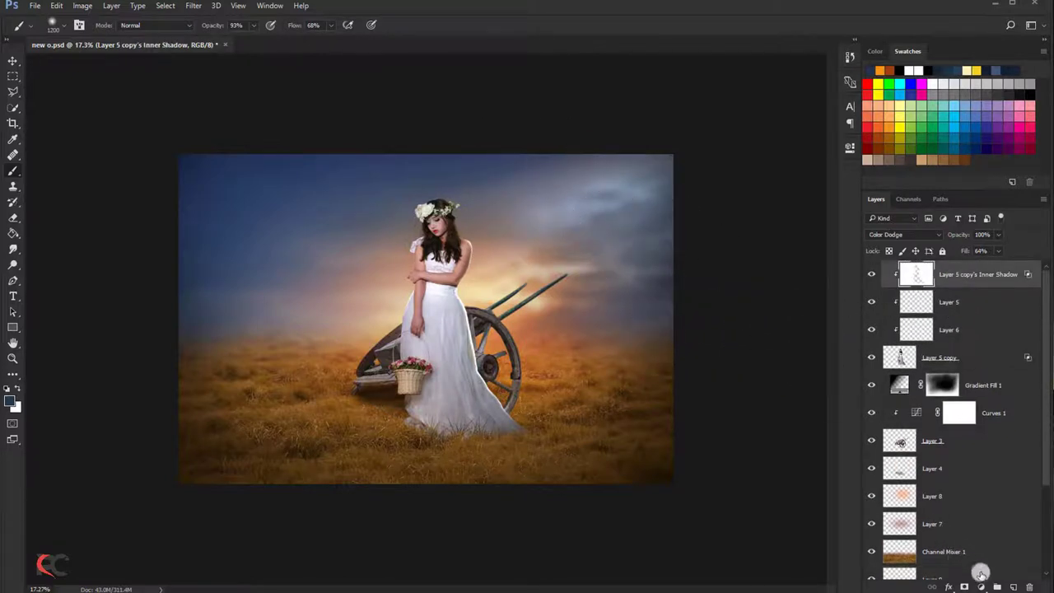
click(1011, 586)
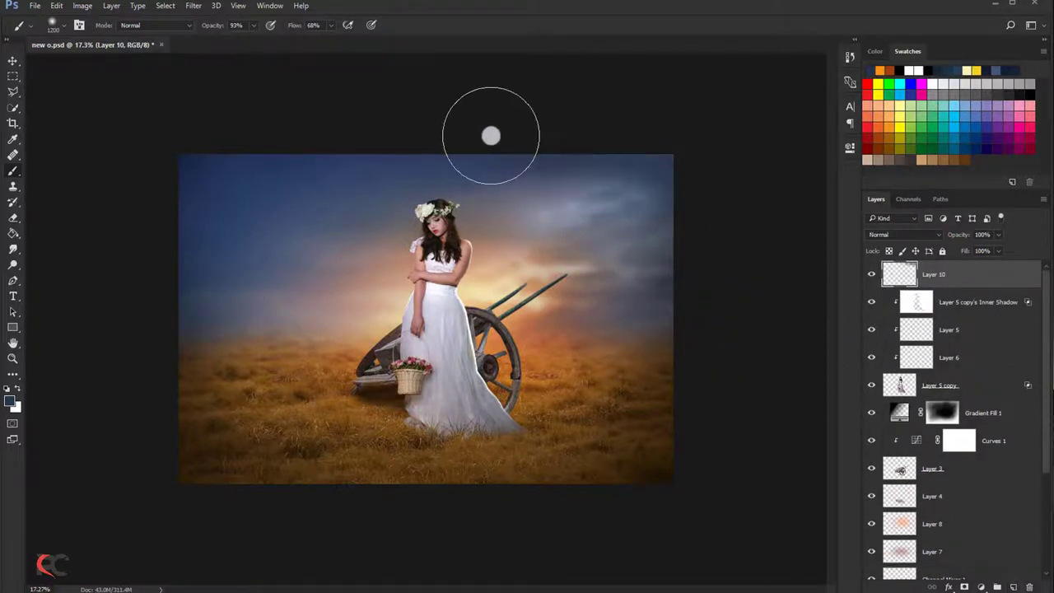
key(bracketright)
key(bracketright)
key(bracketright)
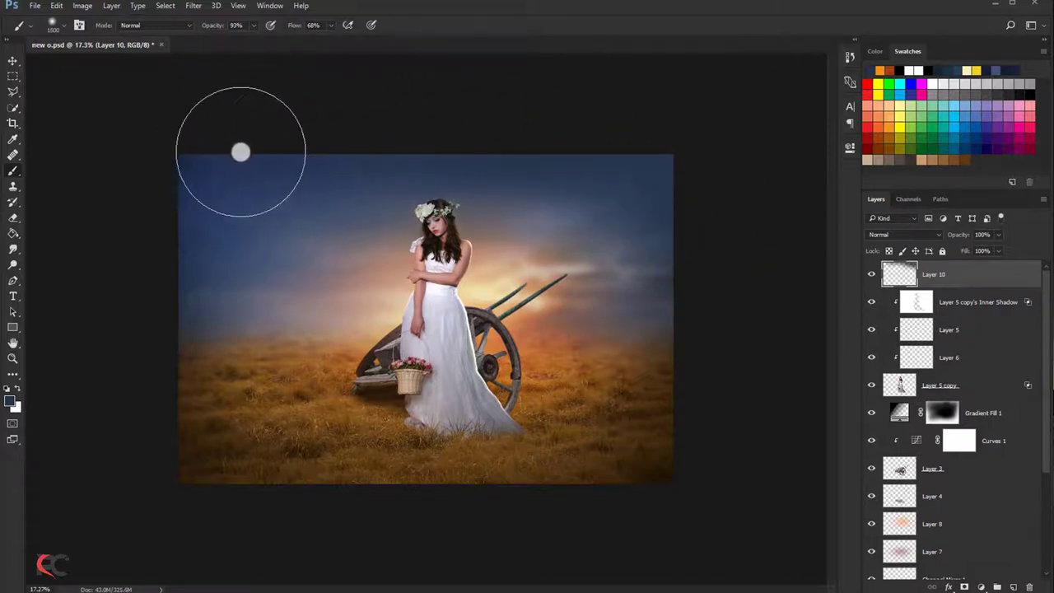
key(bracketright)
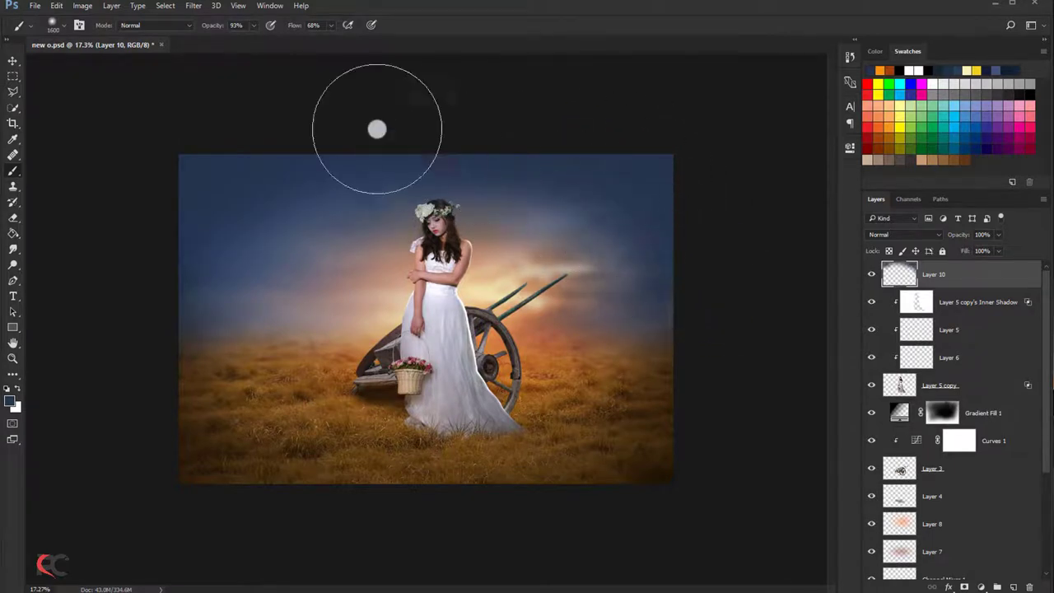
click(253, 33)
drag(235, 42, 230, 43)
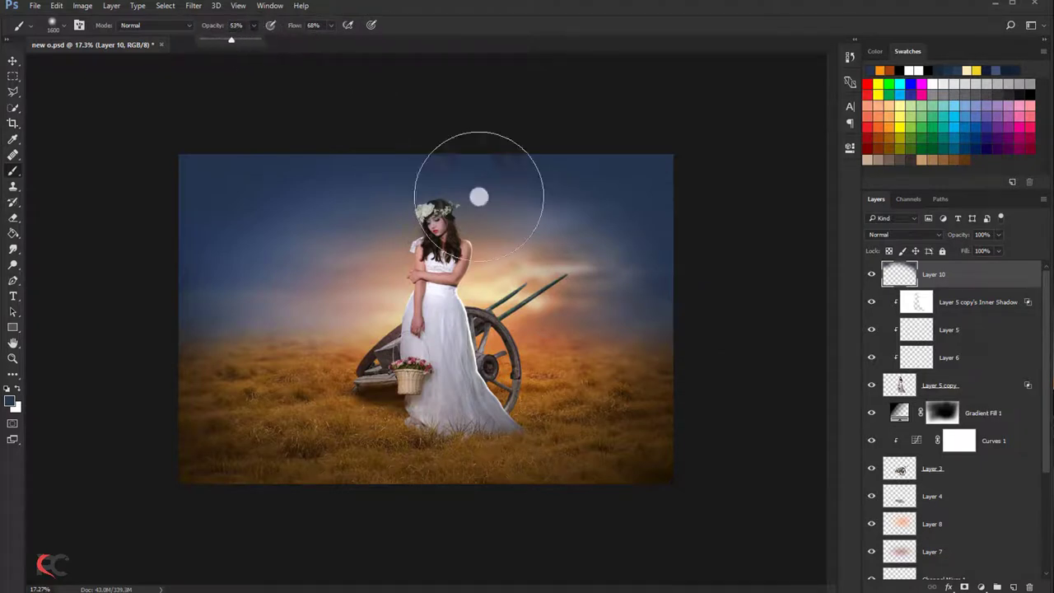
click(331, 25)
drag(322, 43, 318, 43)
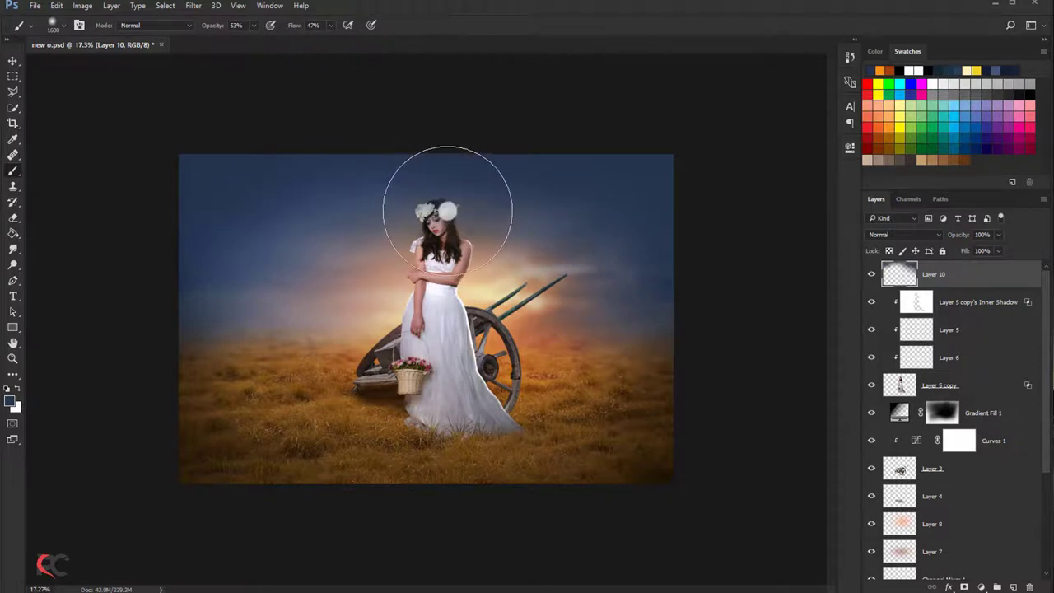
- Erase the haze away from the girl's face with a smaller eraser
scroll(423, 201, up, 1)
scroll(362, 218, up, 1)
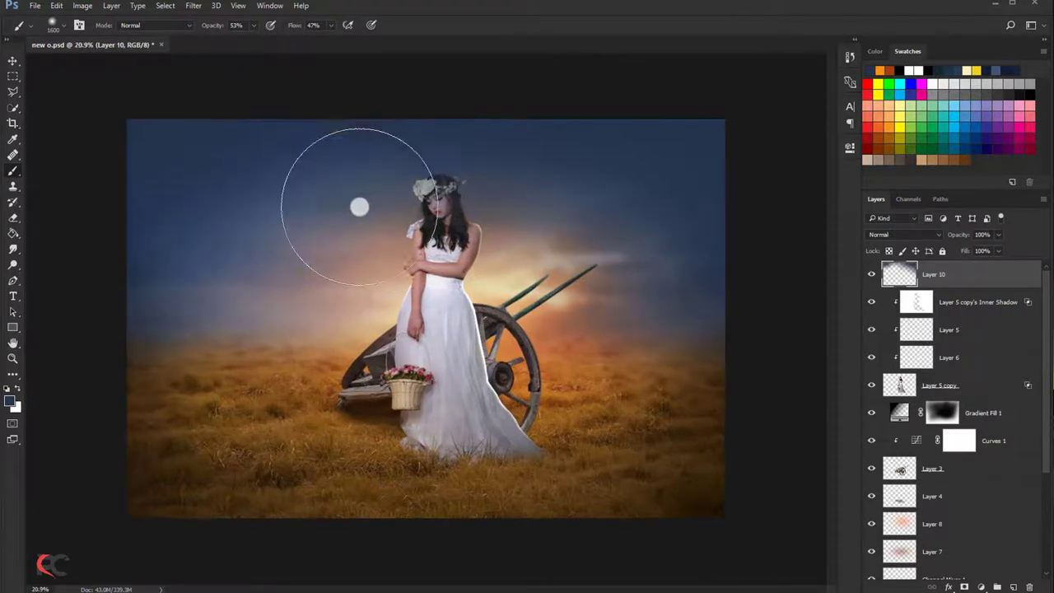
click(14, 218)
scroll(404, 206, up, 1)
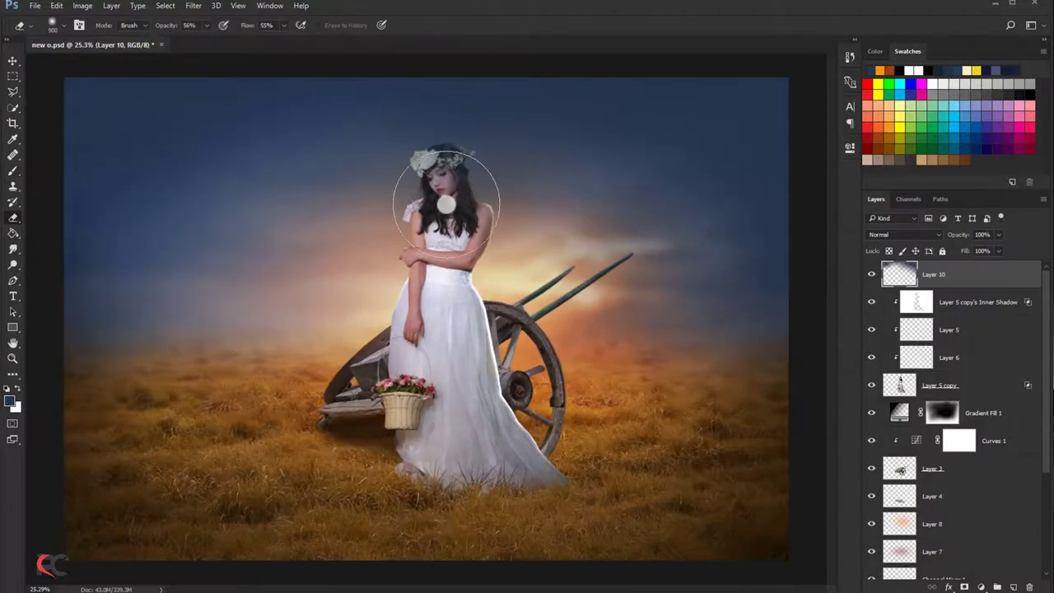
key(bracketleft)
key(bracketleft)
key(bracketleft)
mouse_move(442, 189)
mouse_down()
mouse_move(442, 160)
mouse_move(428, 159)
mouse_move(462, 226)
mouse_up()
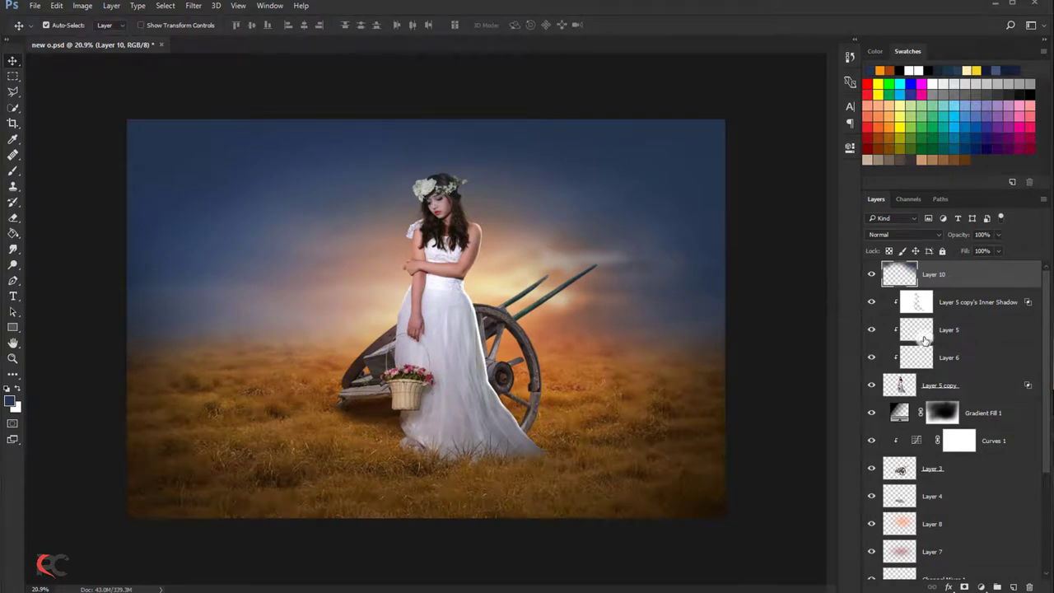
- Add Layer 11 above Layer 8 with a smaller white brush
scroll(947, 343, down, 3)
scroll(934, 343, down, 1)
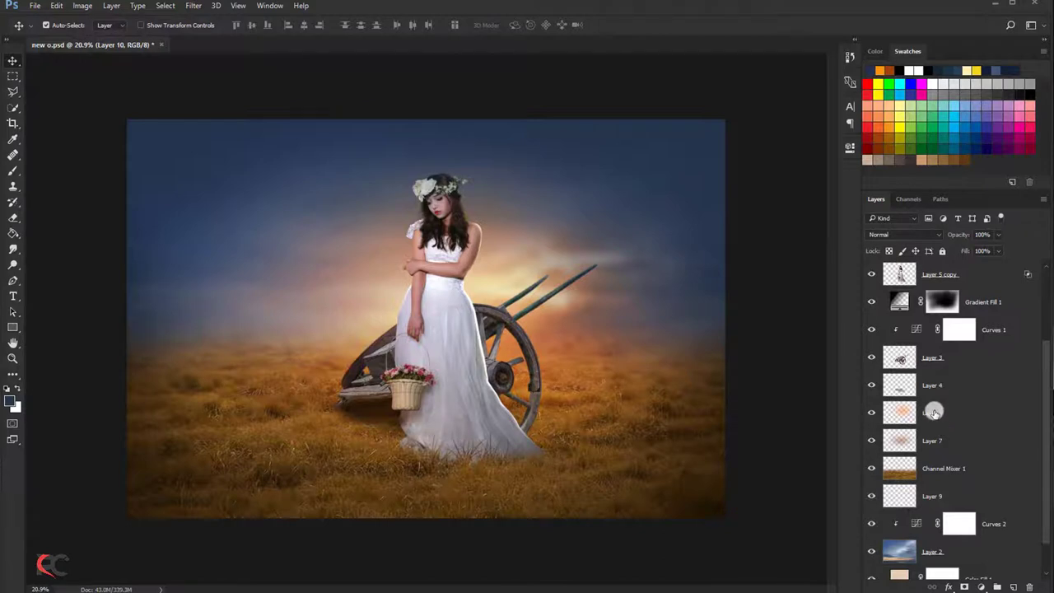
click(939, 413)
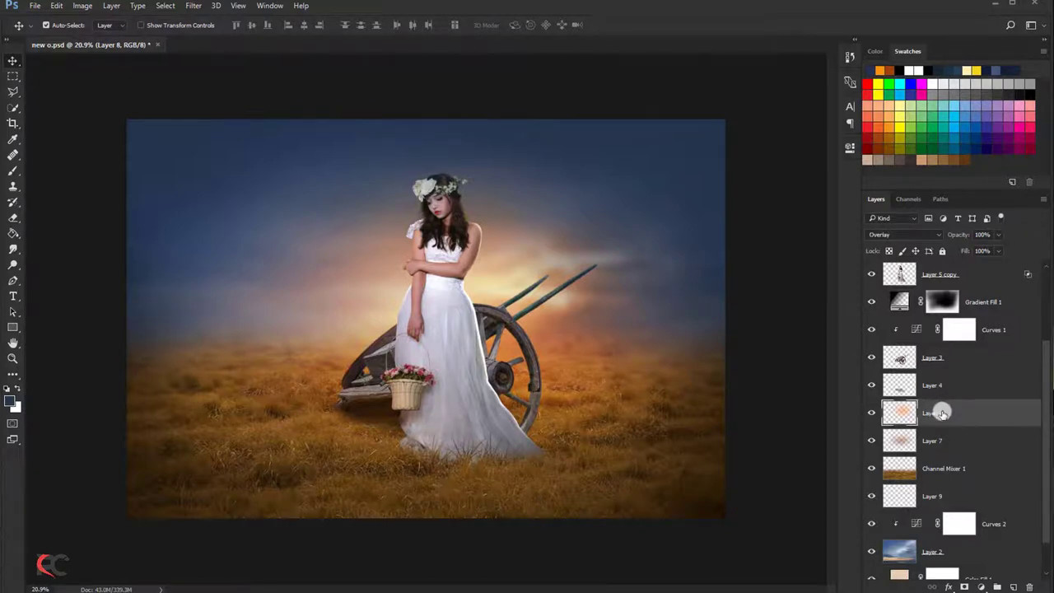
click(1013, 586)
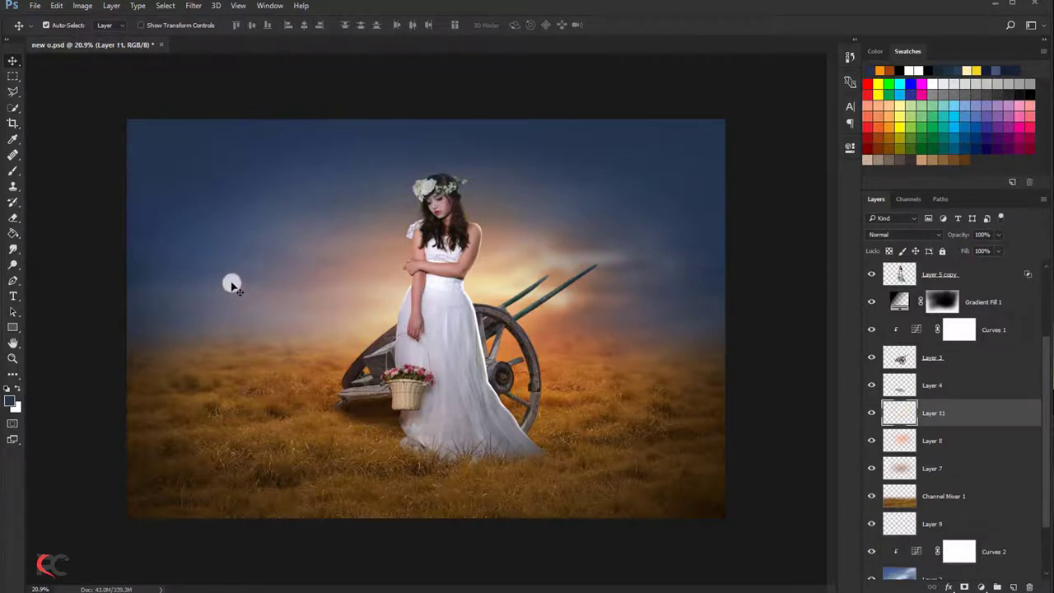
click(13, 171)
click(17, 387)
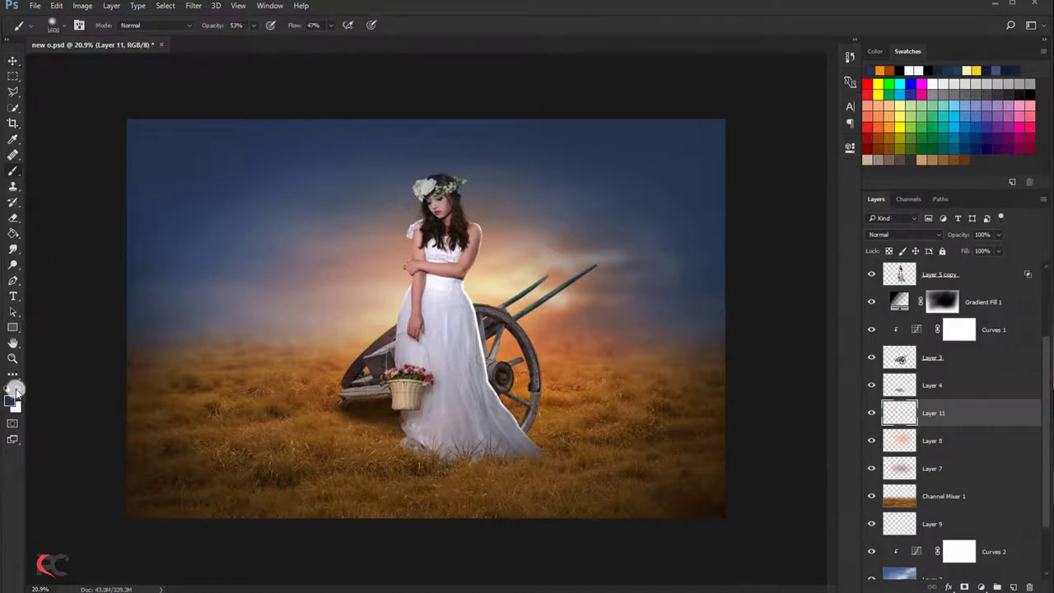
key(bracketleft)
key(bracketleft)
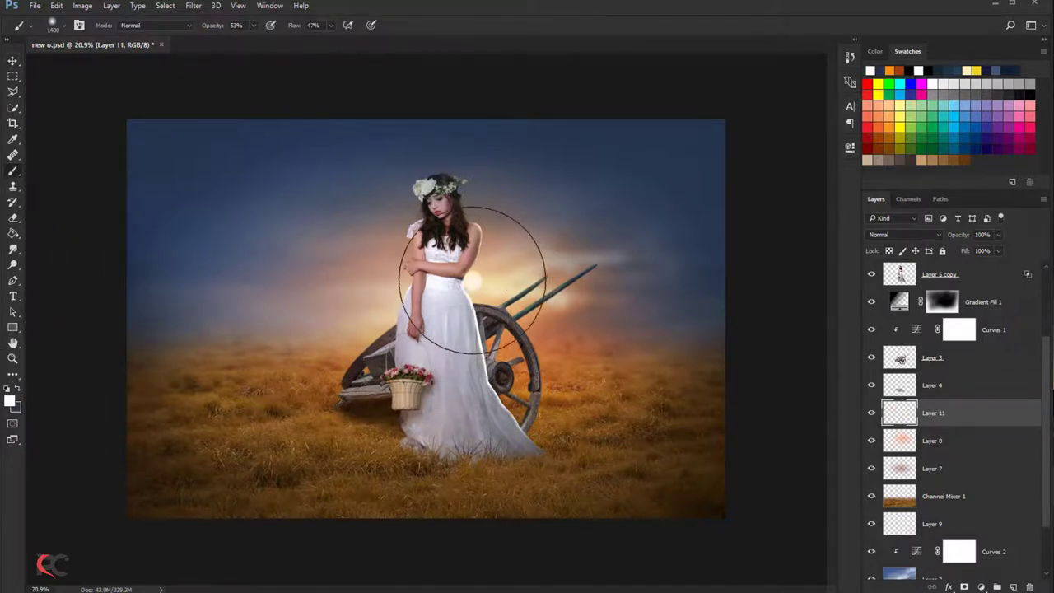
key(bracketleft)
key(bracketleft)
key(bracketleft)
key(bracketleft)
key(bracketleft)
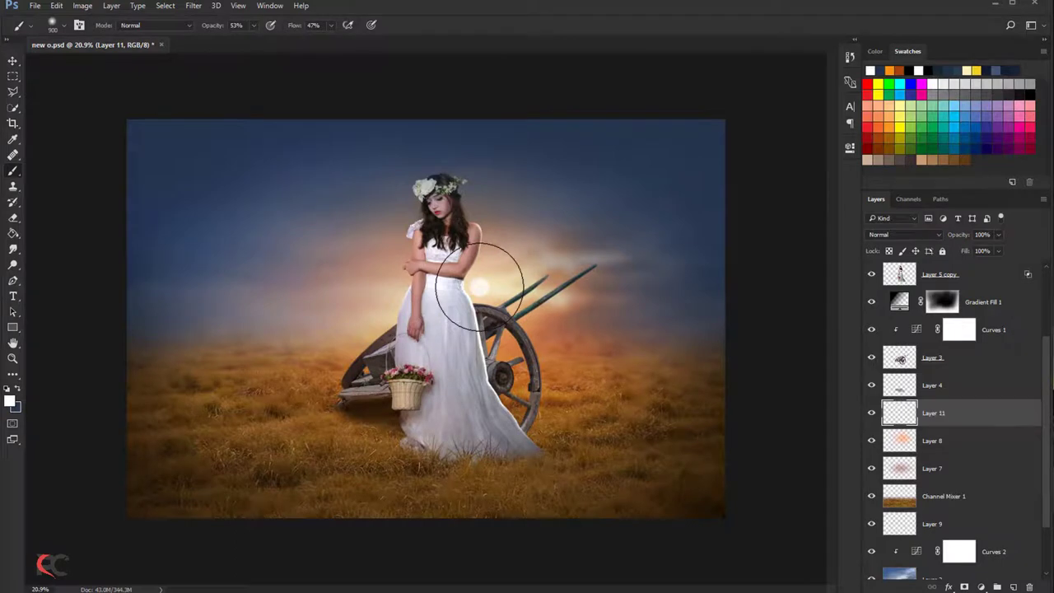
- Paint soft white light on the girl's arm with a 700 brush at 83% flow
click(253, 25)
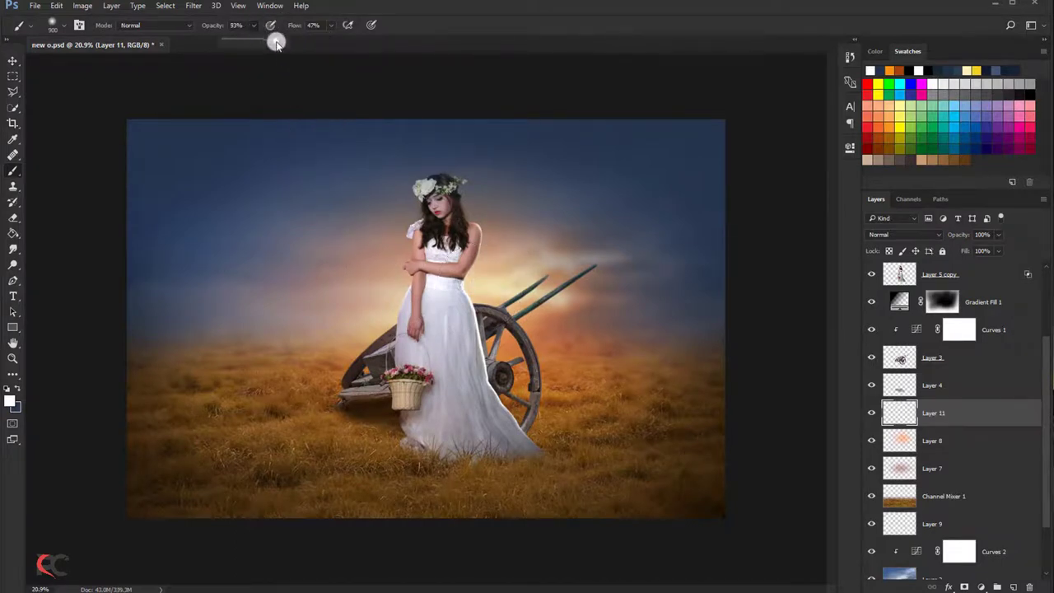
click(330, 25)
click(425, 29)
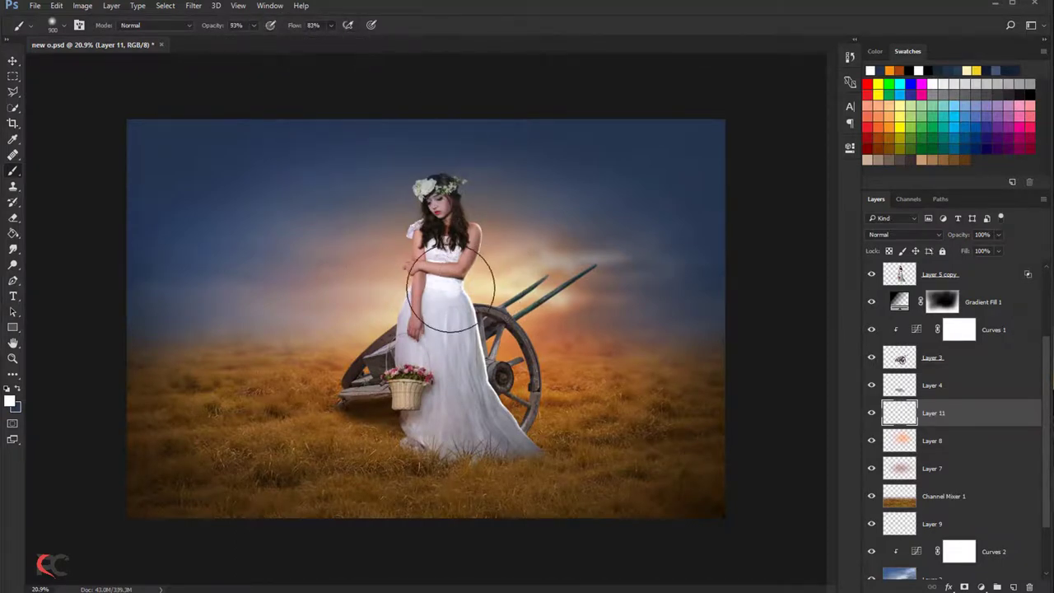
key(bracketleft)
key(bracketleft)
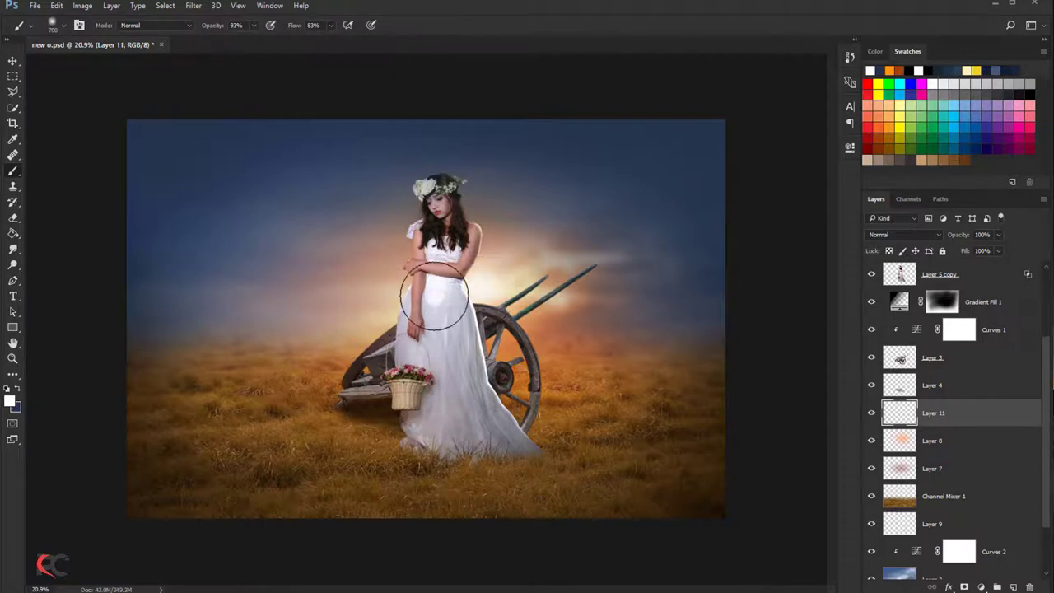
click(392, 285)
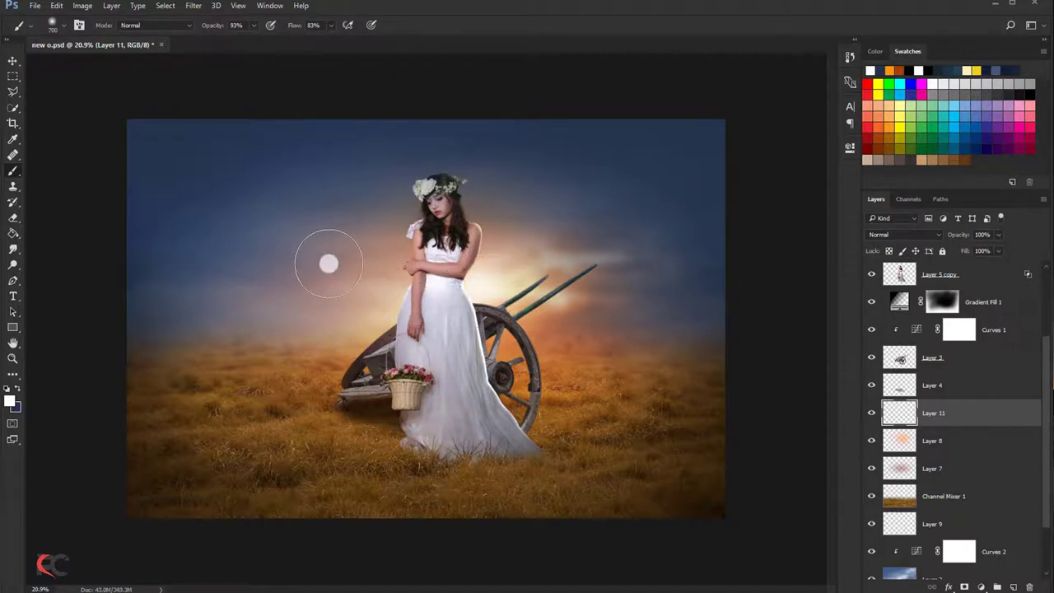
- Toggle Layers 11, 8 and 7 on and off to compare the glow
click(867, 413)
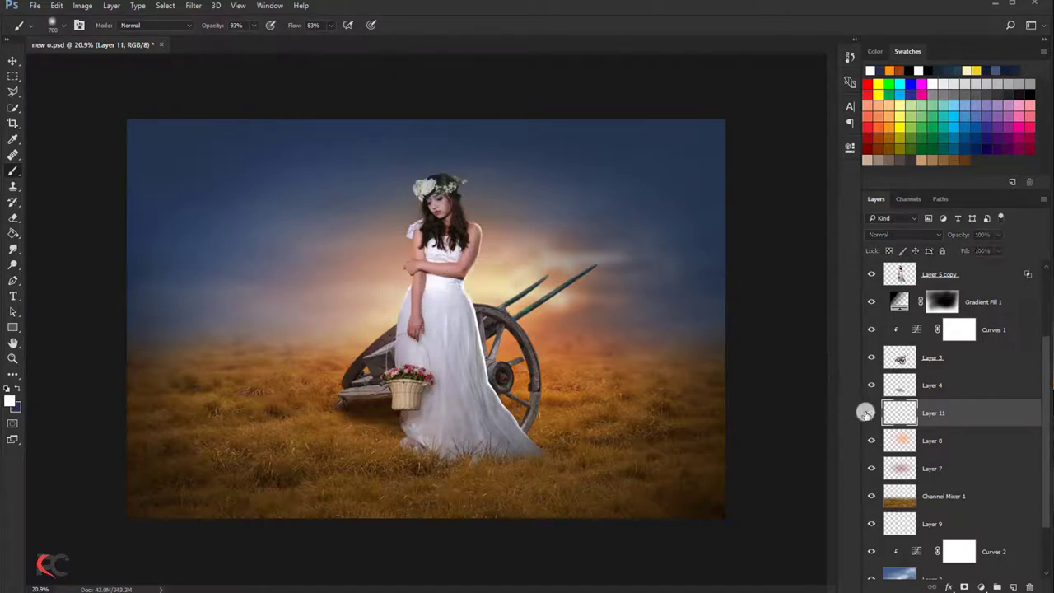
click(871, 442)
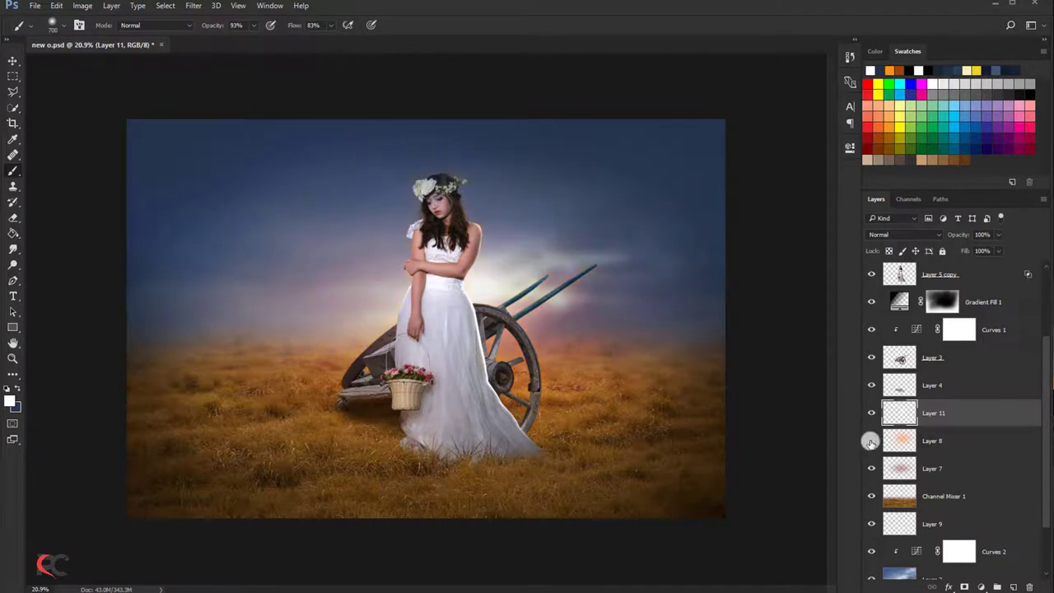
click(928, 442)
click(871, 468)
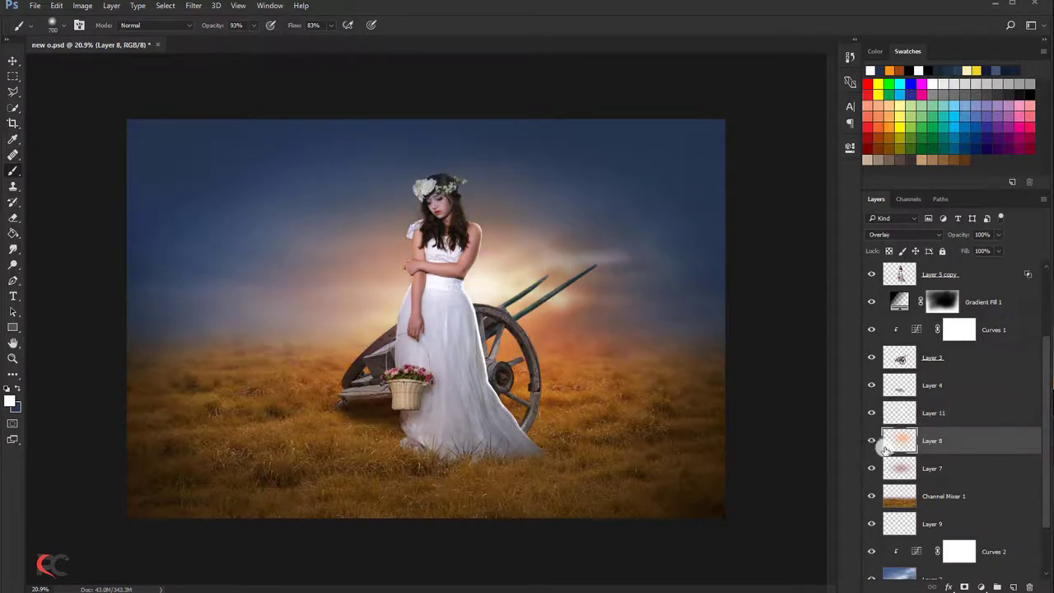
- Shift Layer 8's glow and squash it vertically to about 87.3% height
key(v)
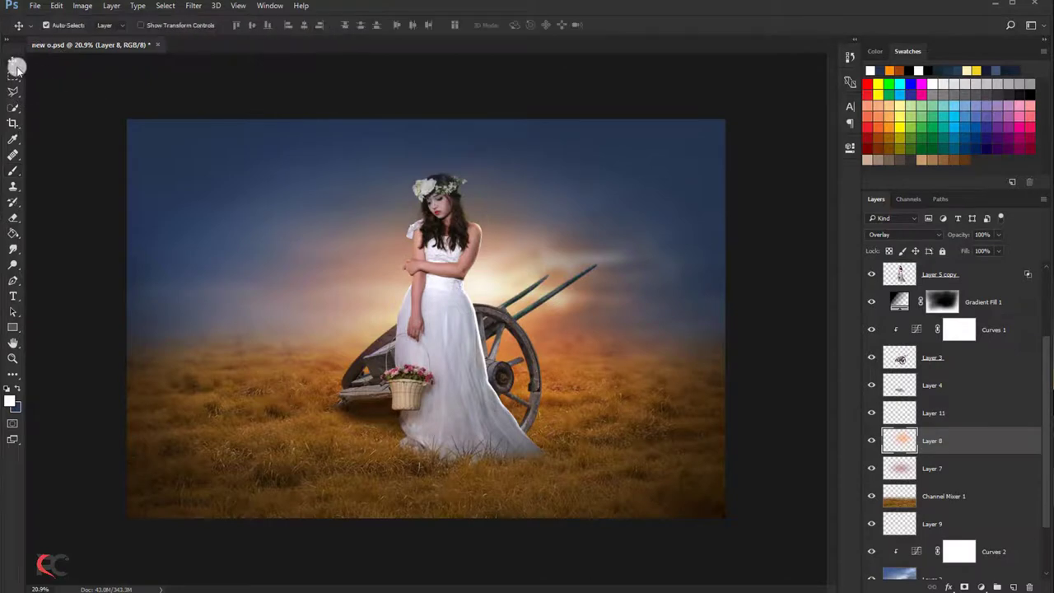
drag(185, 173, 196, 165)
key(ctrl+t)
key(ctrl+minus)
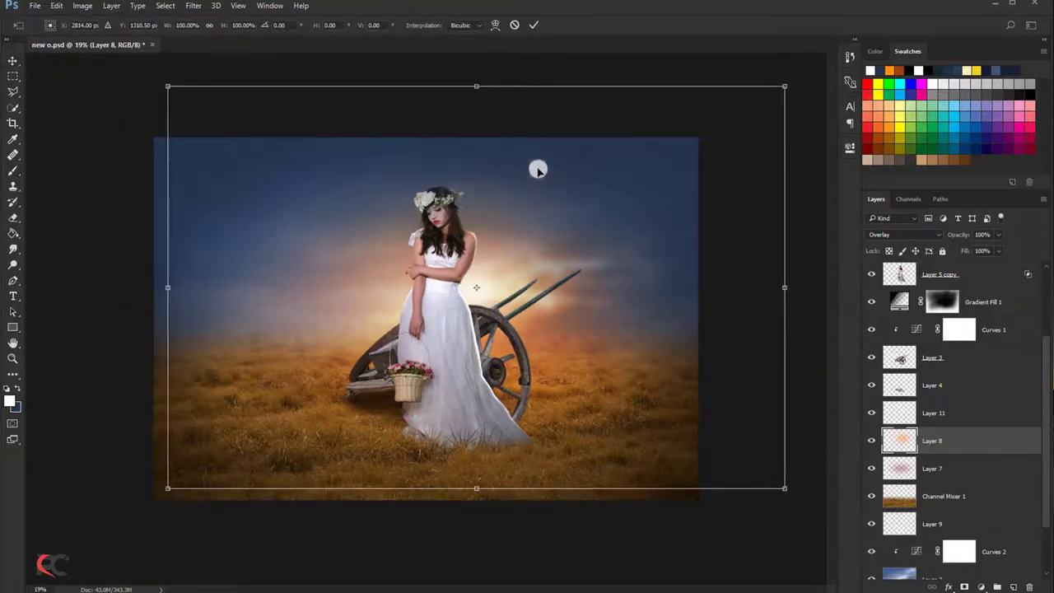
drag(473, 89, 463, 140)
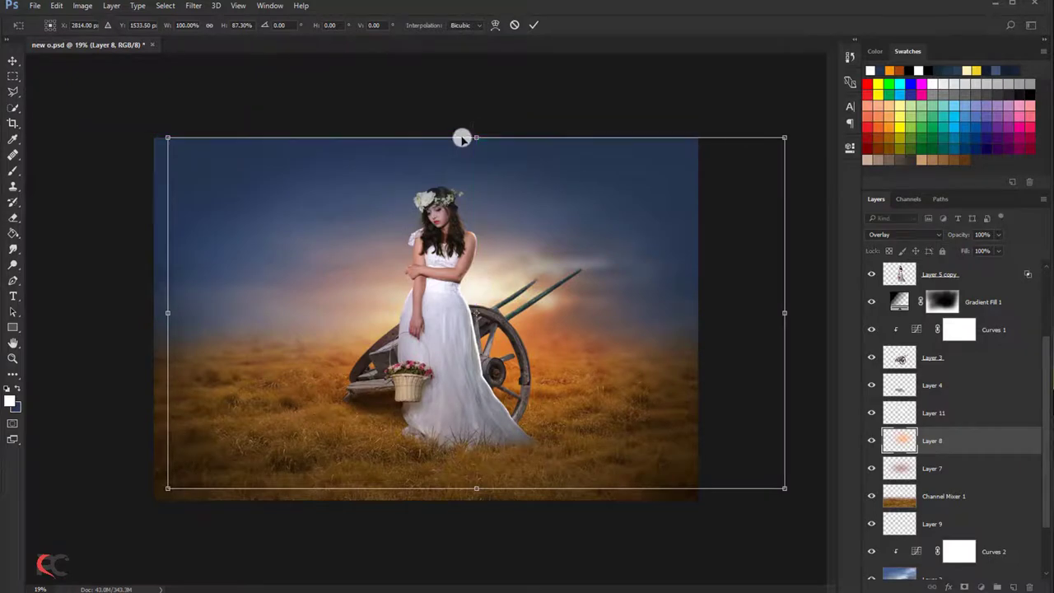
click(531, 27)
key(ctrl+0)
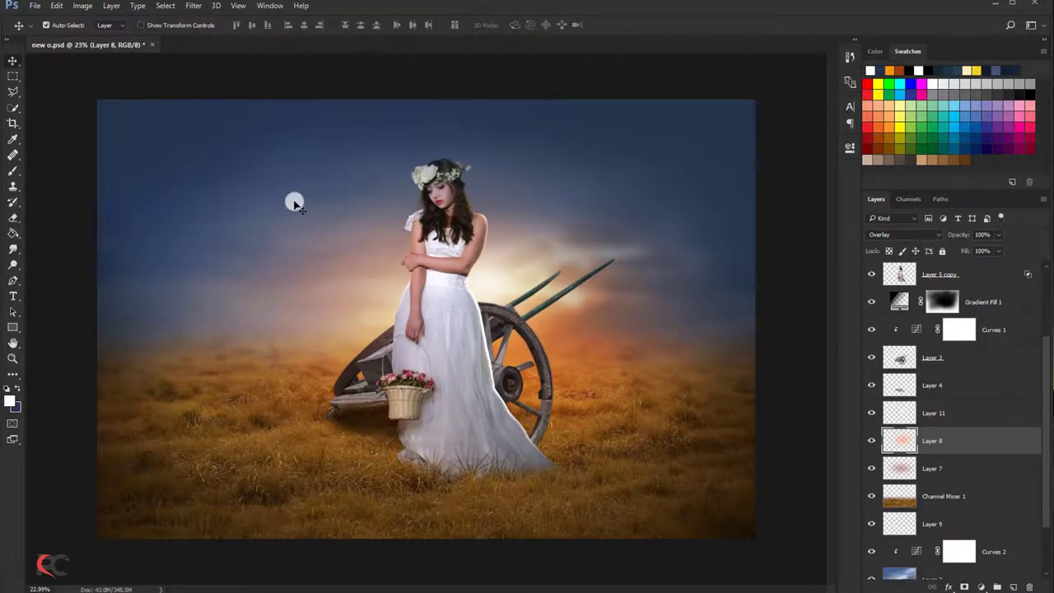
scroll(360, 236, down, 1)
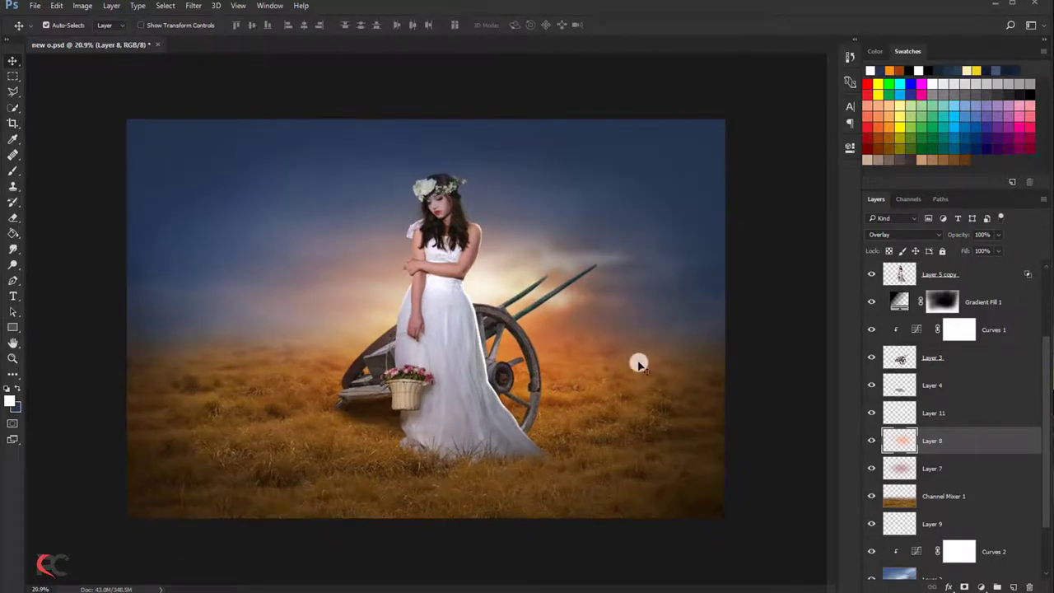
click(955, 279)
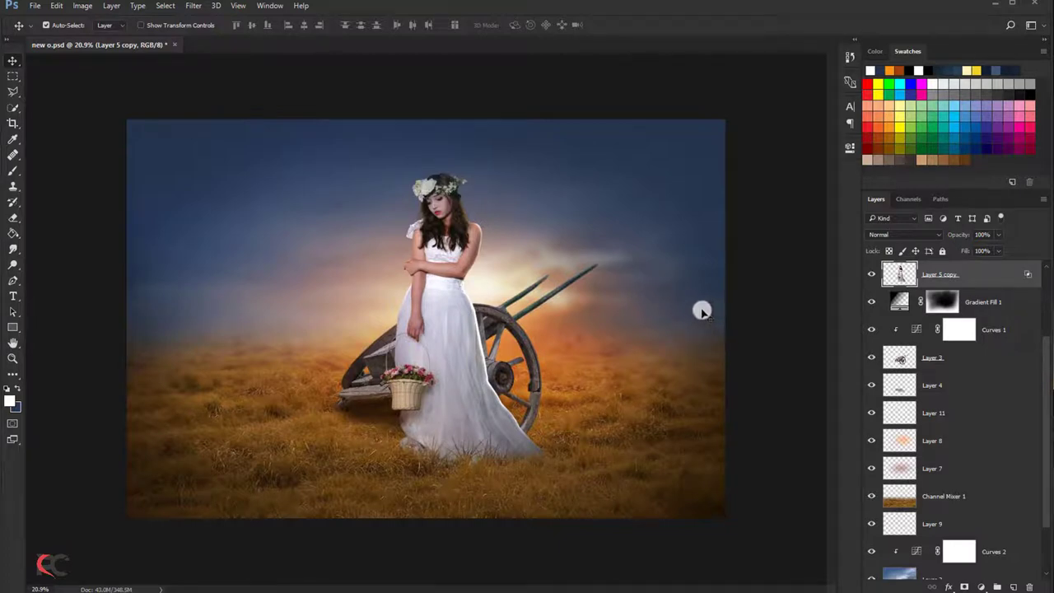
- Select Layer 10 and toggle its cloud haze on and off to compare
scroll(558, 276, down, 2)
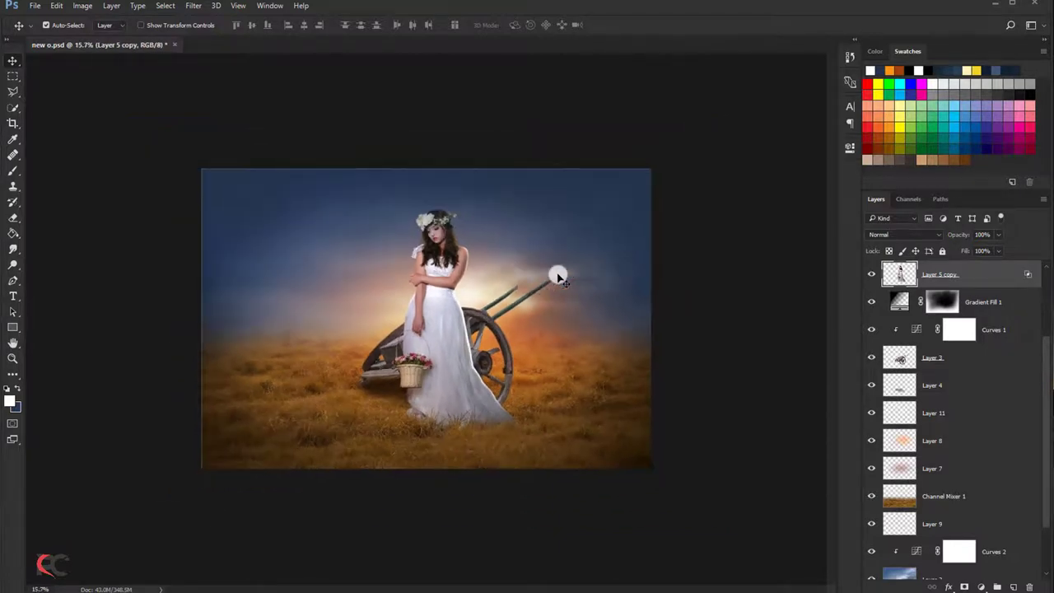
scroll(558, 272, down, 1)
scroll(631, 292, up, 2)
scroll(906, 323, up, 2)
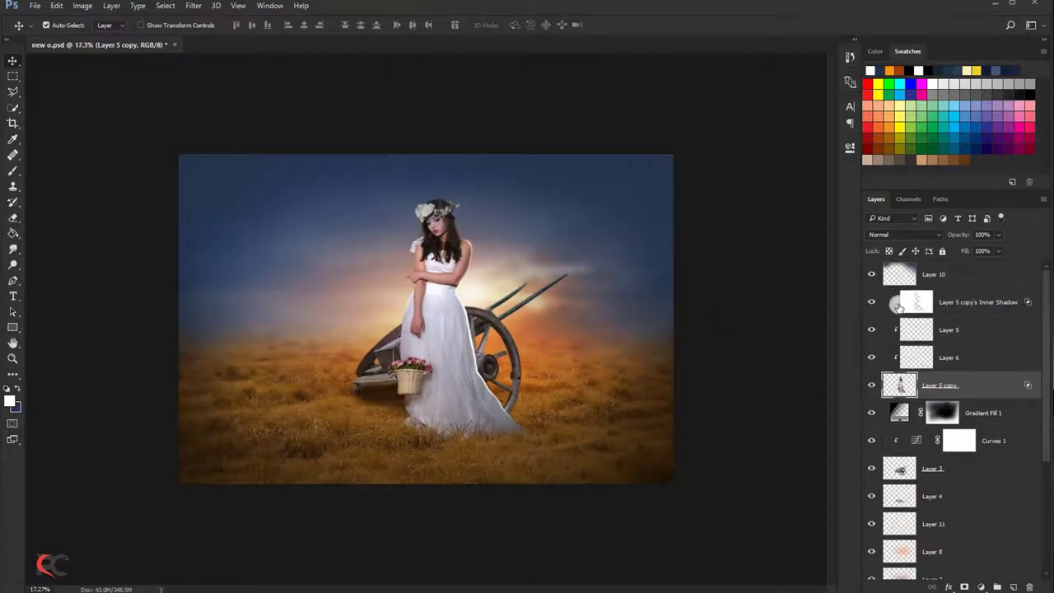
click(927, 278)
click(872, 275)
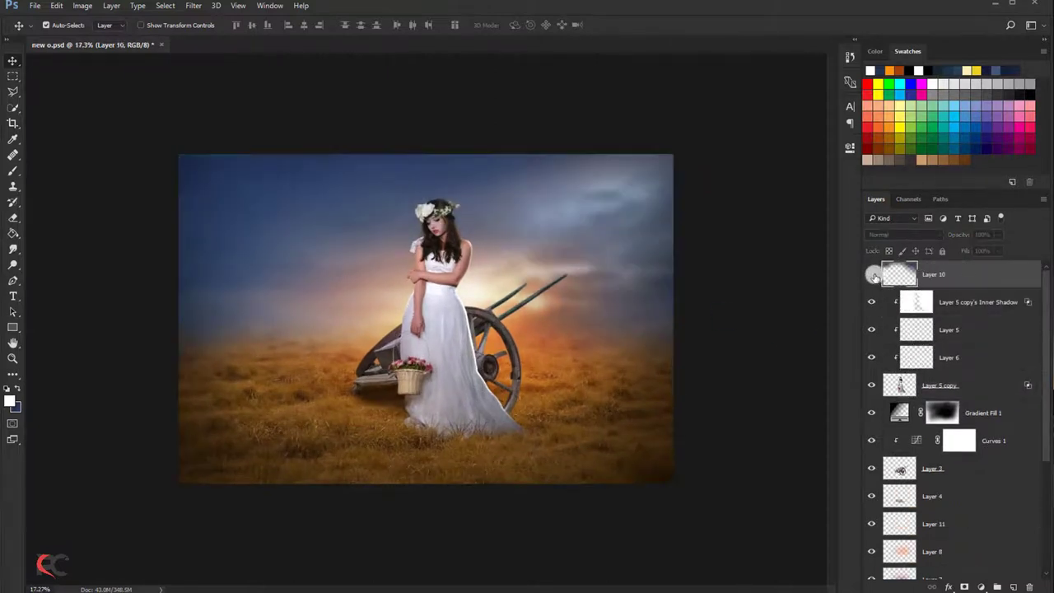
click(872, 275)
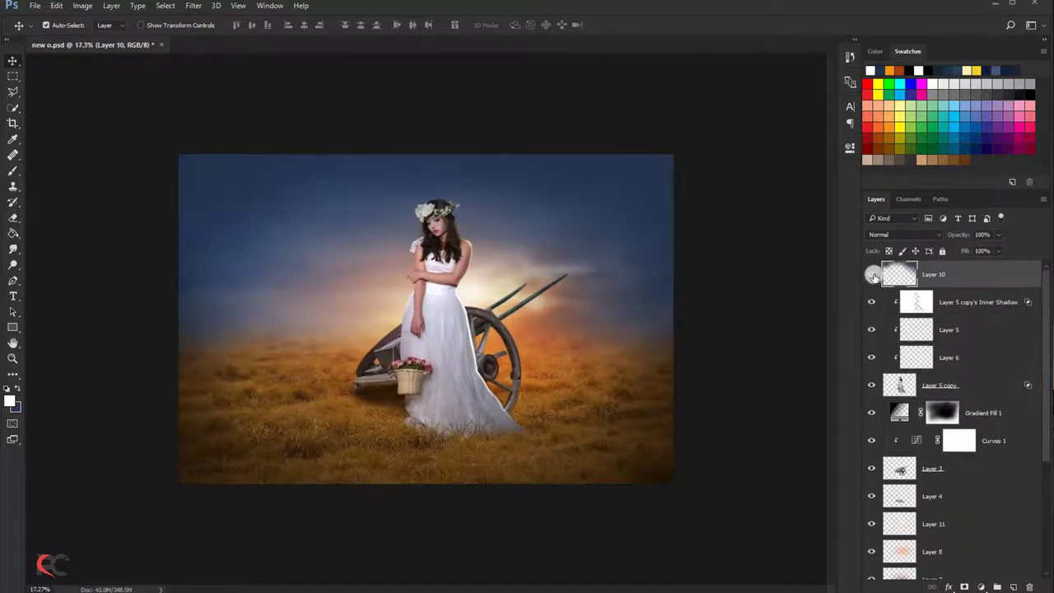
- Softly erase the left-sky haze with a large eraser at 35% opacity
click(13, 217)
scroll(295, 235, down, 1)
key(bracketright)
key(bracketright)
key(bracketright)
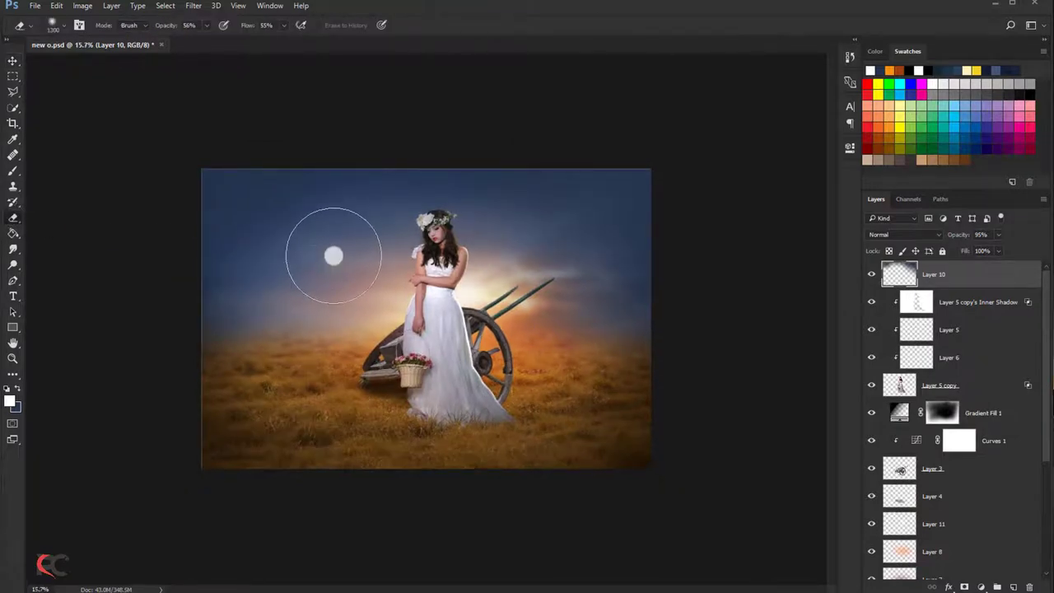
click(207, 27)
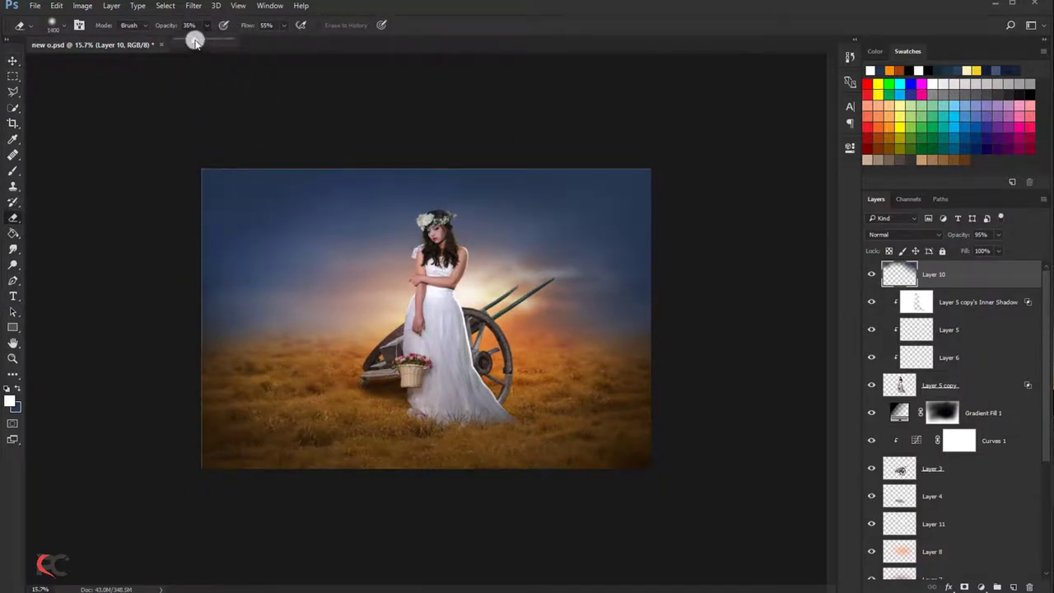
click(194, 41)
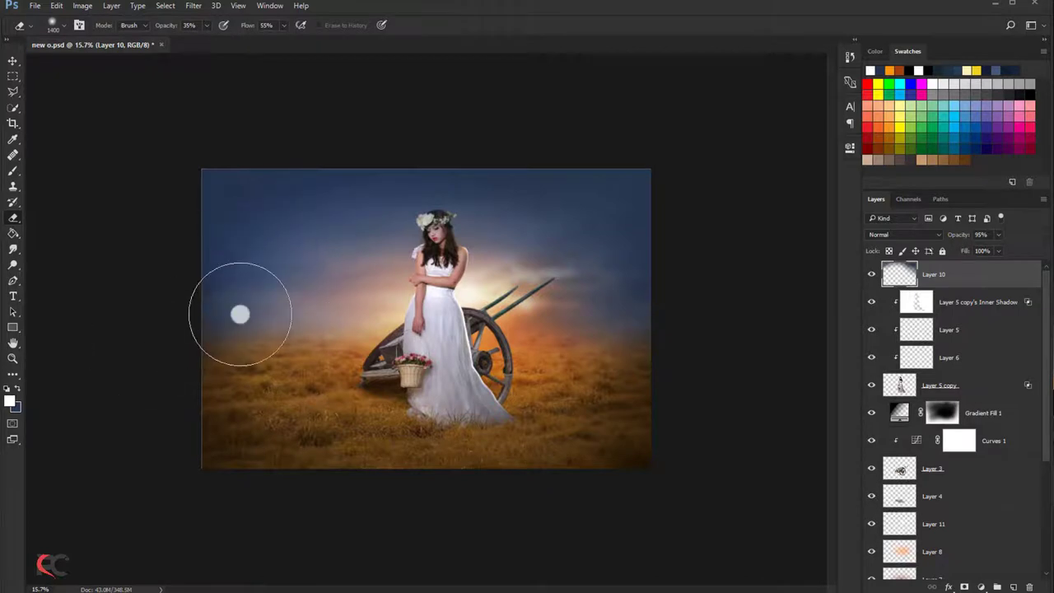
click(12, 65)
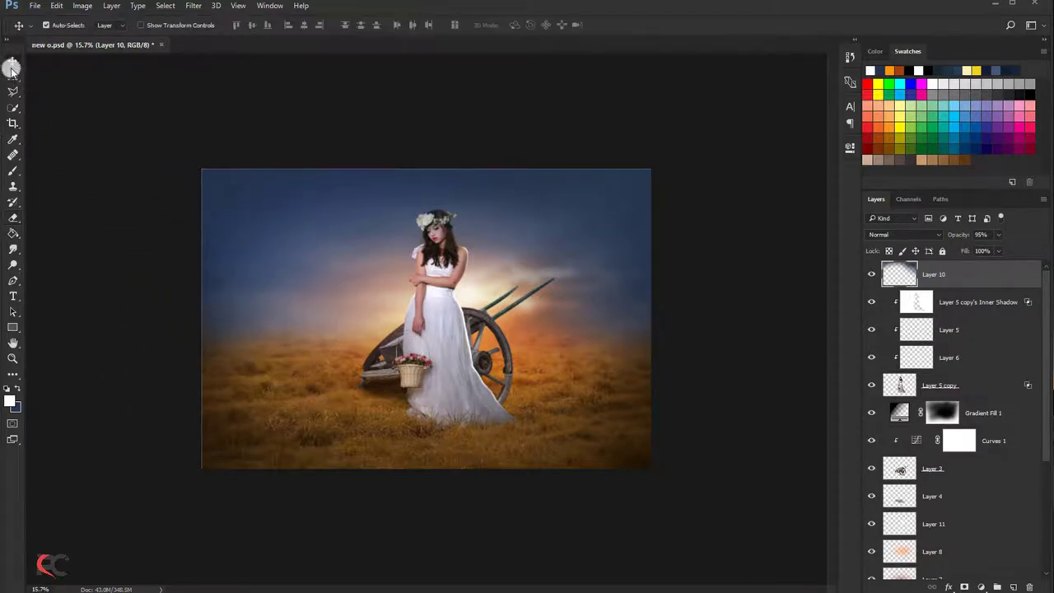
scroll(416, 305, up, 2)
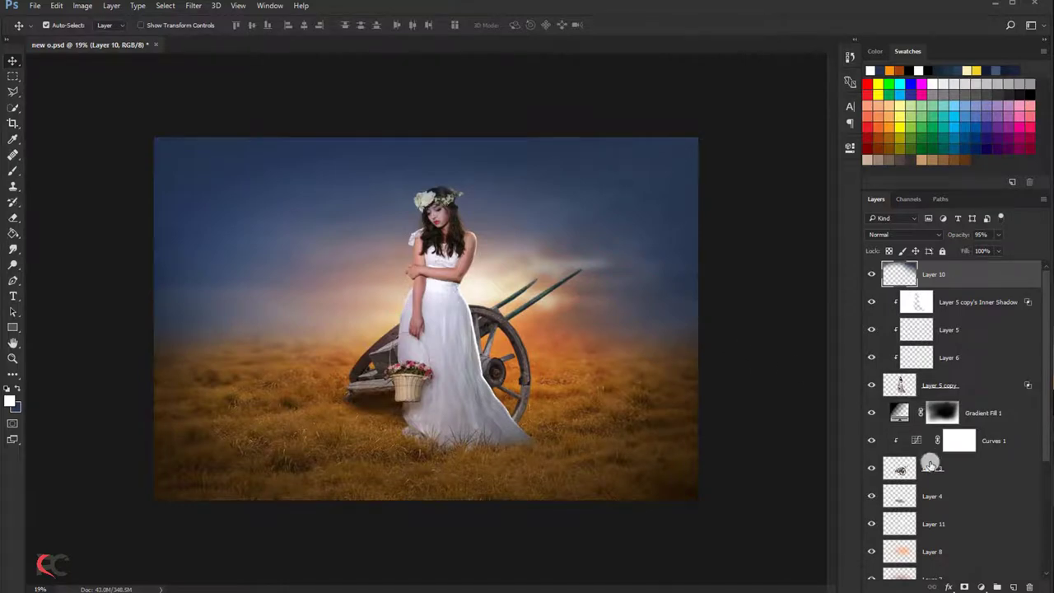
- Add Layer 12 above Channel Mixer 1 as a clipping mask
scroll(931, 466, down, 3)
click(952, 520)
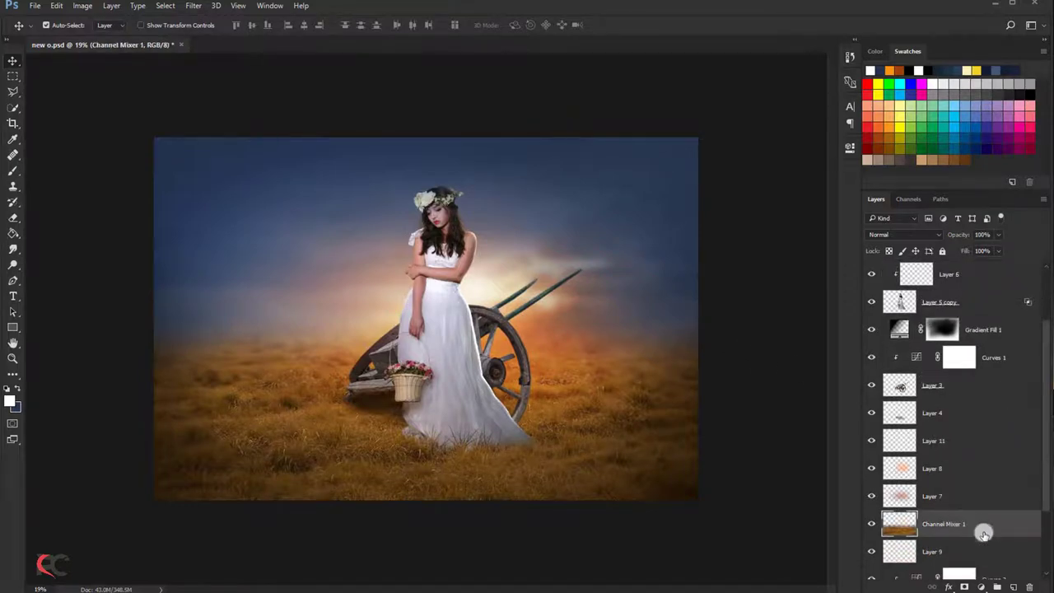
click(1013, 587)
right_click(980, 524)
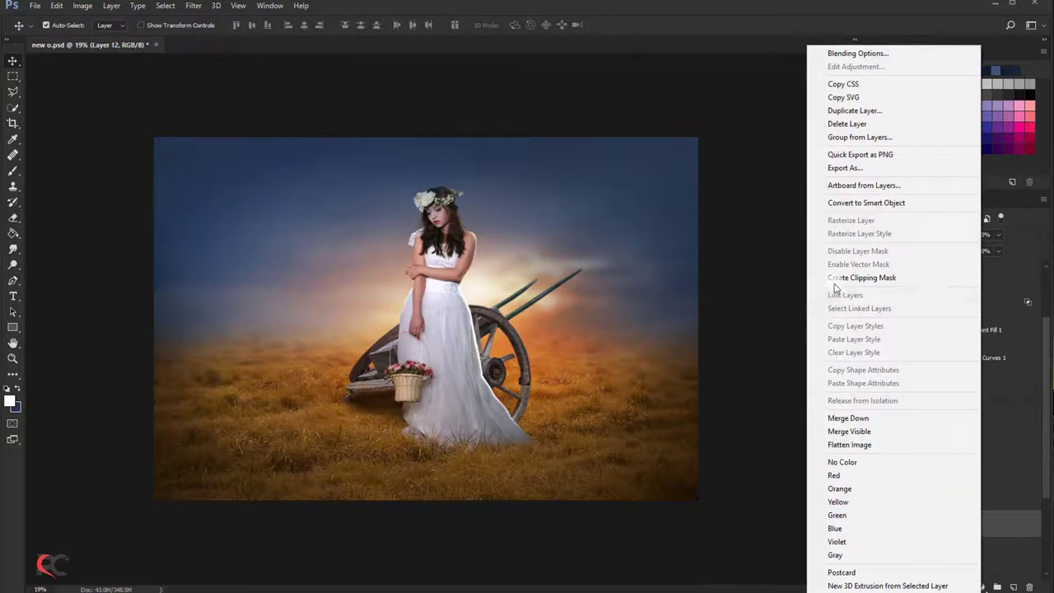
click(873, 275)
- Paint a soft glow near the wheel hub, blended as Overlay at about 29% opacity
click(13, 171)
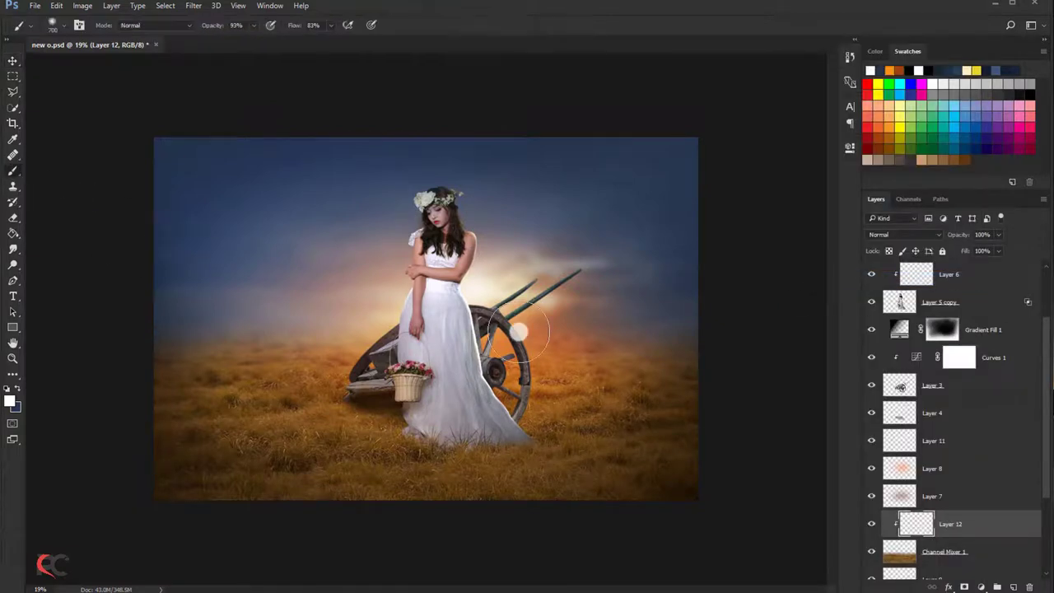
click(872, 235)
click(860, 353)
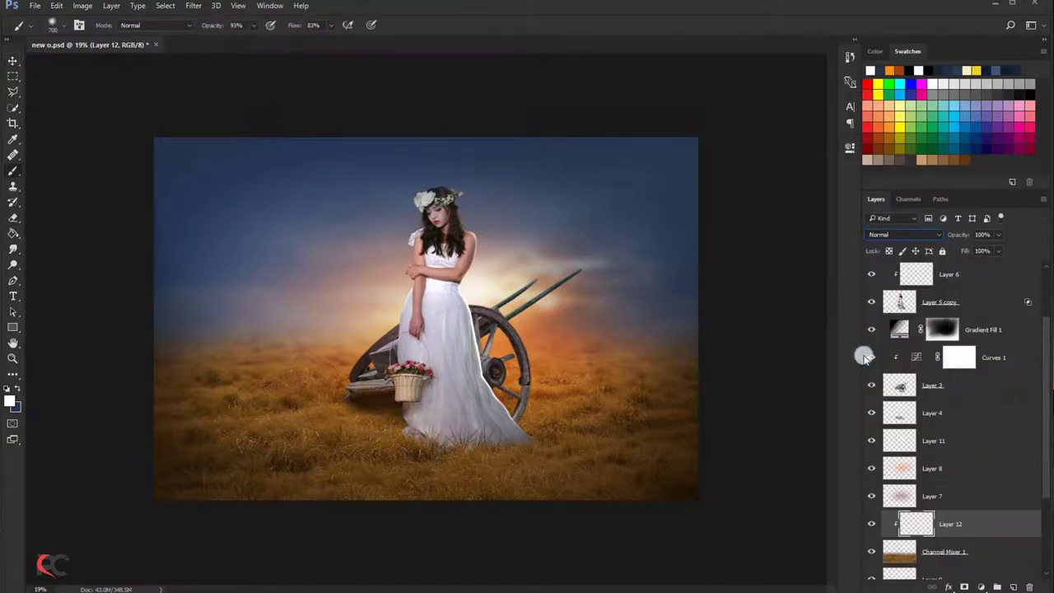
click(540, 352)
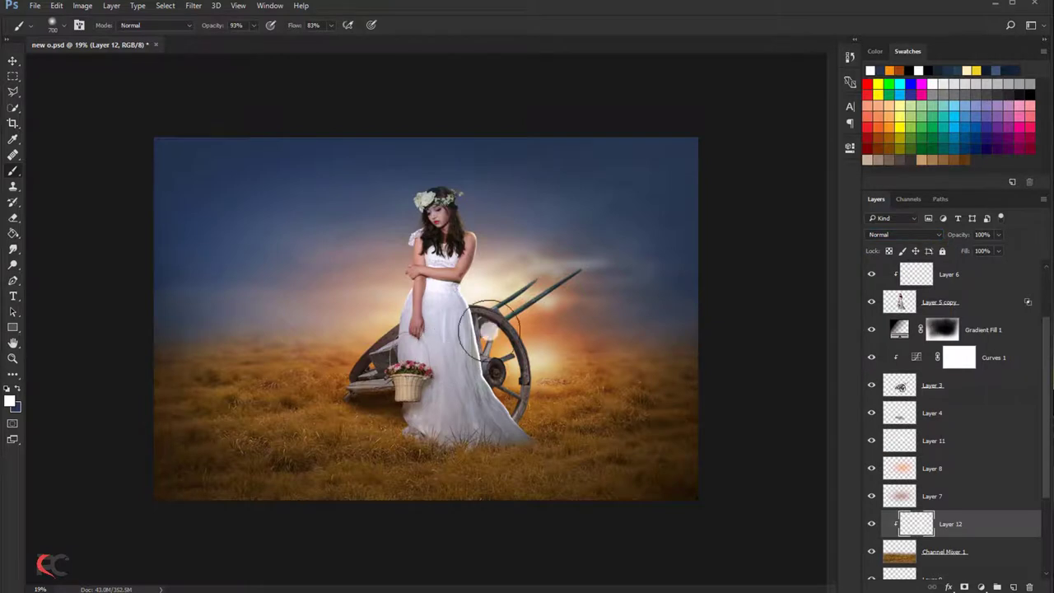
click(880, 238)
click(886, 354)
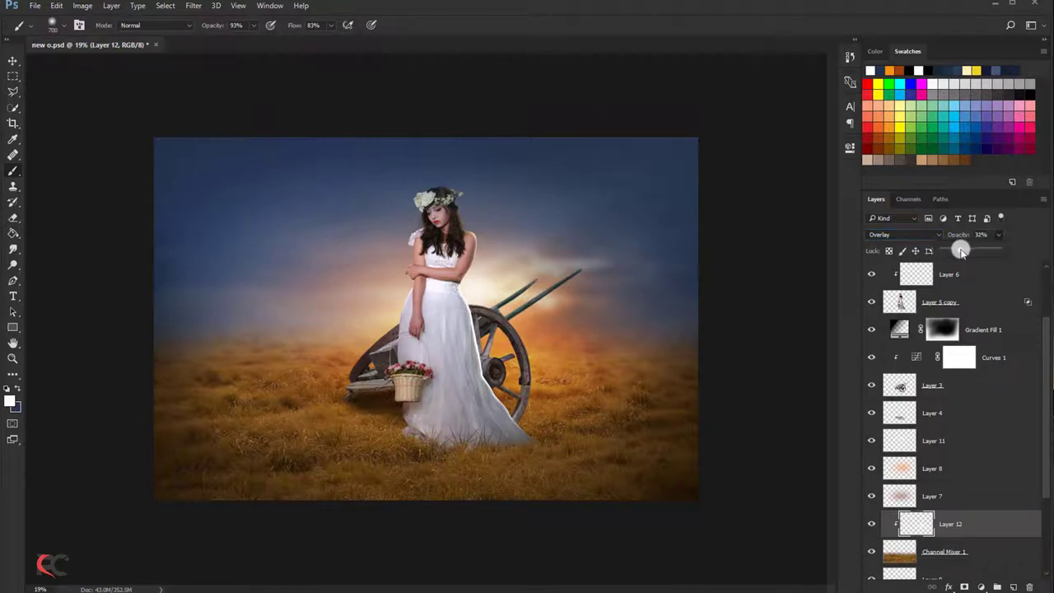
click(370, 342)
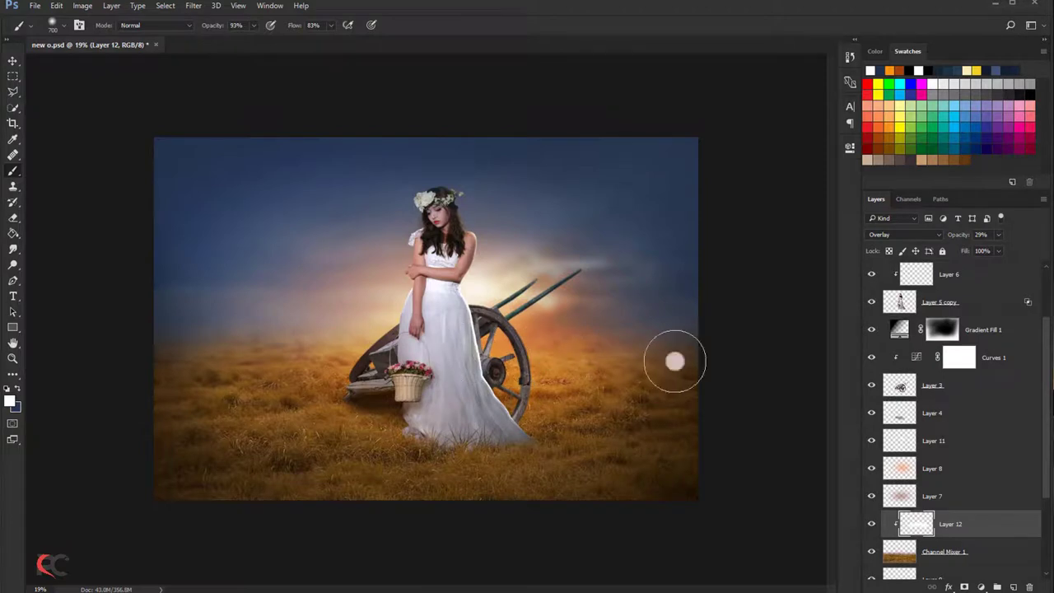
- Hide and show Layer 12 to compare the wheel glow
click(872, 524)
click(875, 523)
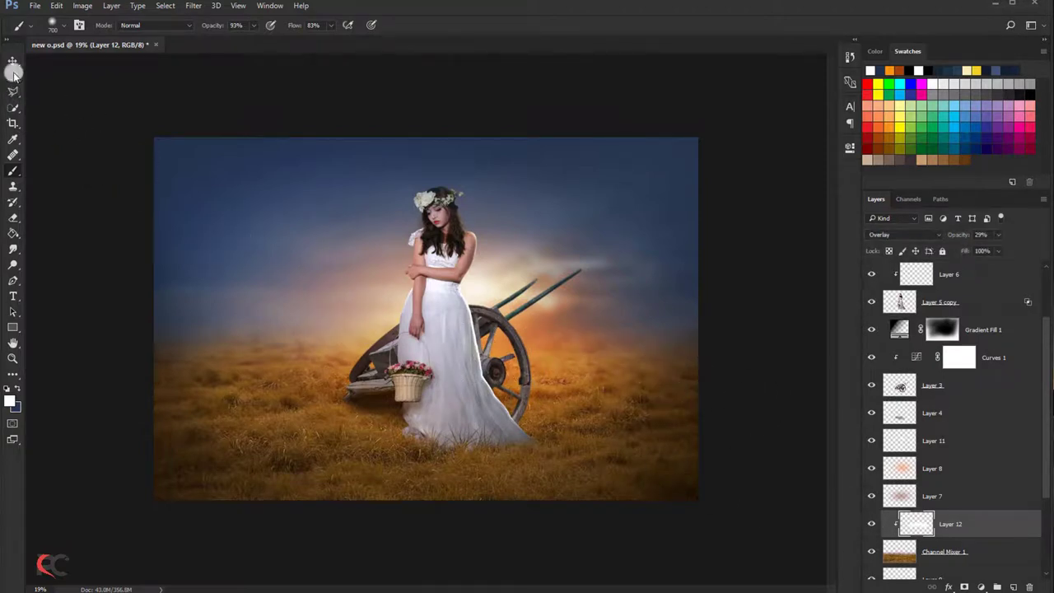
key(v)
key(ctrl+t)
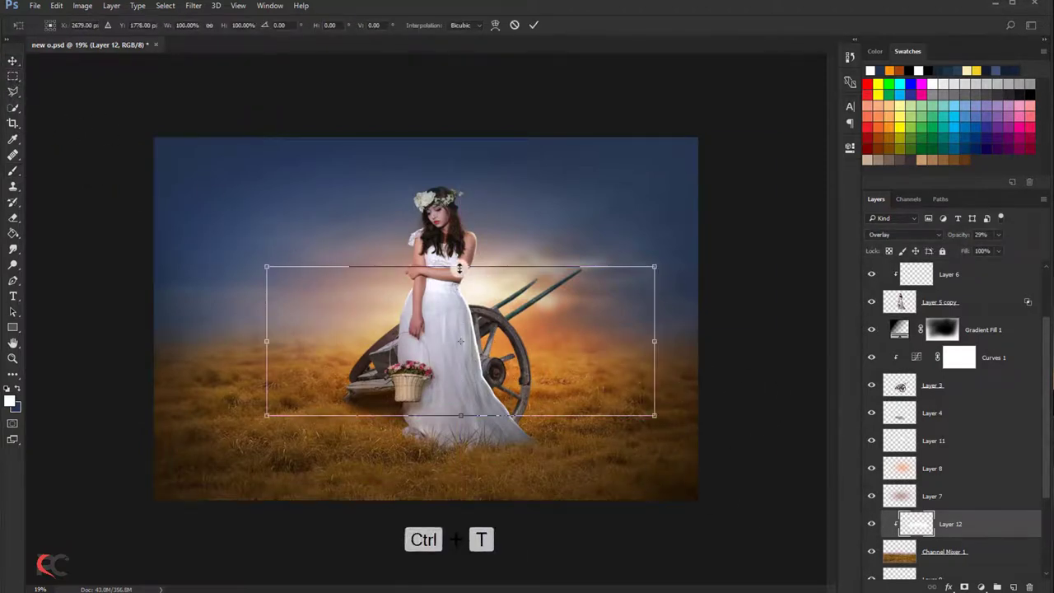
- Stretch Layer 12's glow wider on both sides to about 136%
drag(460, 283, 426, 277)
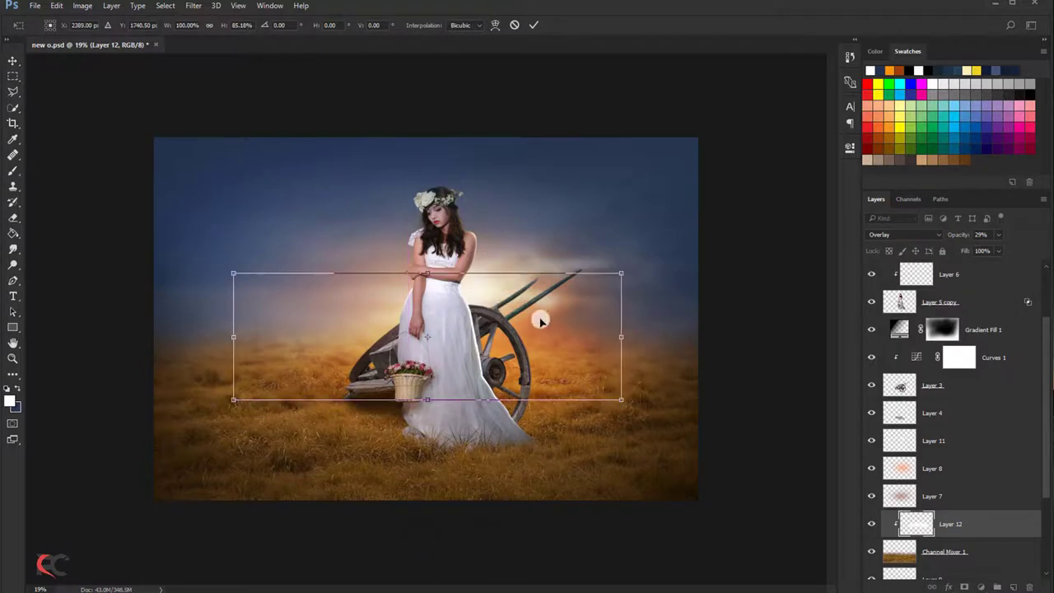
drag(623, 337, 739, 337)
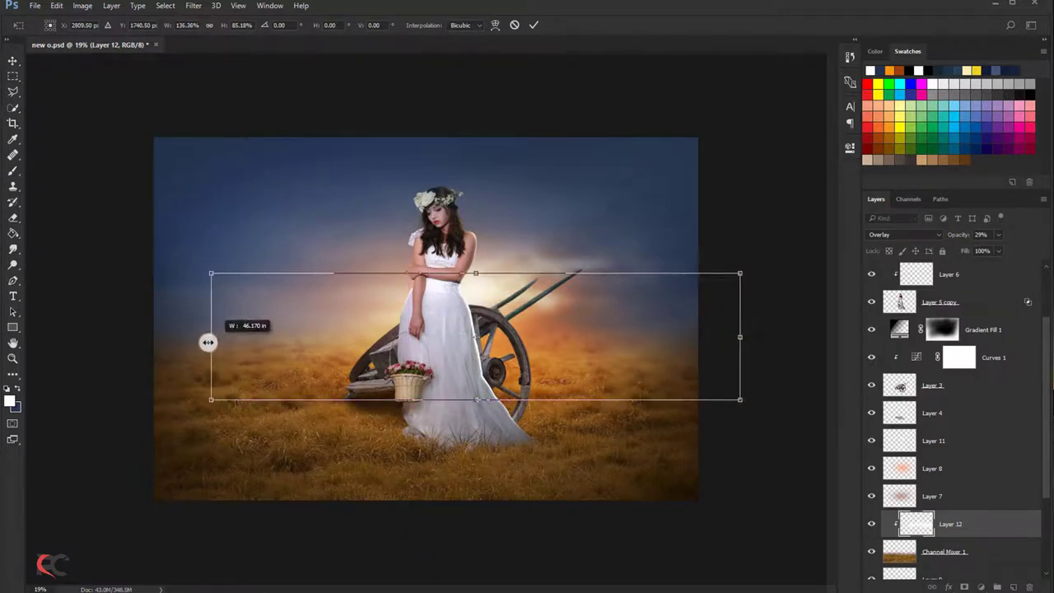
drag(237, 337, 198, 337)
click(530, 25)
key(ctrl+minus)
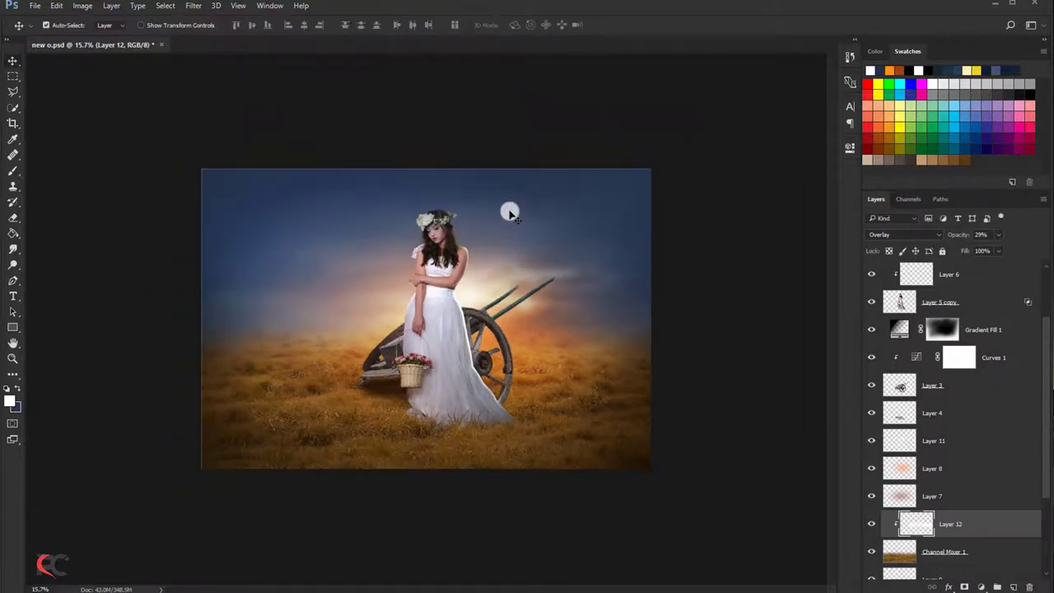
key(ctrl+0)
- Crop the image slightly by pulling the left edge inward
click(13, 122)
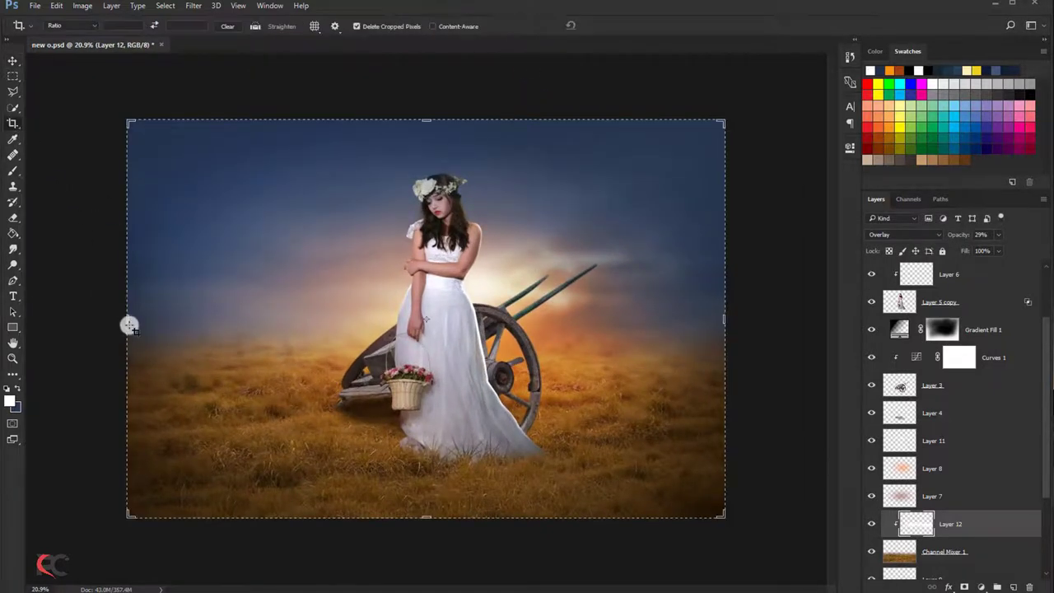
drag(130, 323, 135, 322)
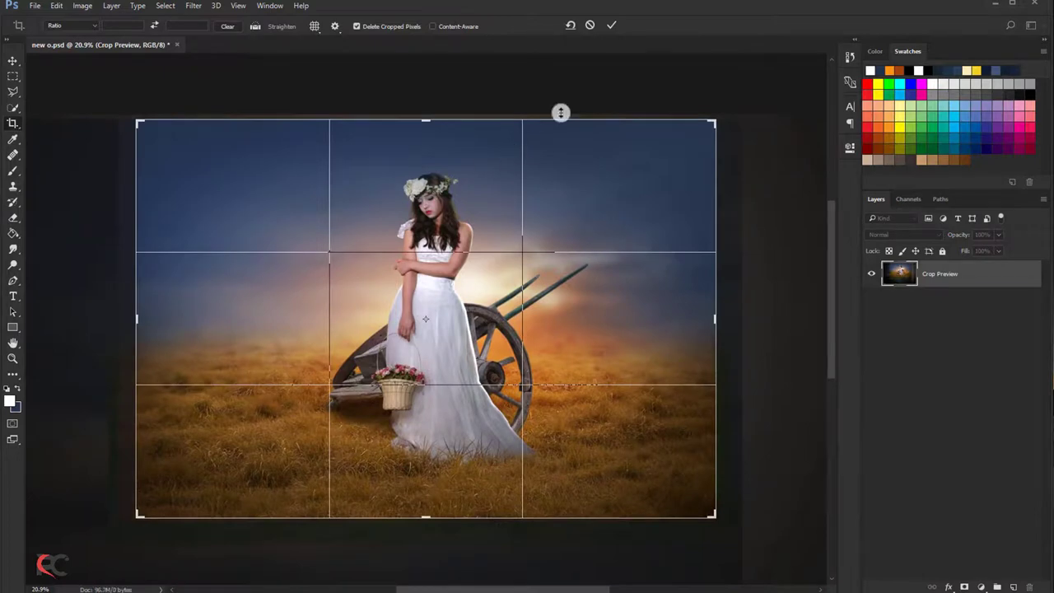
click(610, 27)
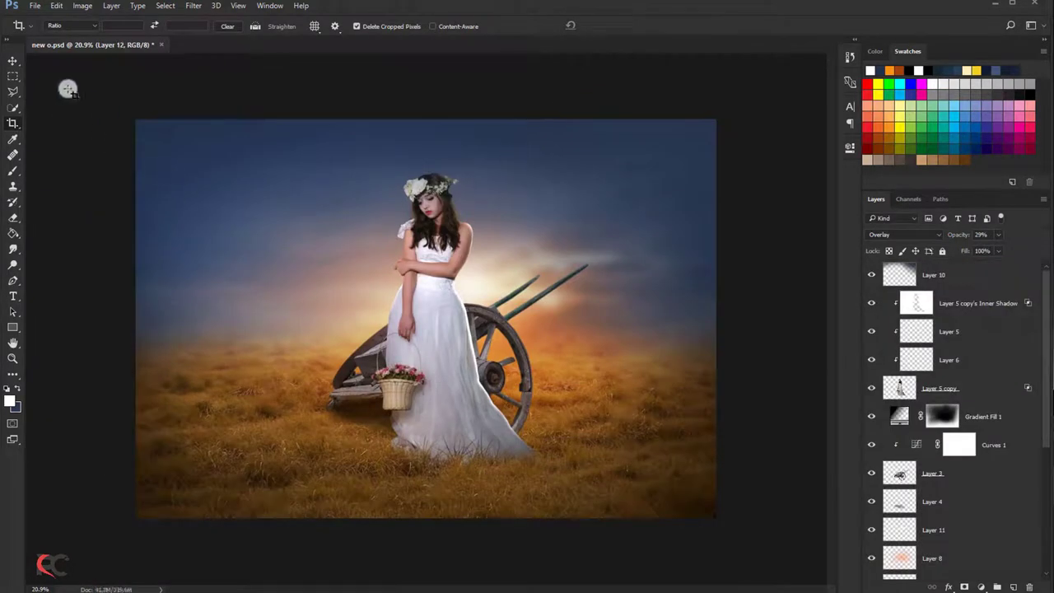
click(13, 60)
click(950, 279)
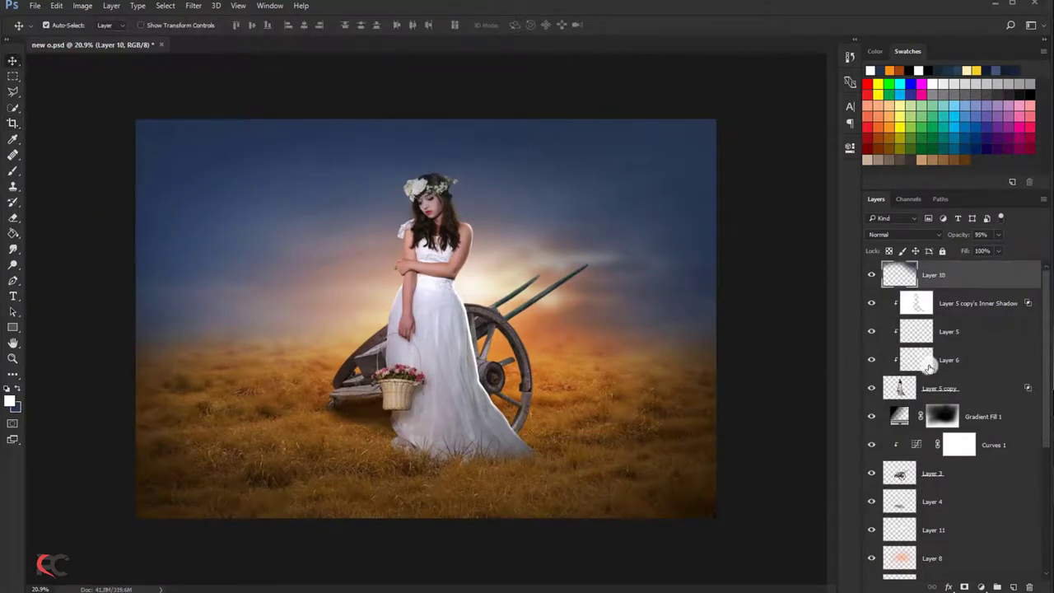
- Add Layer 13 filled with 50% Gray and set it to Overlay blending
click(1012, 586)
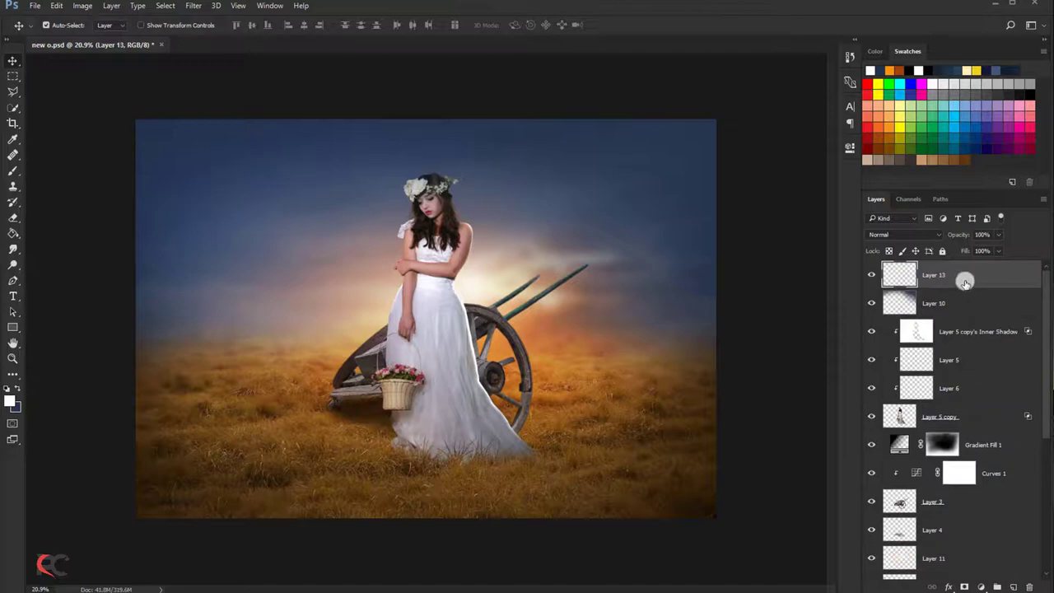
click(56, 5)
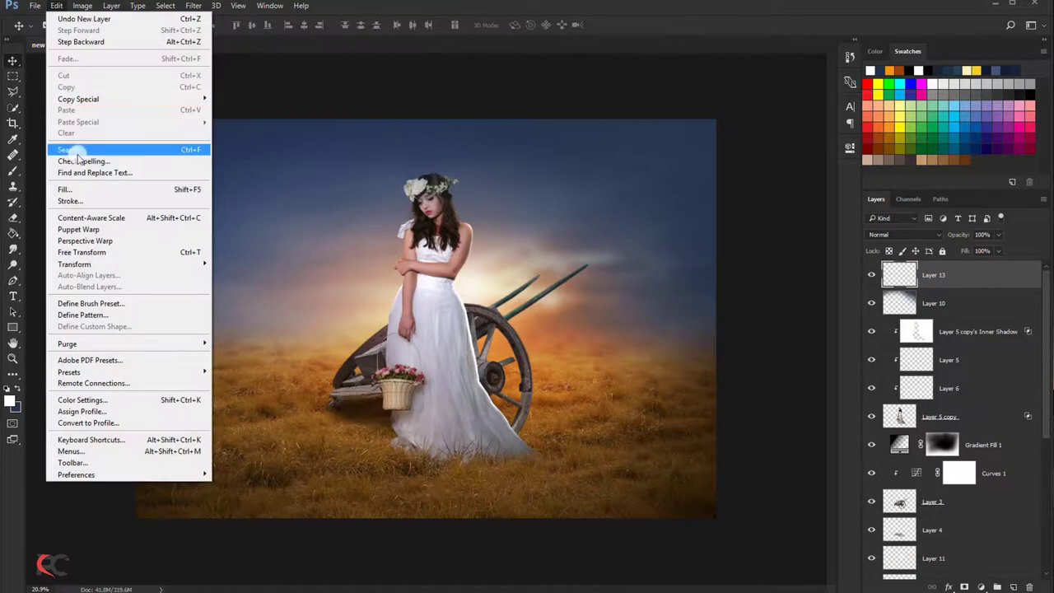
click(106, 189)
click(550, 167)
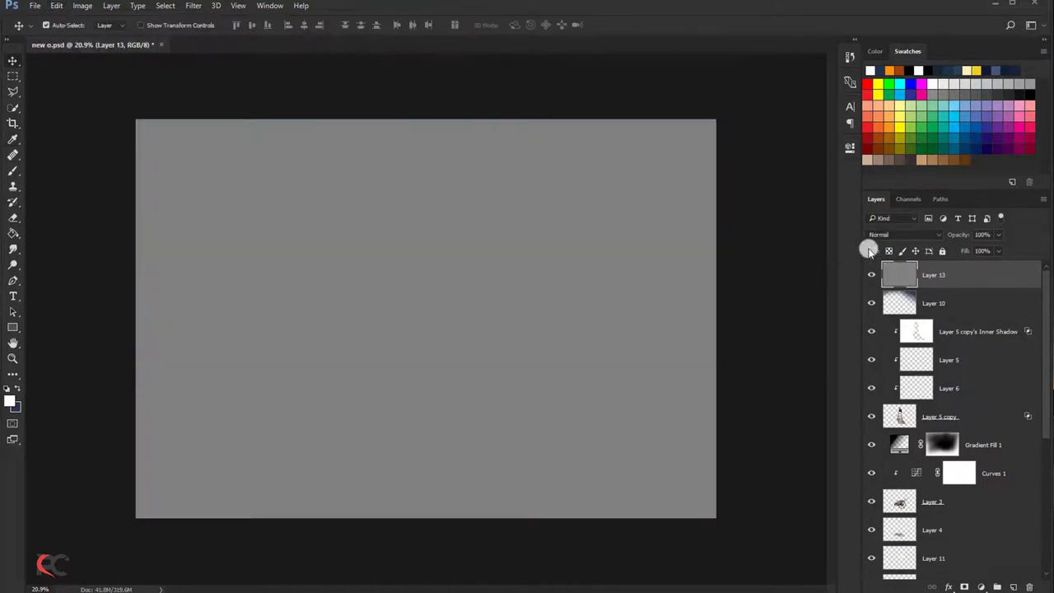
click(905, 234)
click(897, 345)
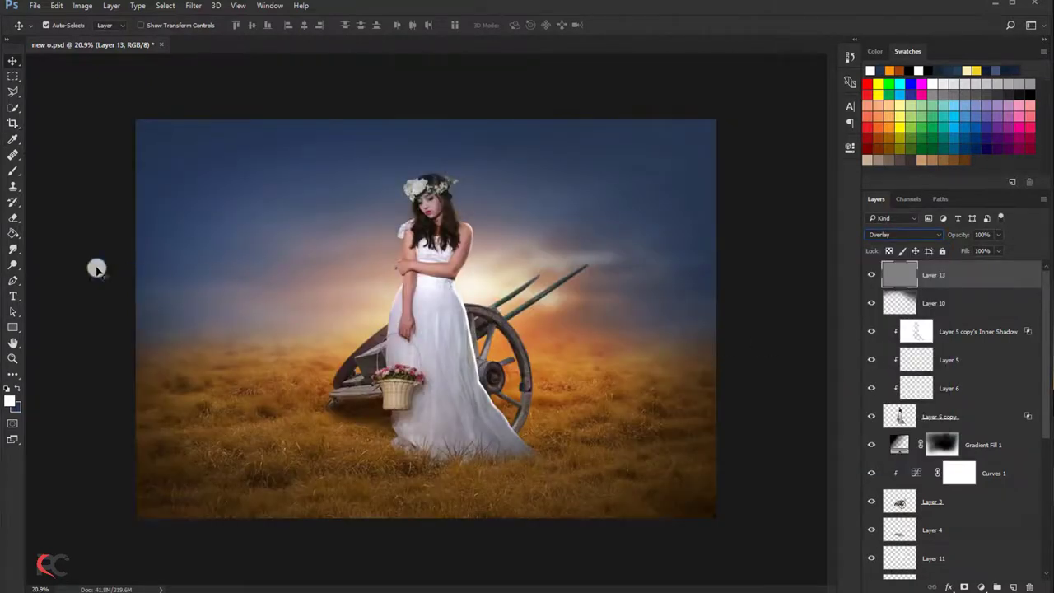
- Burn the grass along the bottom with a large brush, then shrink it to 800
drag(13, 264, 38, 275)
click(38, 276)
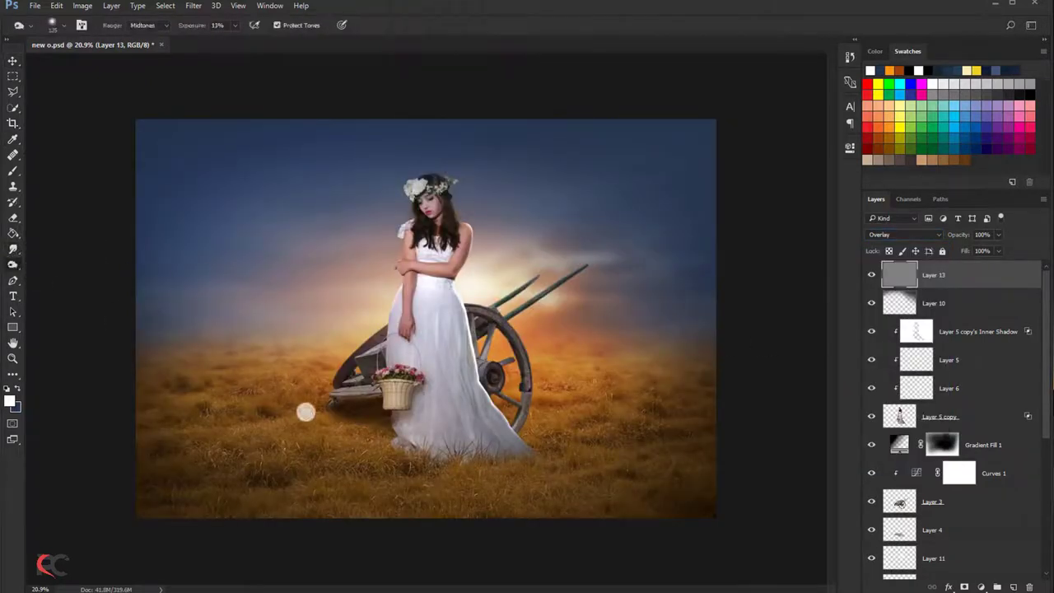
alt+scroll(317, 412, down, 1)
key(bracketright)
key(bracketright)
key(bracketright)
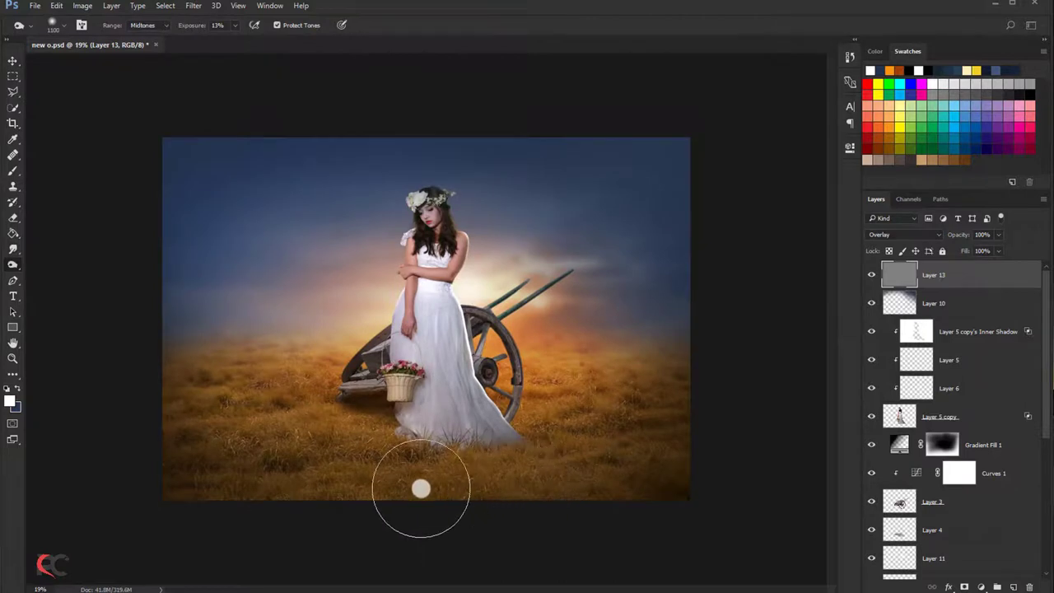
drag(353, 453, 328, 508)
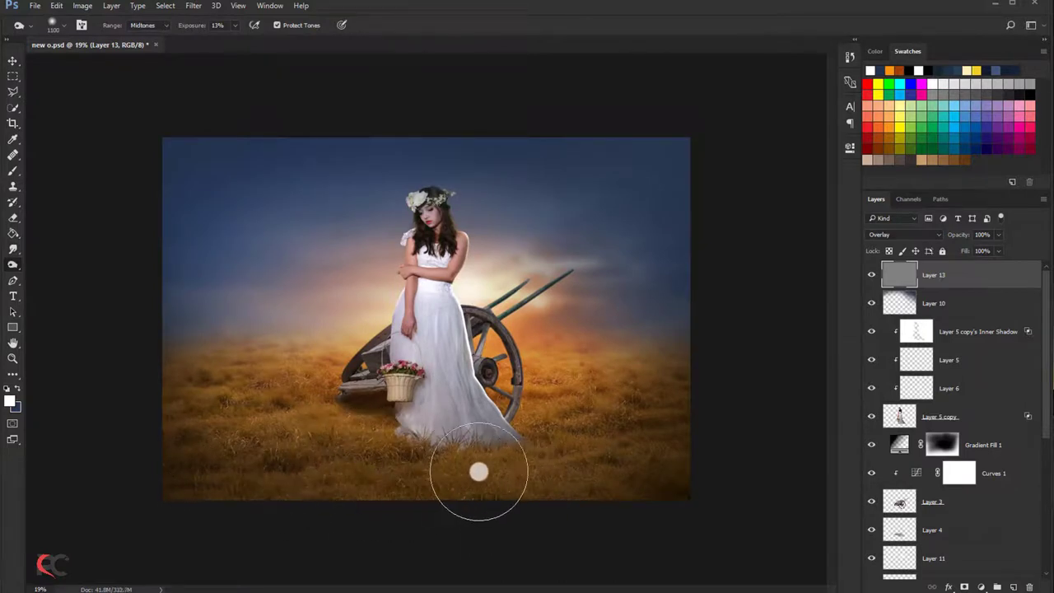
key(bracketleft)
key(bracketleft)
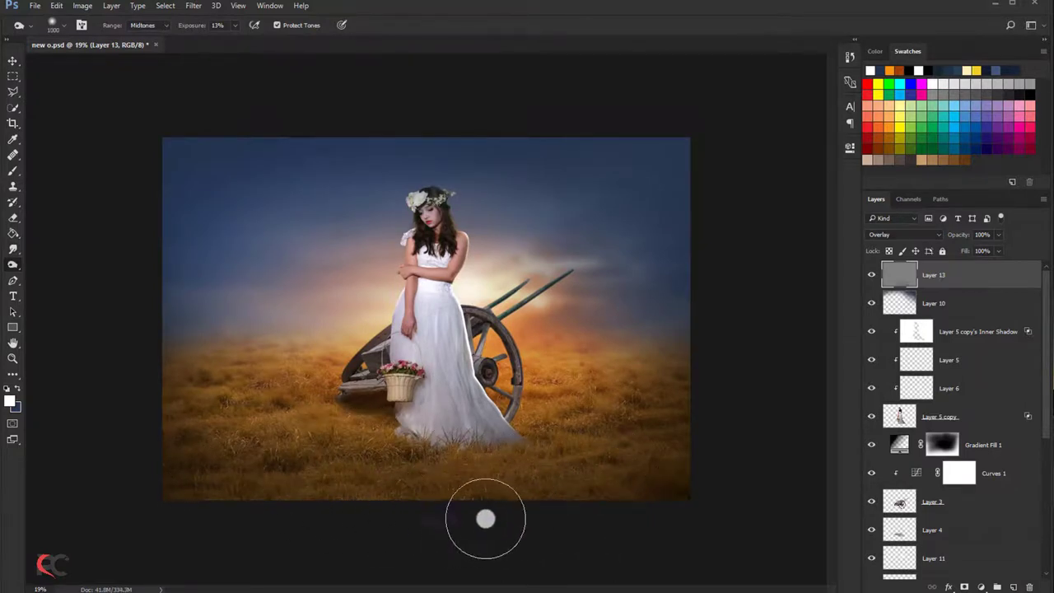
key(bracketleft)
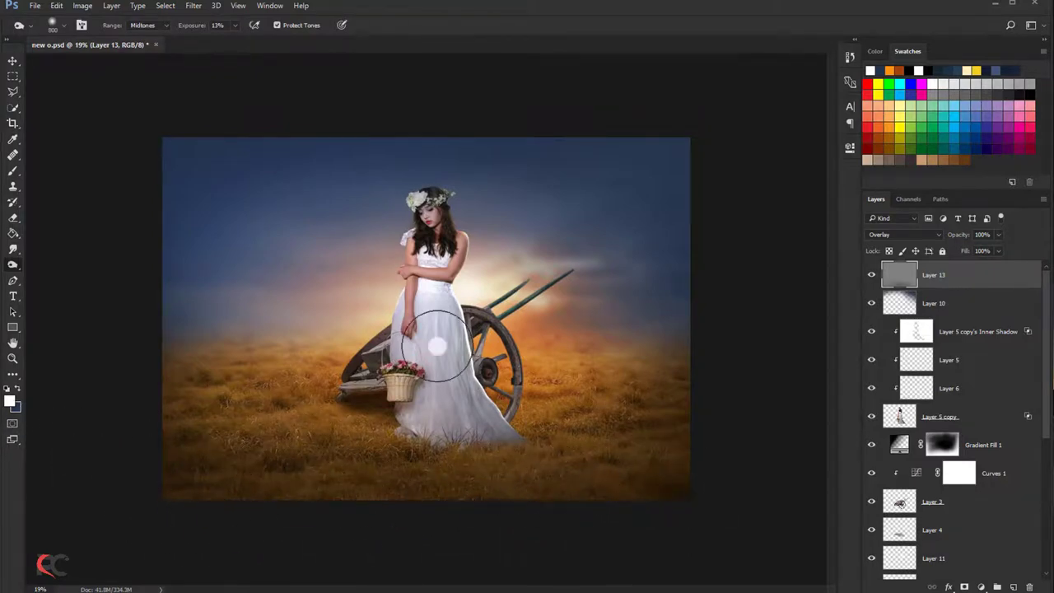
scroll(438, 346, up, 1)
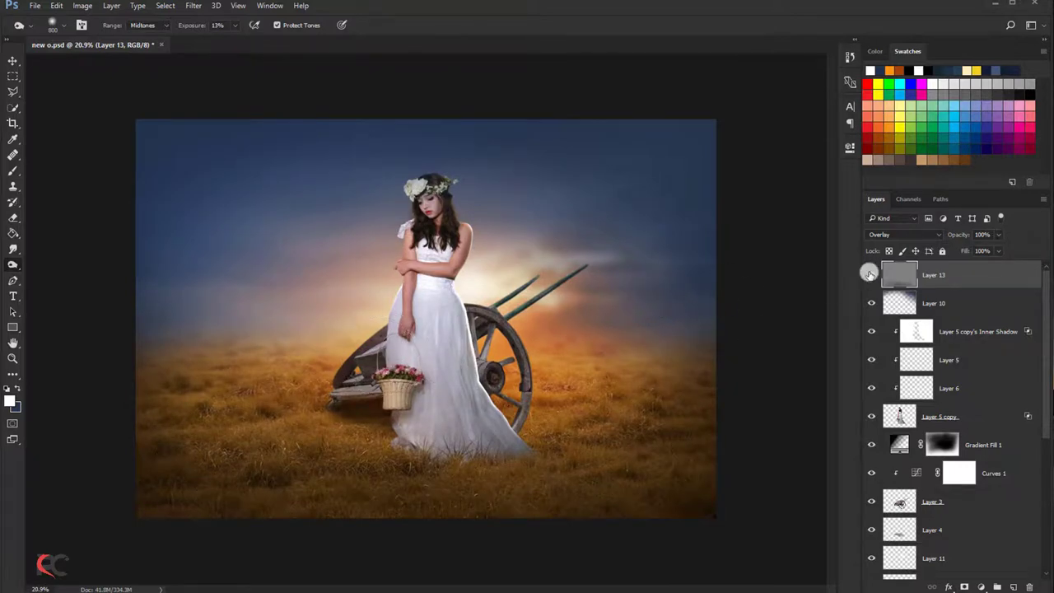
- Dodge the woman's arm up to her shoulder at 6% exposure
scroll(482, 223, up, 2)
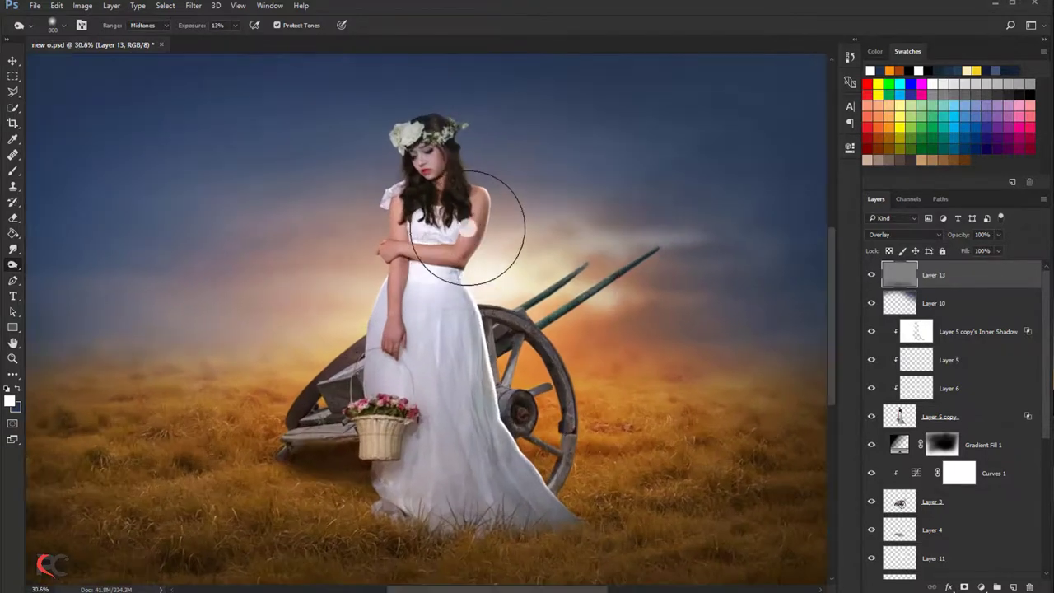
scroll(470, 223, up, 1)
scroll(470, 229, up, 1)
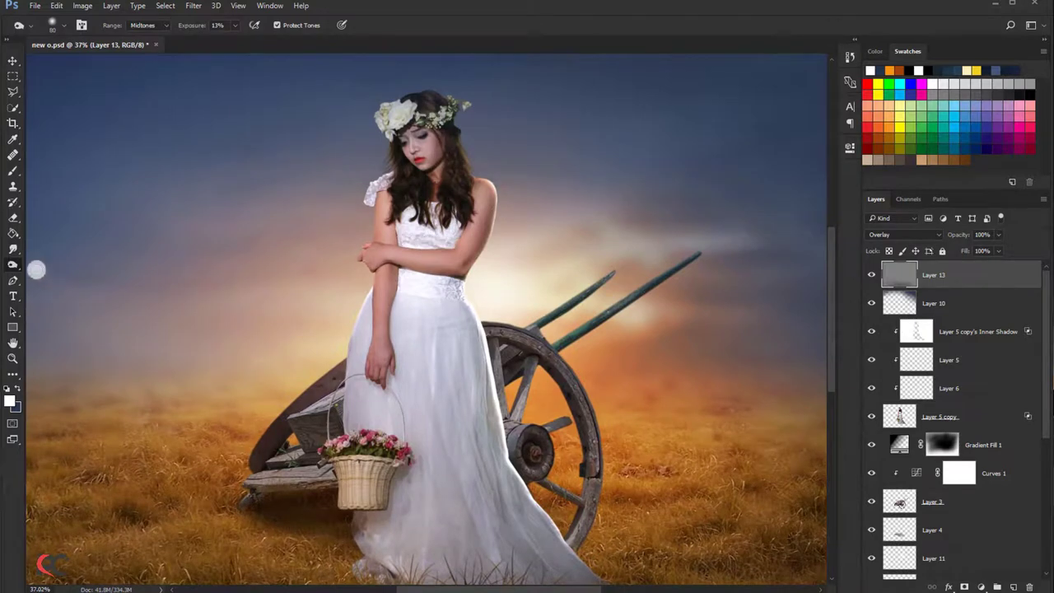
right_click(12, 264)
click(58, 262)
scroll(380, 274, up, 1)
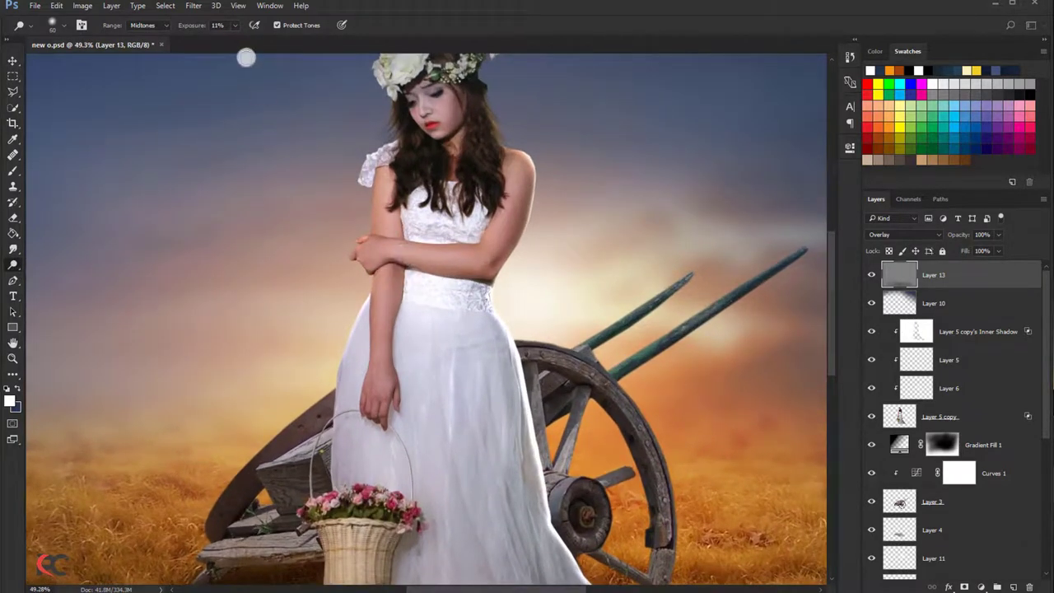
click(234, 27)
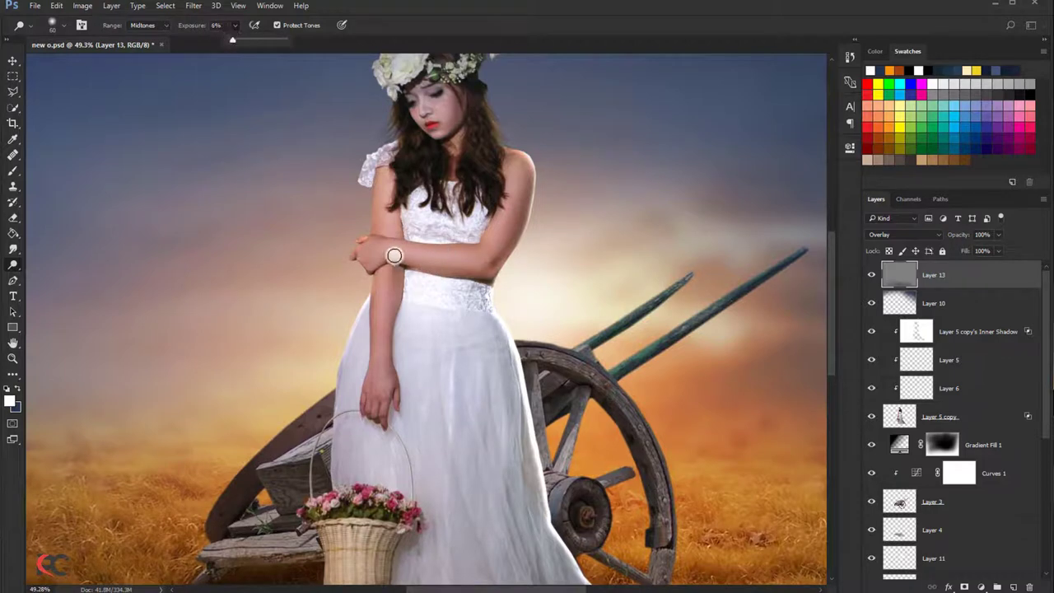
click(394, 256)
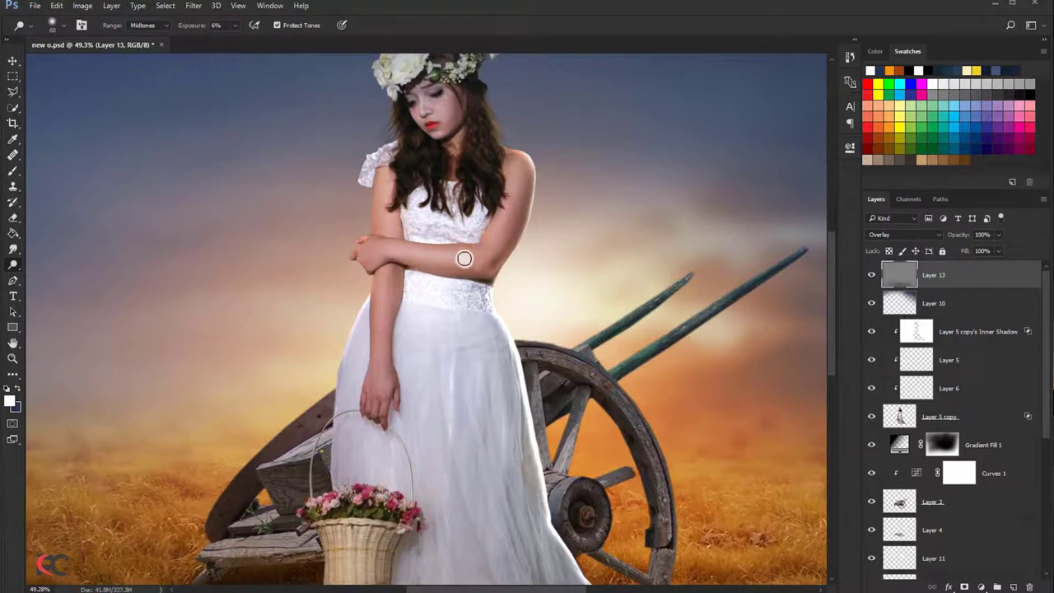
drag(493, 243, 518, 161)
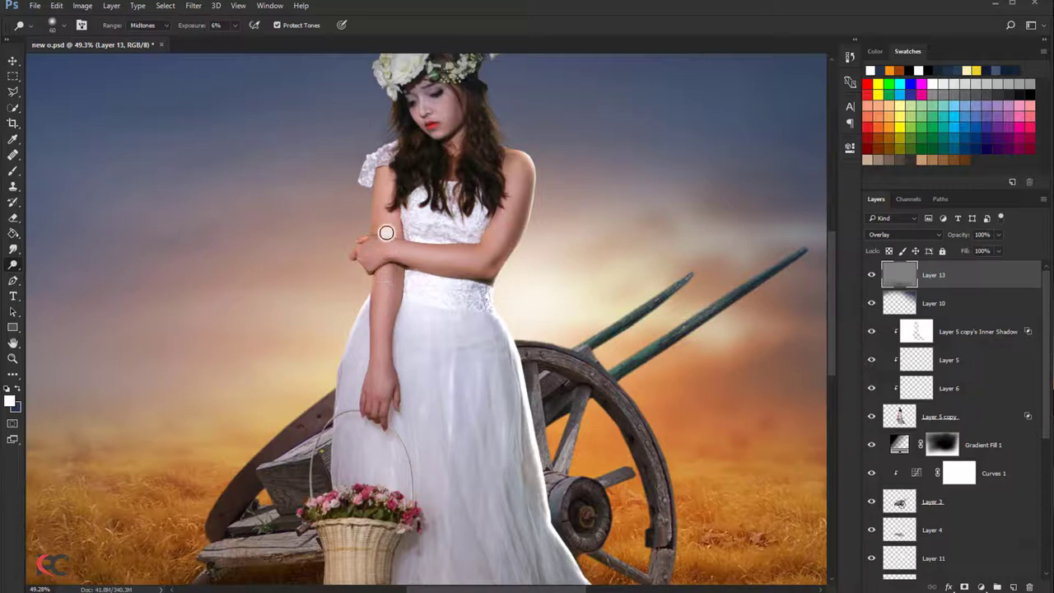
drag(432, 171, 412, 207)
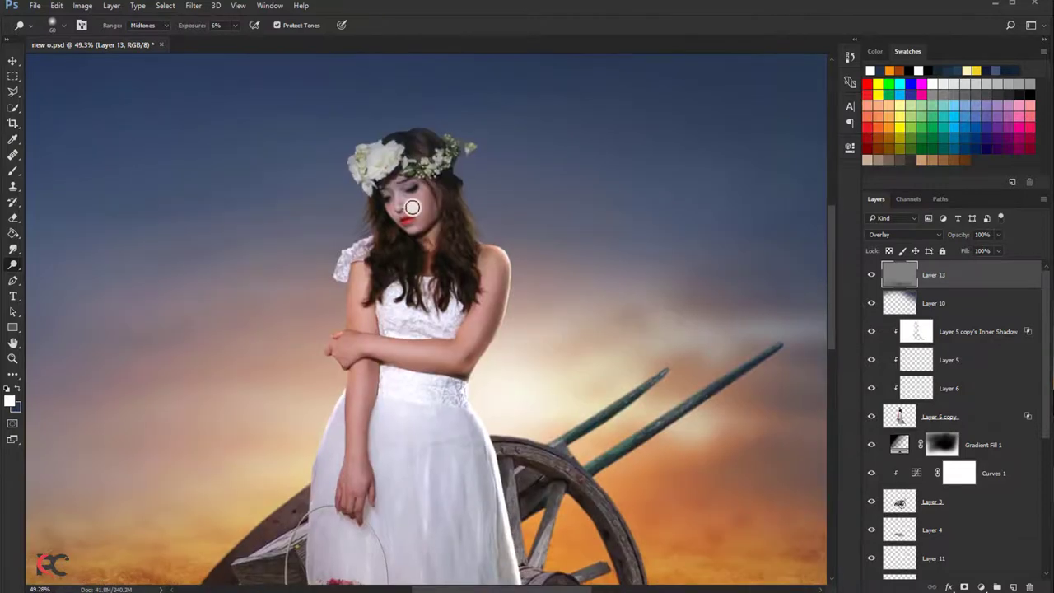
scroll(498, 285, down, 2)
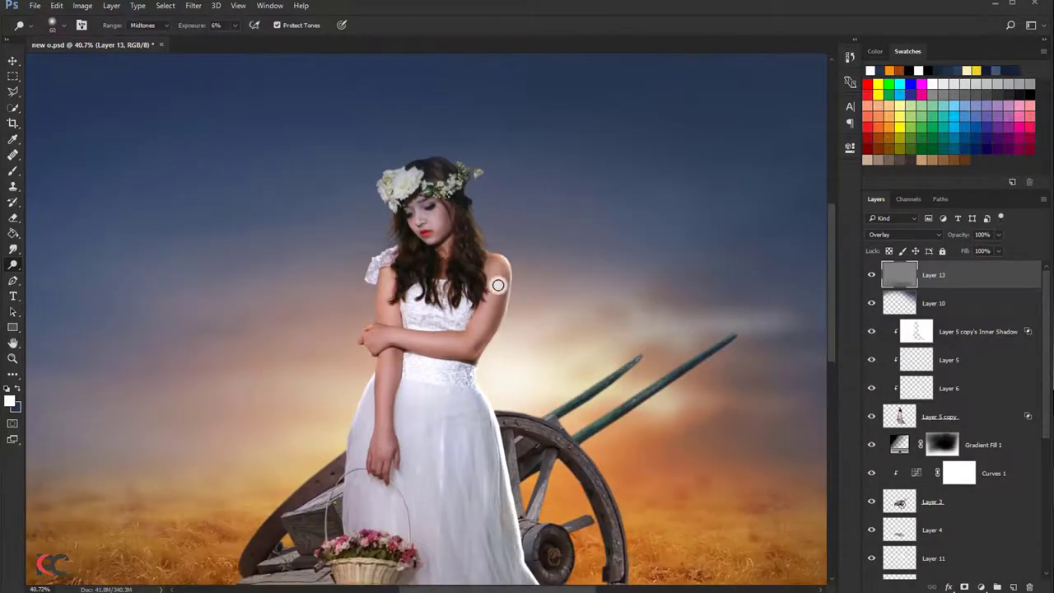
scroll(511, 267, down, 1)
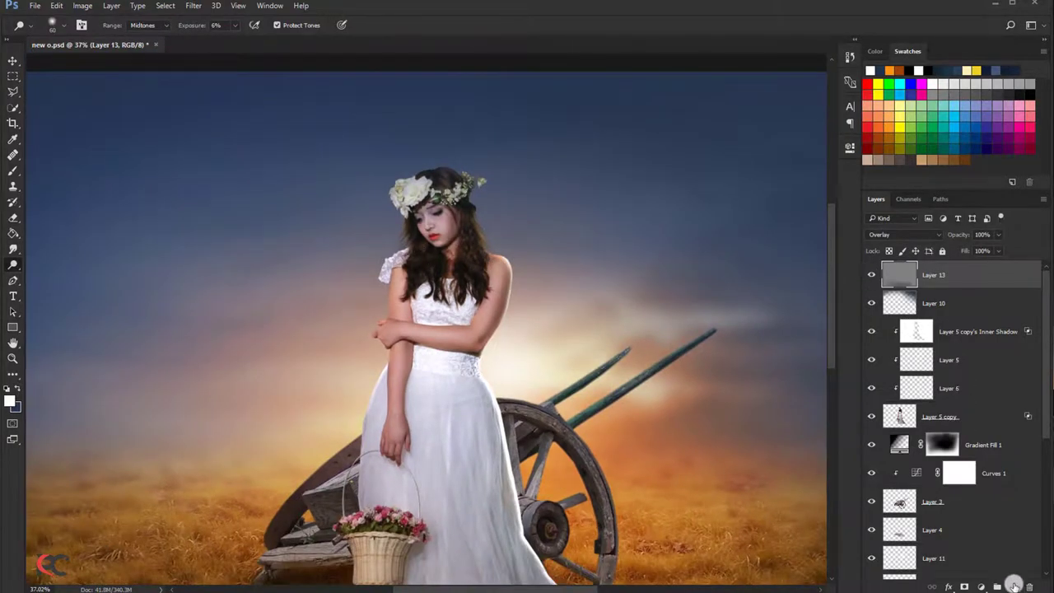
- Add a new Layer 14 above Layer 13 and pick a slightly smaller soft brush
click(1013, 586)
right_click(960, 281)
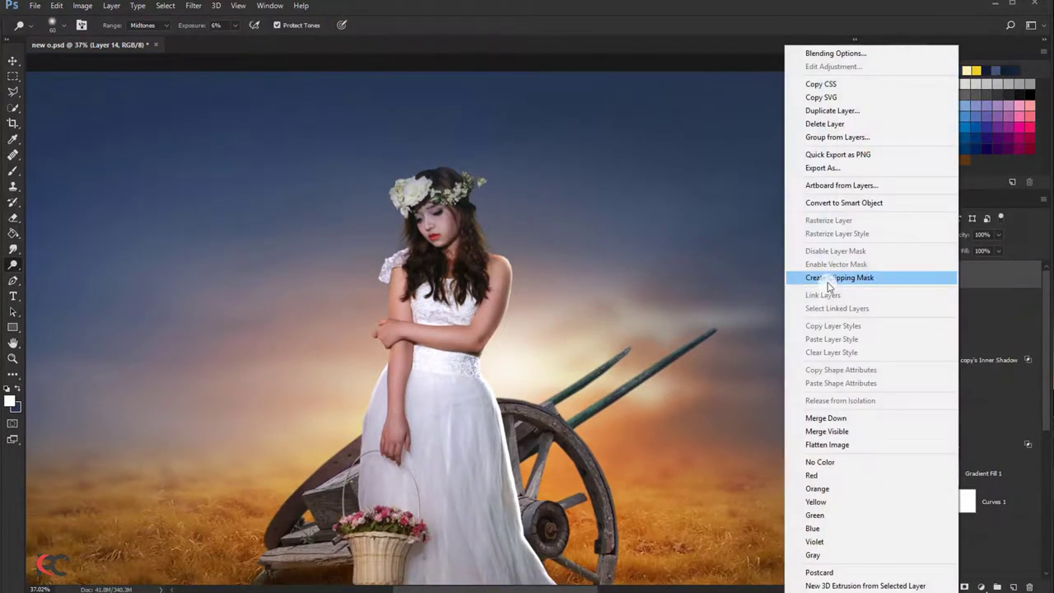
key(Escape)
click(14, 170)
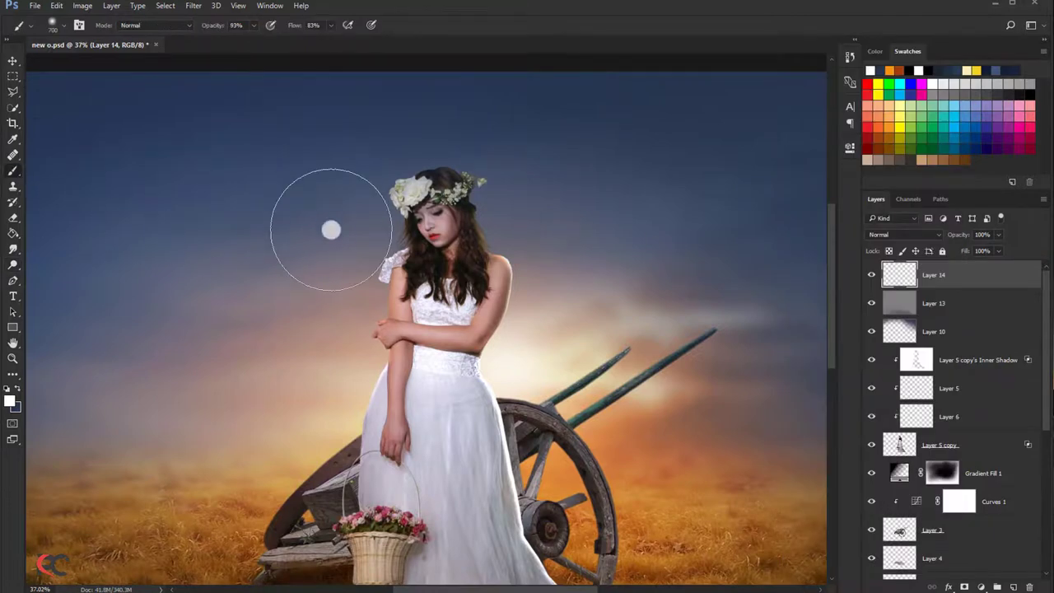
scroll(377, 200, up, 1)
key(bracketleft)
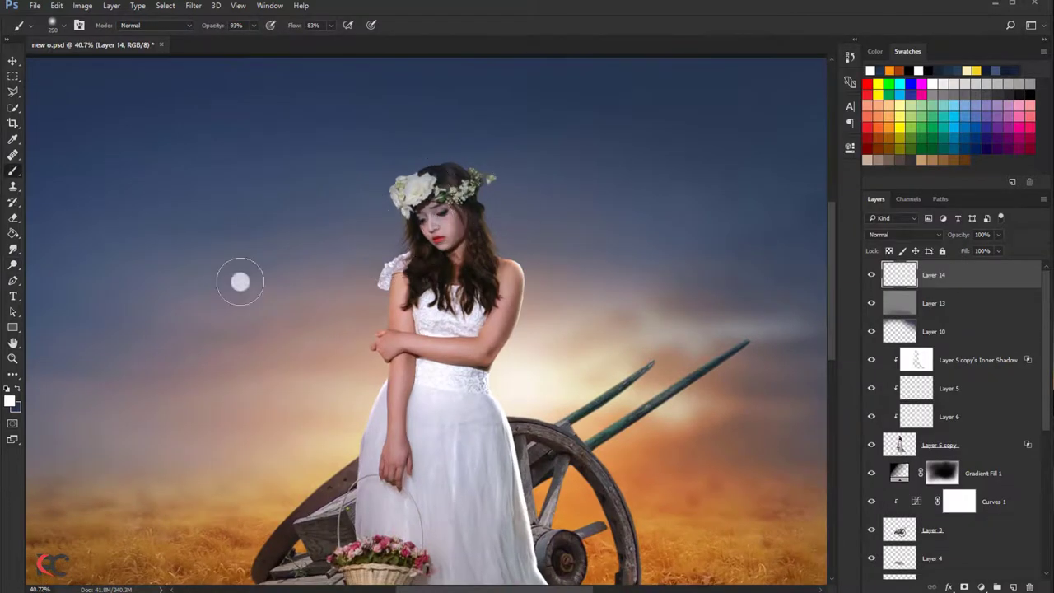
- Sample a skin tone from the woman, set Layer 14 to Overlay, and paint near her face
click(10, 398)
click(503, 311)
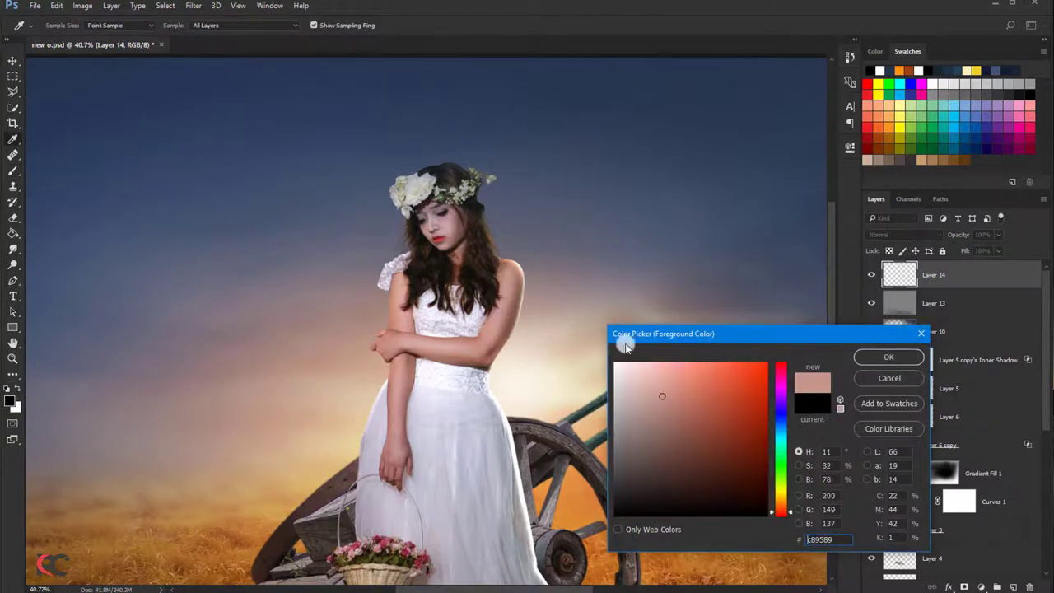
click(871, 355)
click(905, 234)
click(877, 338)
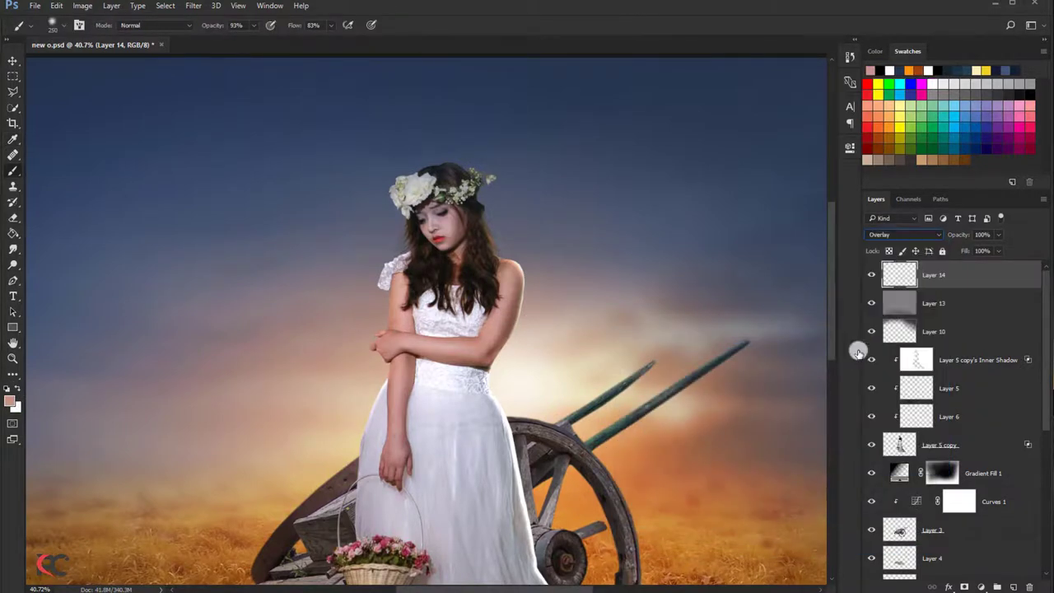
drag(431, 216, 440, 222)
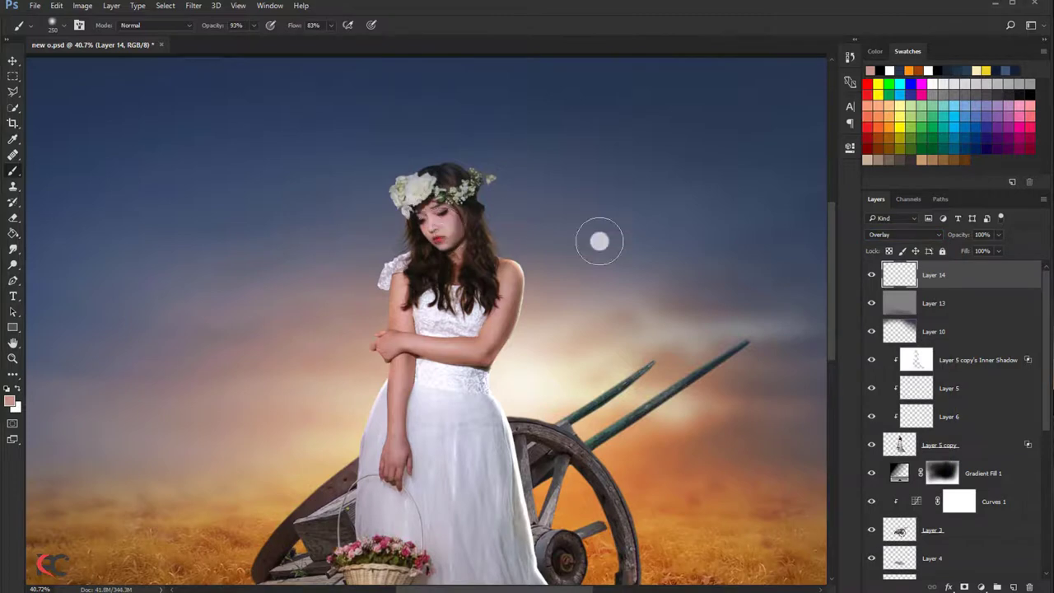
- Lower Layer 14's opacity to 60%
click(998, 235)
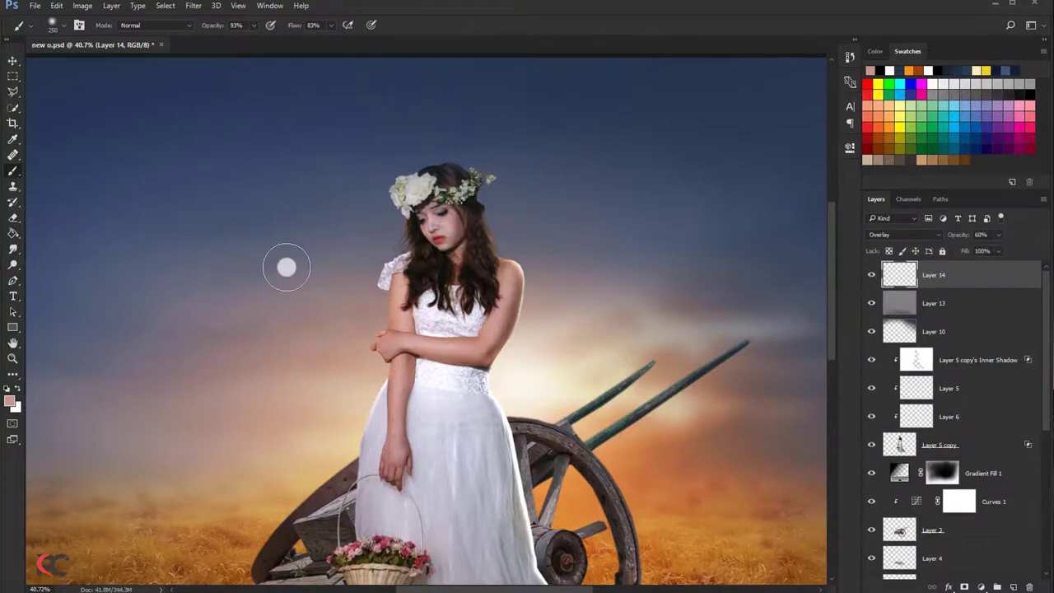
alt+scroll(285, 266, down, 2)
alt+scroll(286, 266, down, 1)
click(13, 61)
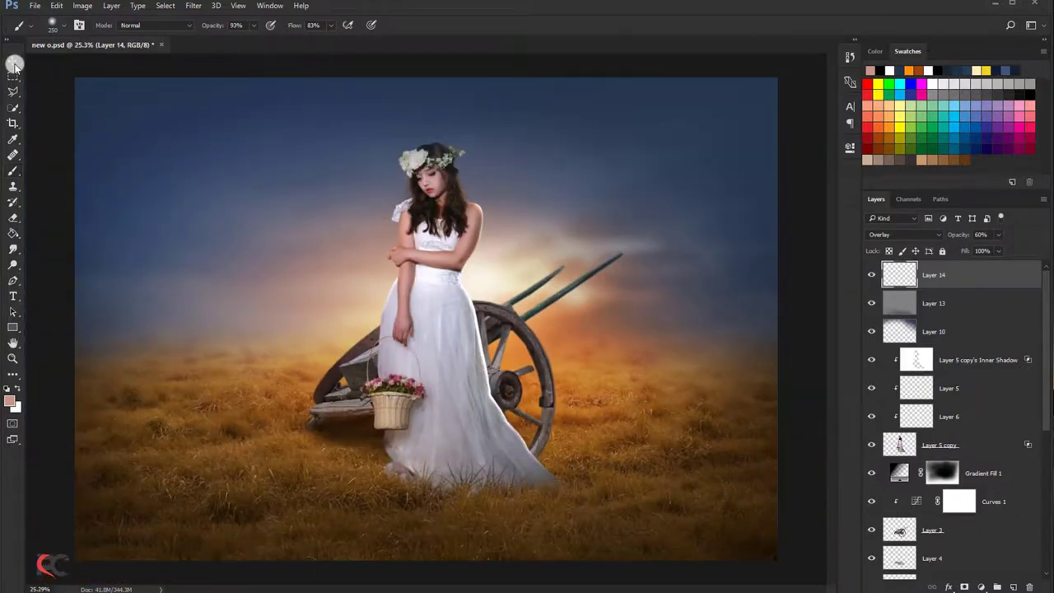
alt+scroll(305, 167, down, 1)
alt+scroll(304, 167, up, 1)
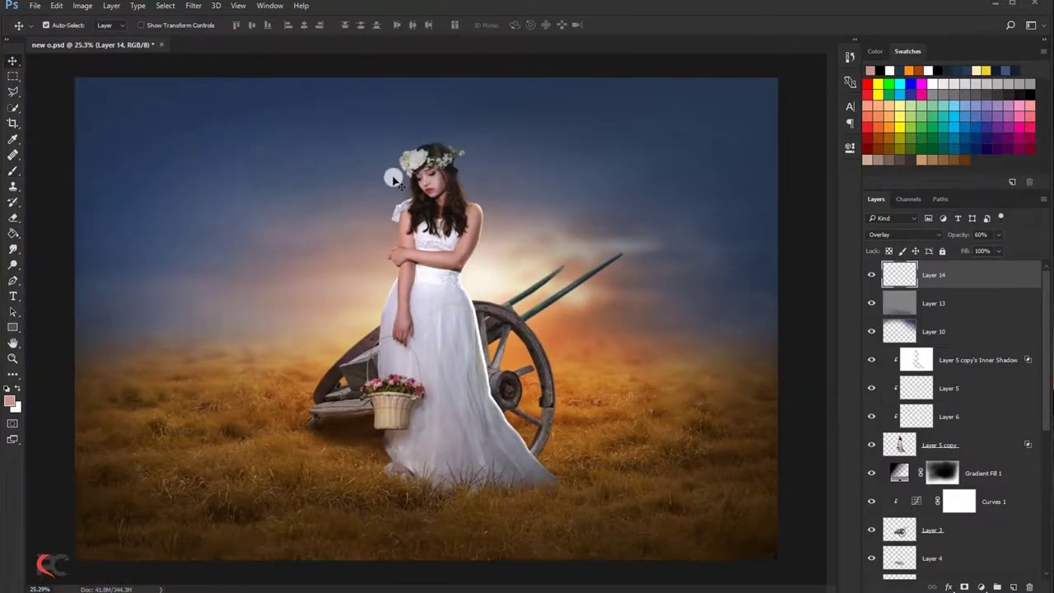
alt+scroll(393, 180, up, 1)
alt+scroll(394, 179, down, 1)
alt+scroll(394, 180, down, 1)
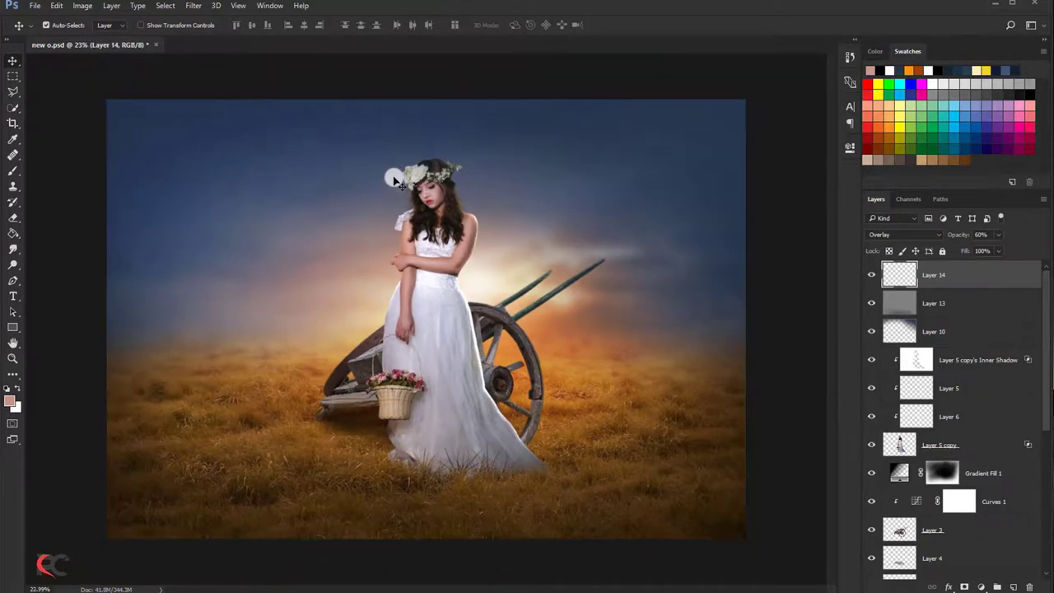
- Save the document, then add a Photo Filter adjustment layer using the Cyan filter
key(ctrl+s)
click(982, 588)
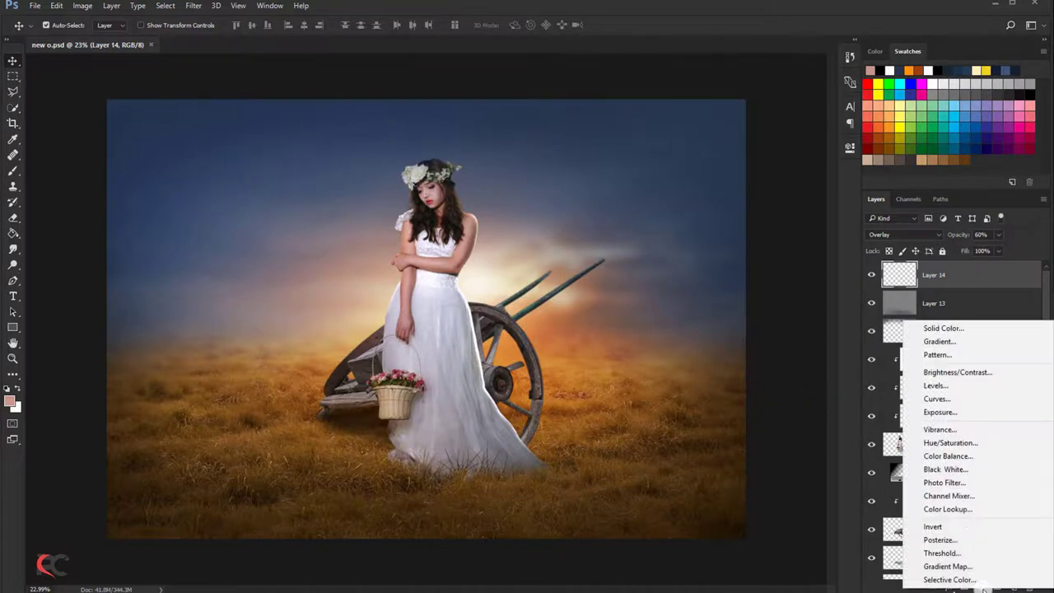
click(954, 487)
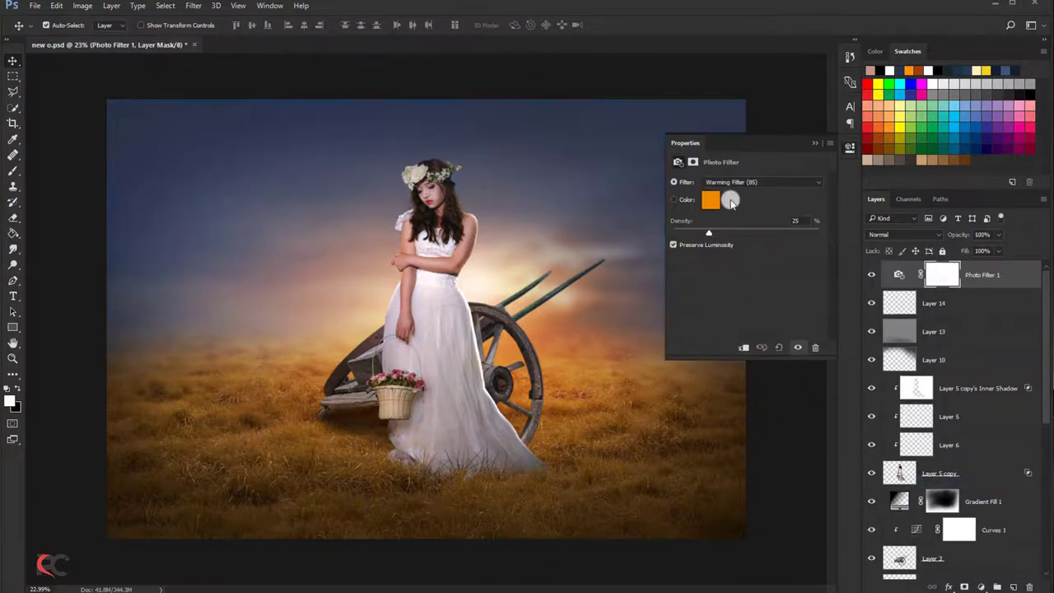
click(745, 182)
click(716, 286)
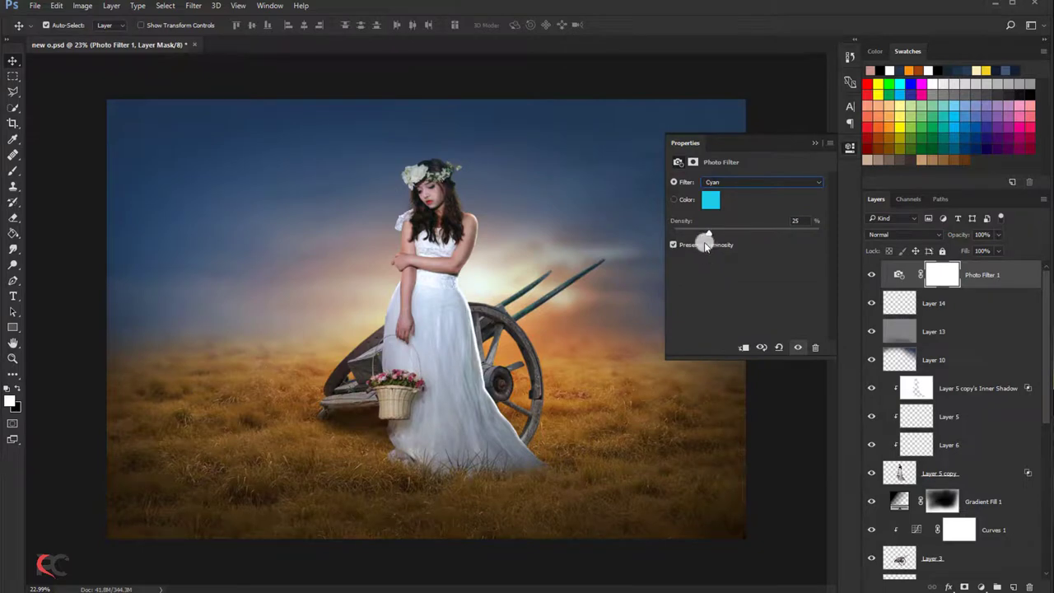
click(814, 143)
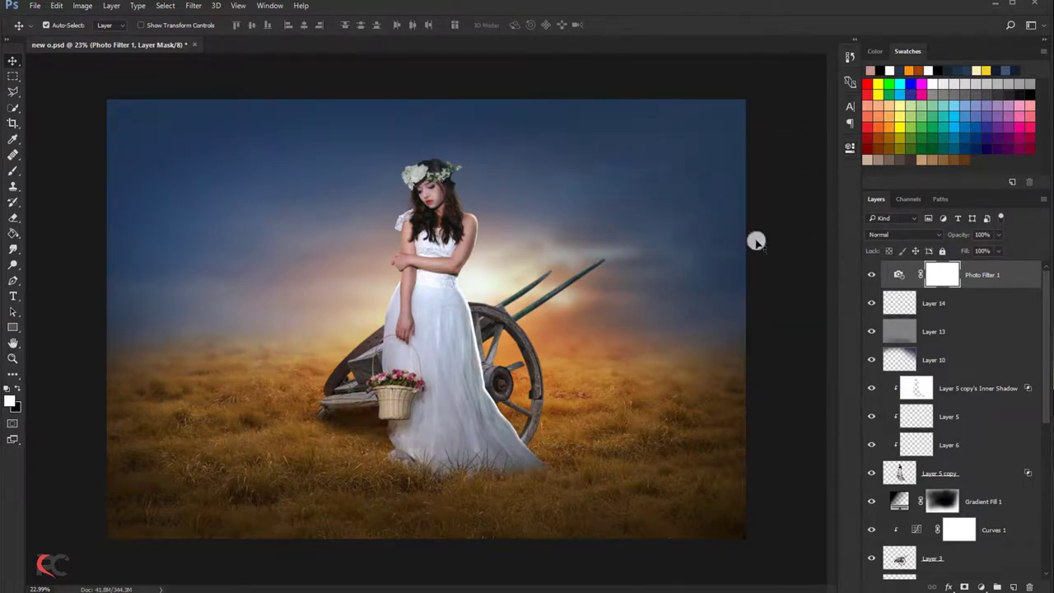
click(862, 277)
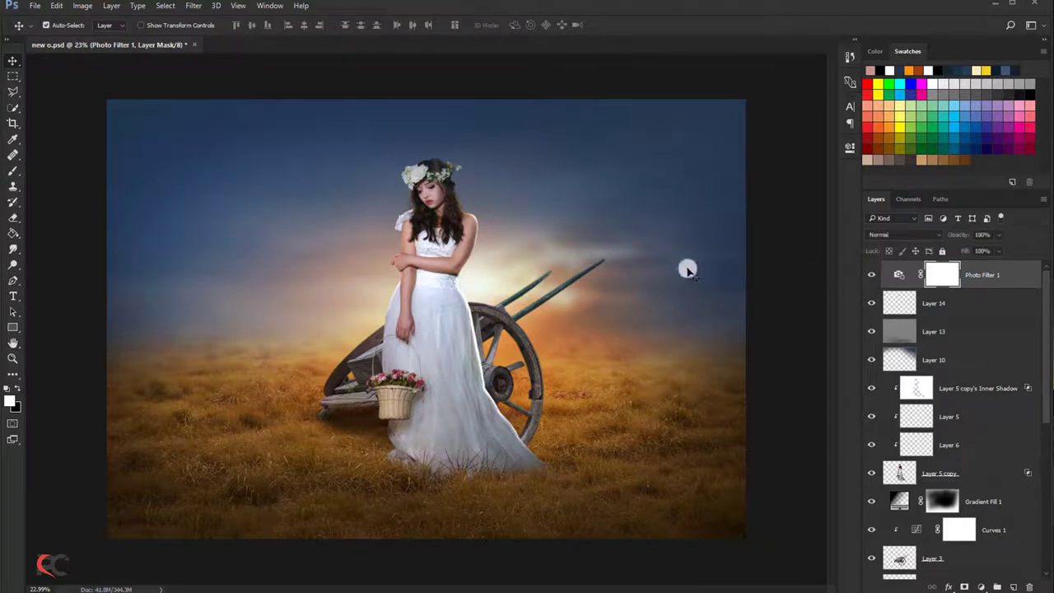
- Reset the Photo Filter 1 tint to a cool colour at 20% density
double_click(896, 274)
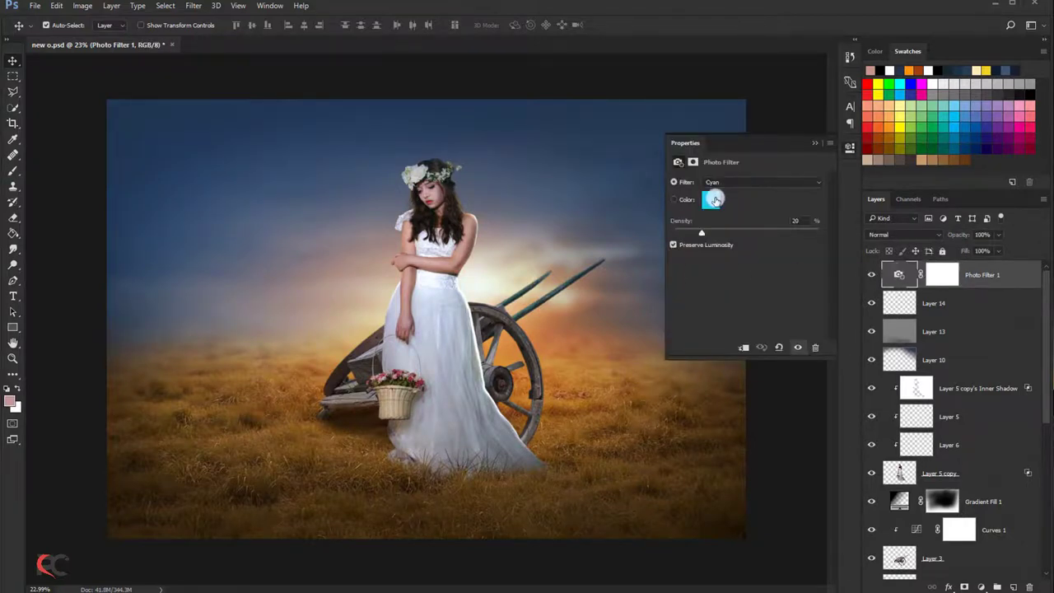
click(715, 182)
click(718, 299)
click(909, 218)
- Paint black on the Photo Filter 1 mask over the woman so she stays untinted
click(937, 279)
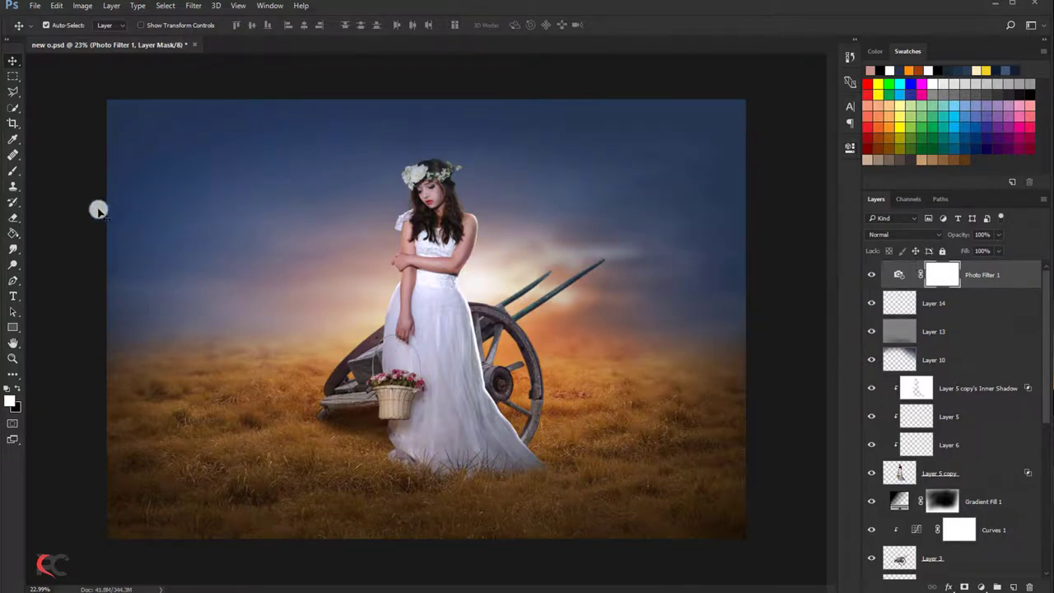
click(12, 169)
key(d)
key(x)
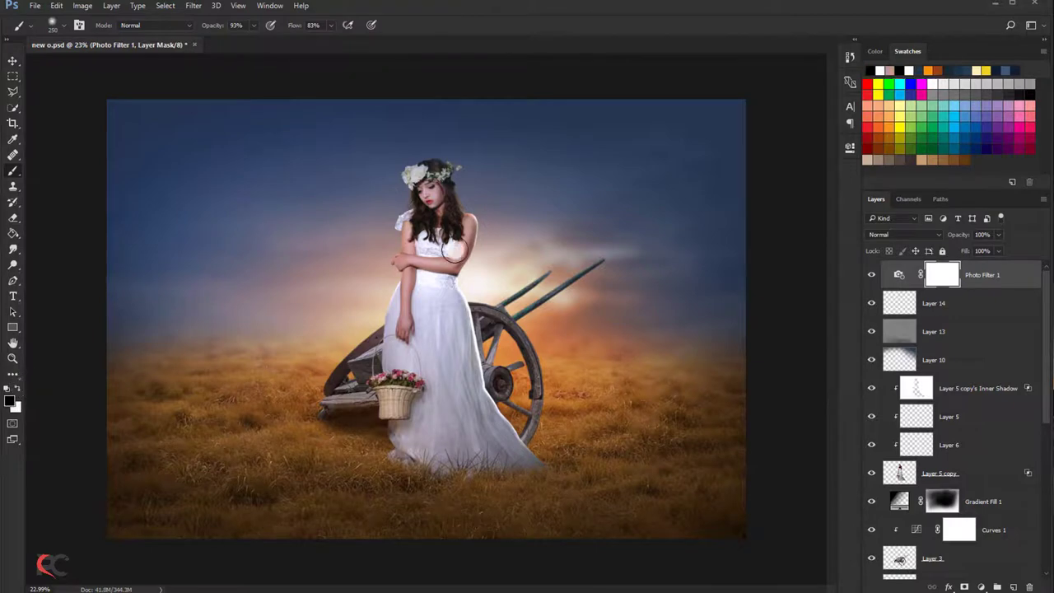
mouse_move(427, 190)
mouse_down()
mouse_move(442, 229)
mouse_move(406, 248)
mouse_move(400, 305)
mouse_move(474, 394)
mouse_move(465, 428)
mouse_move(393, 412)
mouse_move(412, 207)
mouse_move(431, 231)
mouse_up()
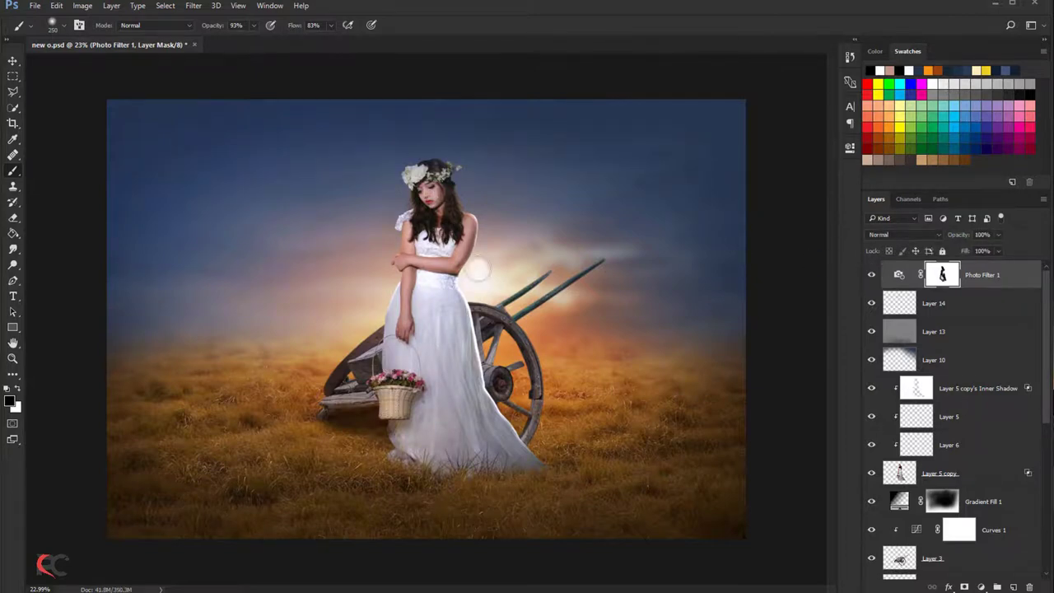
click(12, 61)
scroll(541, 212, down, 2)
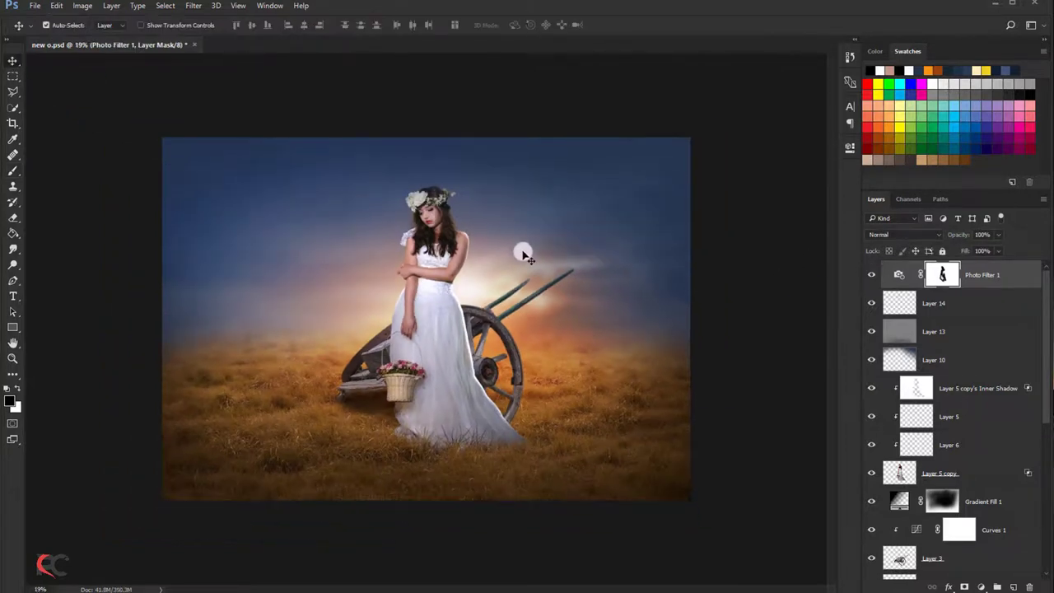
scroll(546, 270, down, 1)
scroll(534, 278, up, 2)
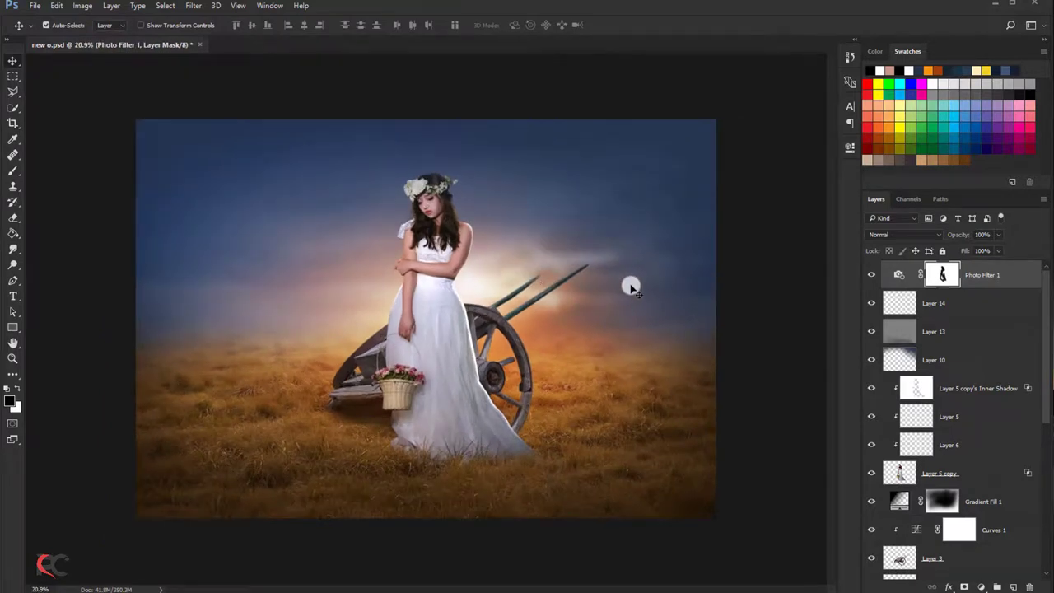
scroll(931, 363, down, 3)
- Stretch Layer 12's overlay glow vertically to H 130.39% and commit
scroll(923, 465, down, 1)
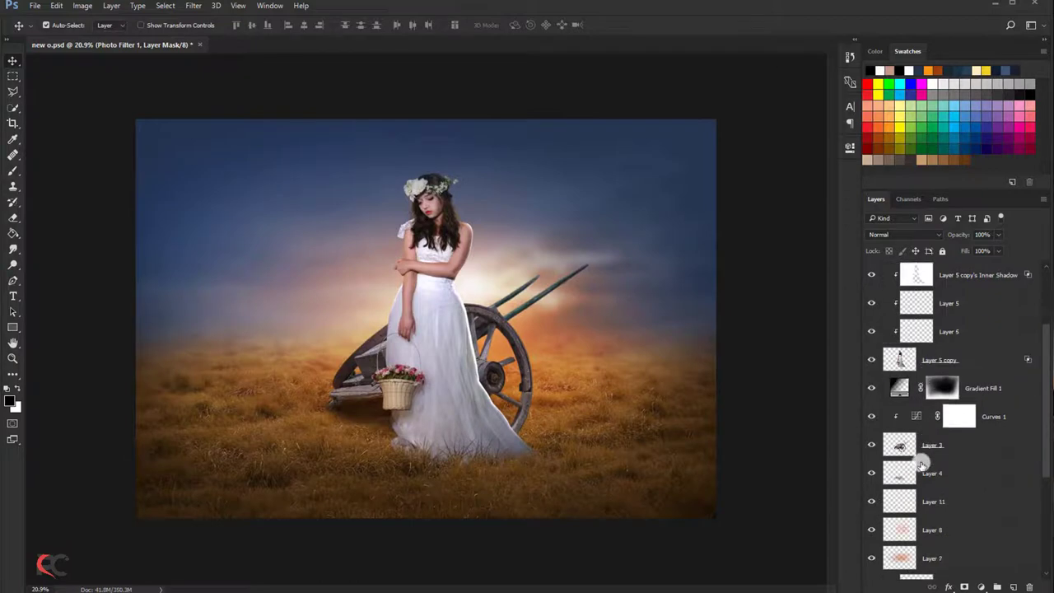
click(921, 499)
click(870, 499)
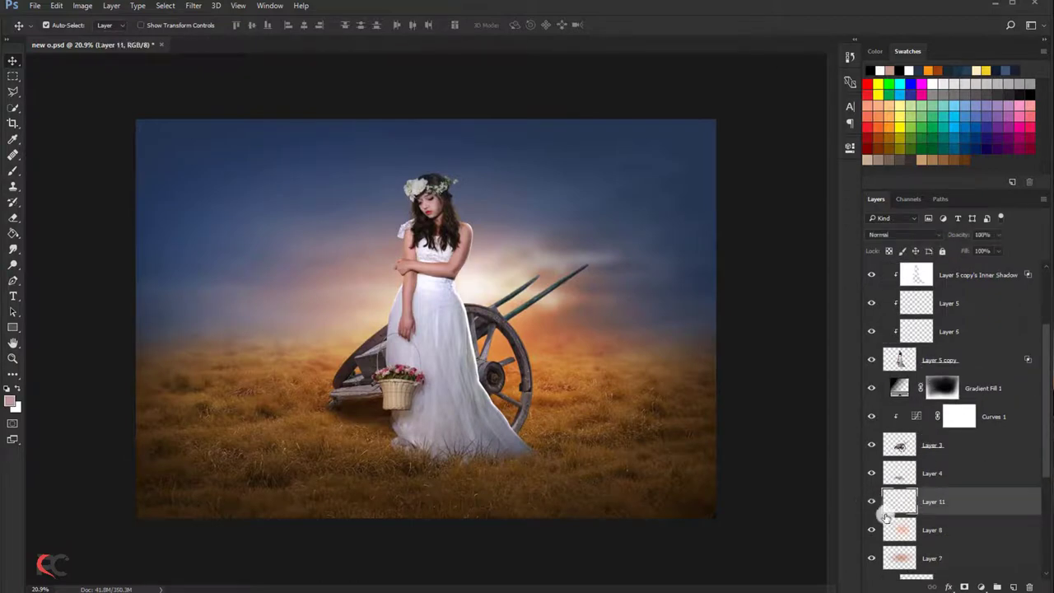
scroll(906, 482, down, 2)
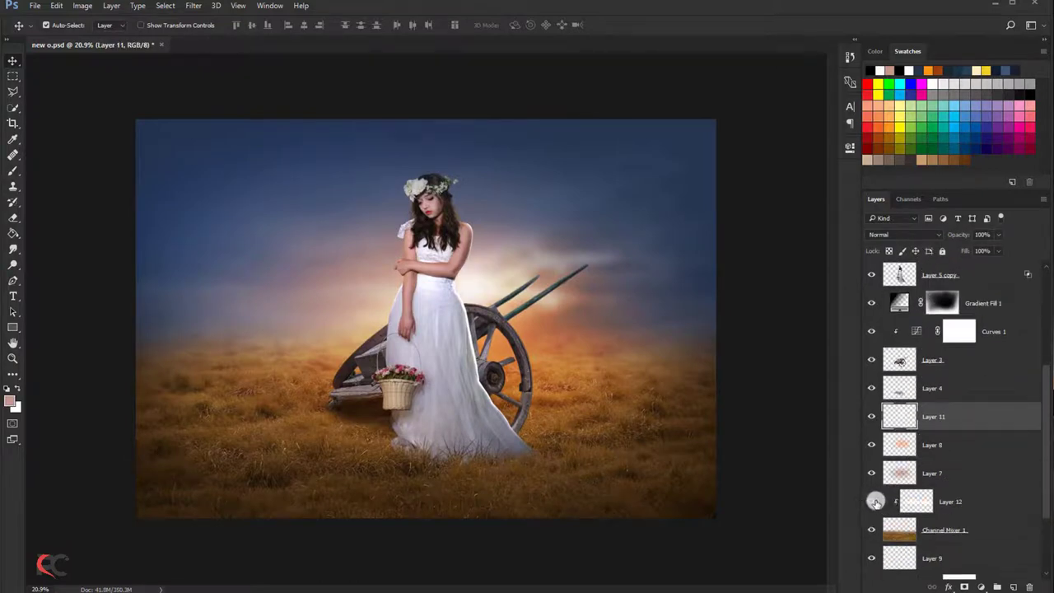
click(872, 501)
click(951, 500)
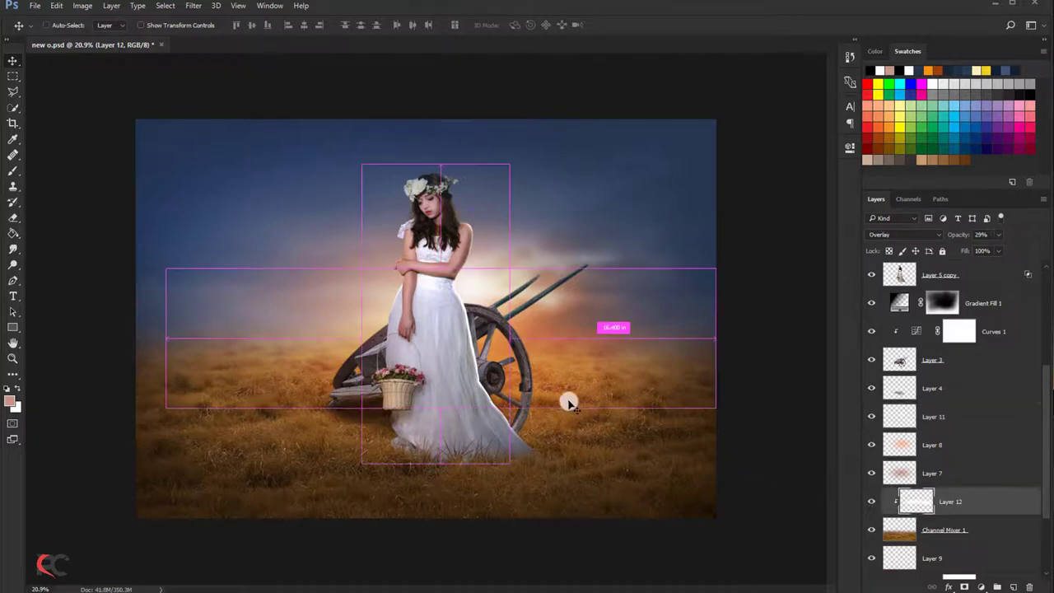
key(ctrl+t)
drag(443, 268, 437, 230)
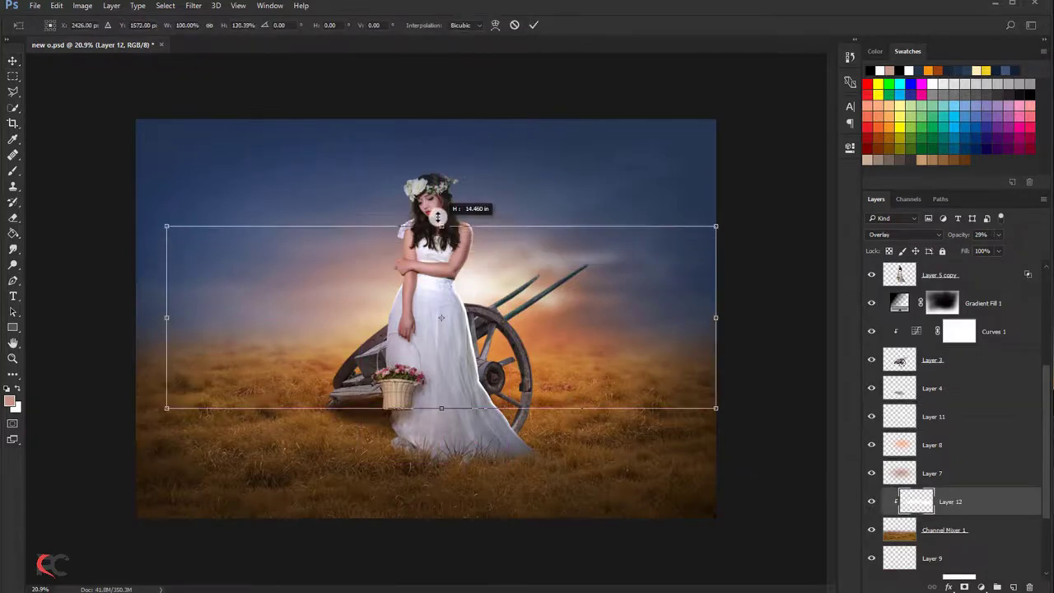
click(534, 25)
key(ctrl+minus)
key(ctrl+plus)
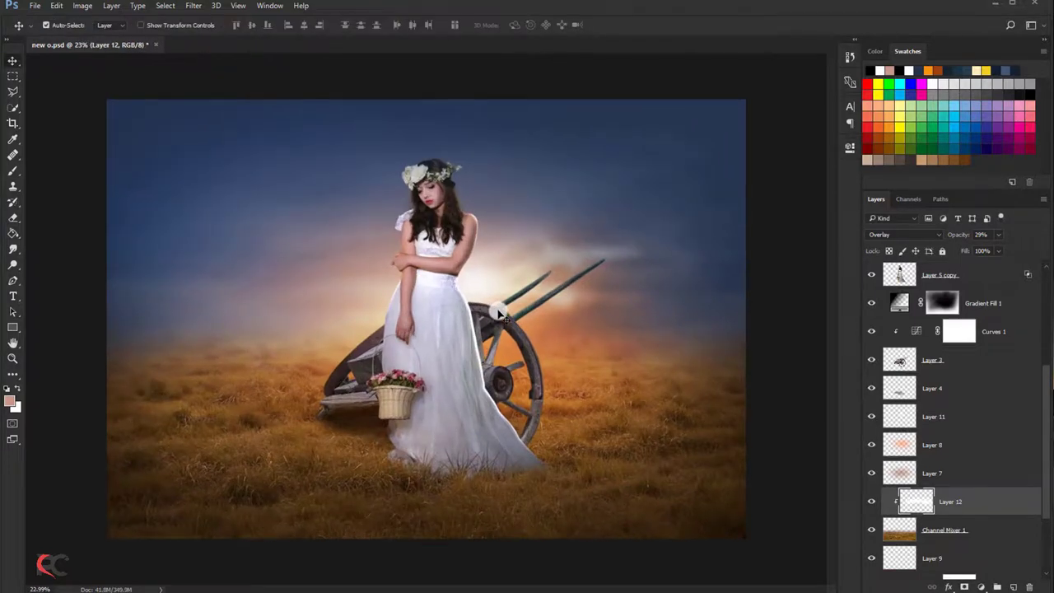
scroll(958, 337, up, 2)
- Dodge the cart wheel and spokes on Layer 13 at Midtones 13% exposure
scroll(957, 334, up, 3)
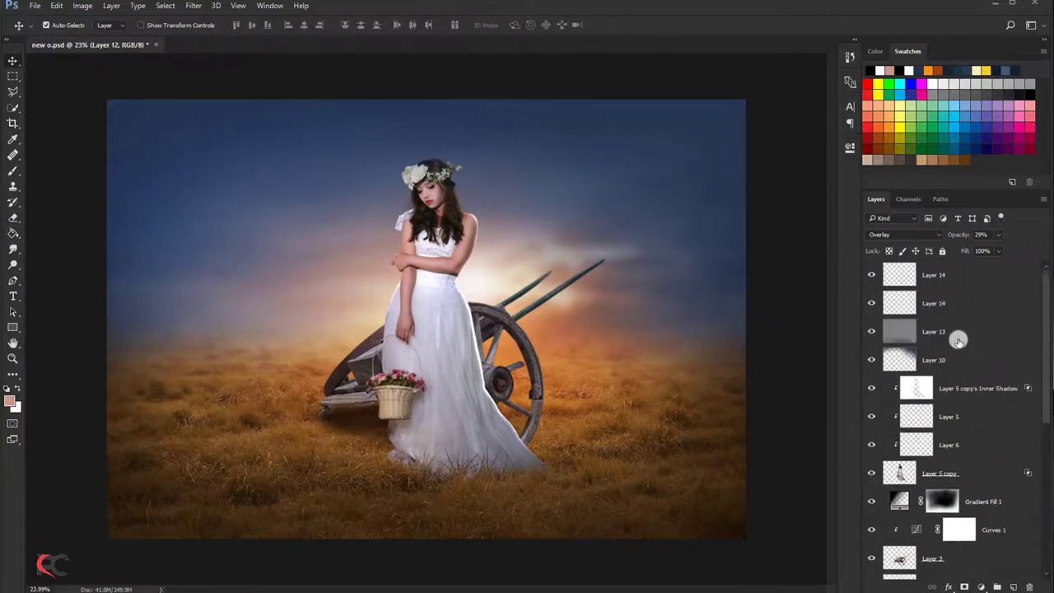
scroll(955, 330, up, 2)
click(972, 277)
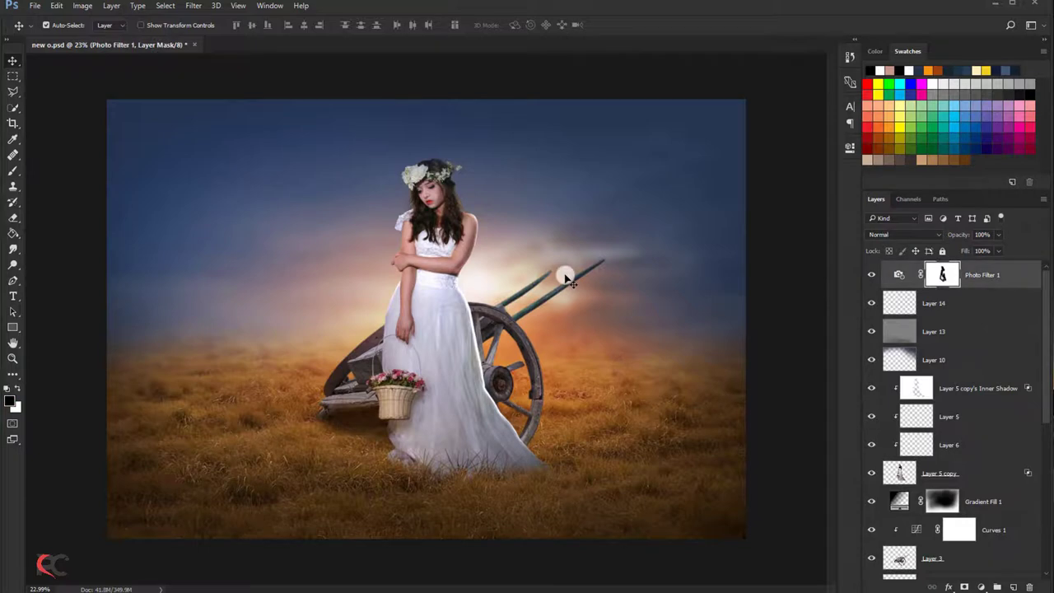
key(ctrl+minus)
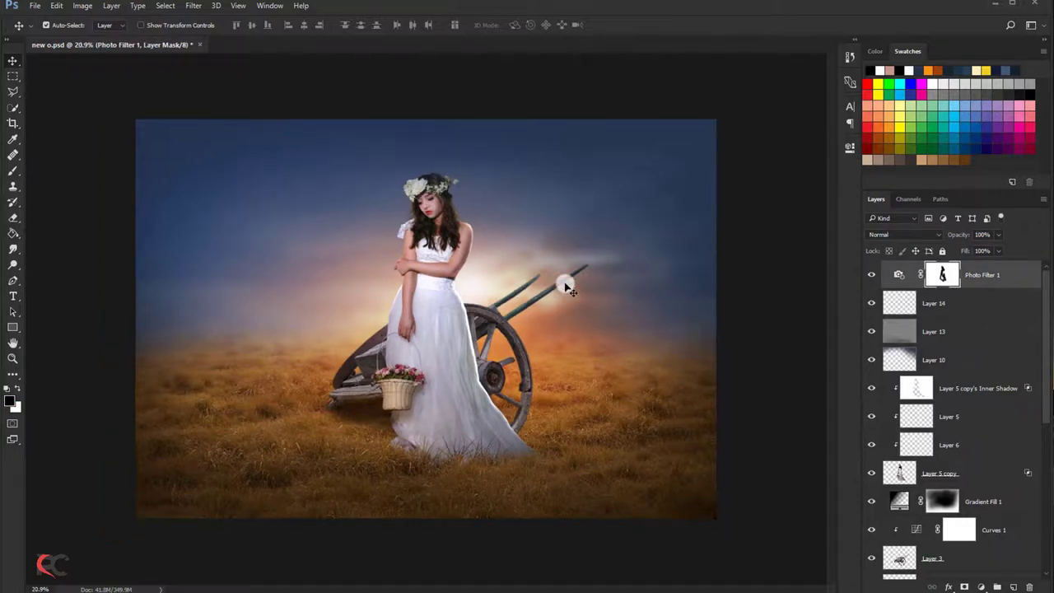
key(ctrl+plus)
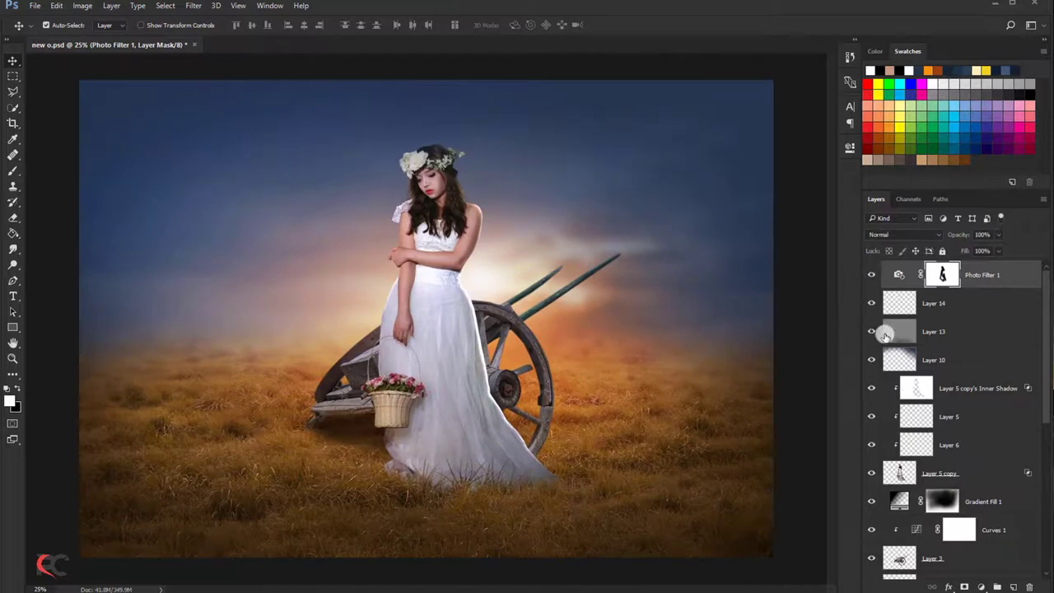
click(886, 337)
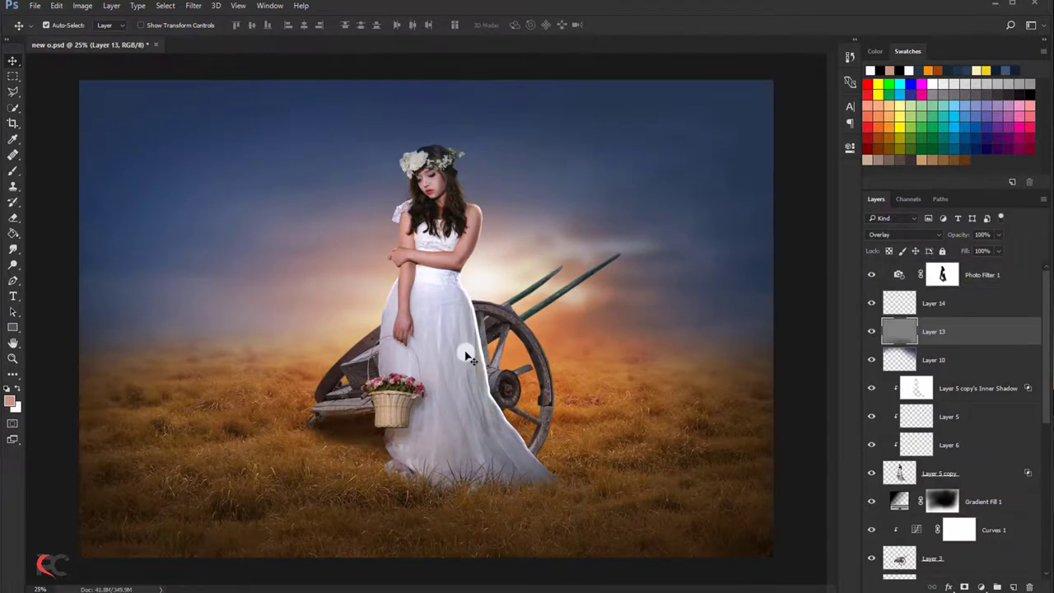
scroll(471, 348, up, 1)
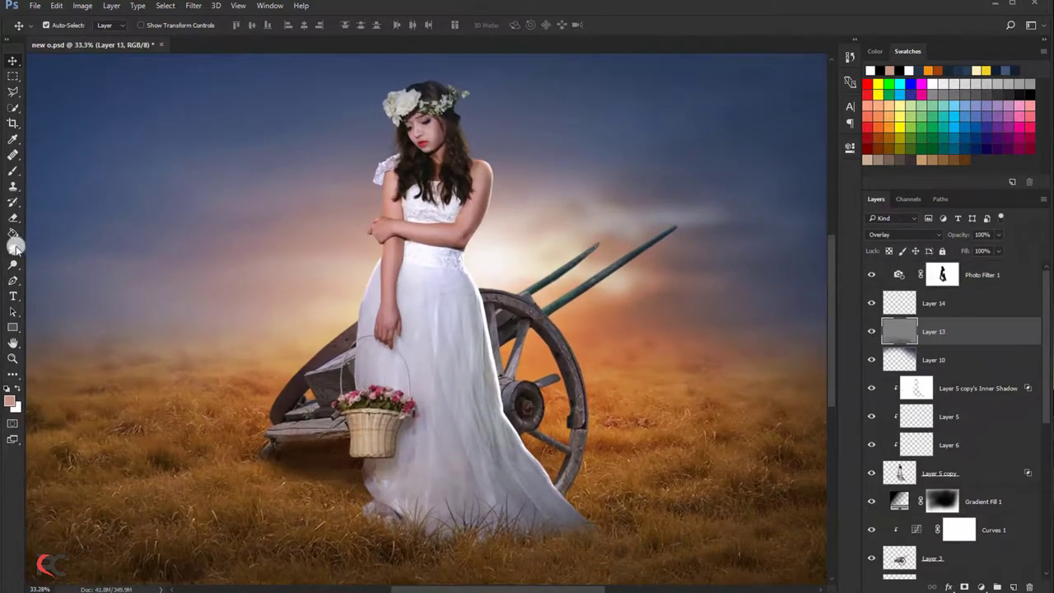
click(12, 263)
scroll(320, 429, up, 1)
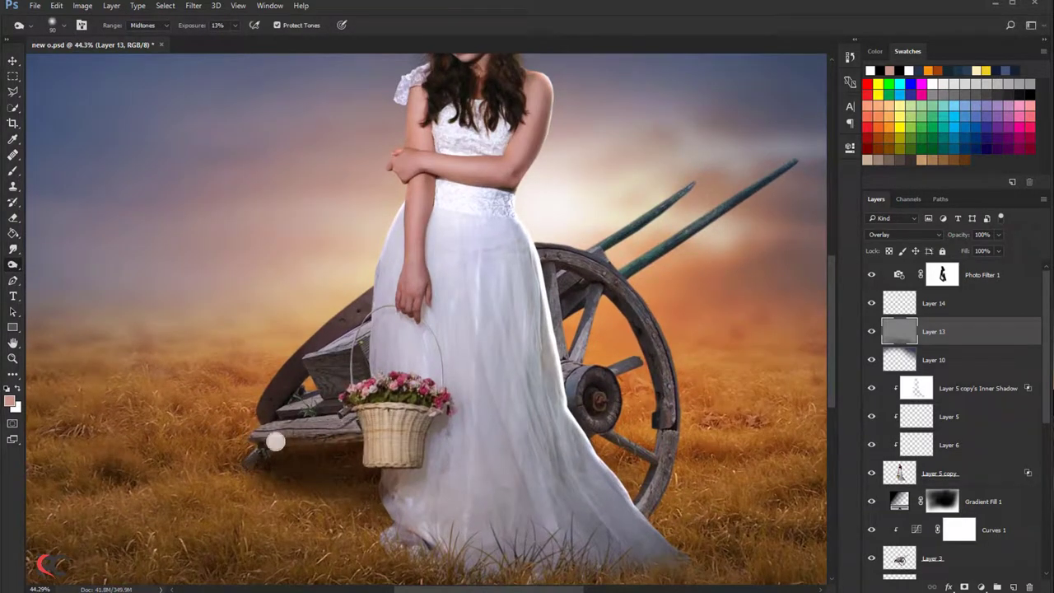
scroll(322, 395, down, 1)
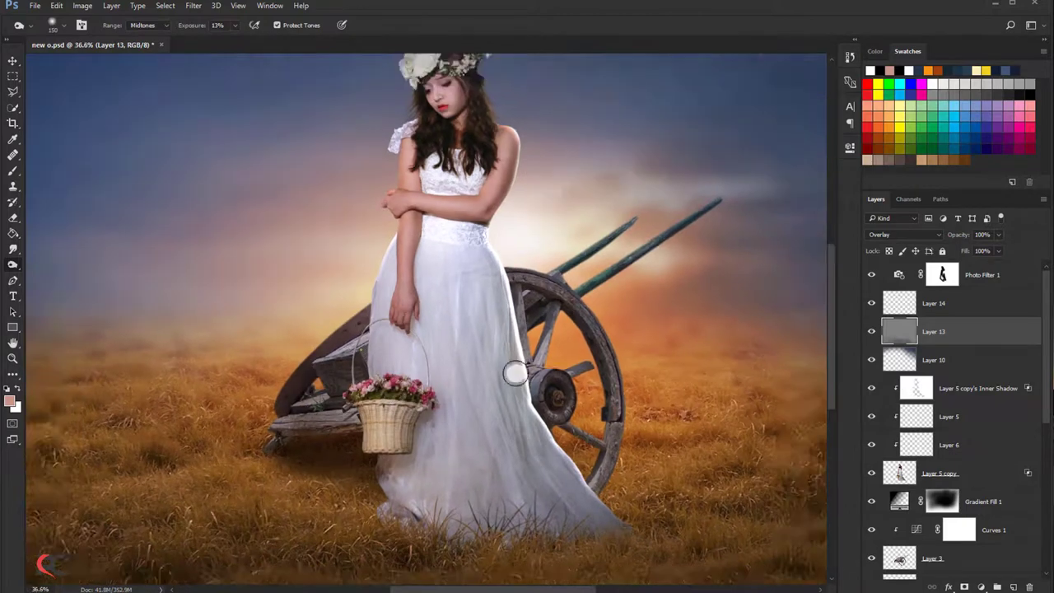
scroll(593, 369, up, 2)
drag(556, 273, 632, 467)
- Switch to a smaller Burn brush at 6%, fit the image, and compare Layer 13
key(bracketleft)
key(bracketleft)
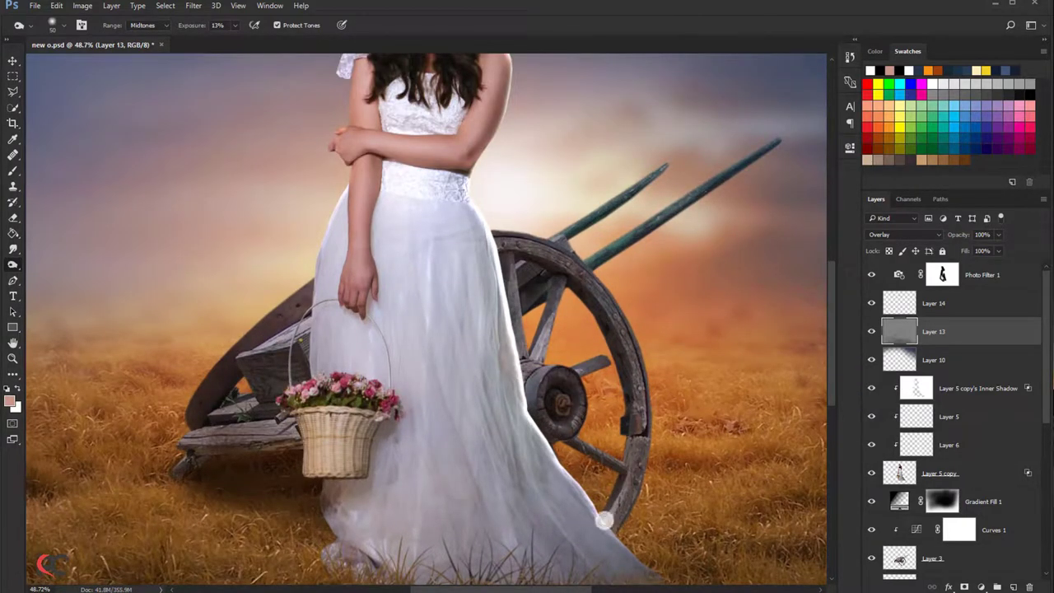
key(shift+o)
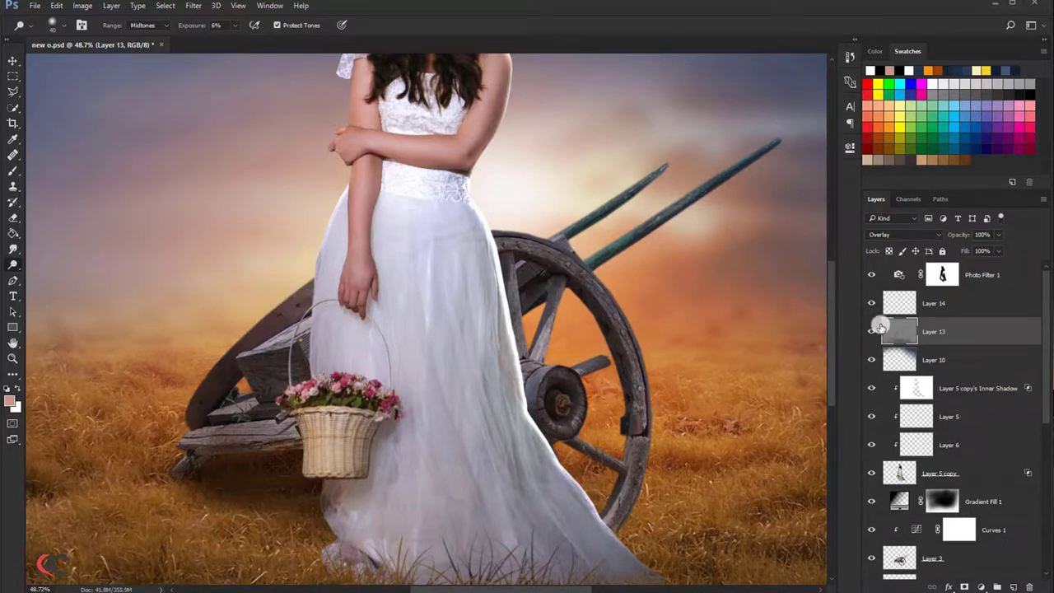
key(ctrl+0)
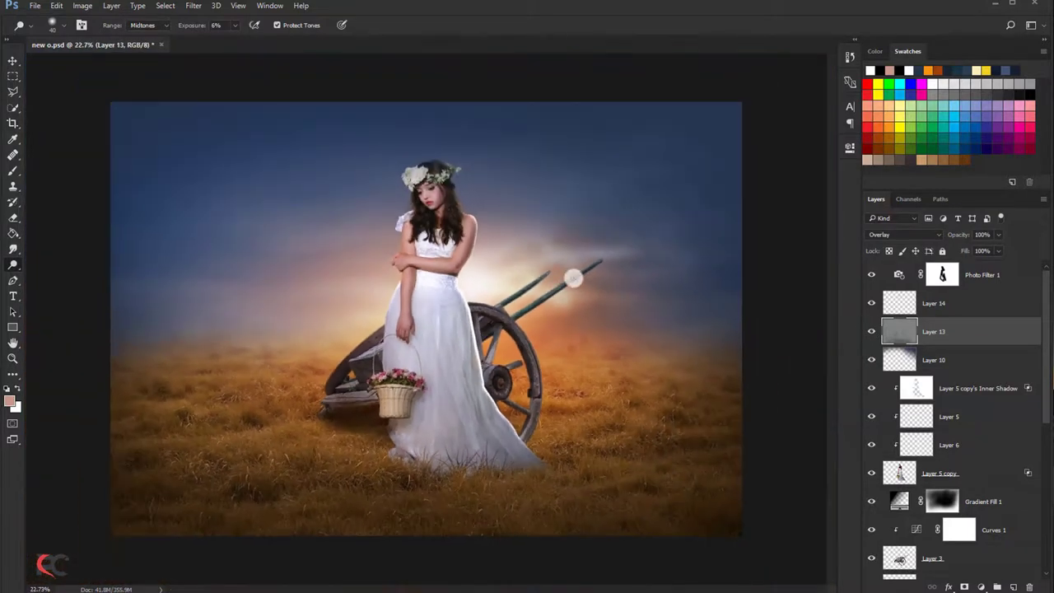
click(863, 331)
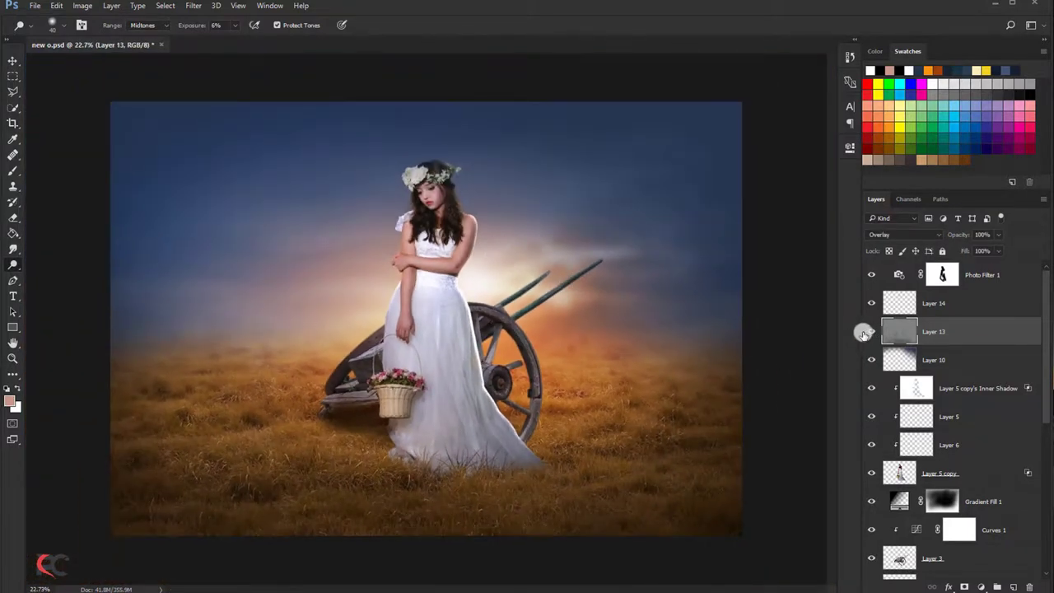
click(984, 281)
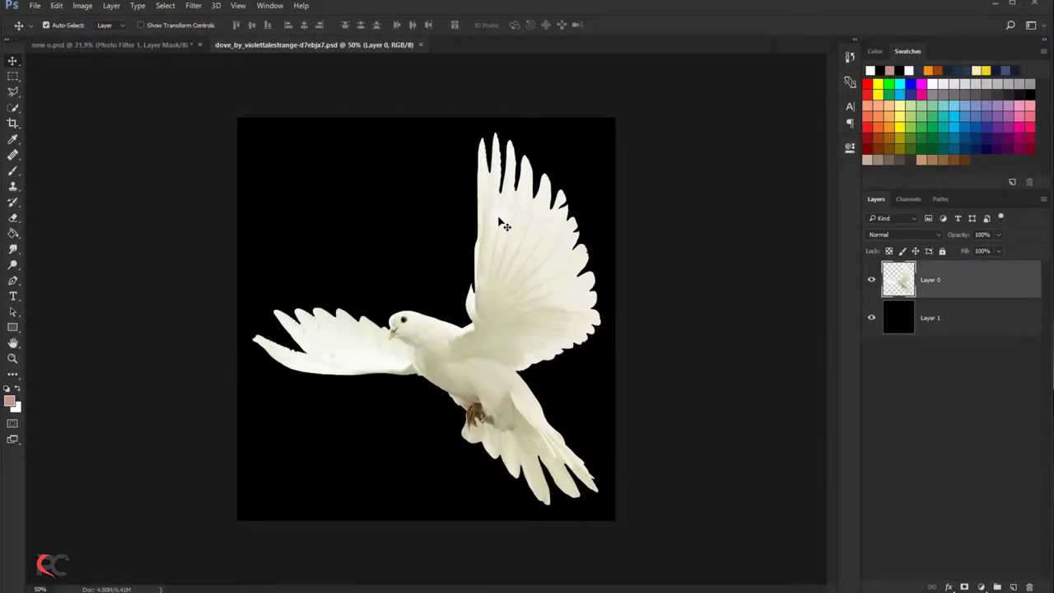
- Bring in the dove as Layer 15, scaled to about 23%, beside the woman's head
mouse_move(501, 221)
mouse_down()
mouse_move(291, 102)
mouse_move(542, 220)
mouse_up()
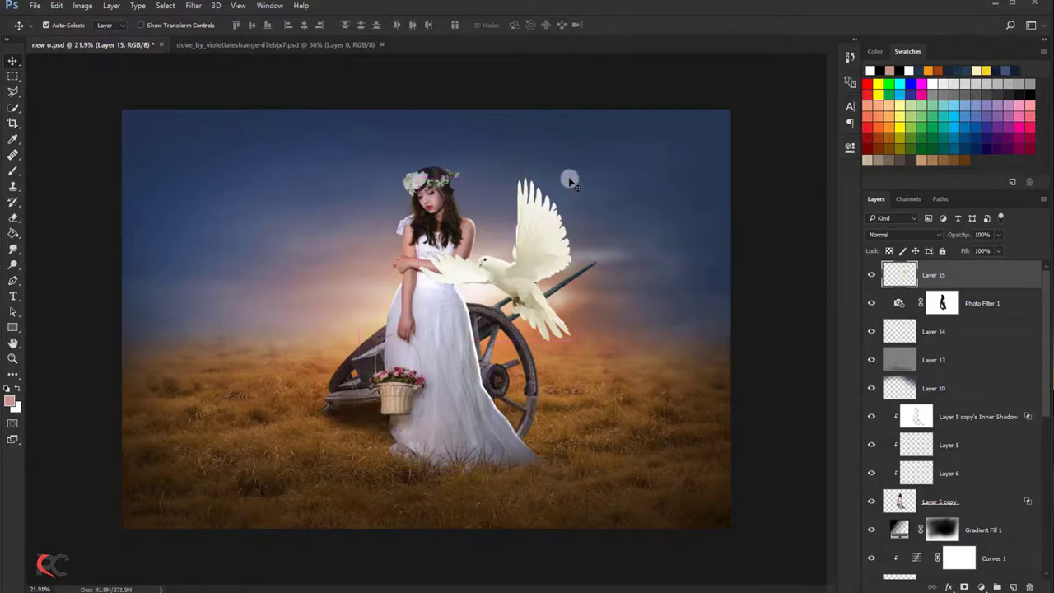
key(ctrl+t)
mouse_move(570, 177)
mouse_down()
mouse_move(553, 195)
mouse_move(567, 181)
mouse_up()
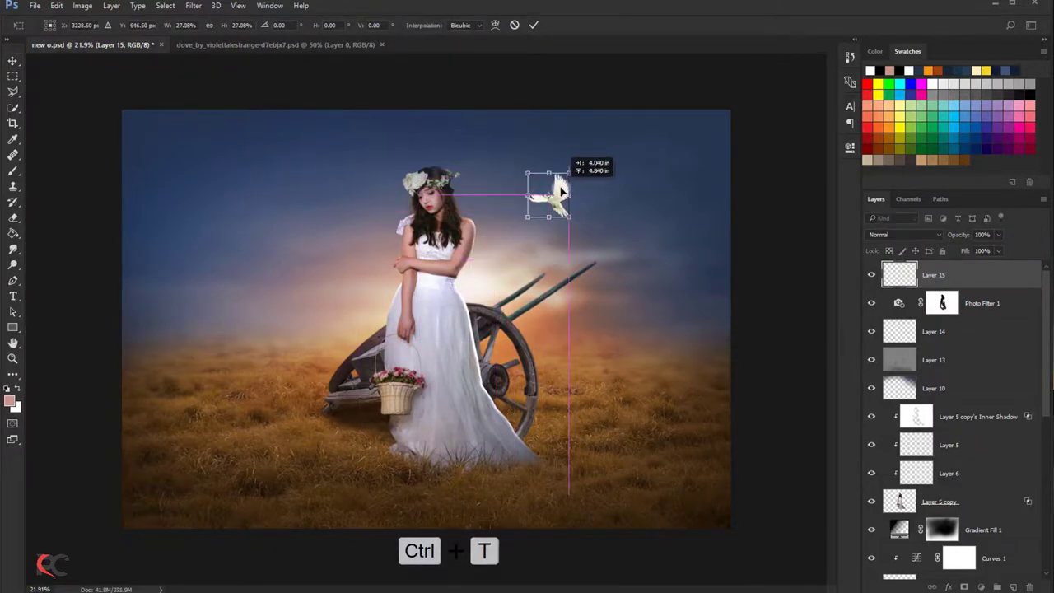
drag(529, 224, 533, 217)
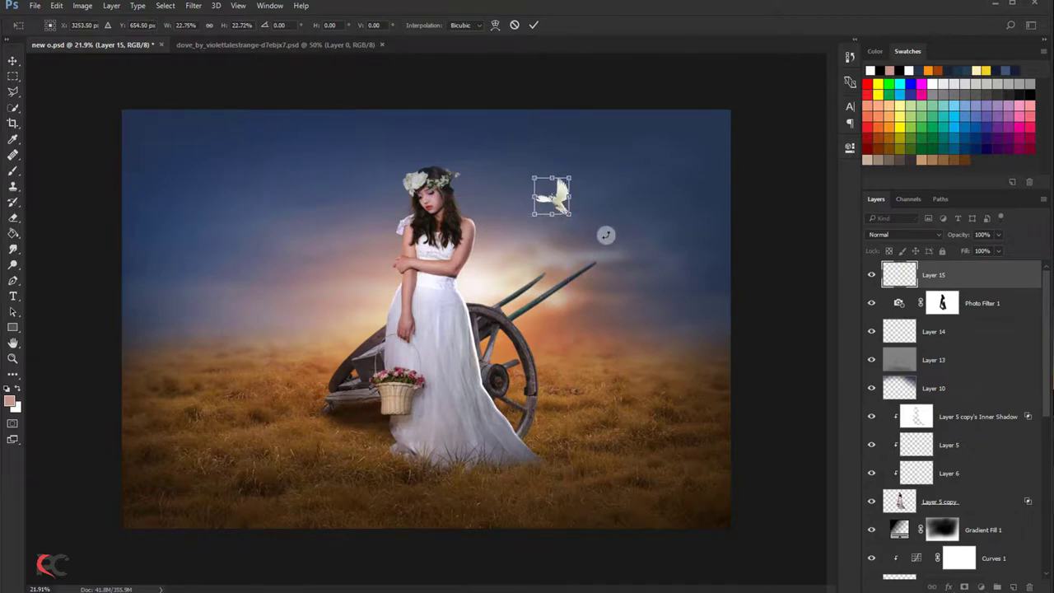
key(Return)
scroll(605, 164, up, 2)
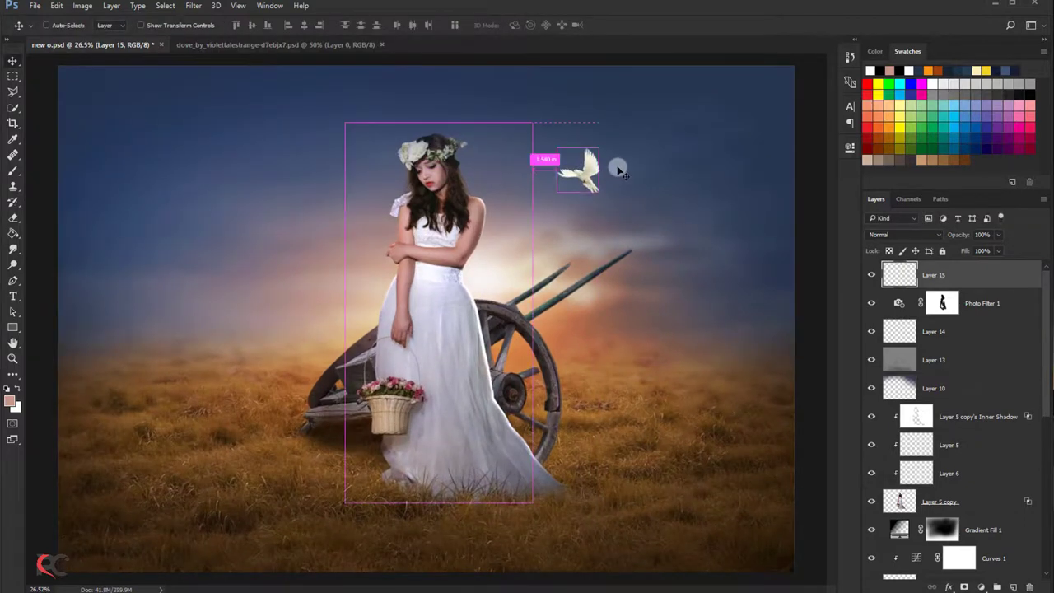
key(ctrl+l)
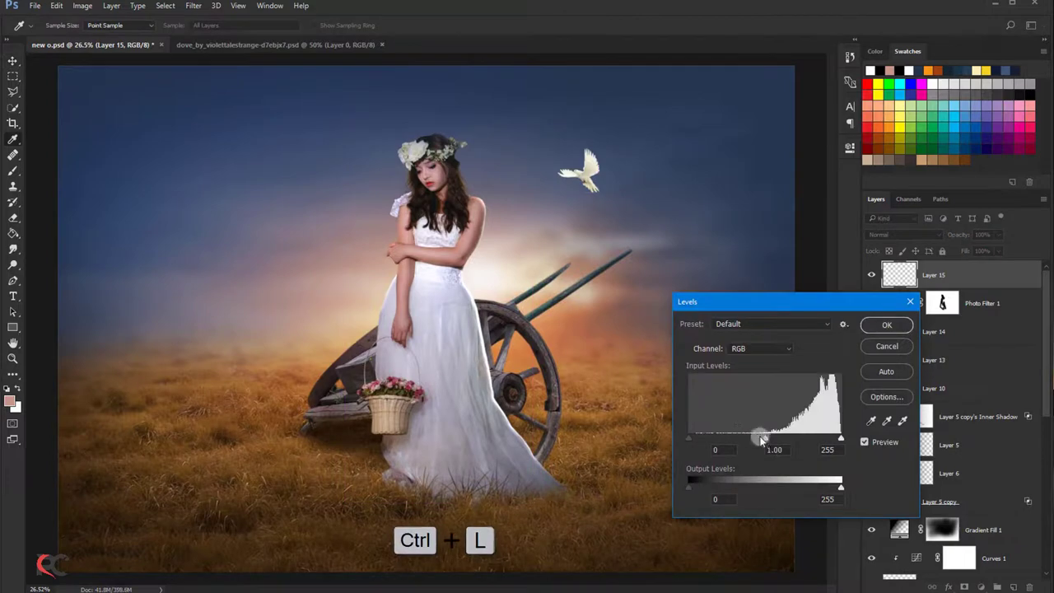
- Set Levels midtones to 0.67 and shift Color Balance highlights +32 toward blue
drag(774, 442, 785, 443)
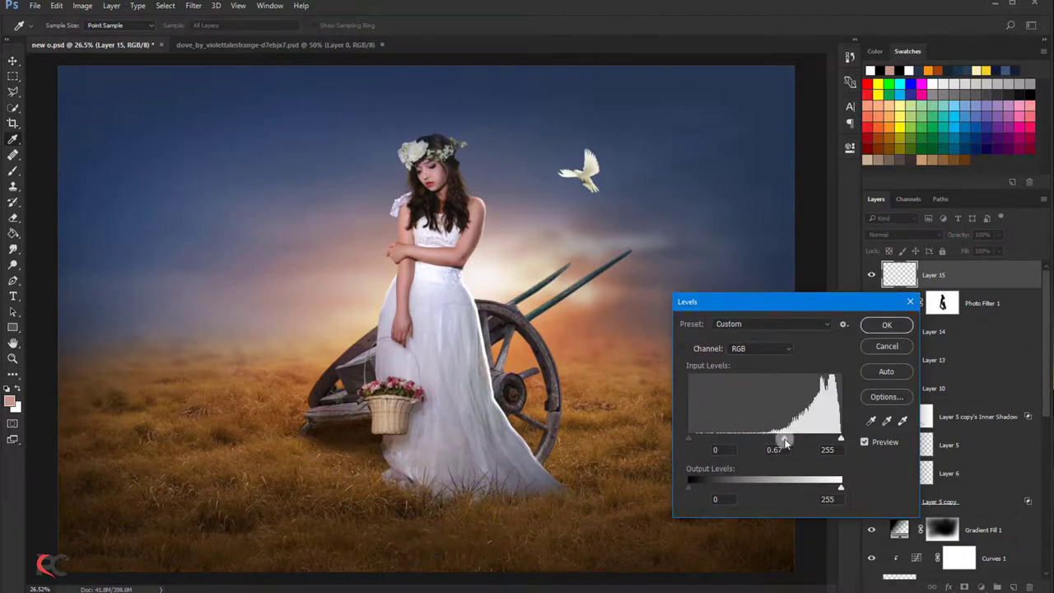
click(886, 327)
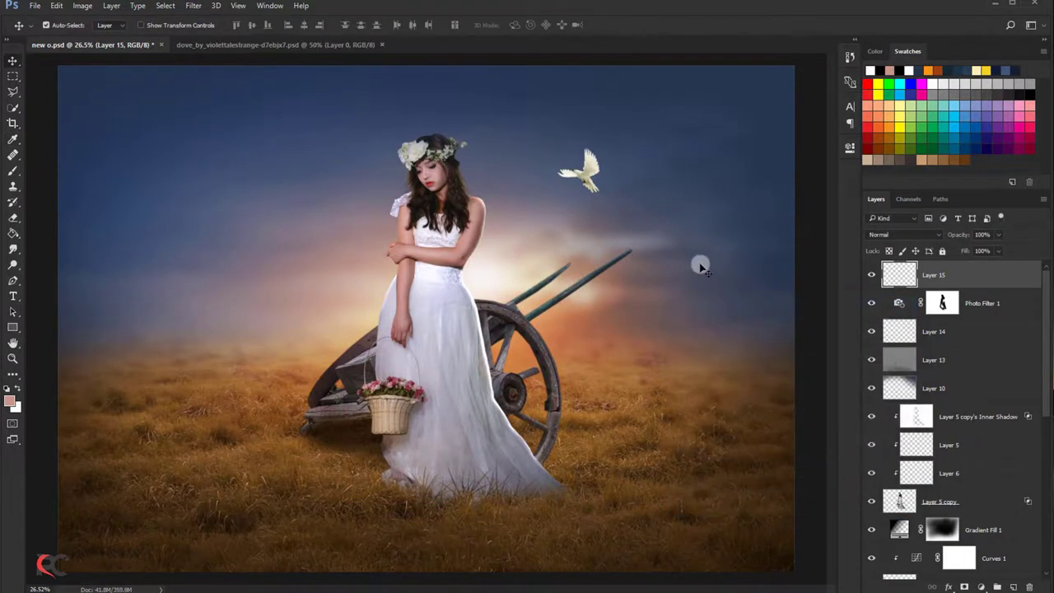
key(ctrl+b)
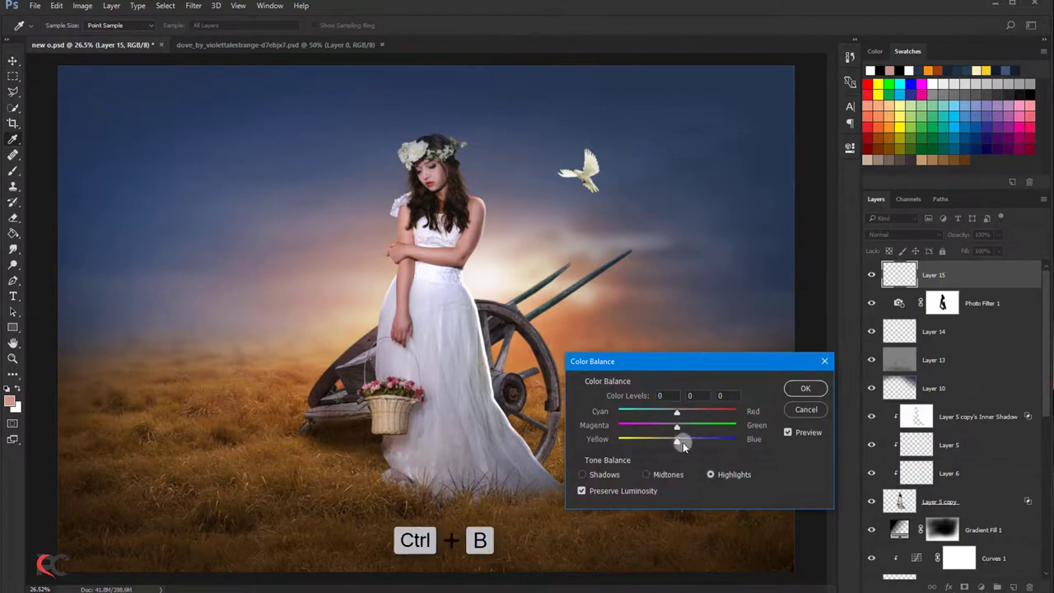
drag(683, 443, 696, 444)
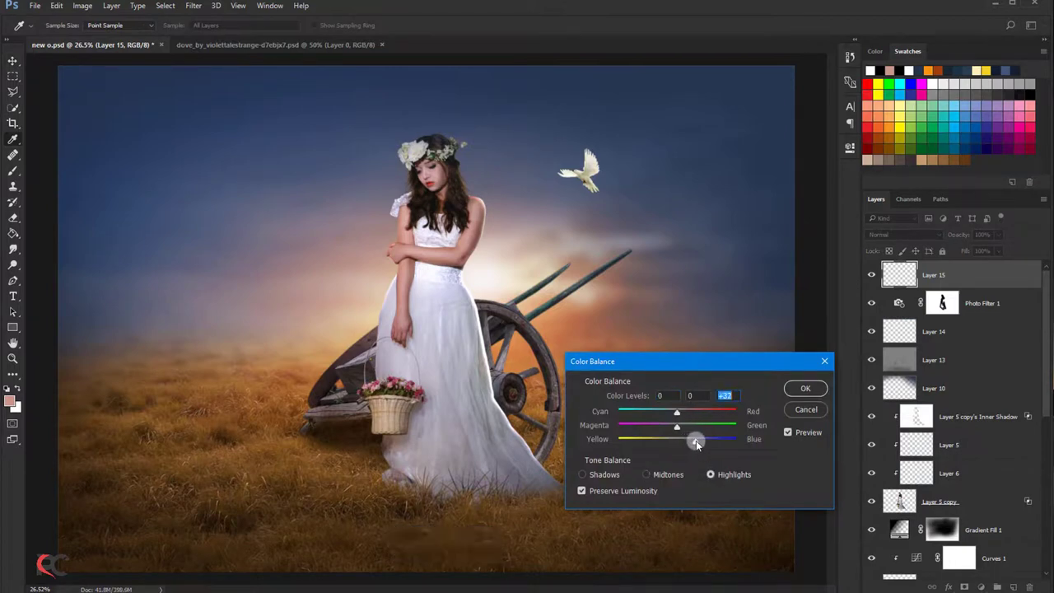
click(788, 396)
scroll(557, 288, down, 1)
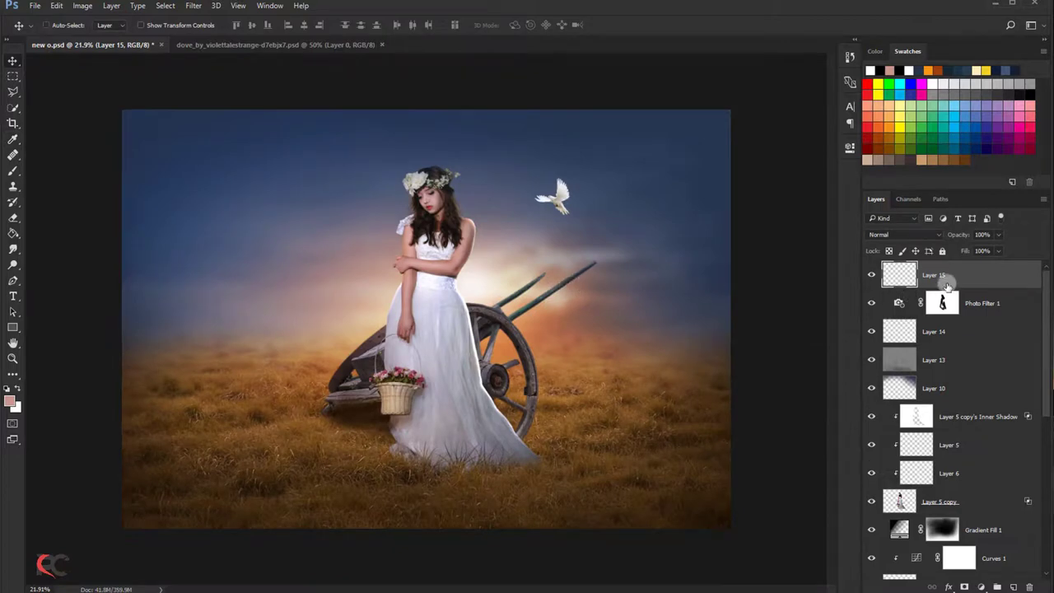
- Stamp visible layers into Layer 16 and add +23% black to Blues with Selective Color
key(ctrl+shift+alt+e)
click(83, 6)
mouse_move(101, 37)
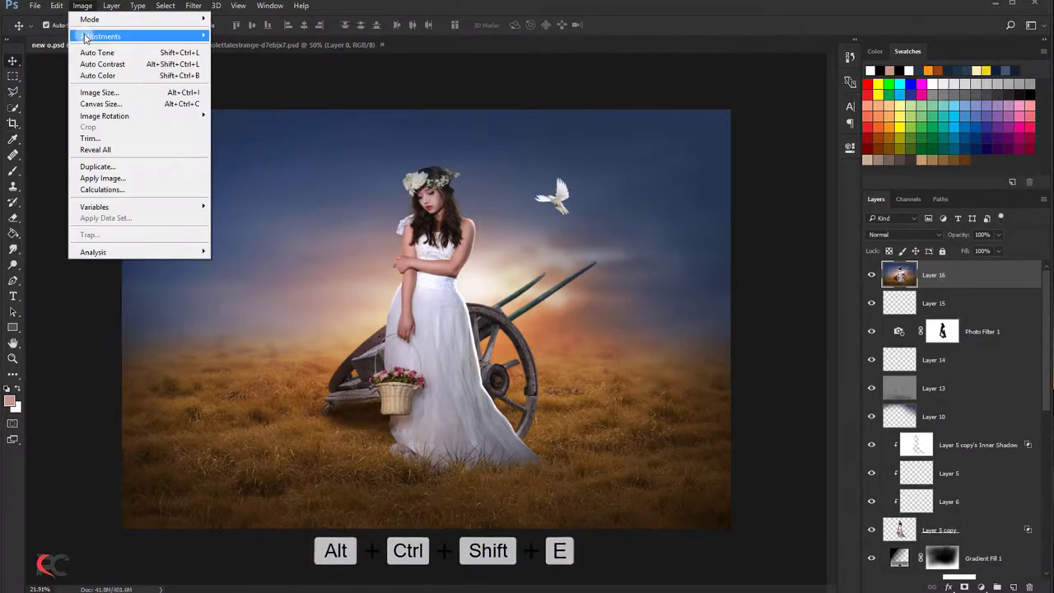
click(245, 218)
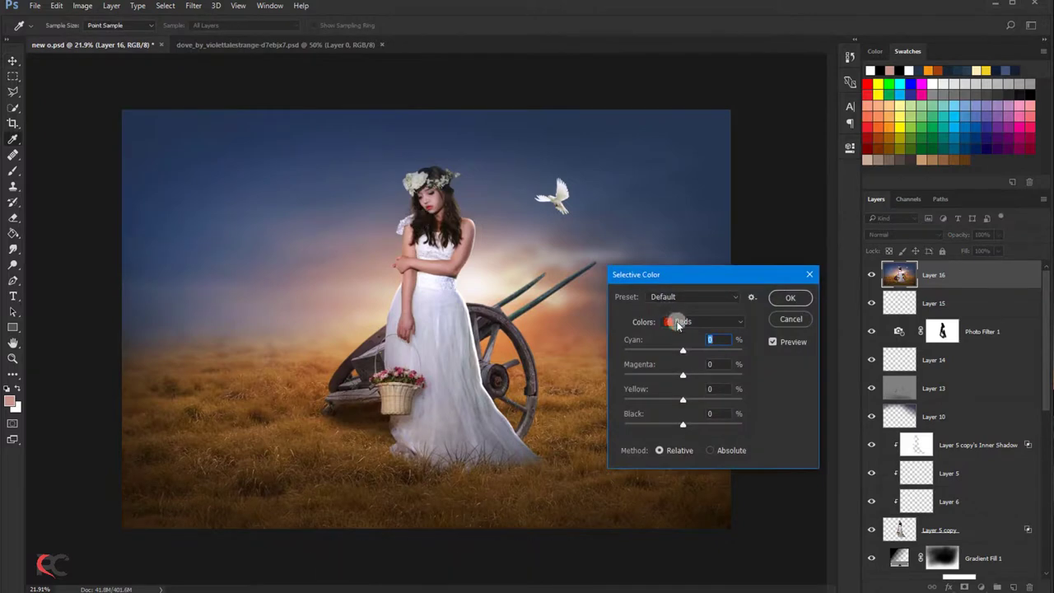
click(683, 322)
click(688, 379)
click(708, 415)
text(+23)
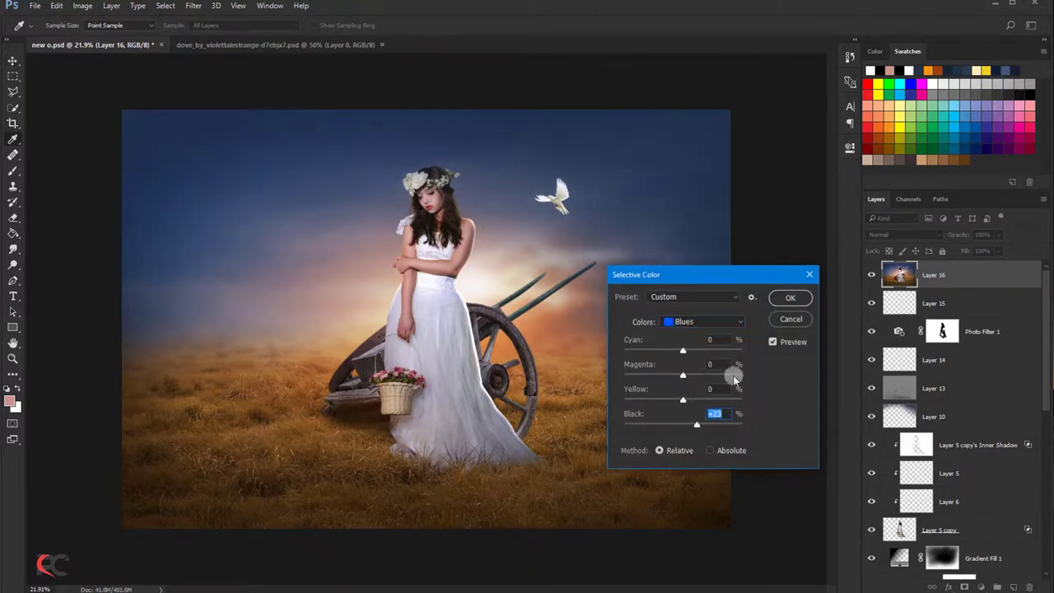
click(790, 298)
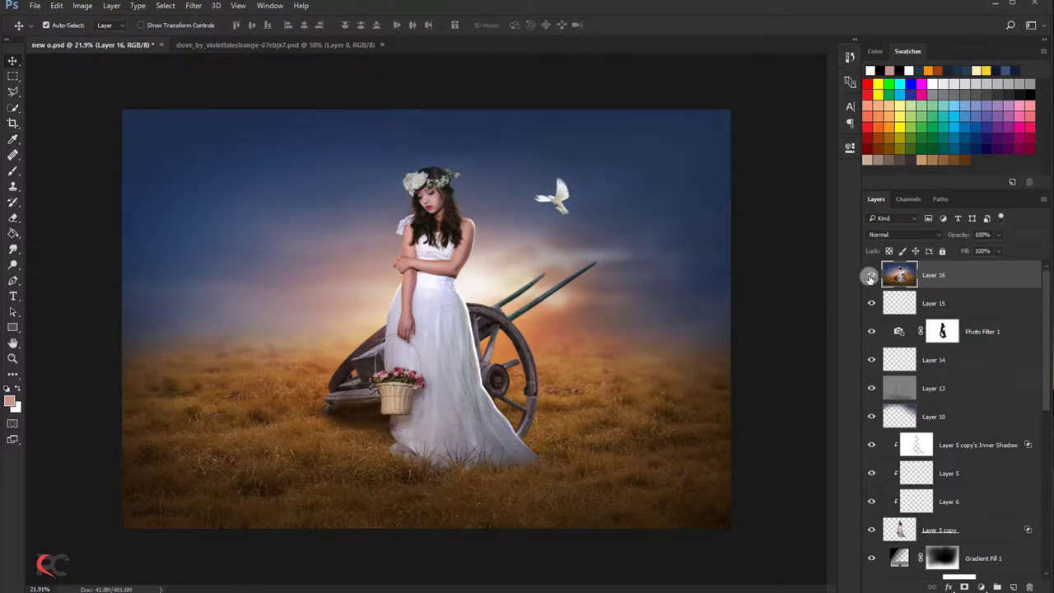
click(871, 275)
- Raise Luminance noise reduction in Camera Raw Filter's Detail settings on Layer 16
click(194, 6)
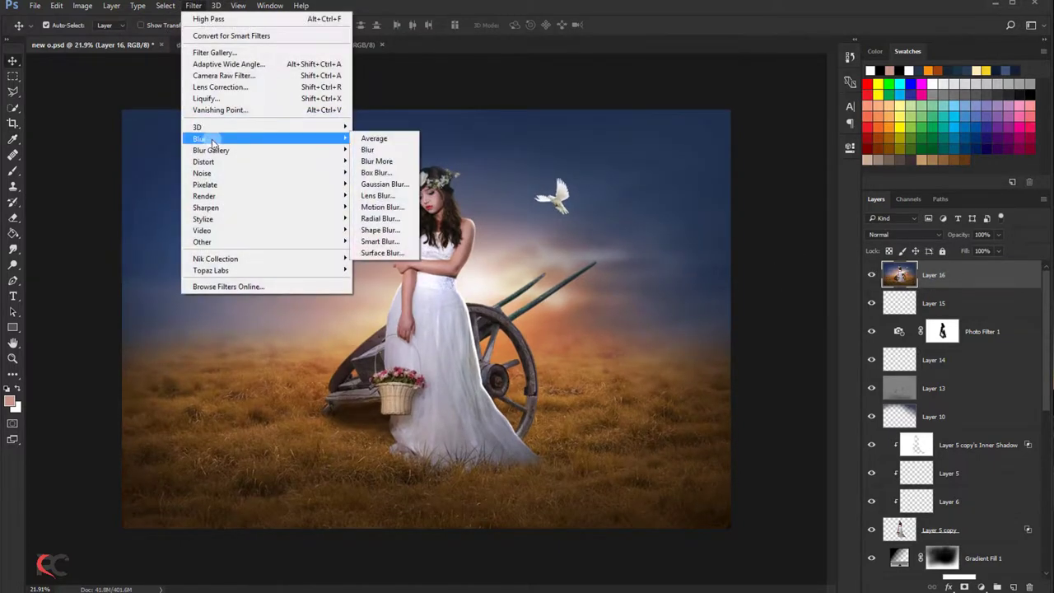
click(221, 75)
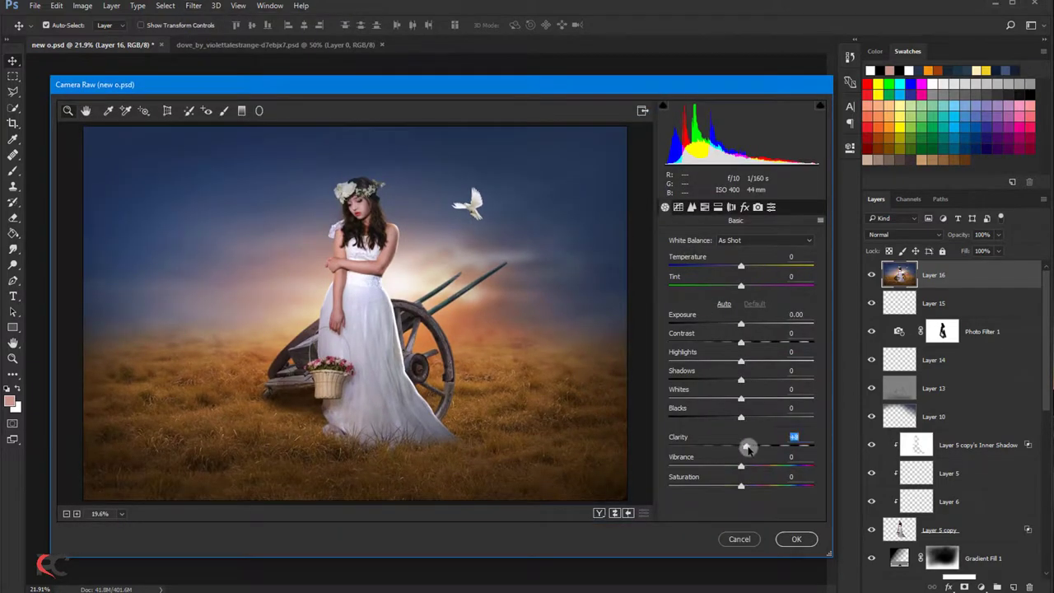
click(692, 208)
drag(677, 356, 690, 357)
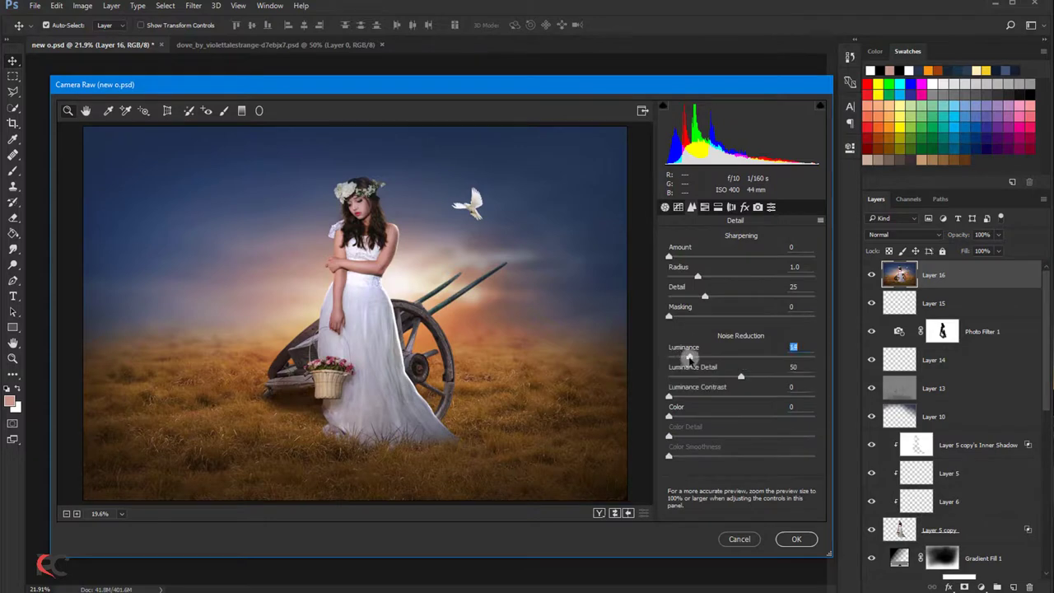
- Apply Camera Raw, duplicate Layer 16 twice, and run Reduce Noise on Layer 16 copy
click(782, 540)
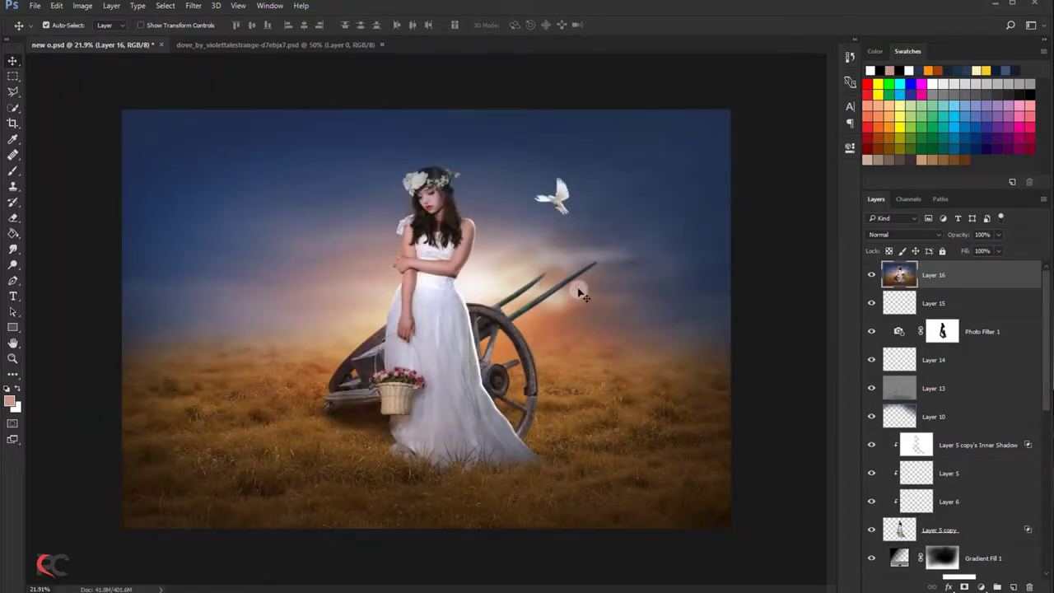
key(ctrl+j)
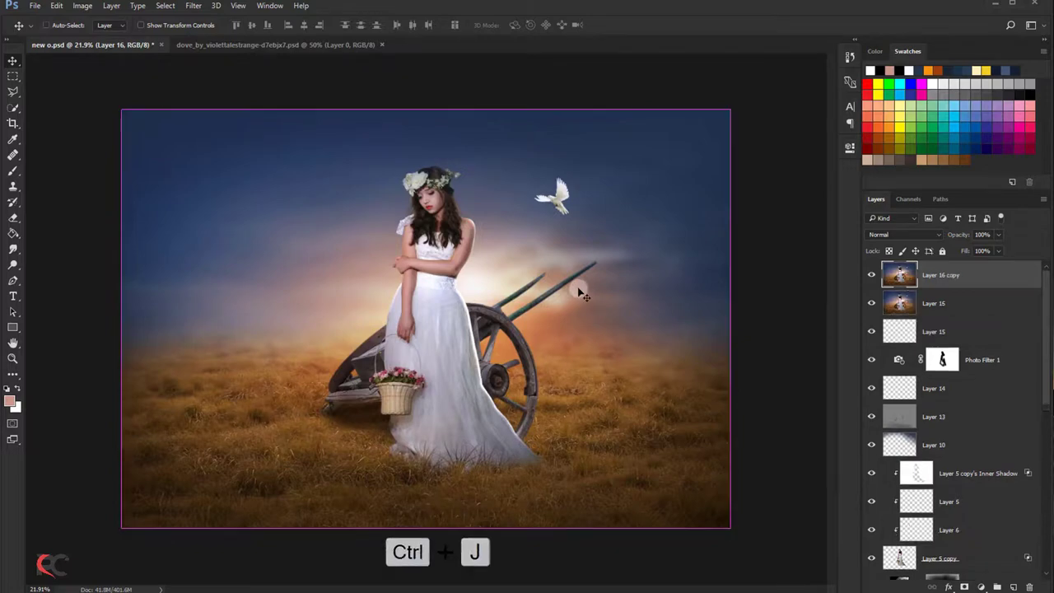
key(ctrl+j)
click(872, 274)
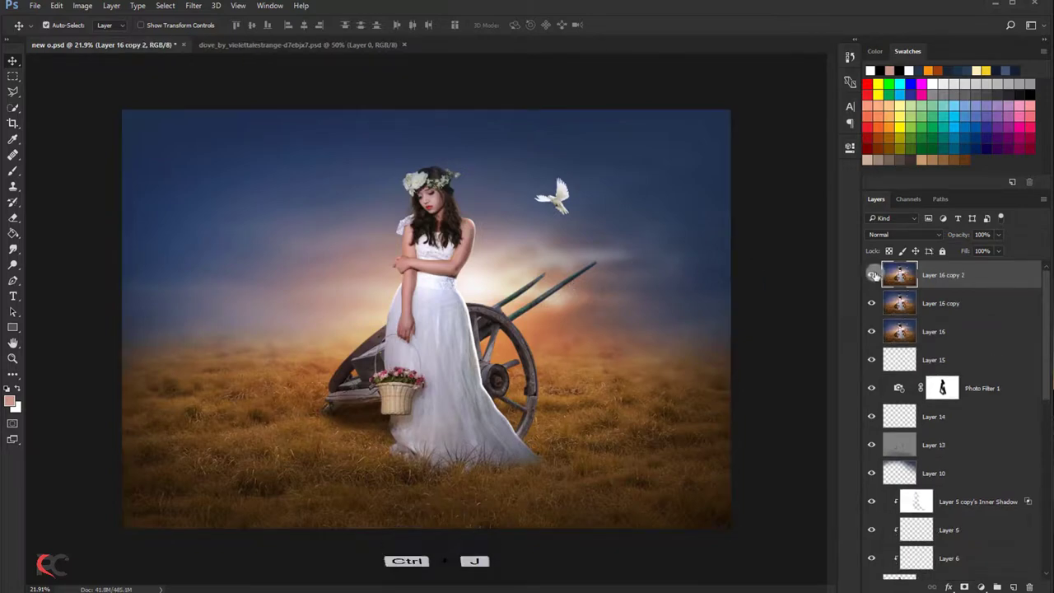
click(938, 303)
click(194, 6)
mouse_move(200, 138)
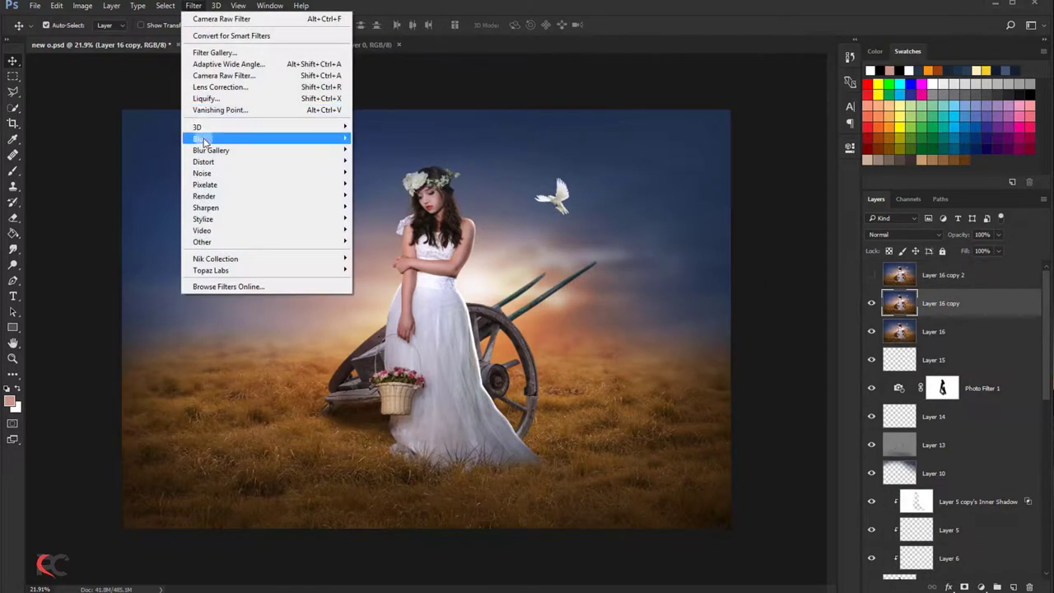
click(383, 218)
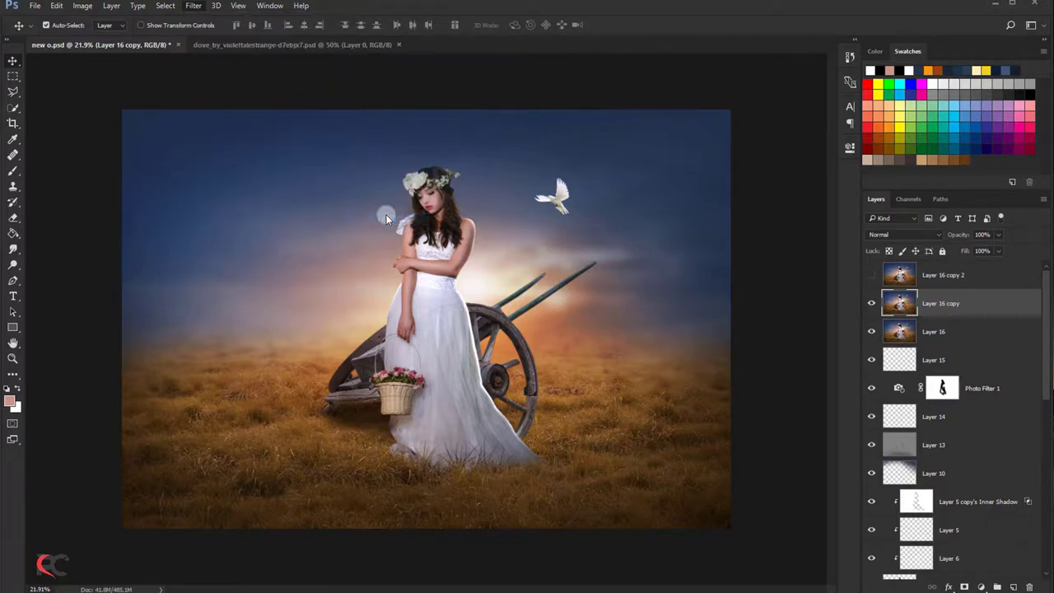
click(619, 96)
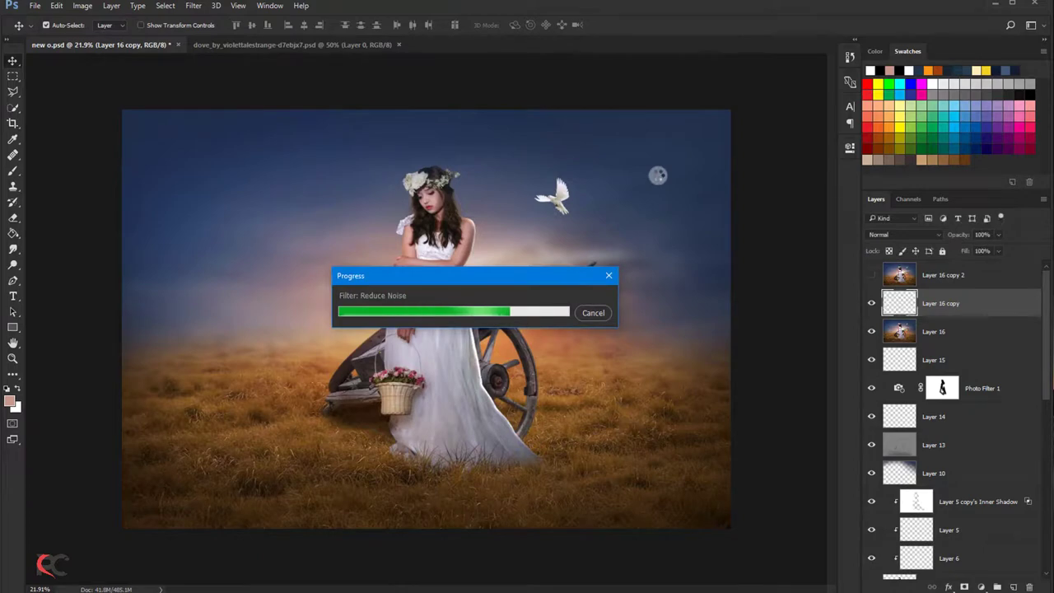
- Apply a 2.6-pixel High Pass to Layer 16 copy 2 and blend it with Vivid Light
click(926, 277)
click(872, 275)
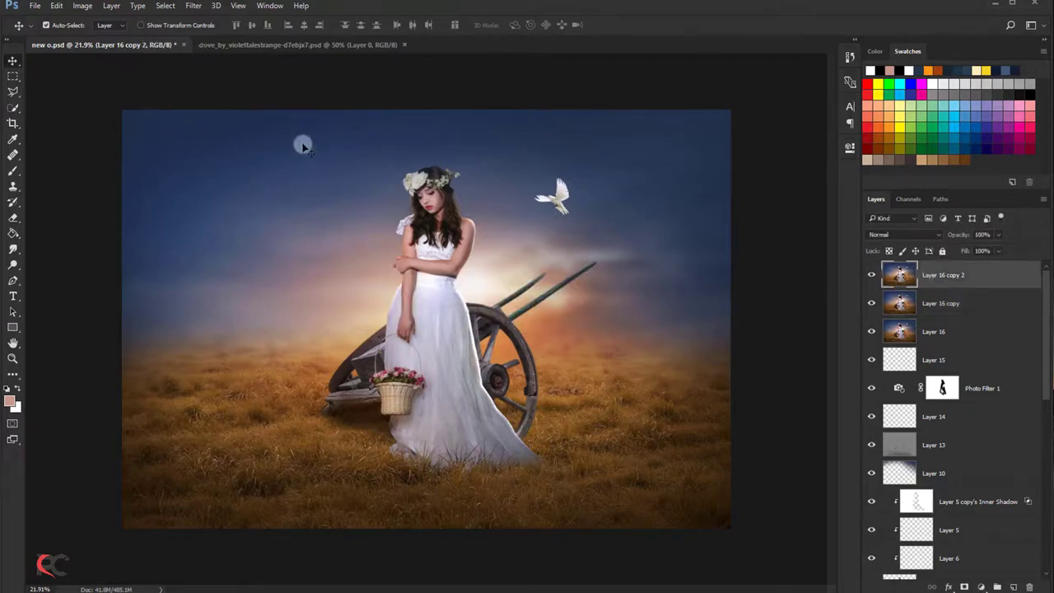
click(191, 7)
click(377, 249)
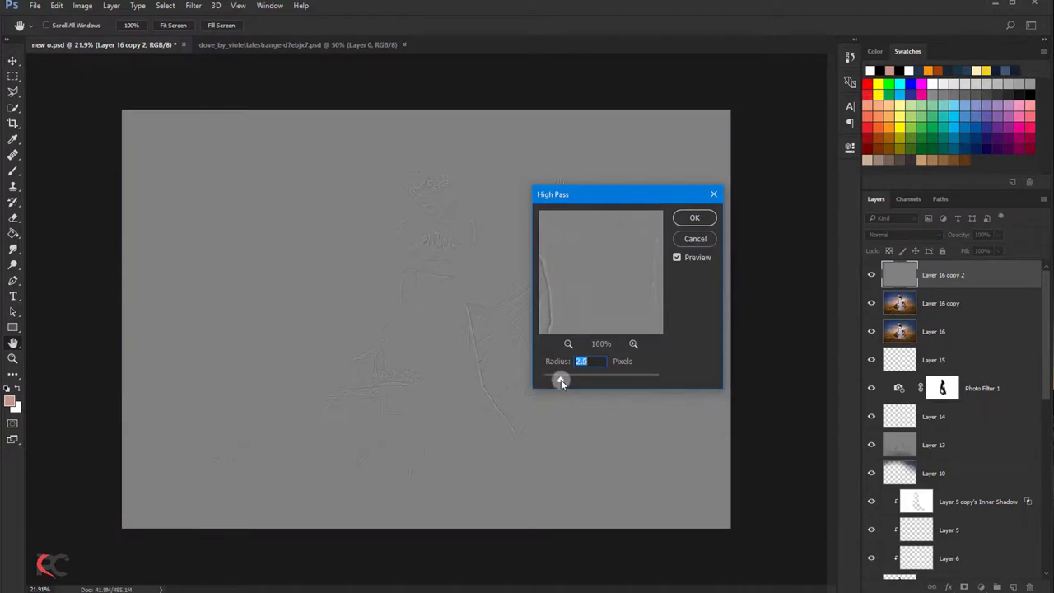
drag(562, 380, 559, 381)
click(684, 219)
click(873, 234)
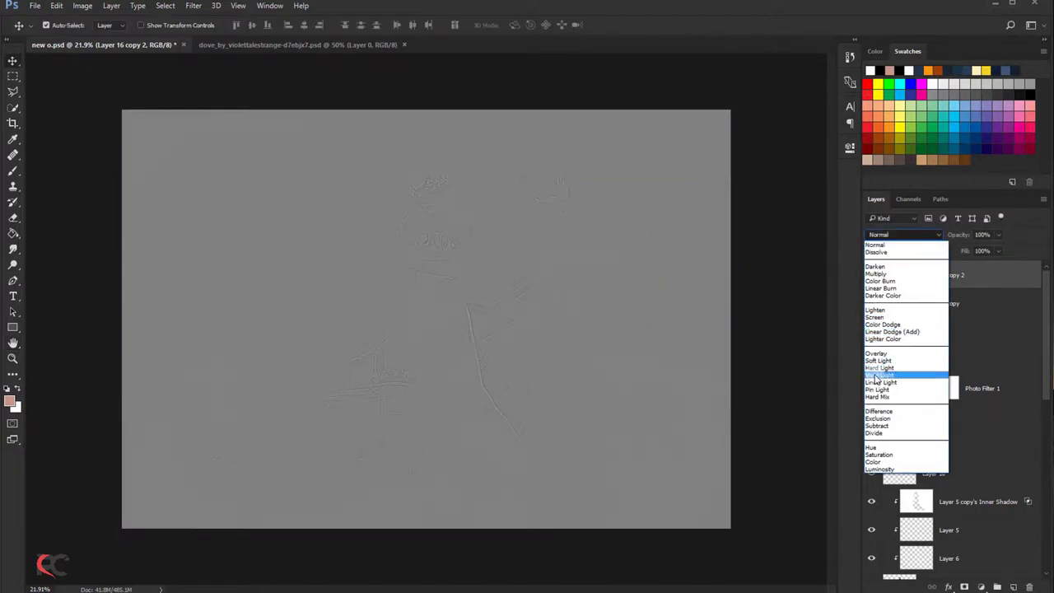
click(877, 375)
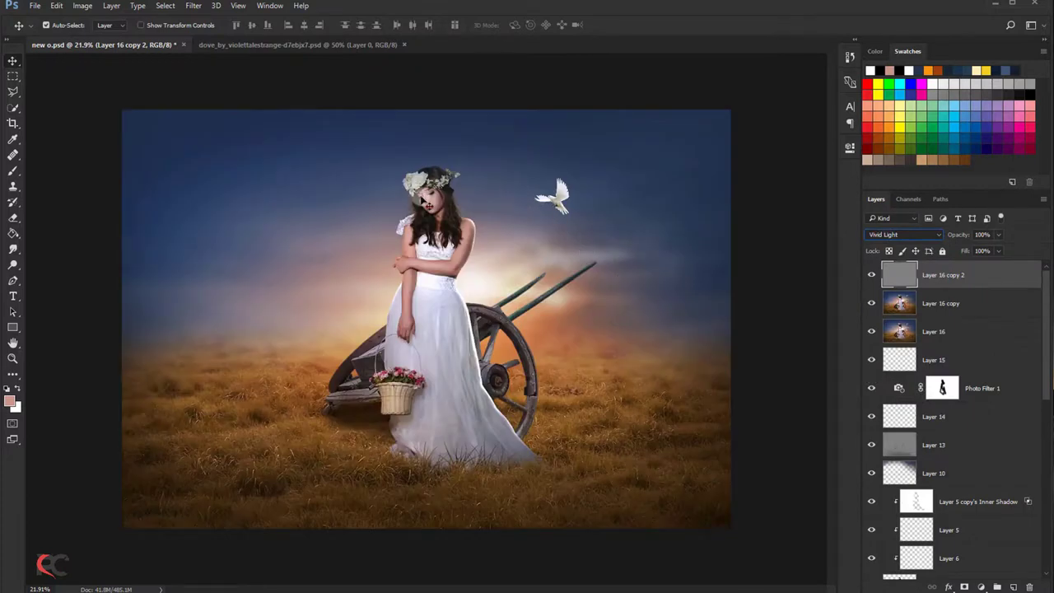
- Toggle the sharpening layer and zoom in to compare the sharpened result
click(866, 276)
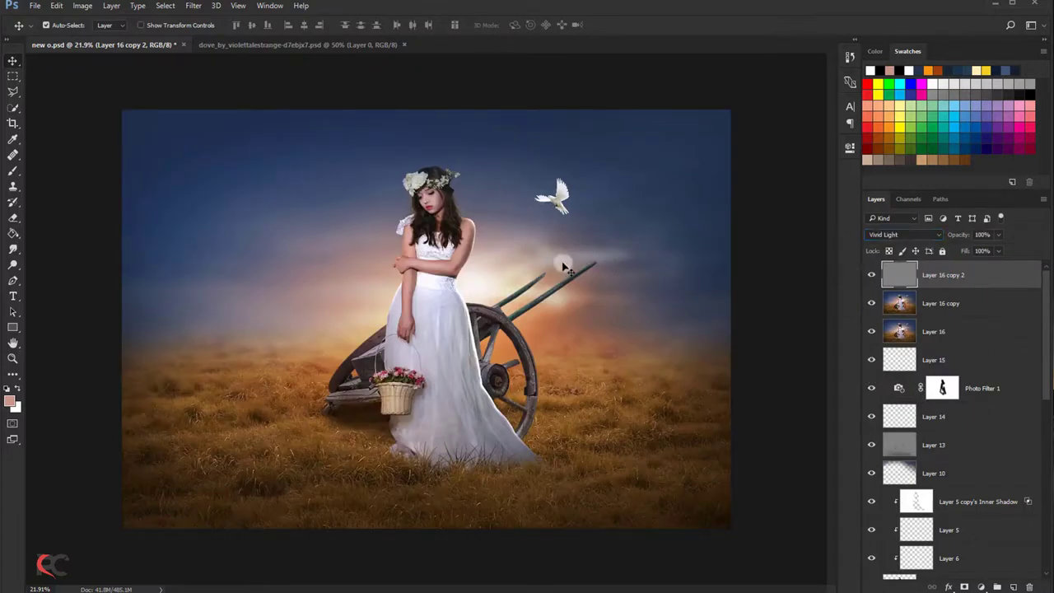
key(ctrl+plus)
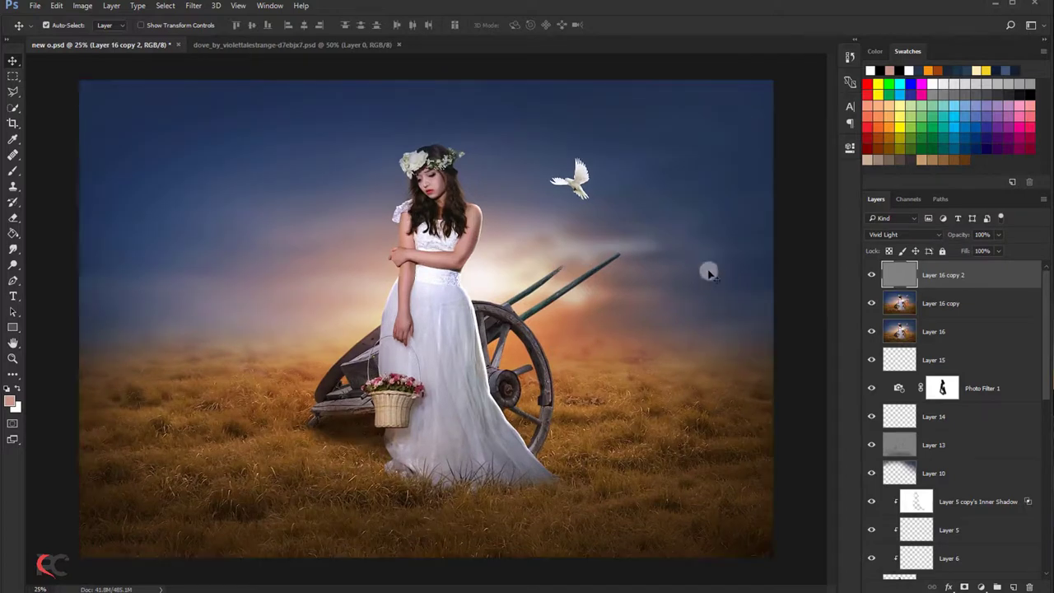
scroll(522, 145, up, 2)
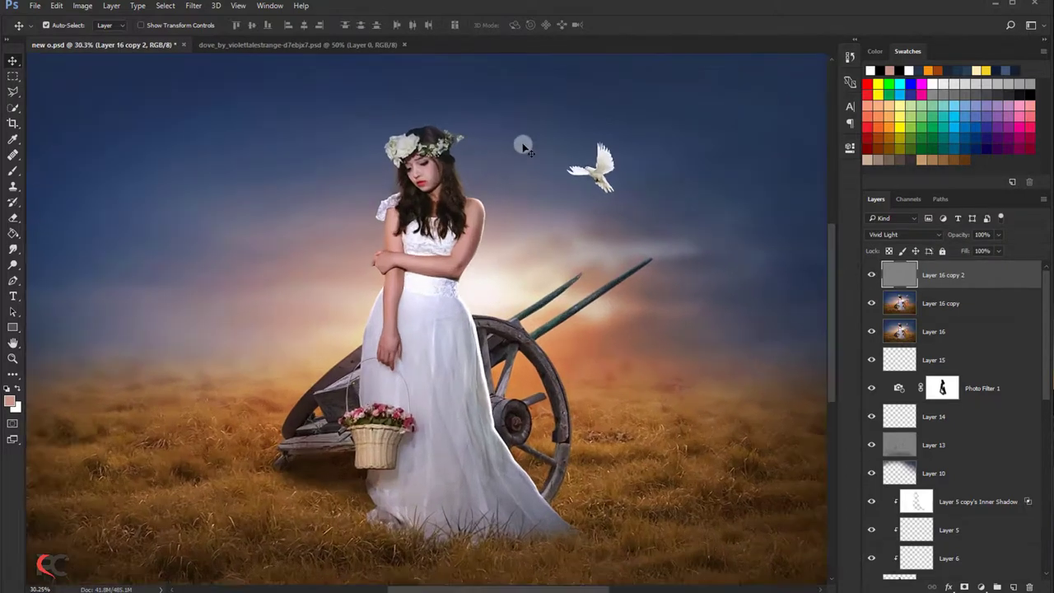
scroll(524, 146, up, 2)
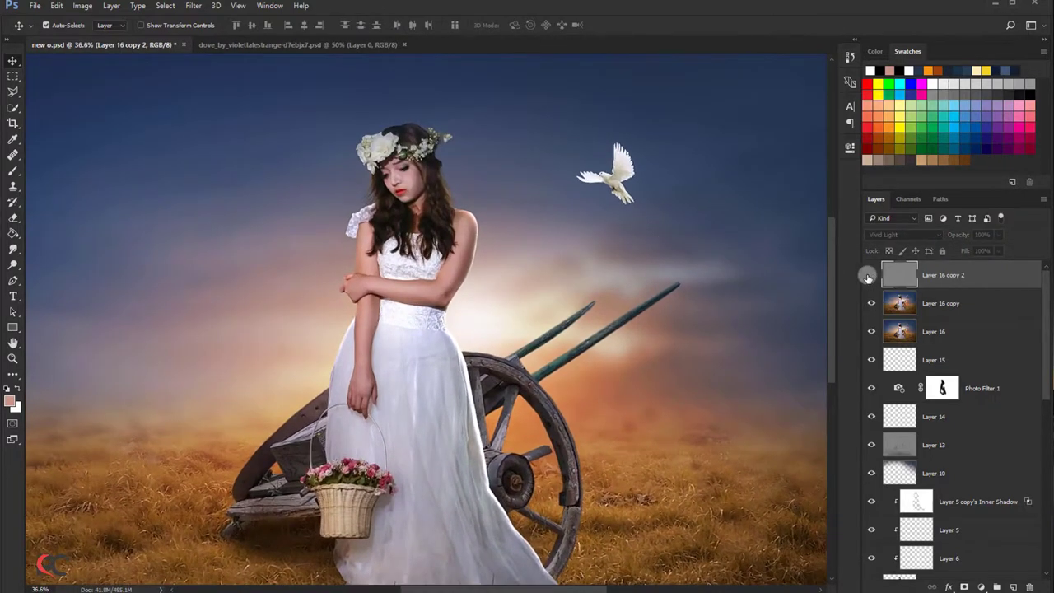
scroll(604, 280, down, 3)
- Group the two Layer 16 copies into Group 1 with an inverted black mask
shift+click(924, 314)
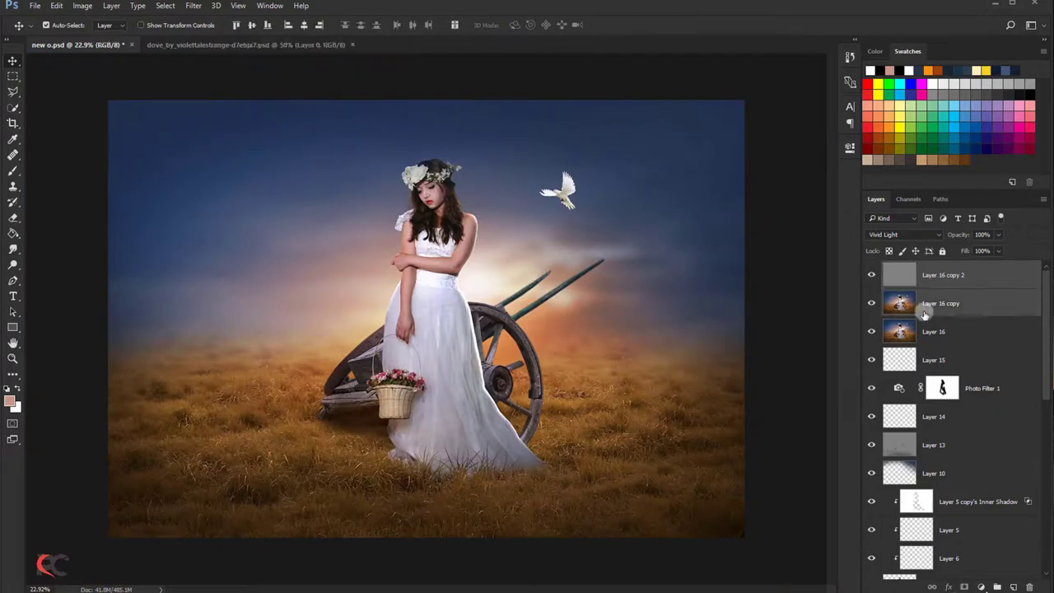
key(ctrl+g)
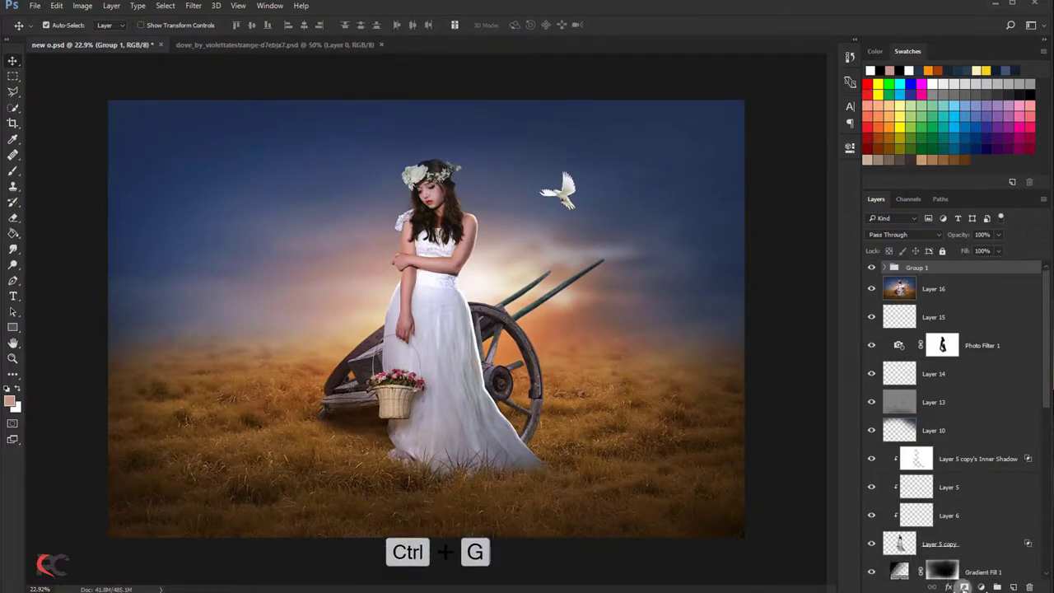
click(964, 586)
key(ctrl+i)
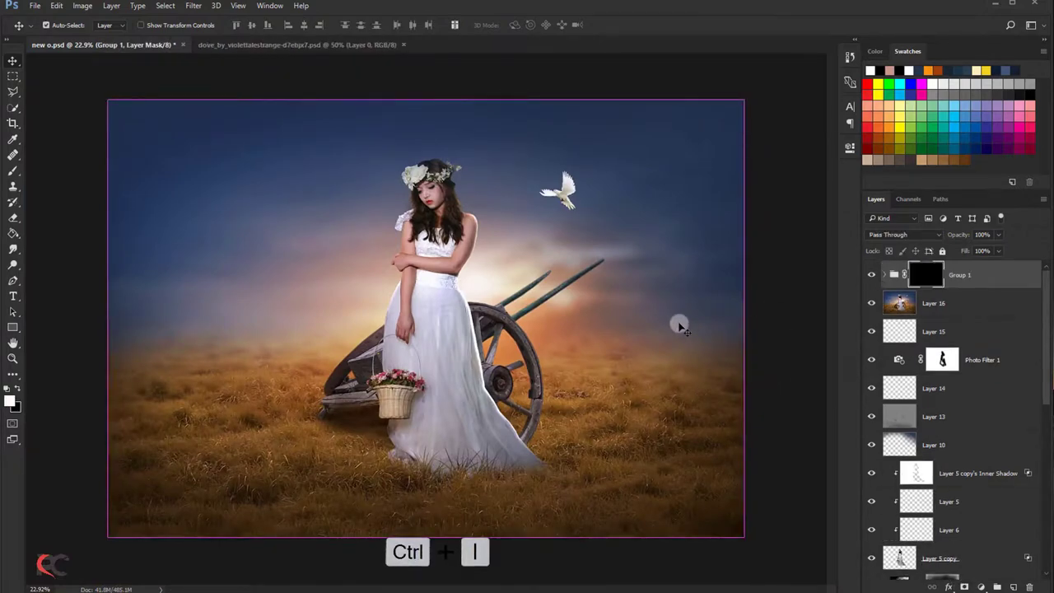
scroll(420, 276, up, 1)
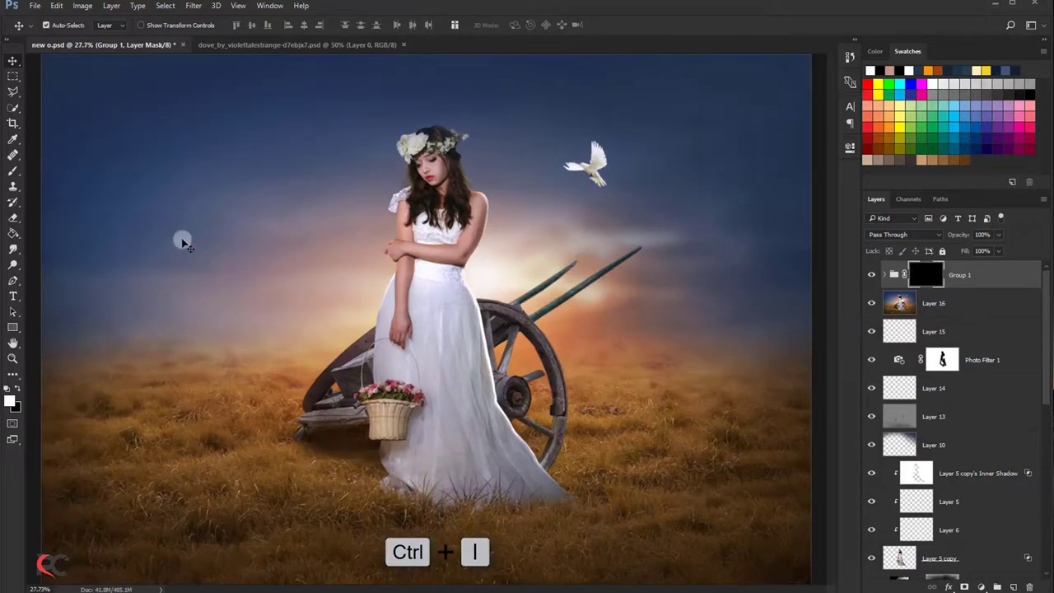
- Paint white on Group 1's mask over the woman's face
click(13, 169)
scroll(287, 252, up, 1)
scroll(282, 124, up, 1)
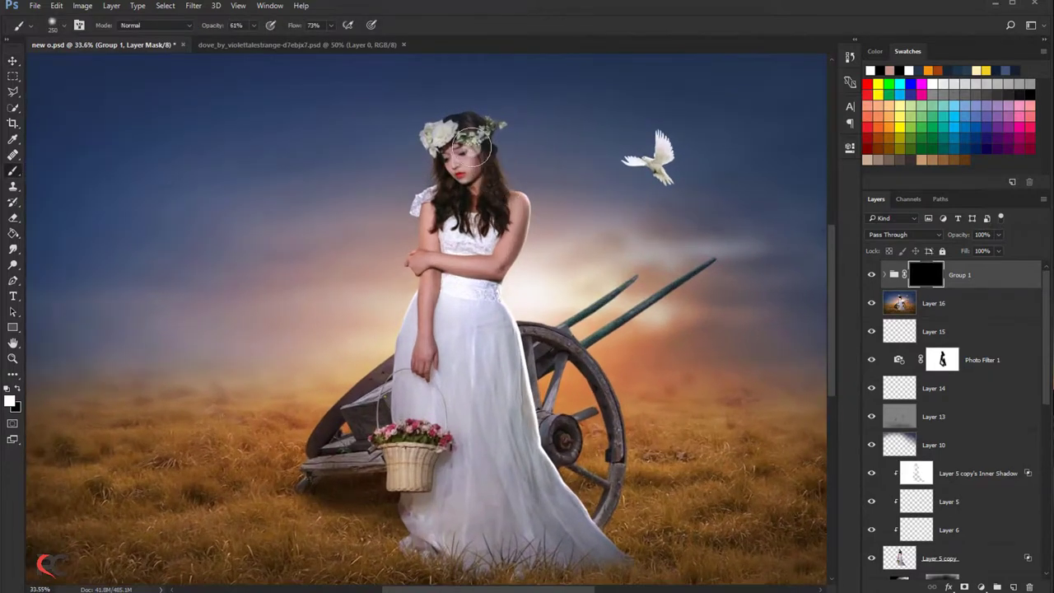
mouse_move(472, 148)
mouse_down()
mouse_move(454, 186)
mouse_move(451, 155)
mouse_up()
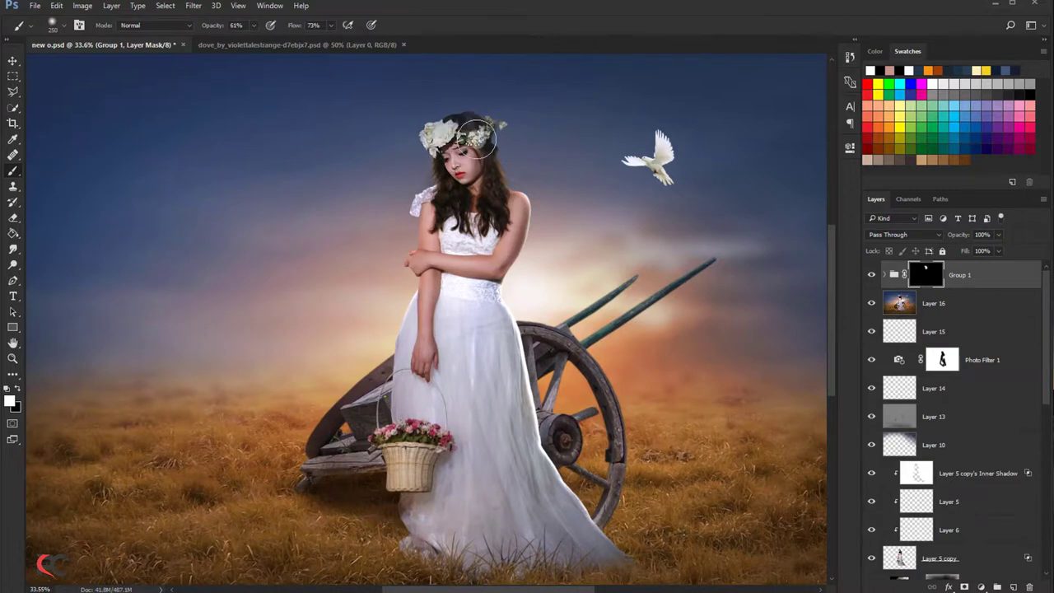
scroll(474, 122, up, 1)
- Reveal the group over her shoulder to waist, the wheel, handle, cart and arm
mouse_move(495, 206)
mouse_down()
mouse_move(420, 352)
mouse_move(416, 444)
mouse_move(337, 502)
mouse_up()
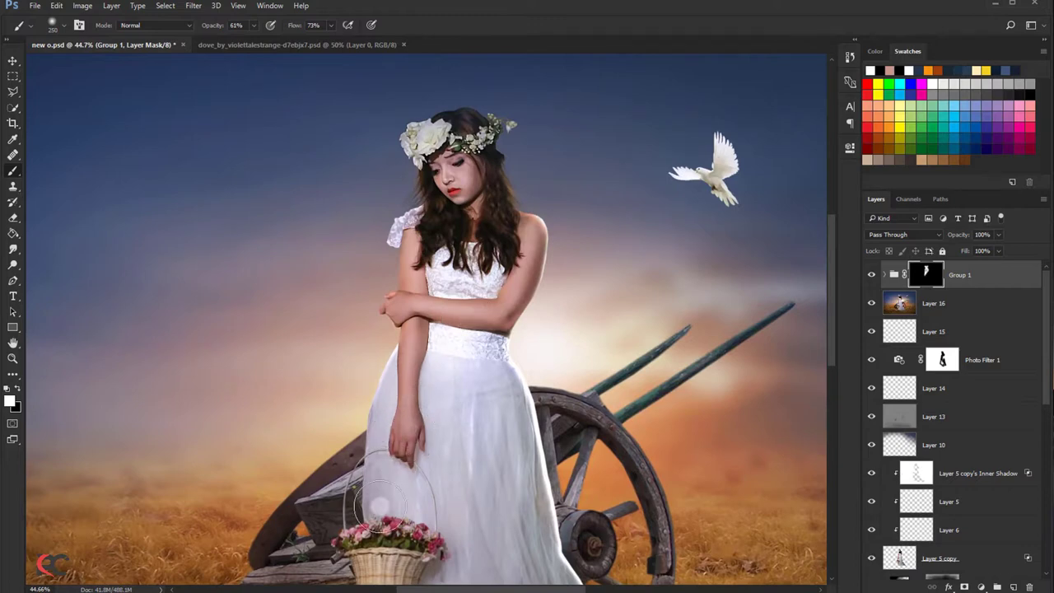
drag(616, 440, 529, 239)
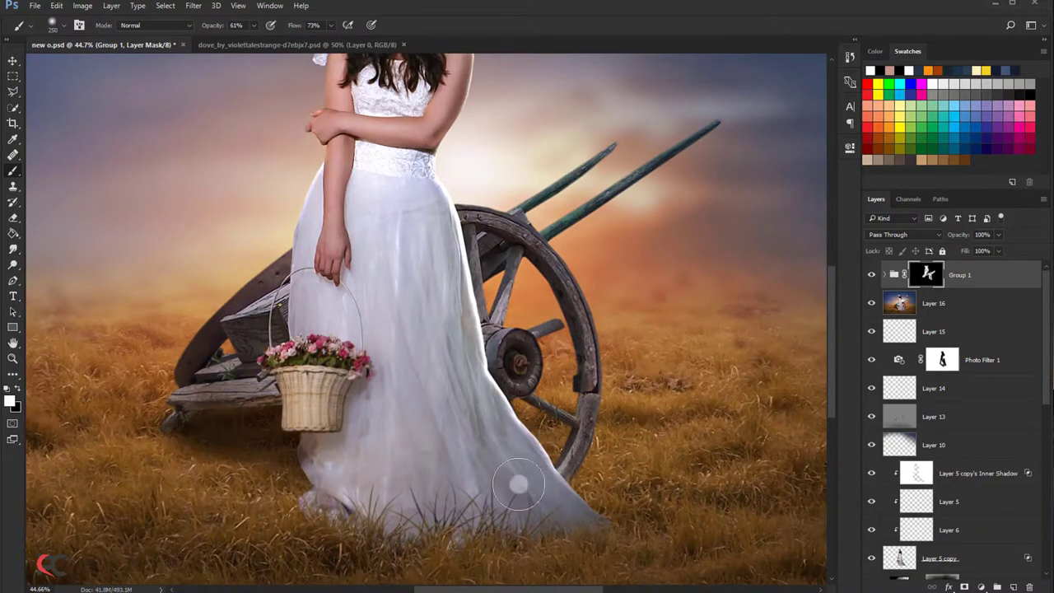
drag(334, 317, 375, 111)
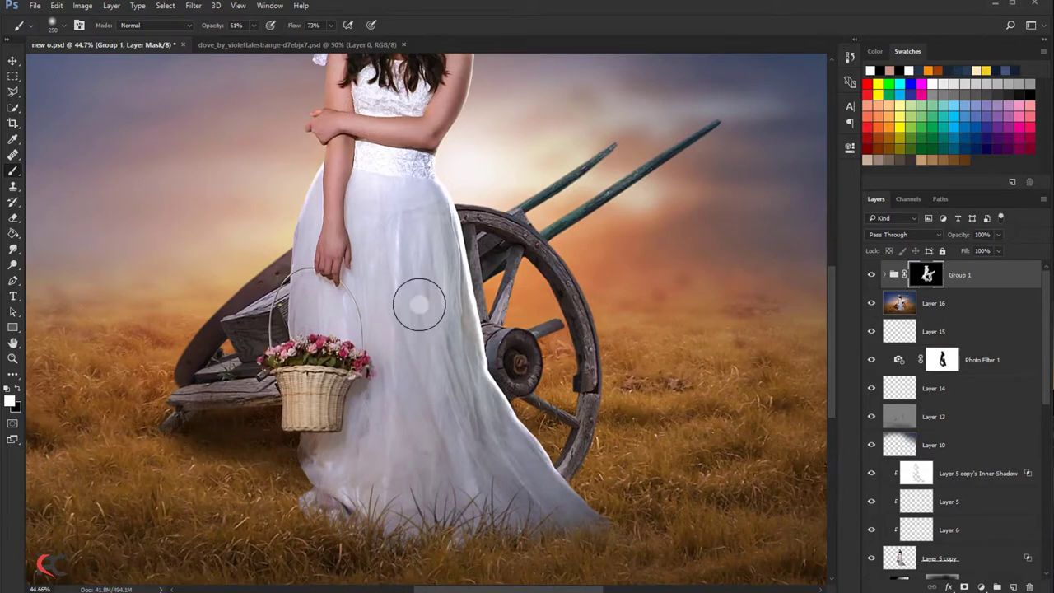
scroll(419, 302, down, 3)
scroll(419, 306, up, 2)
scroll(419, 305, up, 1)
scroll(434, 177, up, 2)
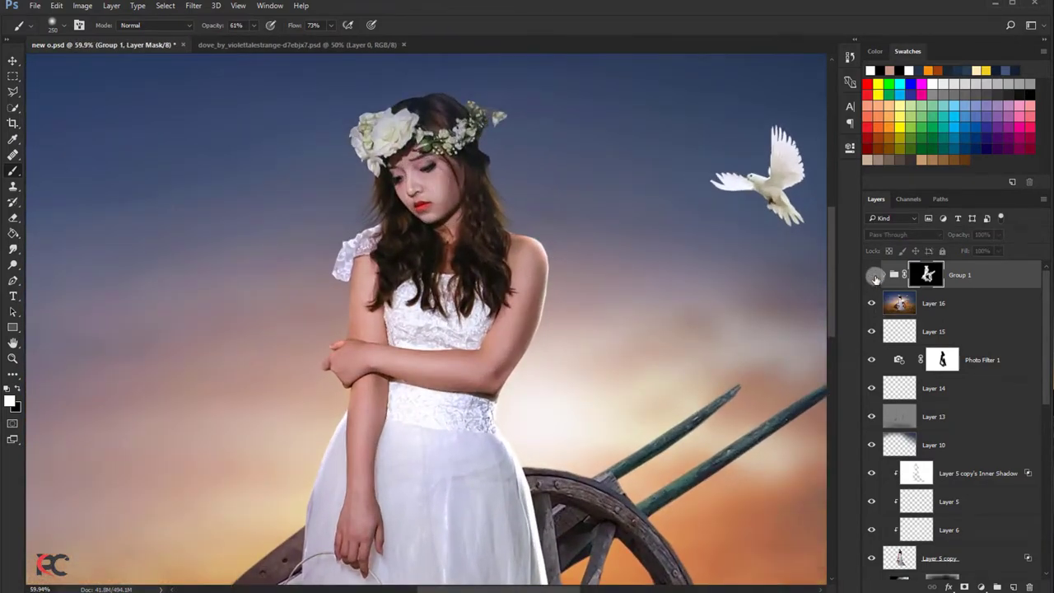
scroll(553, 282, down, 2)
scroll(544, 281, down, 1)
scroll(544, 282, down, 1)
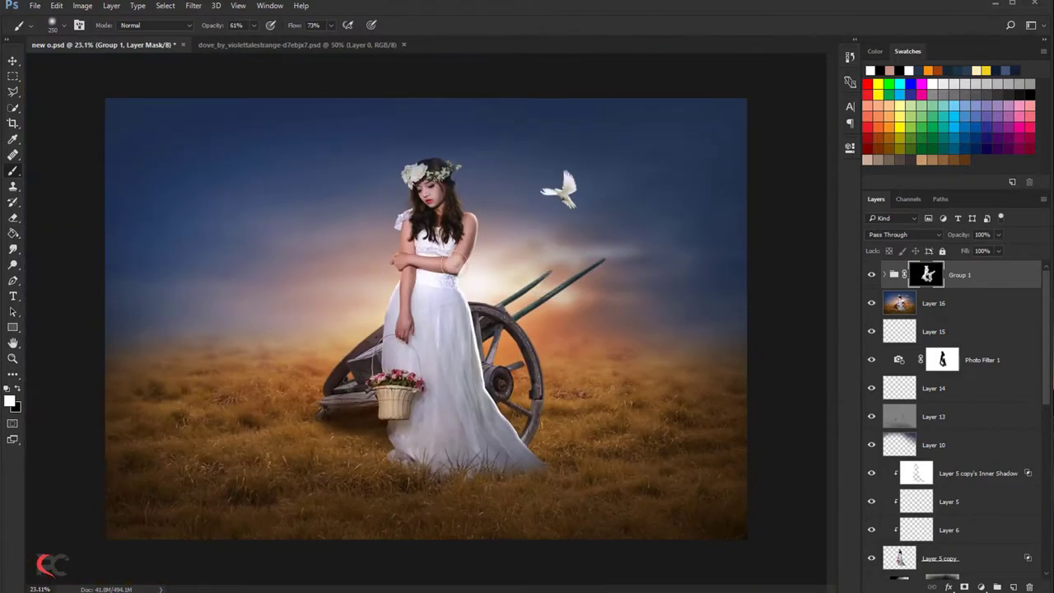
- Stamp visible layers into Layer 17 and set Levels midtones to 0.96
click(13, 60)
key(ctrl+alt+shift+e)
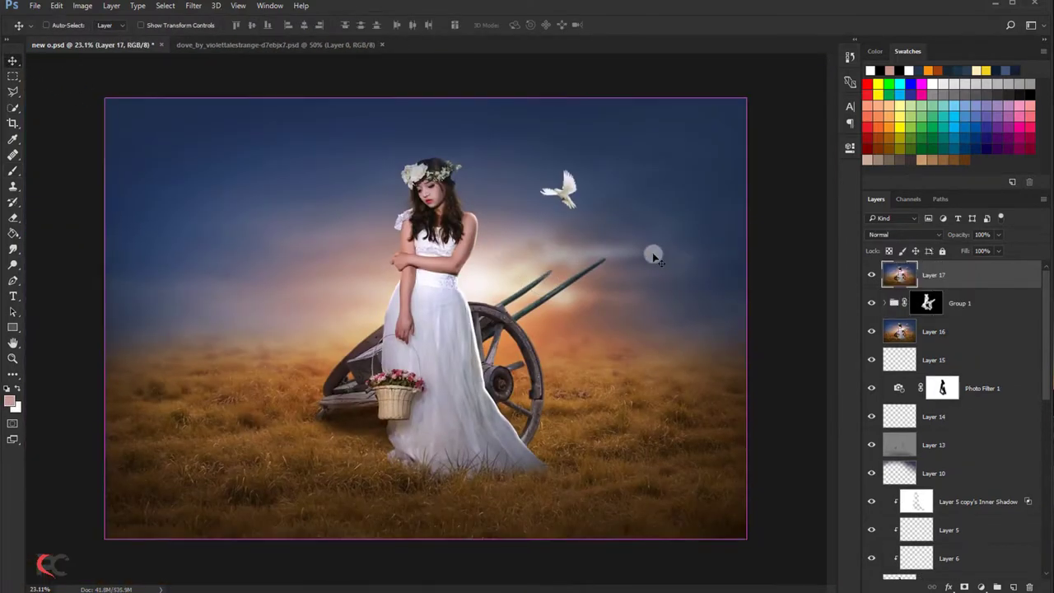
key(ctrl+l)
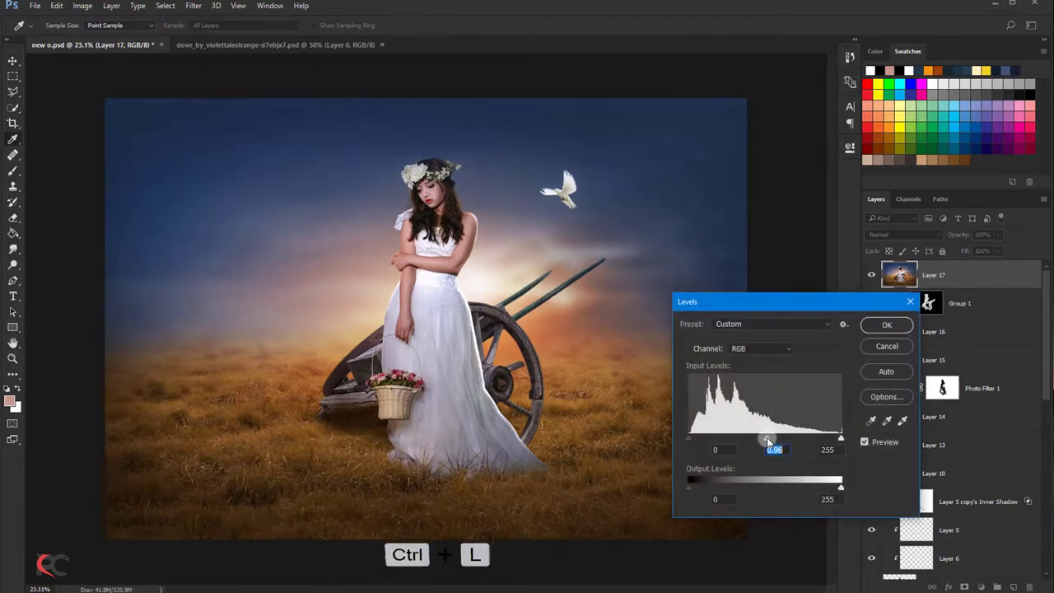
drag(767, 439, 769, 439)
click(868, 325)
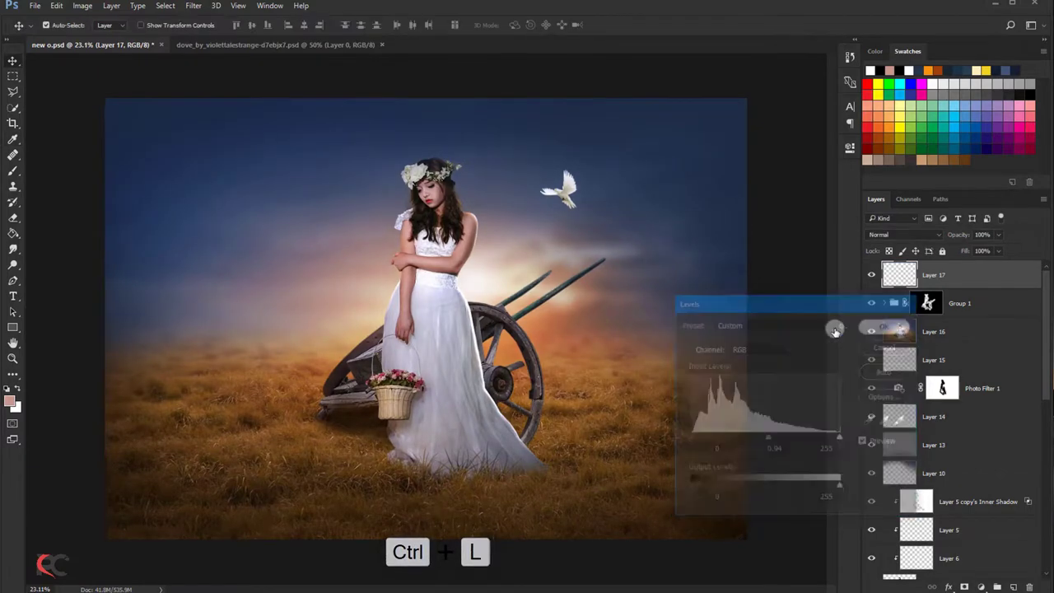
- Duplicate Layer 17 and set the copy's blend mode to Linear Light
key(ctrl+j)
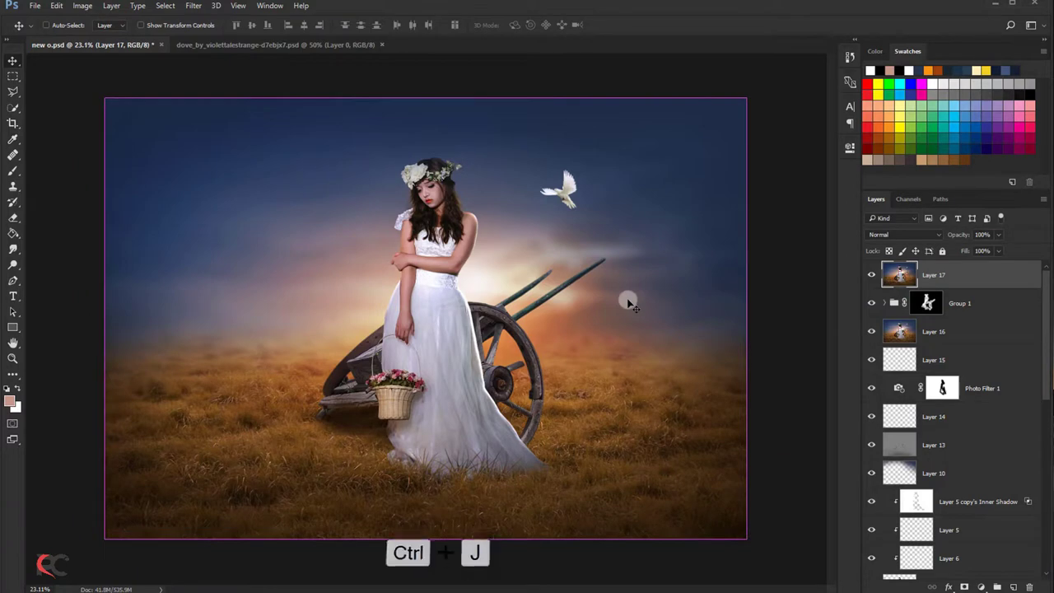
click(873, 235)
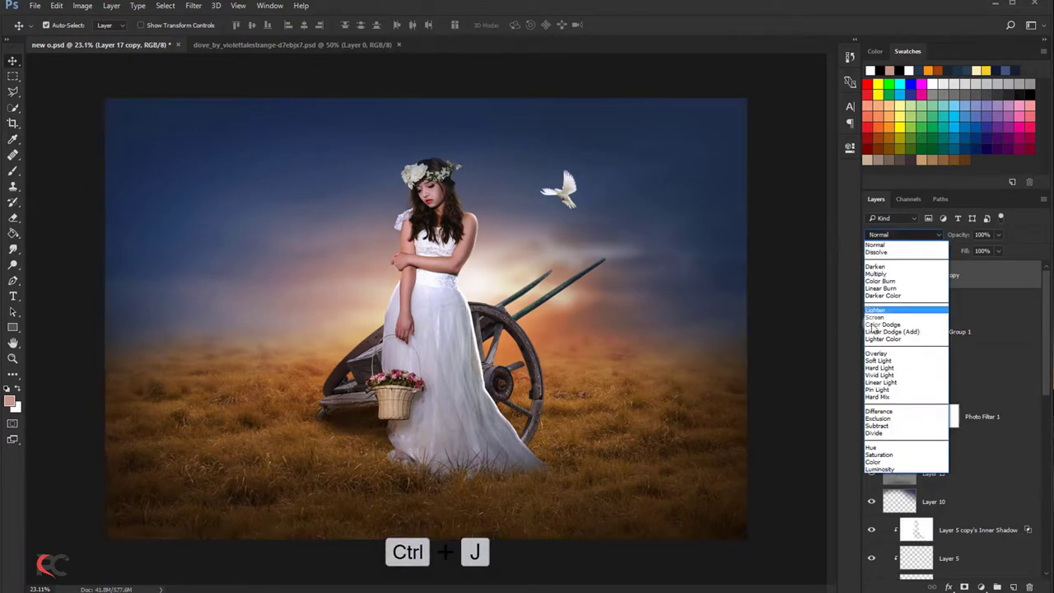
click(880, 382)
- Apply a High Pass of about 0.7 pixels to the Layer 17 copy
click(196, 6)
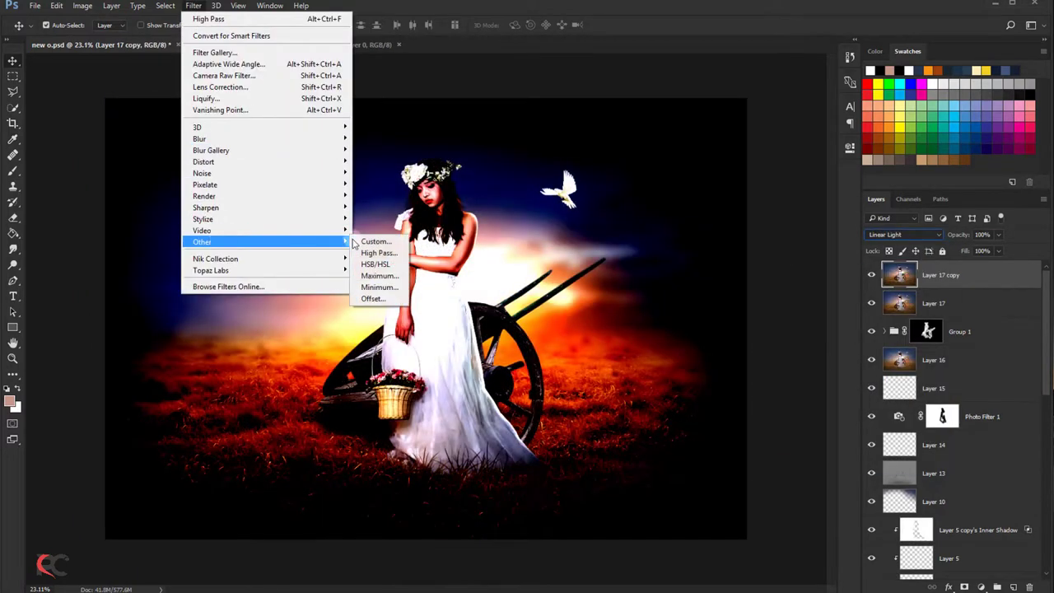
click(375, 249)
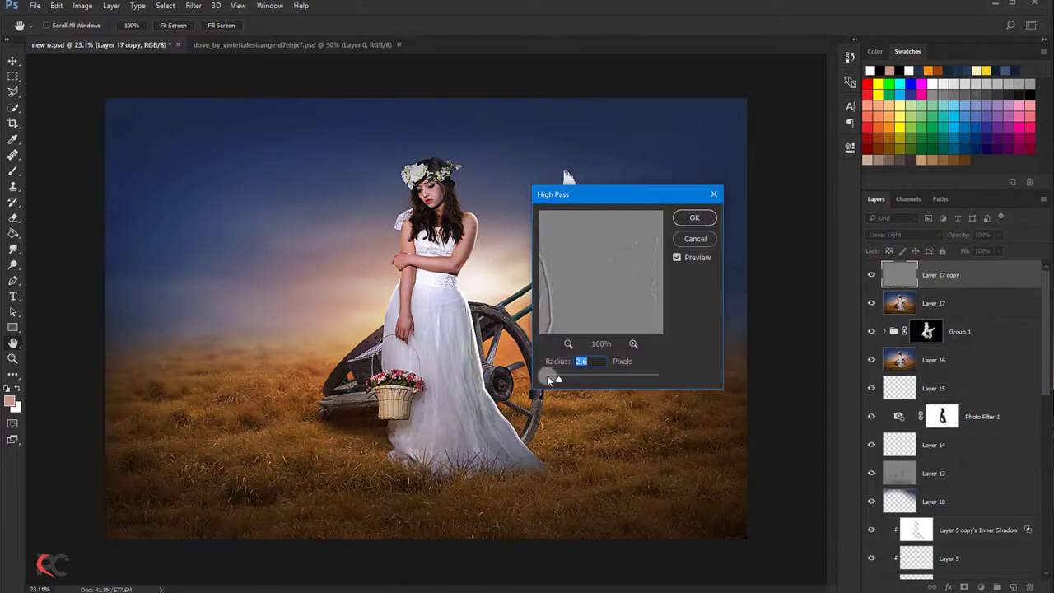
drag(548, 378, 541, 379)
drag(617, 199, 674, 262)
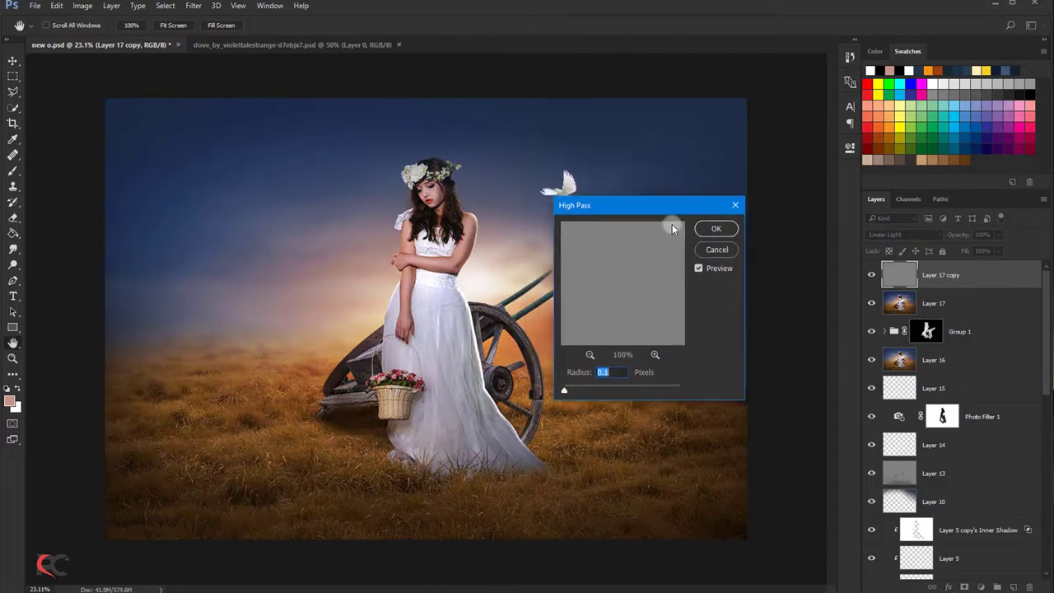
key(ctrl+plus)
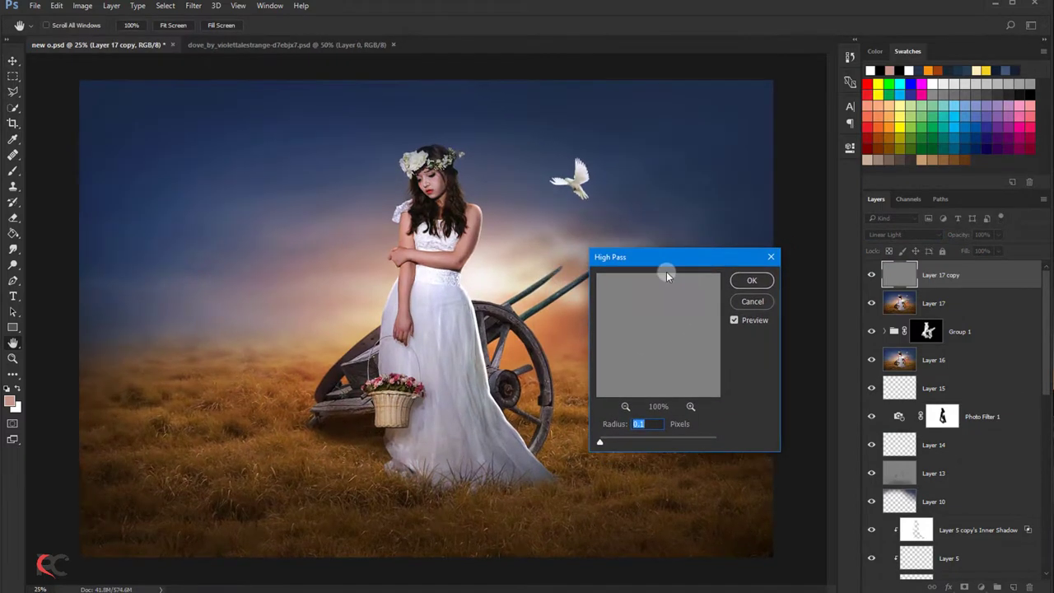
key(ctrl+plus)
drag(602, 443, 605, 445)
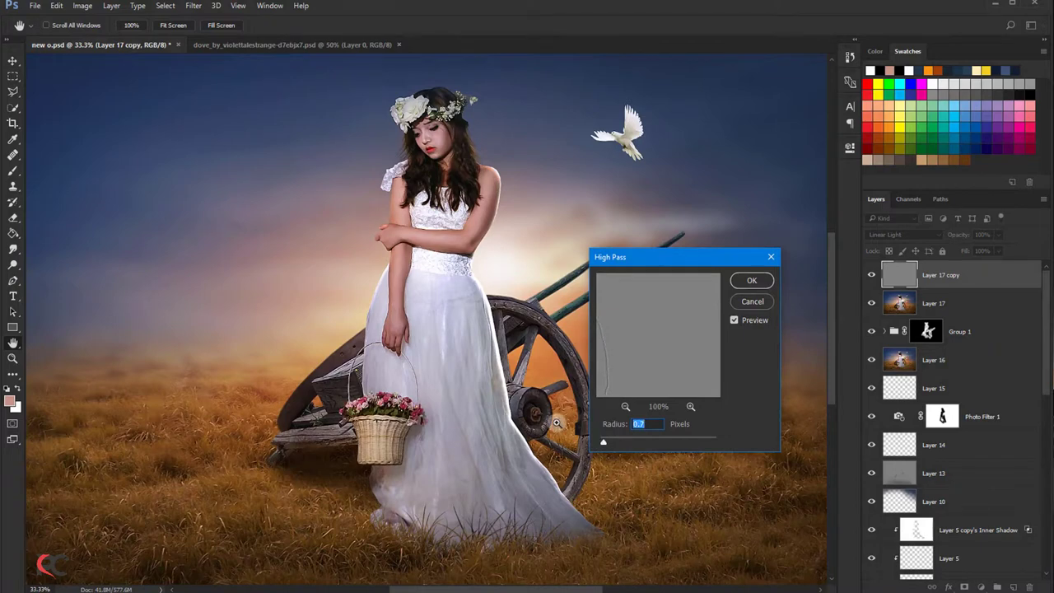
key(ctrl+minus)
click(748, 282)
- Stamp all visible layers into a new top Layer 18 with Ctrl+Alt+Shift+E
scroll(602, 317, down, 2)
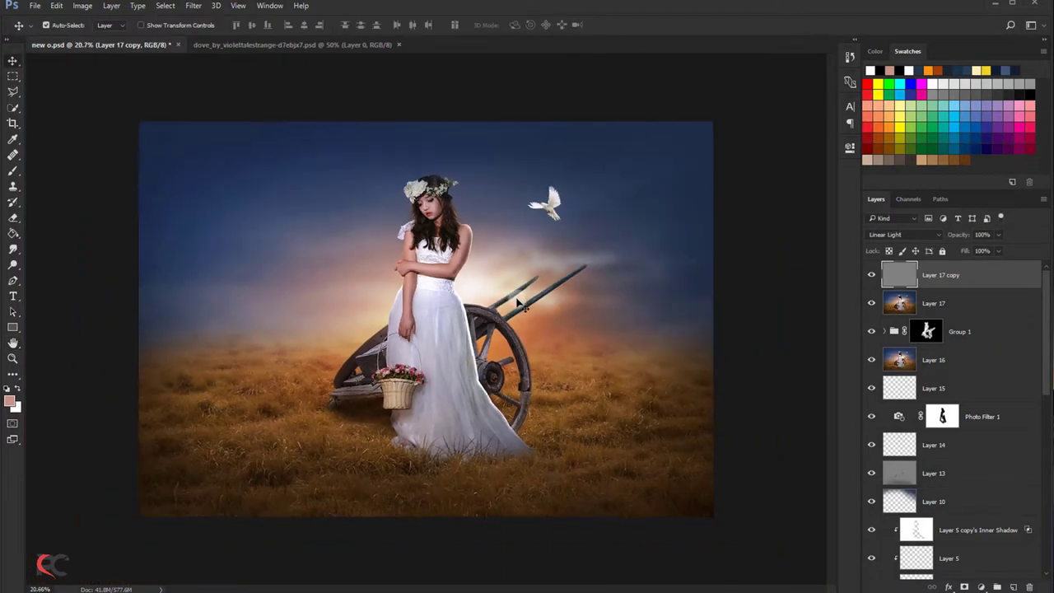
scroll(597, 314, down, 3)
scroll(607, 318, down, 1)
scroll(607, 319, down, 1)
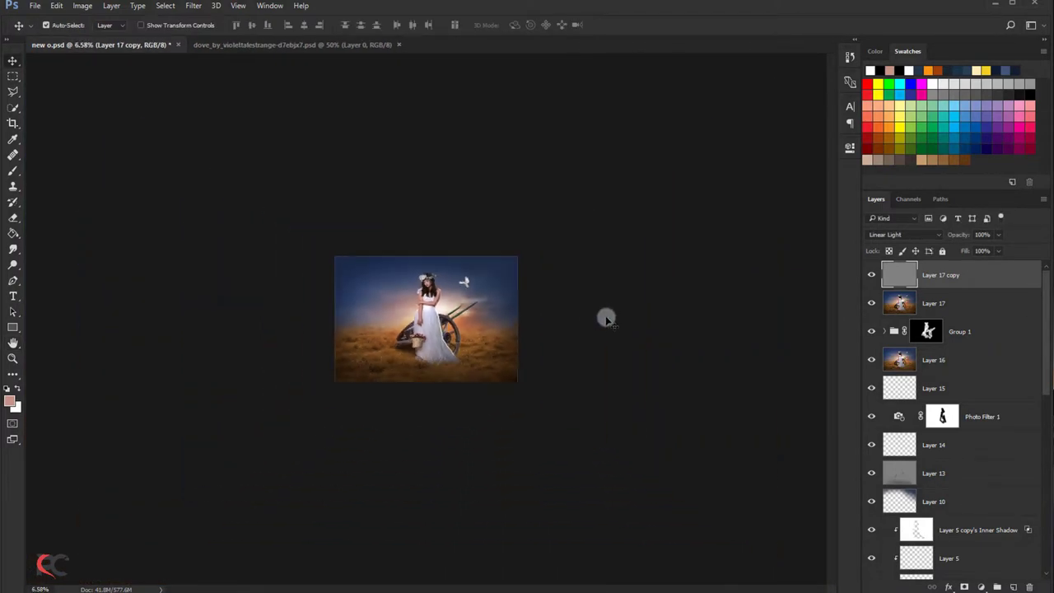
scroll(607, 319, up, 2)
scroll(607, 320, up, 1)
scroll(607, 319, up, 1)
scroll(605, 315, up, 1)
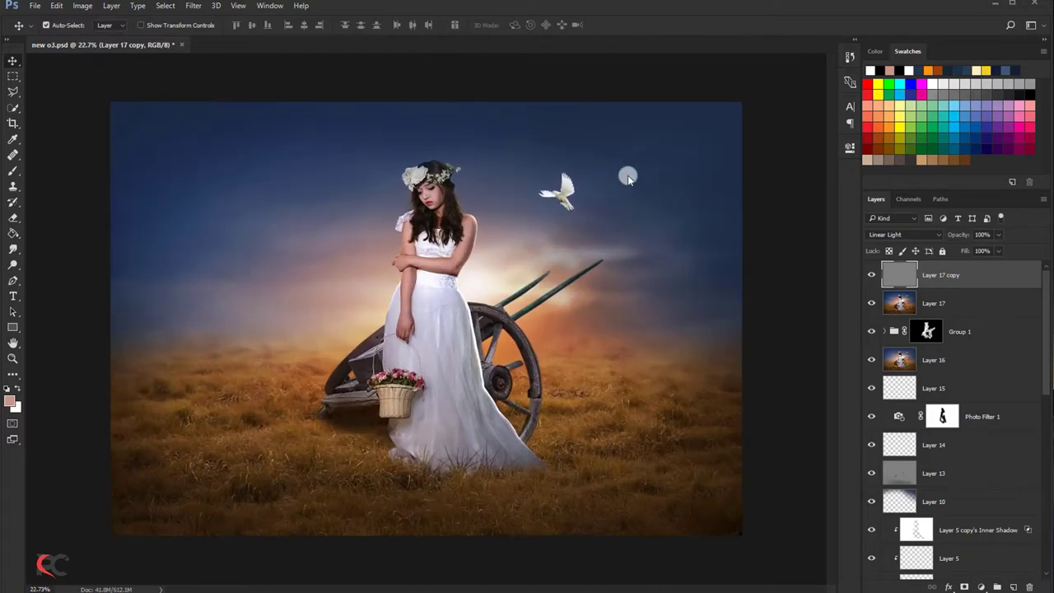
key(ctrl+alt+shift+e)
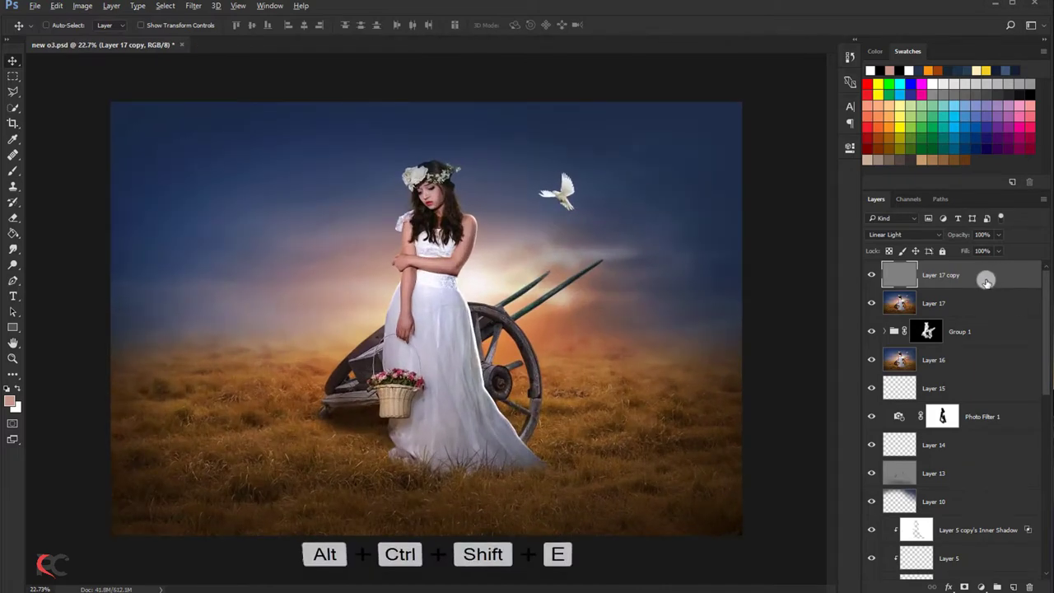
- Zoom in on the woman and select the Lasso tool
scroll(428, 173, up, 2)
scroll(428, 173, up, 2)
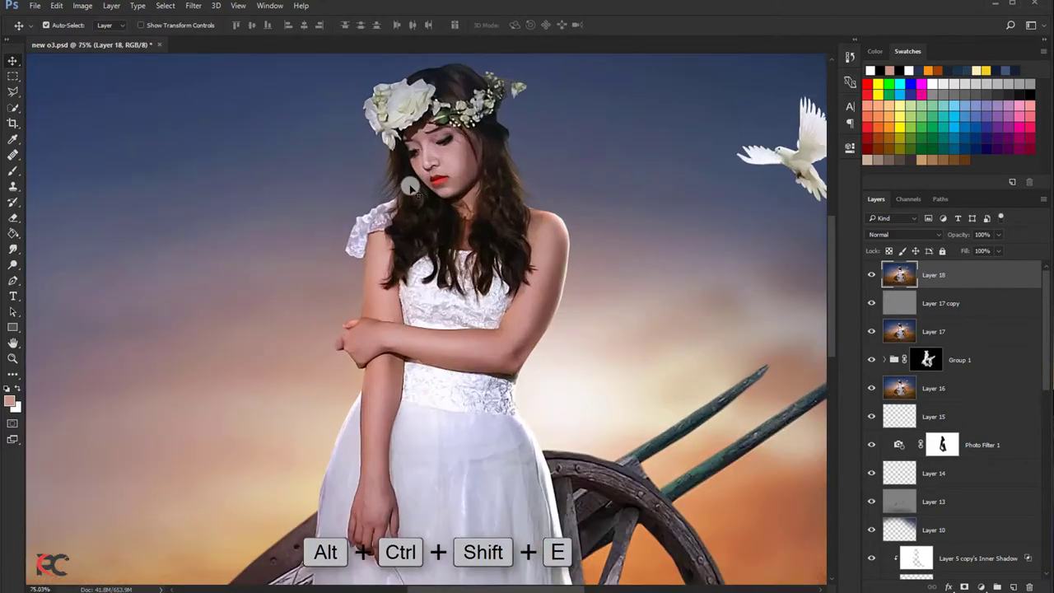
scroll(416, 182, up, 2)
scroll(454, 172, up, 1)
scroll(136, 187, down, 1)
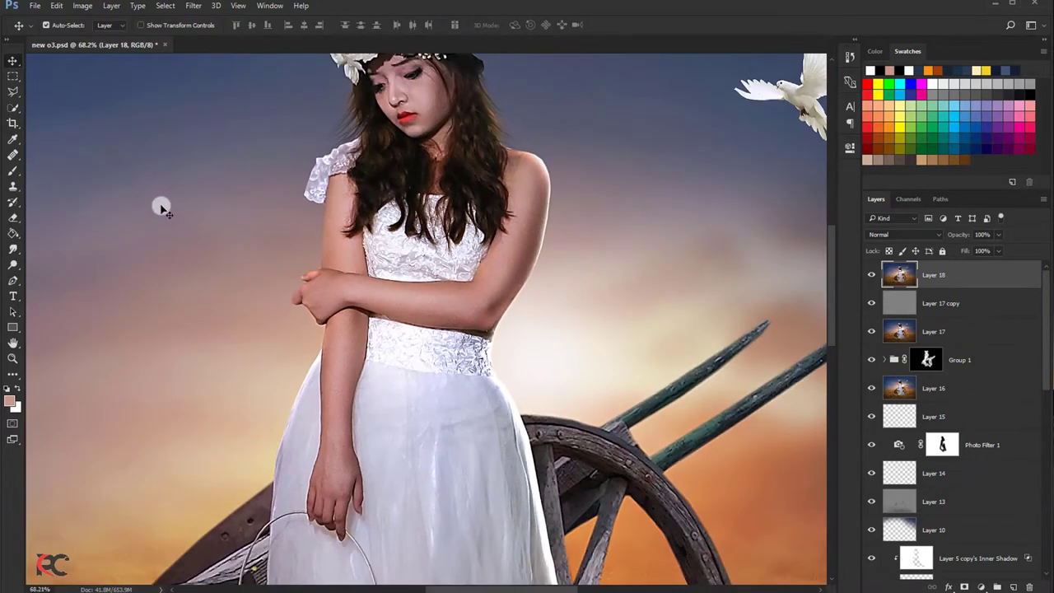
click(13, 92)
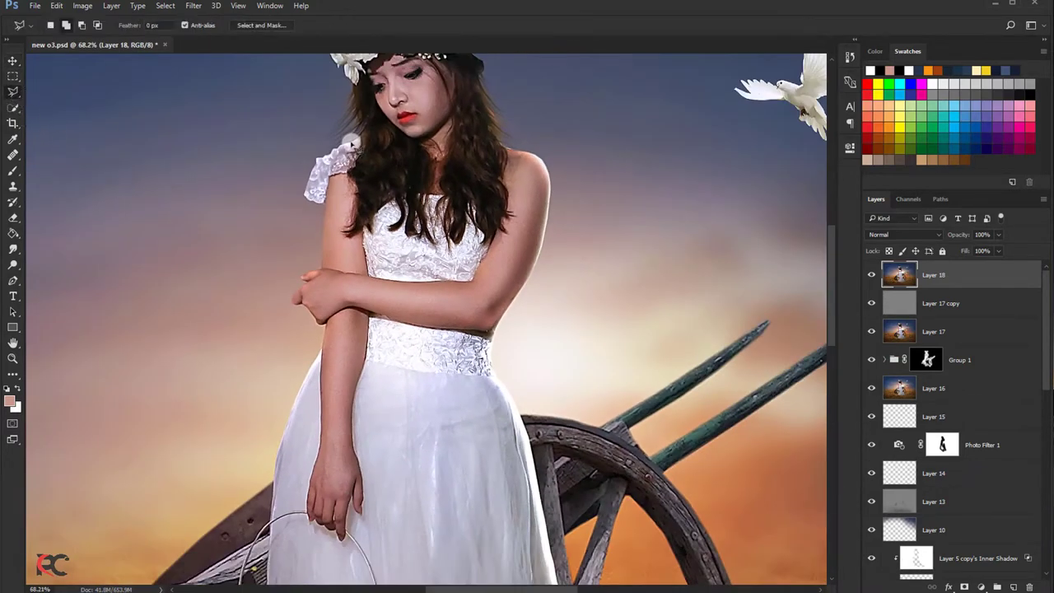
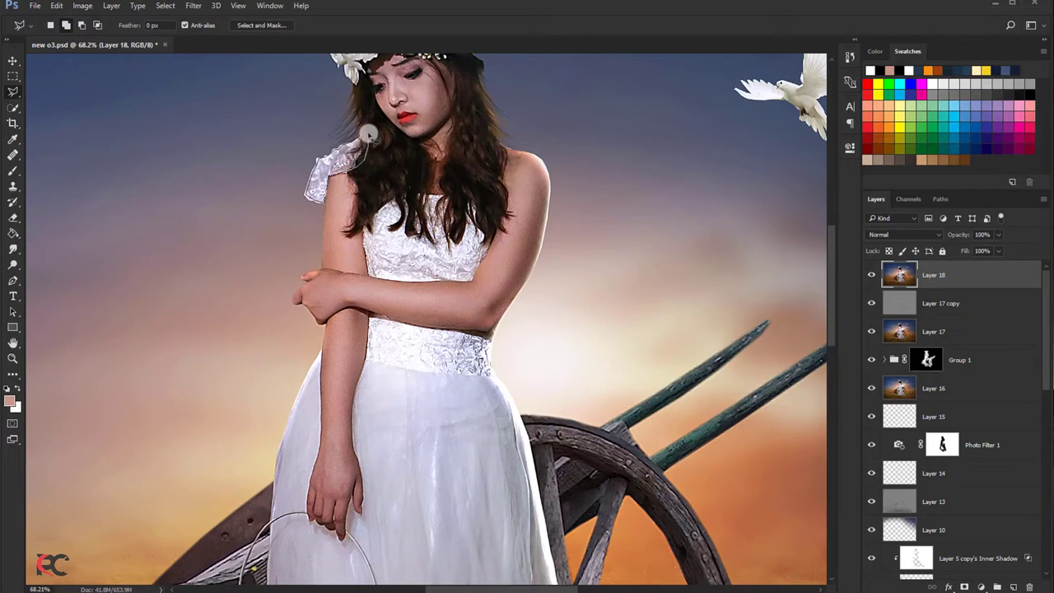
- Copy the selected lace sleeve to a new layer and place it on the bride's right shoulder
right_click(358, 150)
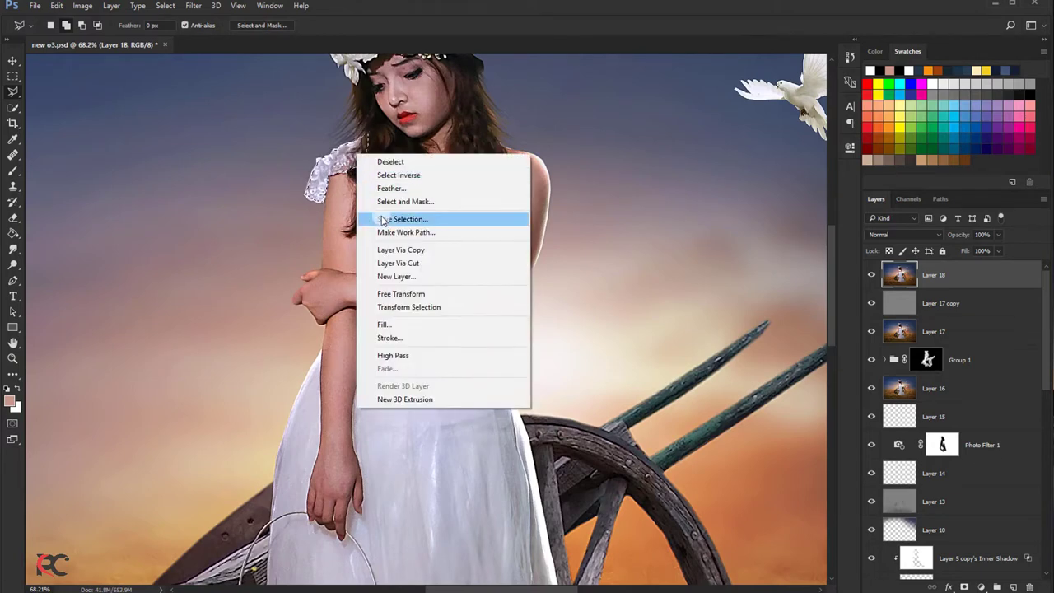
click(411, 244)
click(13, 61)
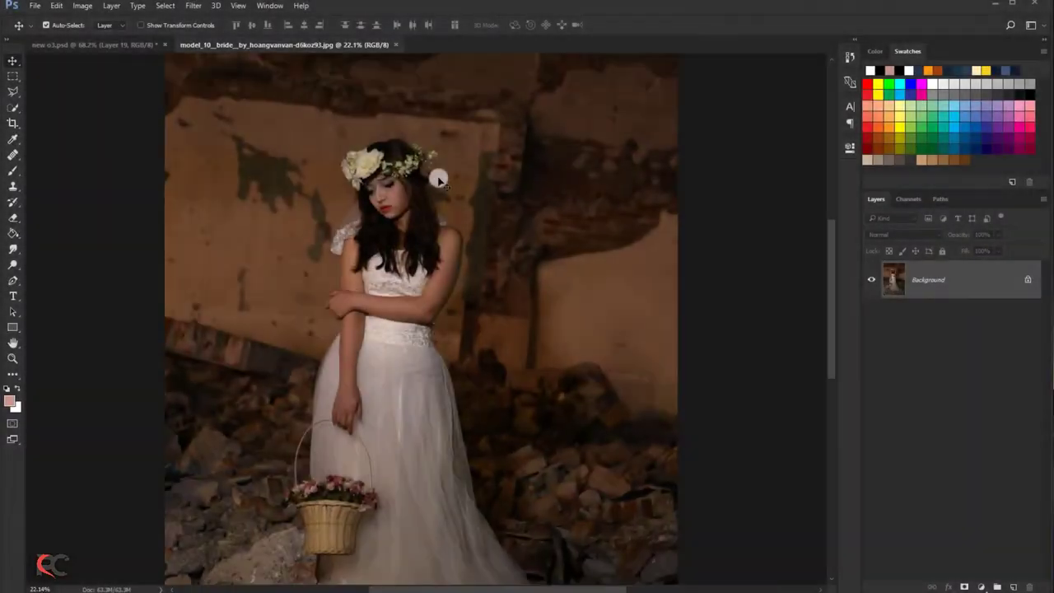
mouse_move(270, 173)
mouse_down()
mouse_move(96, 47)
mouse_move(404, 160)
mouse_up()
scroll(363, 241, down, 2)
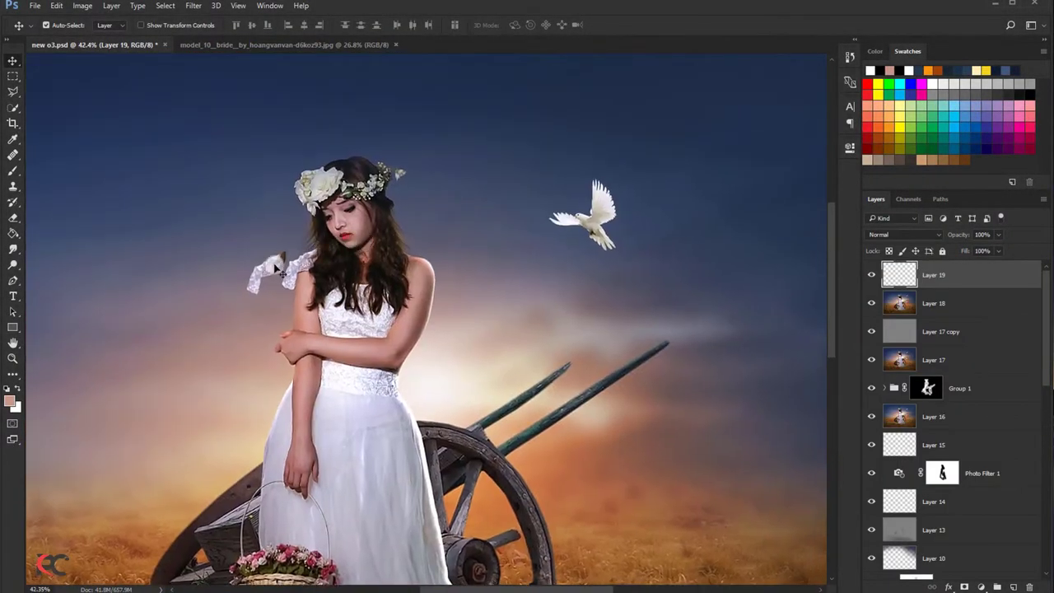
drag(277, 267, 408, 264)
- Flip the sleeve copy horizontally and lower its layer opacity to 55%
key(ctrl+t)
right_click(409, 255)
click(446, 432)
key(Return)
scroll(420, 263, up, 2)
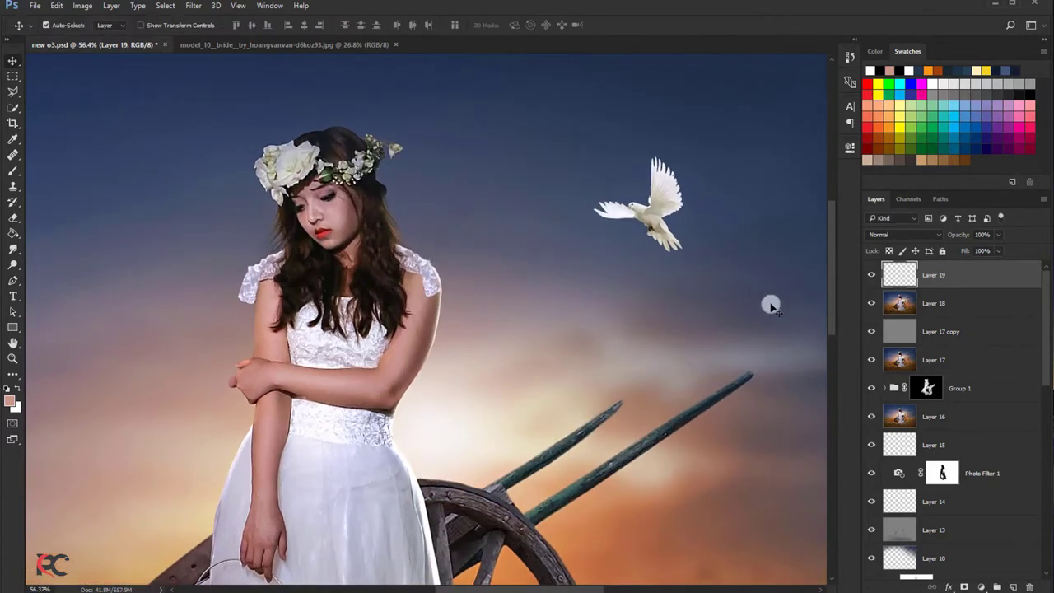
click(998, 234)
drag(1006, 249, 974, 249)
- Outline the sleeve piece on the right shoulder with the Polygonal Lasso
key(l)
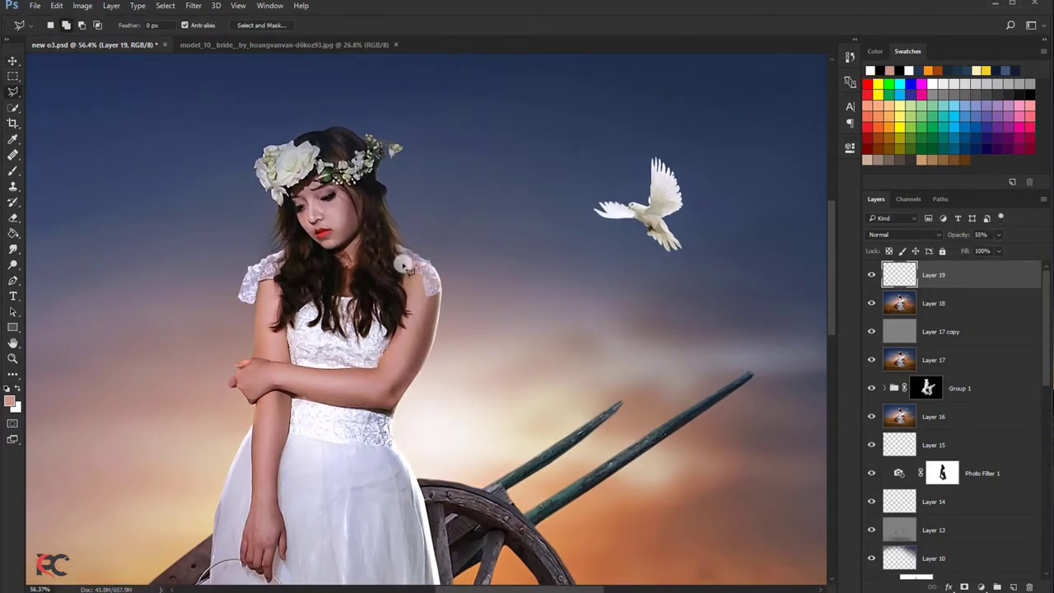
click(423, 279)
click(421, 305)
click(449, 314)
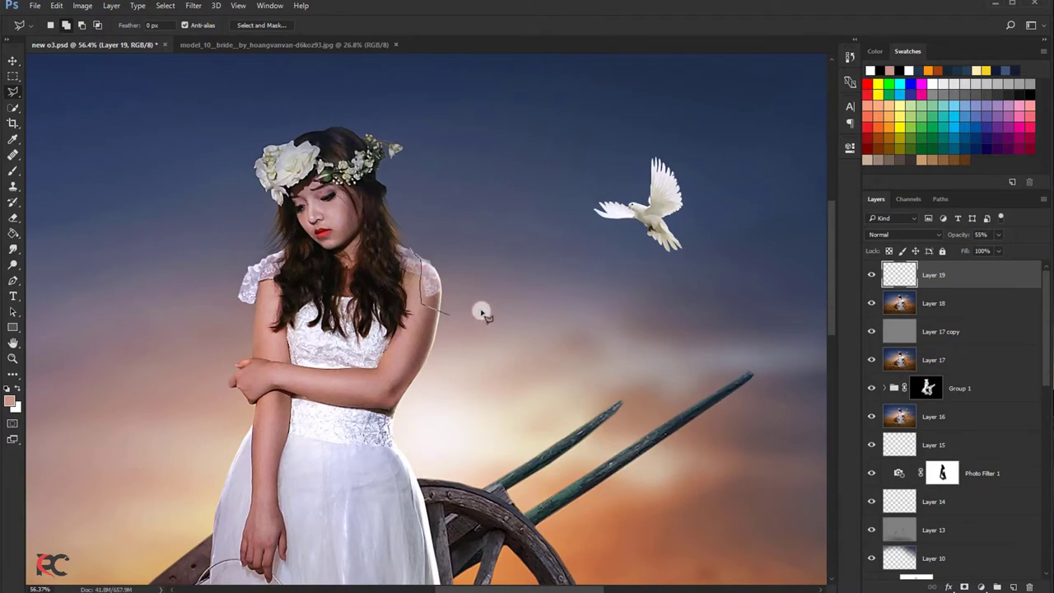
click(482, 295)
click(448, 236)
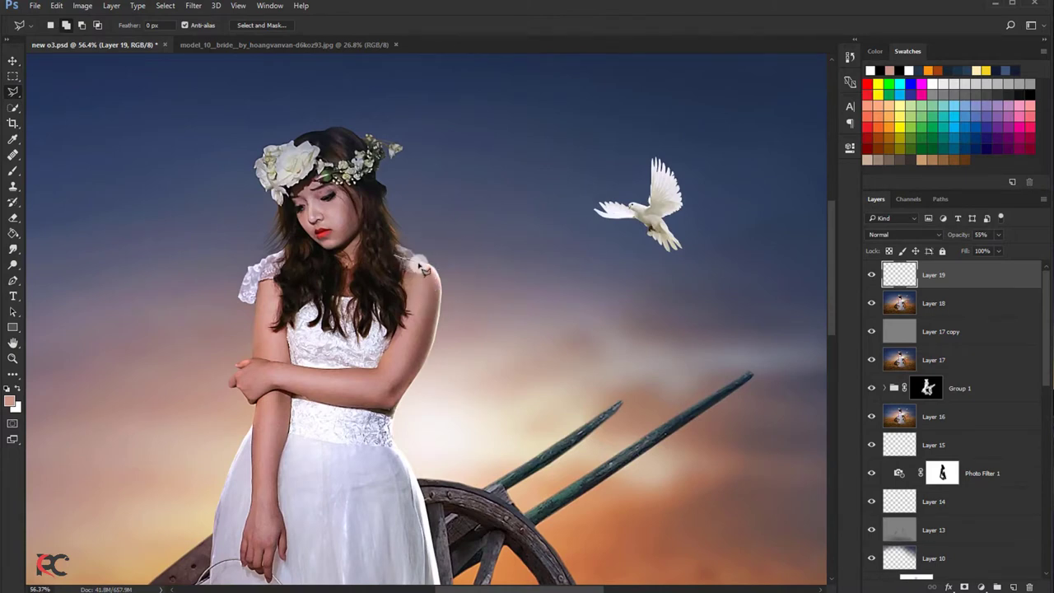
click(431, 279)
click(414, 295)
click(393, 284)
click(394, 257)
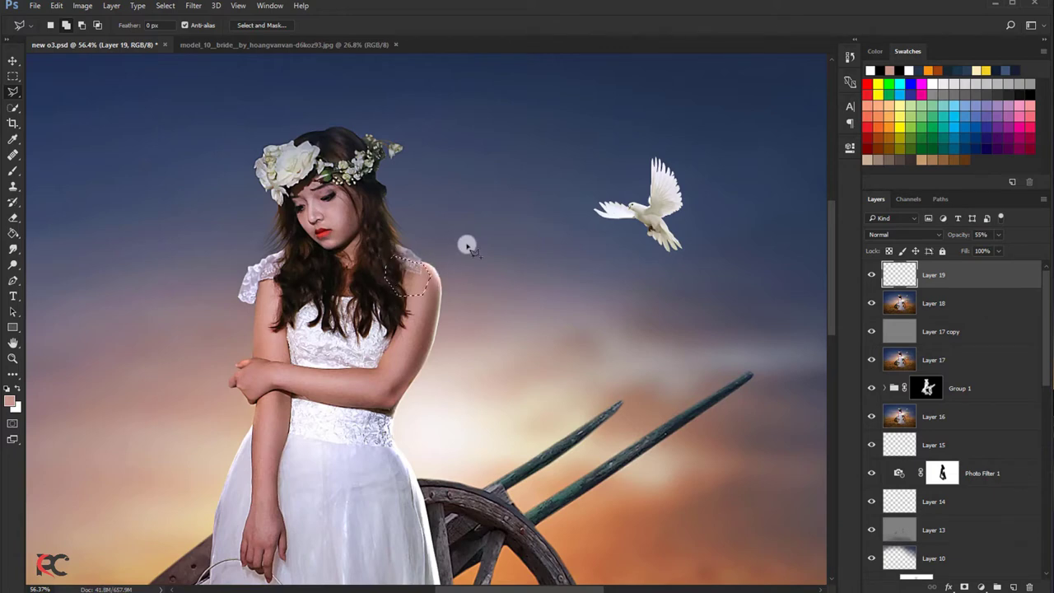
- Restore Layer 19 to 100% opacity and rotate the selected shoulder piece about 5.22°
click(999, 235)
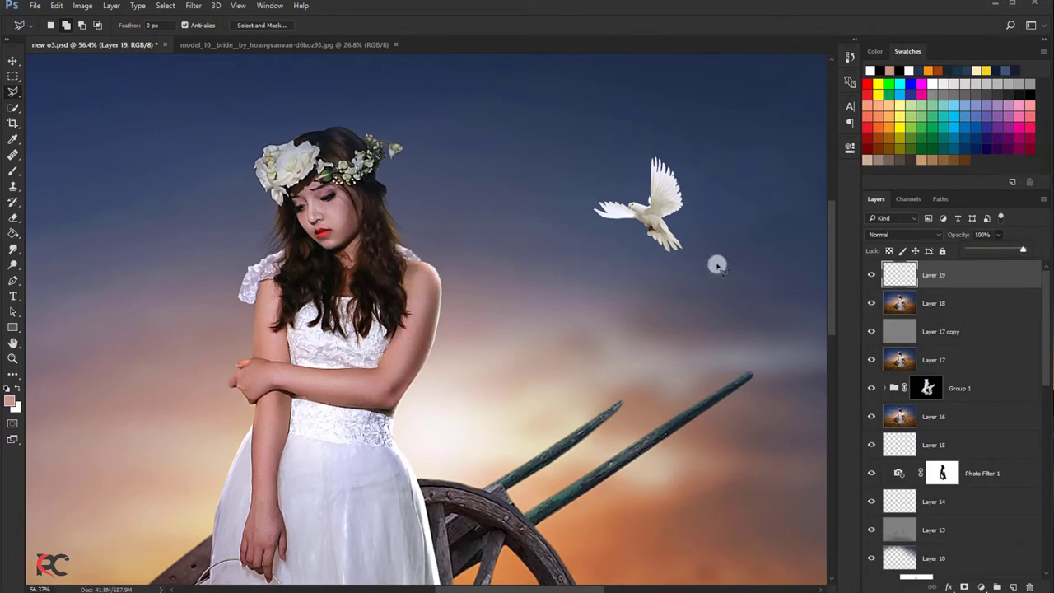
click(14, 61)
key(ctrl+t)
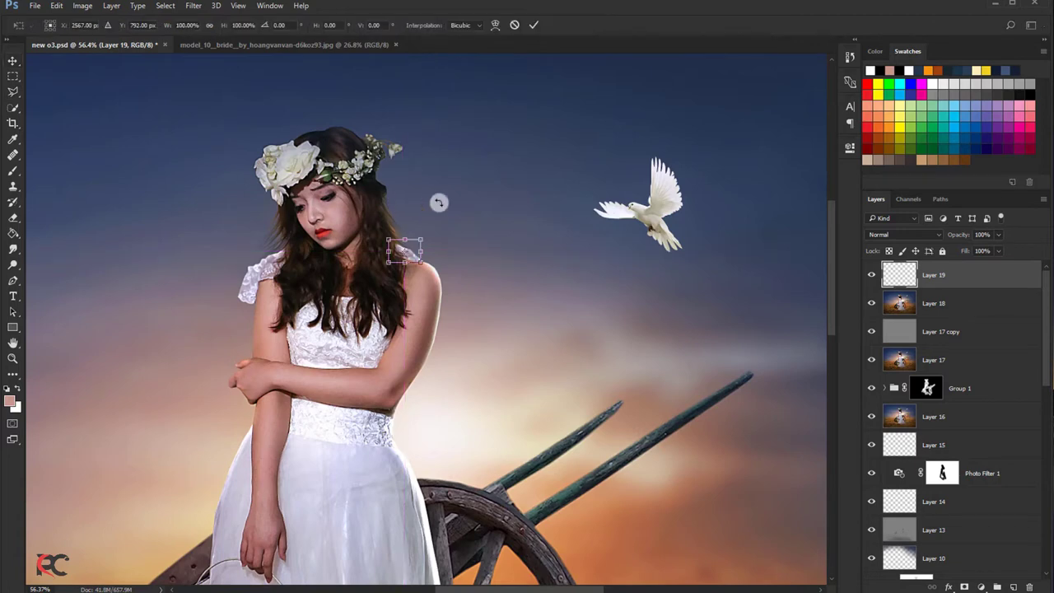
drag(449, 210, 451, 212)
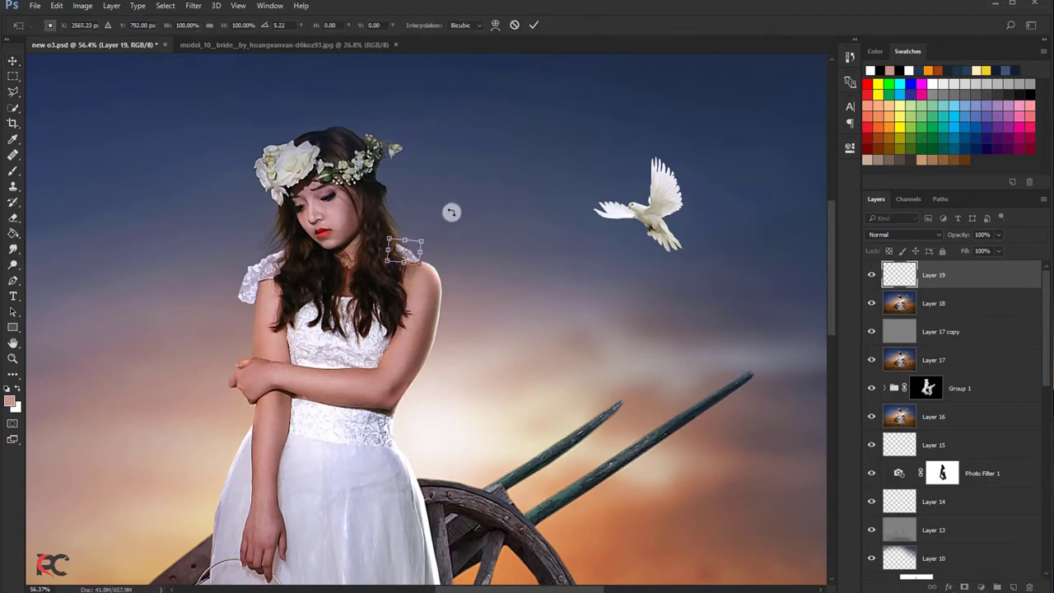
key(Return)
scroll(402, 223, up, 1)
click(13, 91)
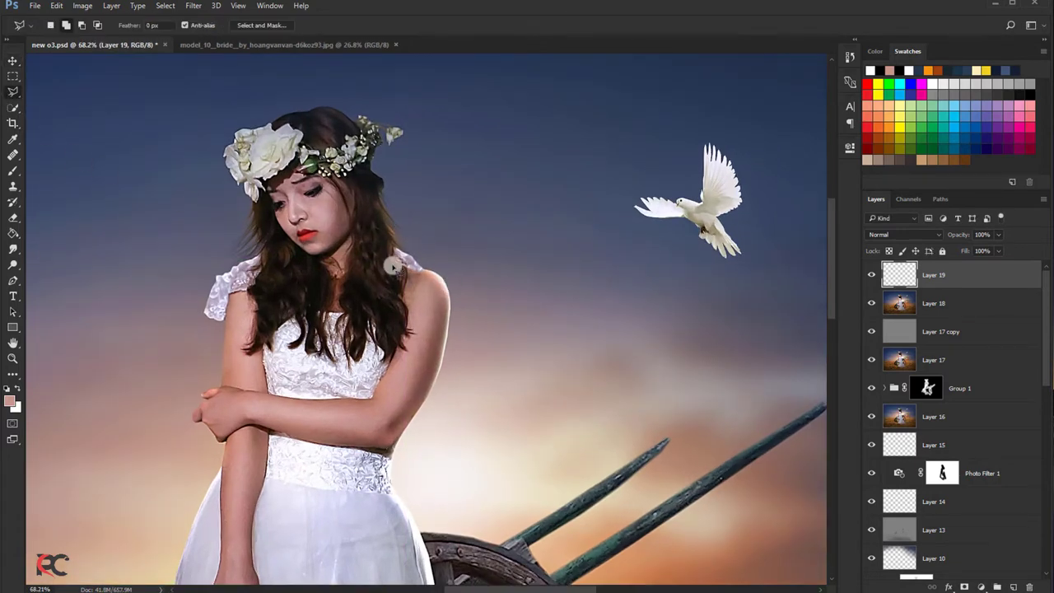
- Lasso the shoulder, zoom out, glance at the bride photo, then view the full composite
drag(394, 265, 389, 266)
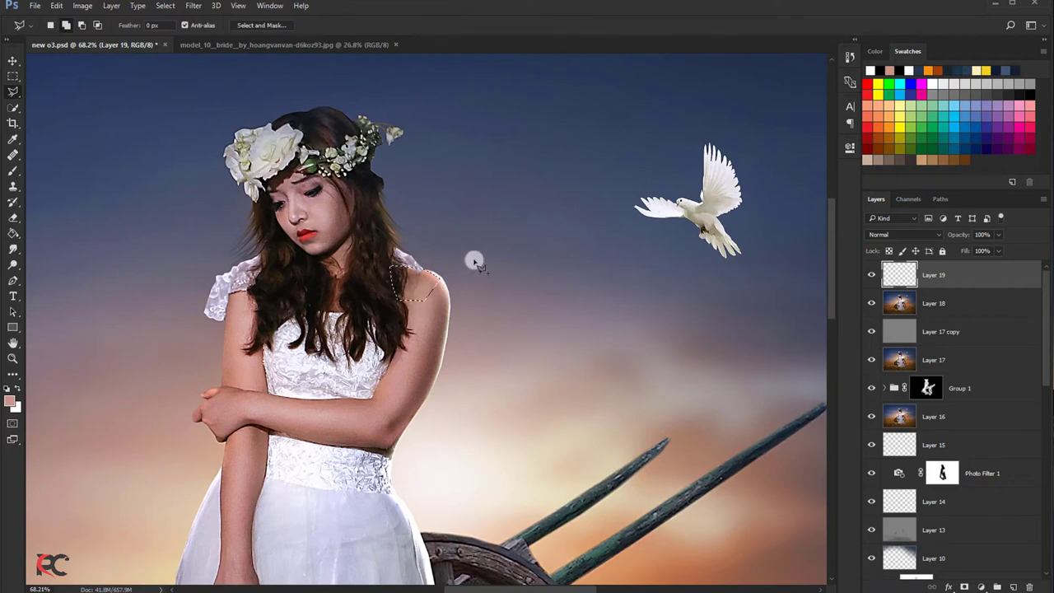
scroll(473, 260, down, 3)
scroll(473, 260, down, 2)
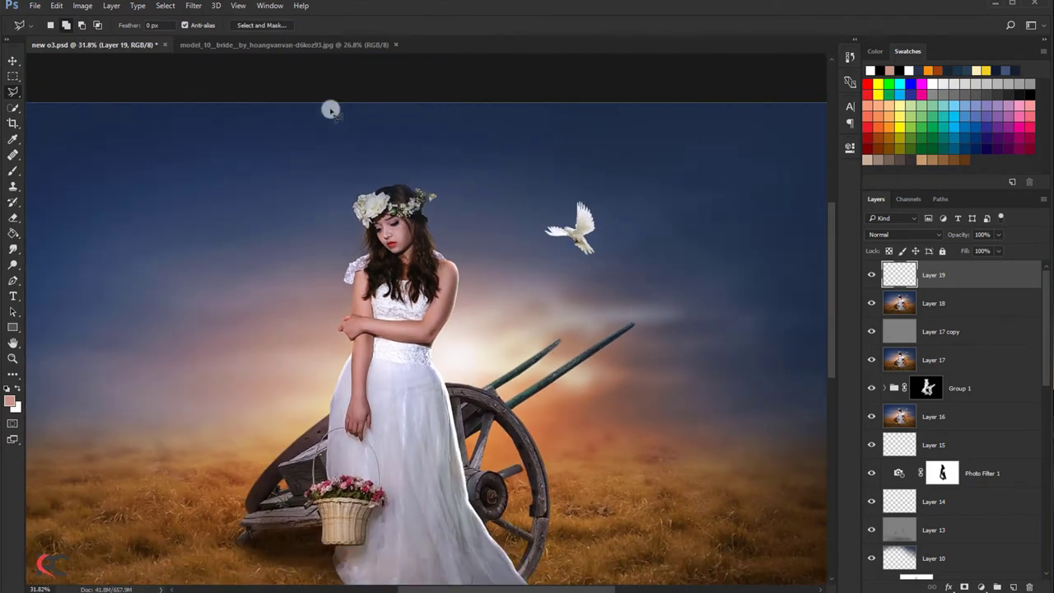
click(293, 47)
click(90, 45)
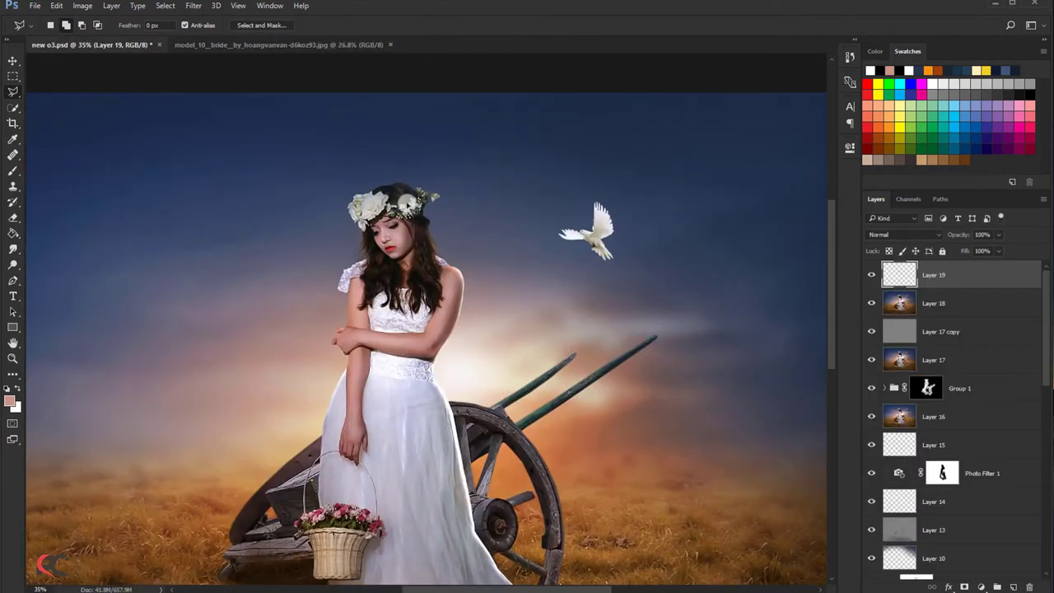
scroll(409, 206, down, 1)
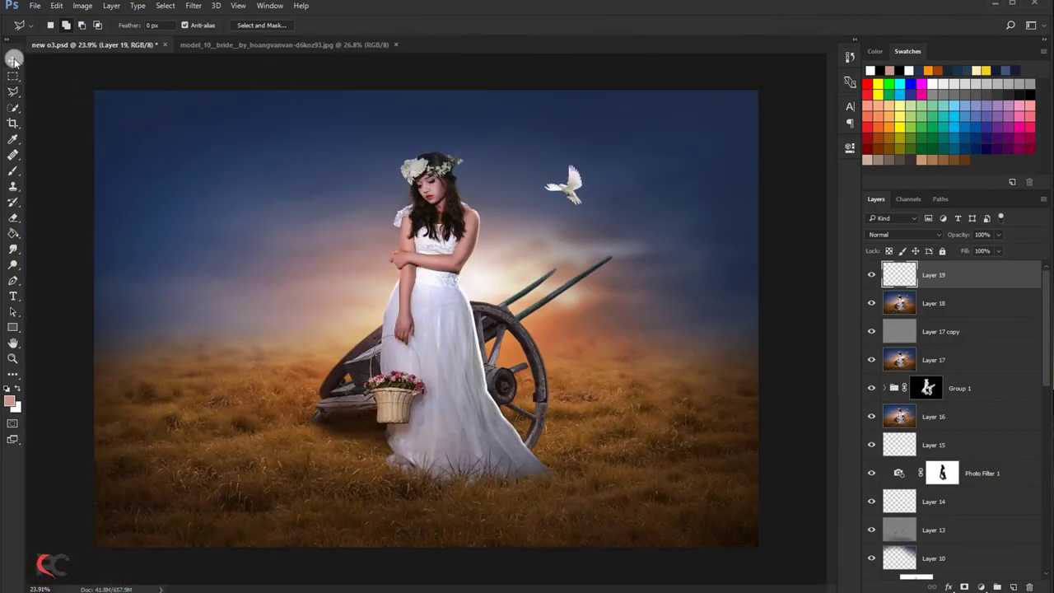
key(v)
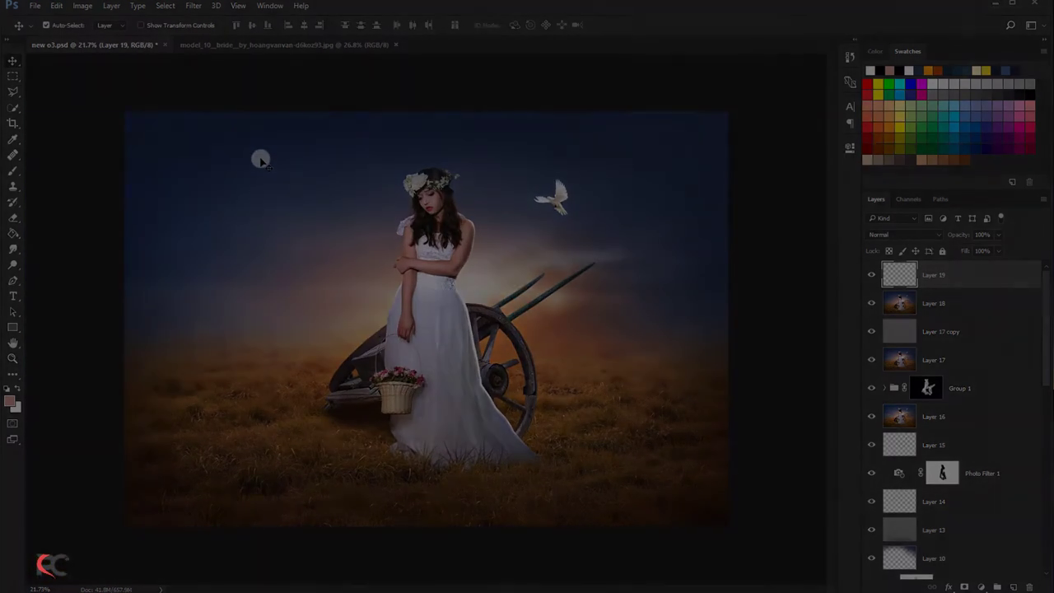